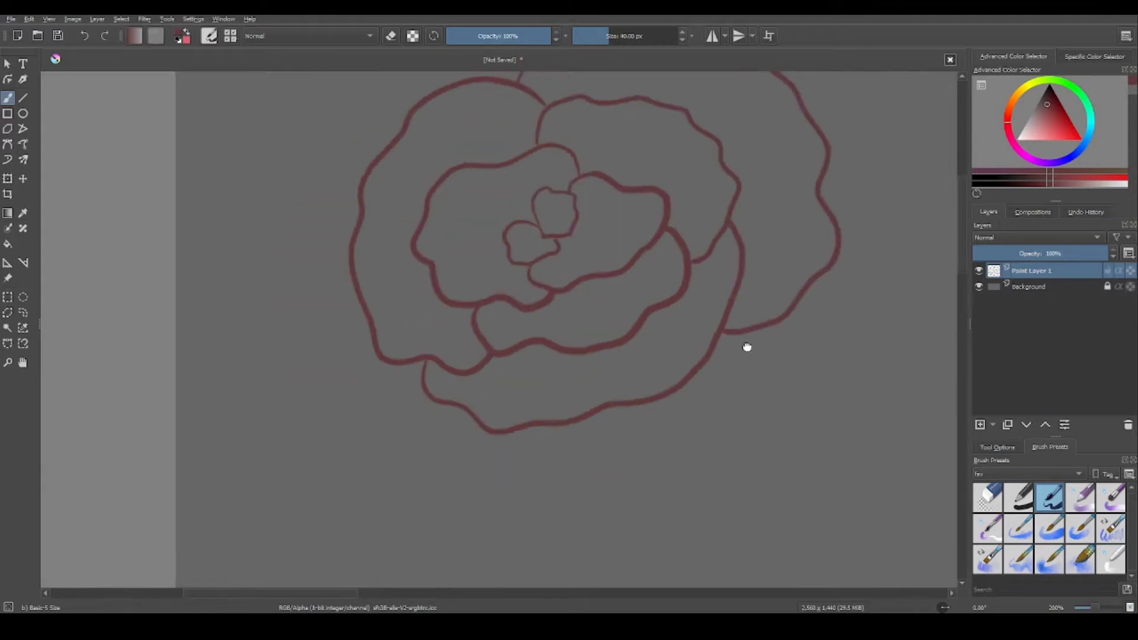
# Add outermost petals along the bottom and left side of the first rose with the dark red brush.
pyautogui.moveTo(348, 254); pyautogui.dragTo(793, 318)
pyautogui.moveTo(450, 124); pyautogui.dragTo(360, 379)
# Start a second rose to the right of the first, outlining its small centre petals and the inner petals around them.
pyautogui.moveTo(889, 415)
pyautogui.mouseDown()
pyautogui.moveTo(436, 346)
pyautogui.moveTo(207, 167)
pyautogui.mouseUp()
pyautogui.moveTo(704, 377)
pyautogui.mouseDown()
pyautogui.moveTo(729, 384)
pyautogui.moveTo(655, 347)
pyautogui.mouseUp()
pyautogui.moveTo(680, 302)
pyautogui.mouseDown()
pyautogui.moveTo(721, 297)
pyautogui.moveTo(613, 408)
pyautogui.mouseUp()
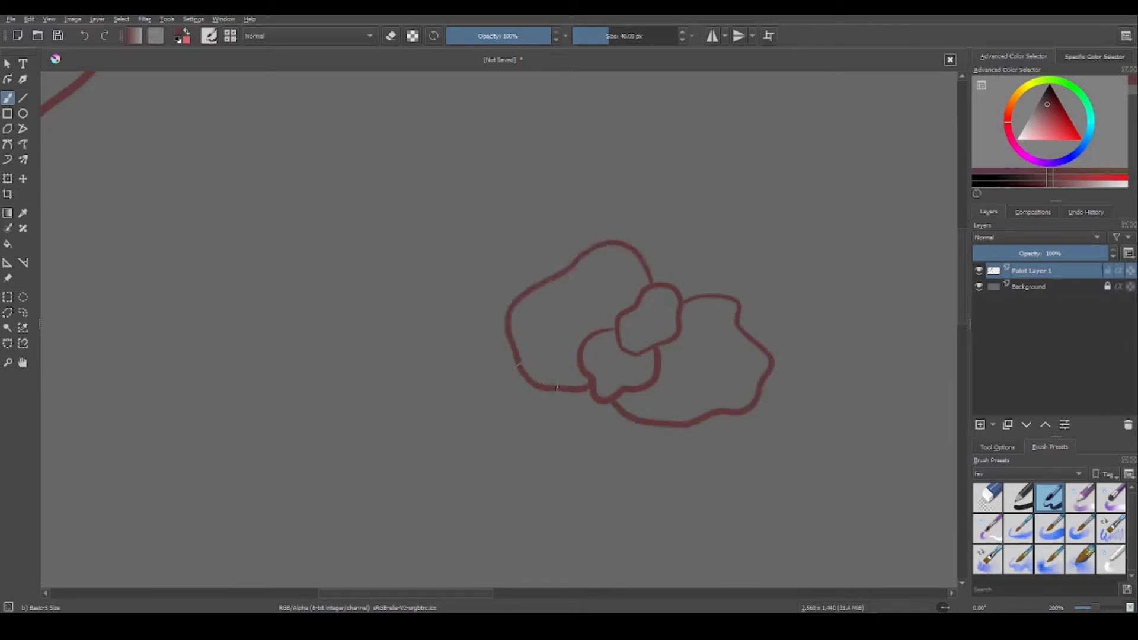
pyautogui.moveTo(514, 368); pyautogui.dragTo(672, 428)
pyautogui.moveTo(634, 246)
pyautogui.mouseDown()
pyautogui.moveTo(765, 342)
pyautogui.moveTo(658, 494)
pyautogui.mouseUp()
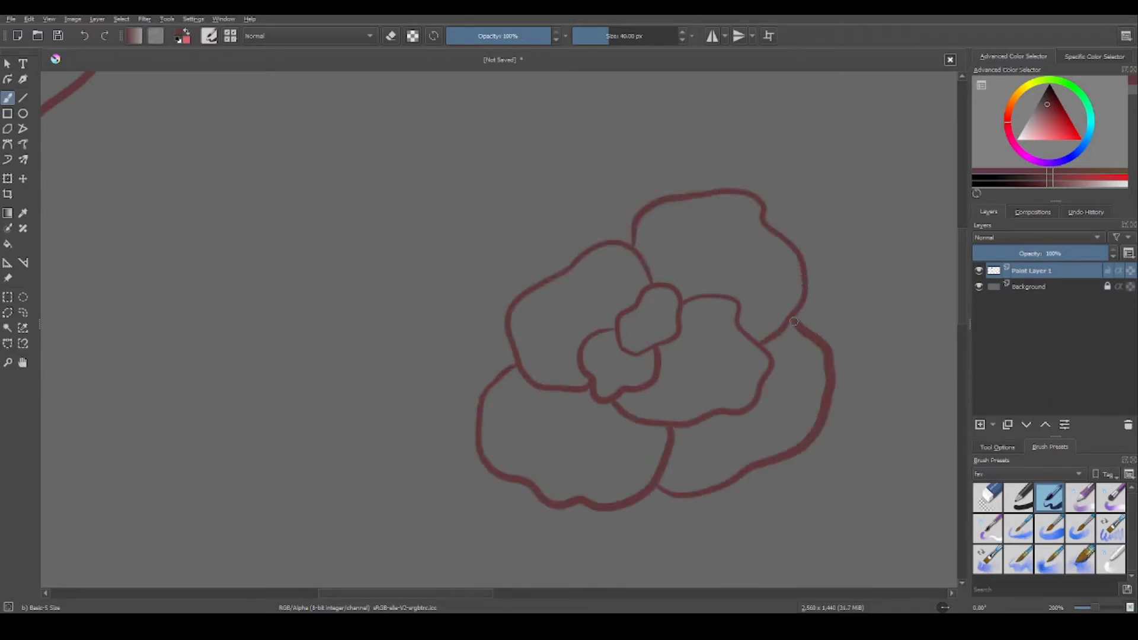
# Surround the second rose with large wavy outer petals on all sides.
pyautogui.moveTo(669, 193); pyautogui.dragTo(478, 394)
pyautogui.moveTo(415, 302); pyautogui.dragTo(444, 243)
pyautogui.moveTo(444, 243); pyautogui.dragTo(663, 453)
pyautogui.moveTo(882, 387)
pyautogui.mouseDown()
pyautogui.moveTo(691, 373)
pyautogui.moveTo(658, 399)
pyautogui.mouseUp()
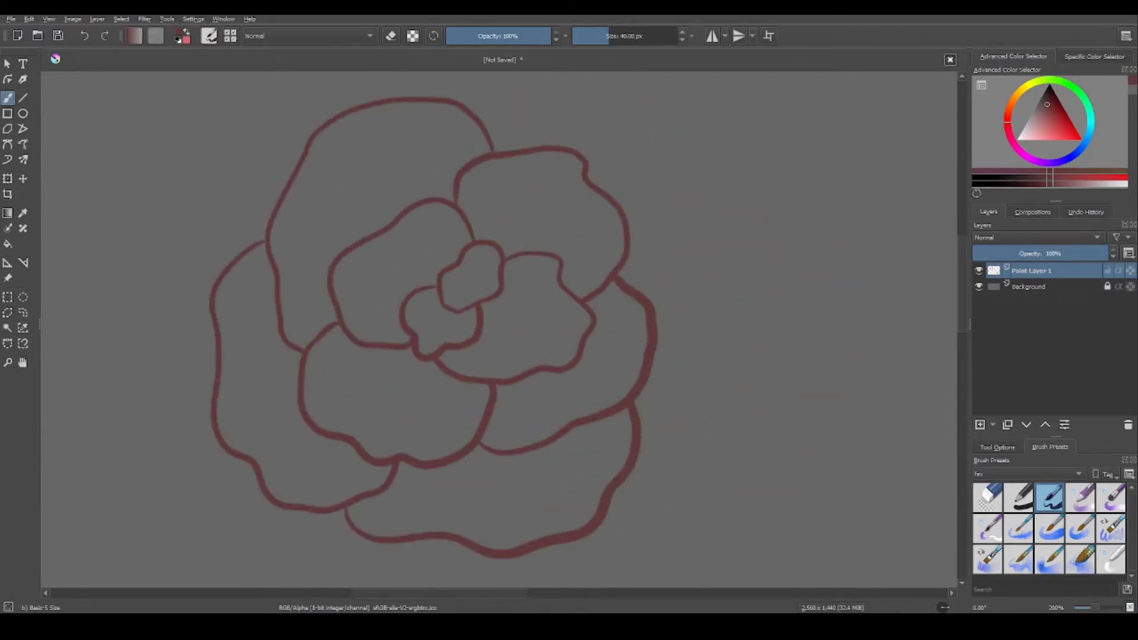
pyautogui.moveTo(598, 183)
pyautogui.mouseDown()
pyautogui.moveTo(781, 355)
pyautogui.moveTo(782, 457)
pyautogui.mouseUp()
pyautogui.moveTo(781, 456); pyautogui.dragTo(700, 586)
pyautogui.moveTo(419, 193)
pyautogui.mouseDown()
pyautogui.moveTo(569, 122)
pyautogui.moveTo(726, 312)
pyautogui.mouseUp()
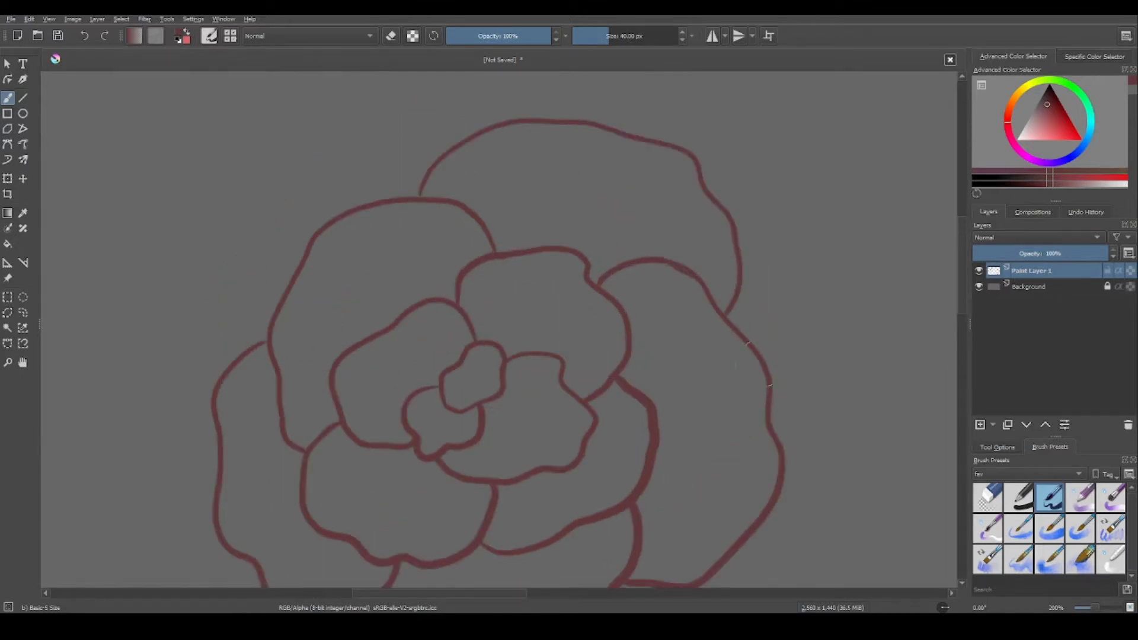
# Start a rose in the canvas's lower-right corner with two small centre petals and two larger petals around them.
pyautogui.scroll(-2, 638, 348)
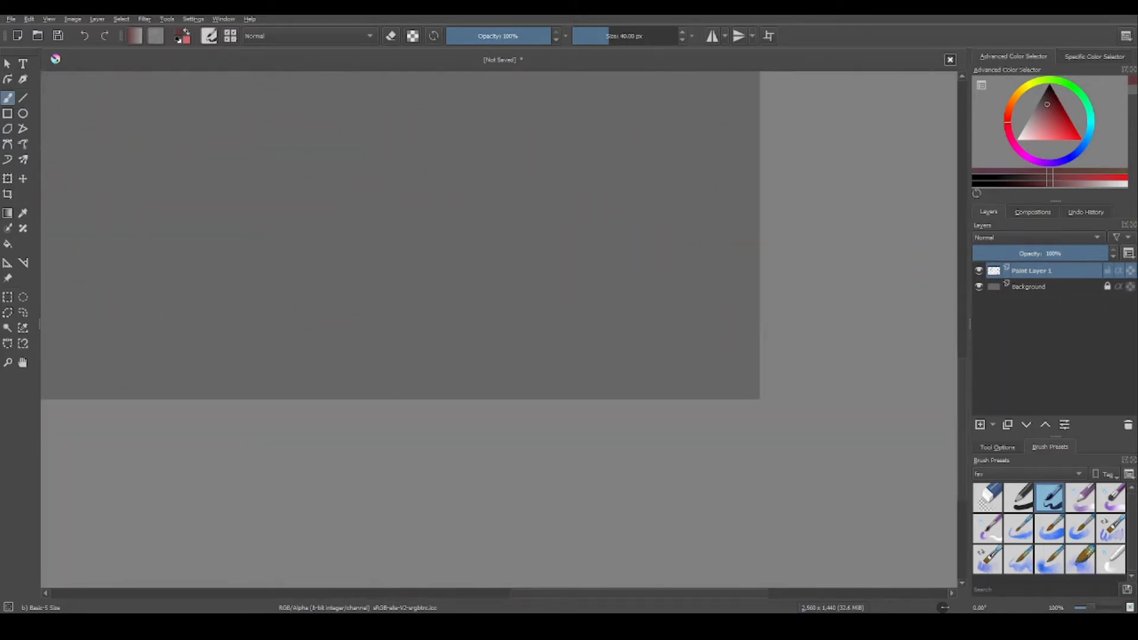
pyautogui.moveTo(680, 313); pyautogui.dragTo(708, 265)
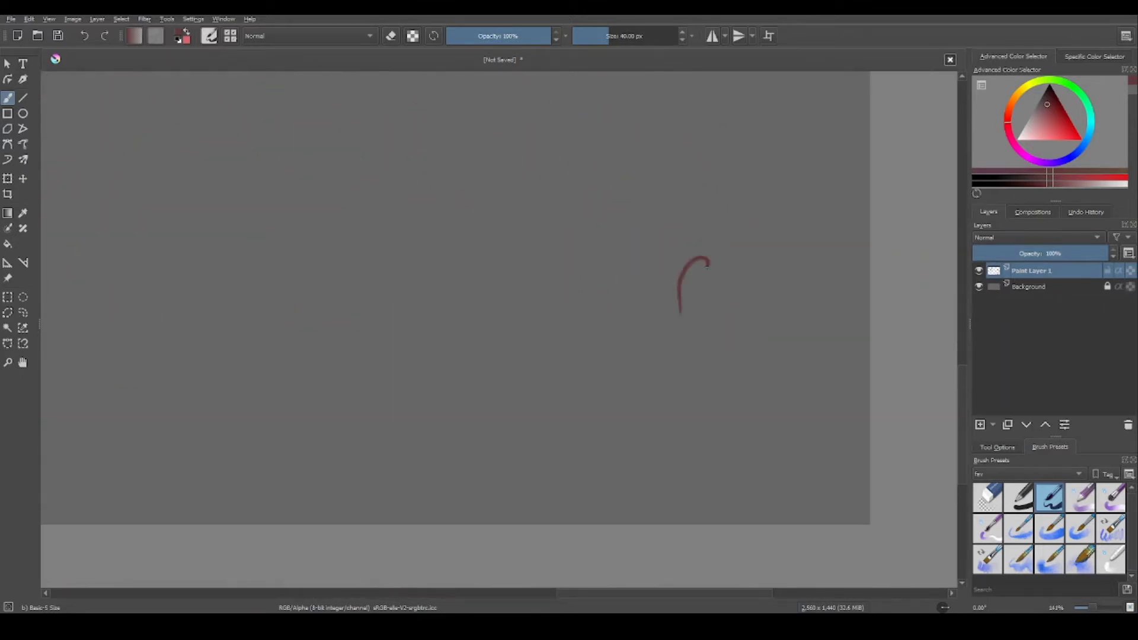
pyautogui.moveTo(738, 305); pyautogui.dragTo(634, 405)
pyautogui.moveTo(707, 278); pyautogui.dragTo(607, 384)
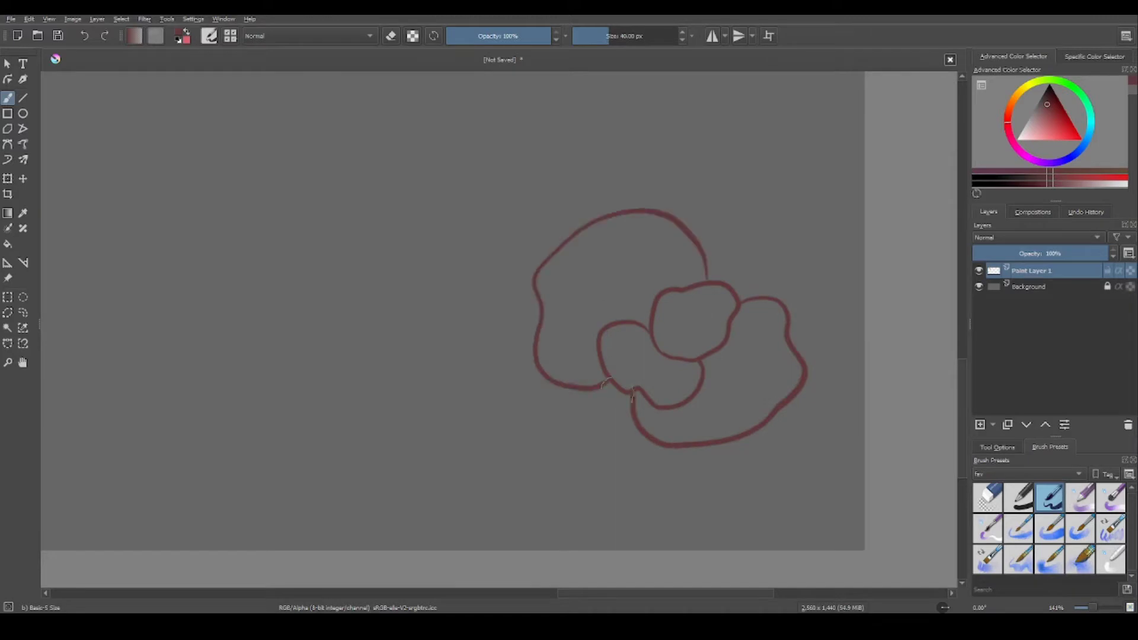
# Add the middle and outer petals to the lower-right corner rose, running them off the canvas edge.
pyautogui.moveTo(533, 332); pyautogui.dragTo(724, 445)
pyautogui.moveTo(677, 212); pyautogui.dragTo(784, 412)
pyautogui.moveTo(650, 507); pyautogui.dragTo(842, 355)
pyautogui.moveTo(724, 157); pyautogui.dragTo(483, 395)
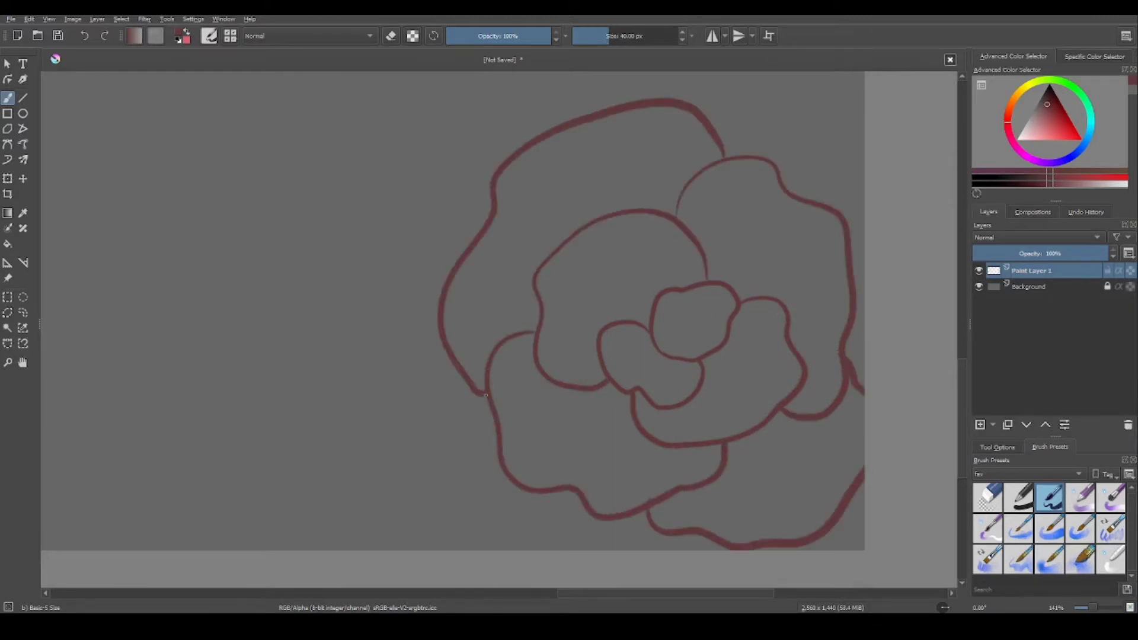
pyautogui.moveTo(437, 320); pyautogui.dragTo(453, 550)
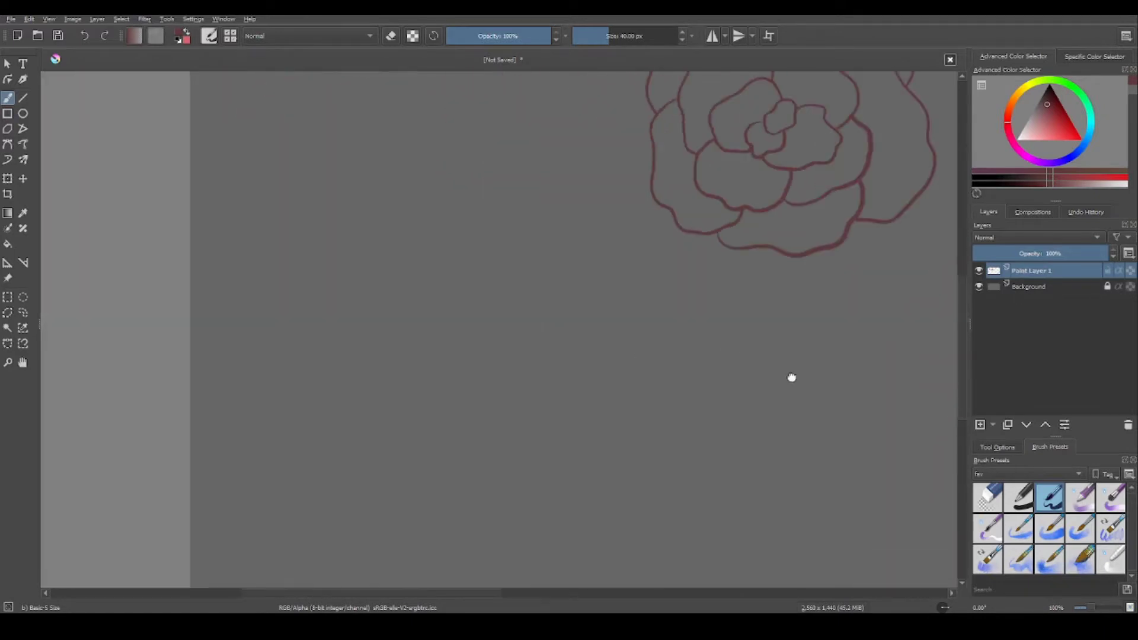
# Draw the centre and inner petals of a large rose below the second rose, undoing and redrawing a faulty stroke.
pyautogui.moveTo(525, 288); pyautogui.dragTo(501, 323)
pyautogui.moveTo(568, 355)
pyautogui.mouseDown()
pyautogui.moveTo(541, 407)
pyautogui.moveTo(554, 418)
pyautogui.mouseUp()
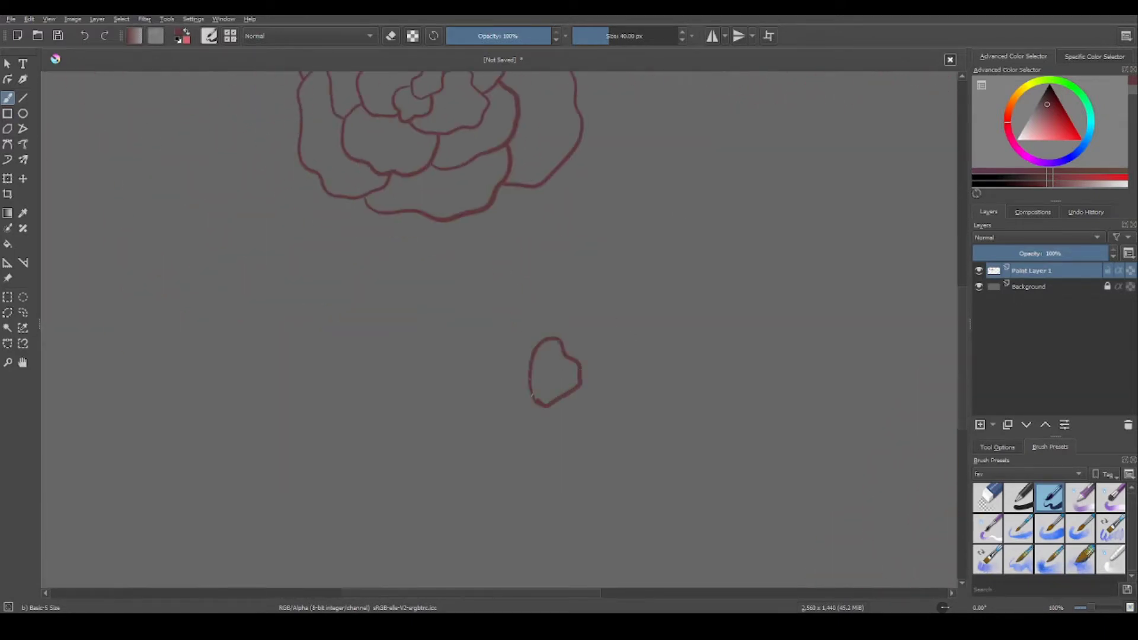
pyautogui.moveTo(590, 338)
pyautogui.mouseDown()
pyautogui.moveTo(666, 381)
pyautogui.moveTo(540, 438)
pyautogui.mouseUp()
pyautogui.hotkey('ctrl', 'z')
pyautogui.moveTo(627, 309); pyautogui.dragTo(454, 369)
pyautogui.moveTo(612, 269); pyautogui.dragTo(642, 455)
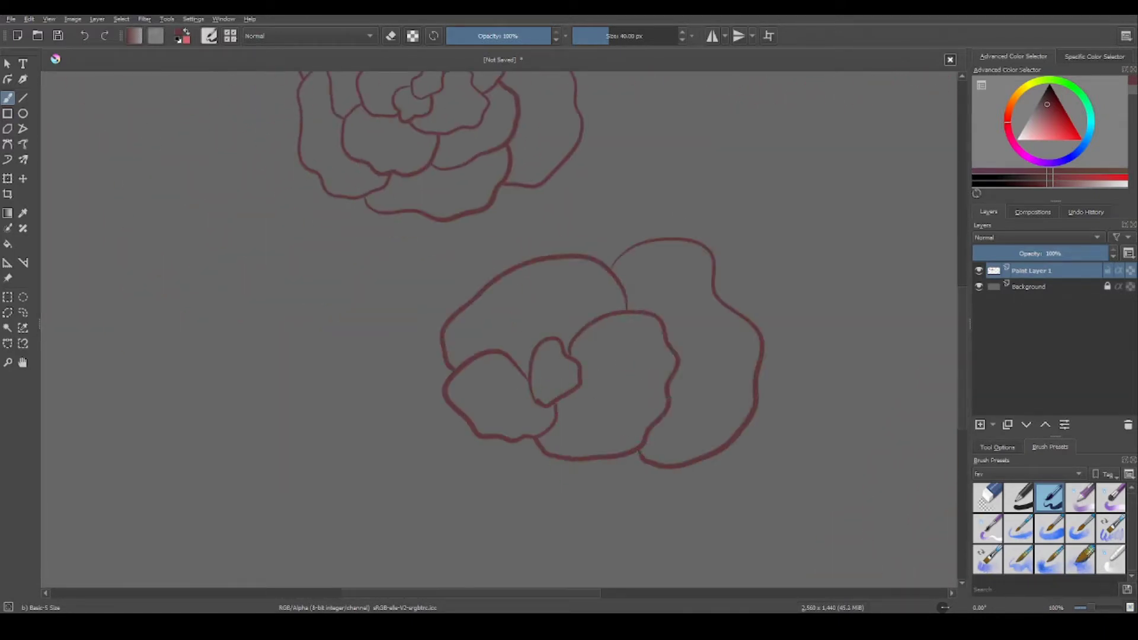
# Add large outer petals around the rose below the second one, tucking the upper ones behind its neighbour.
pyautogui.moveTo(448, 406); pyautogui.dragTo(715, 460)
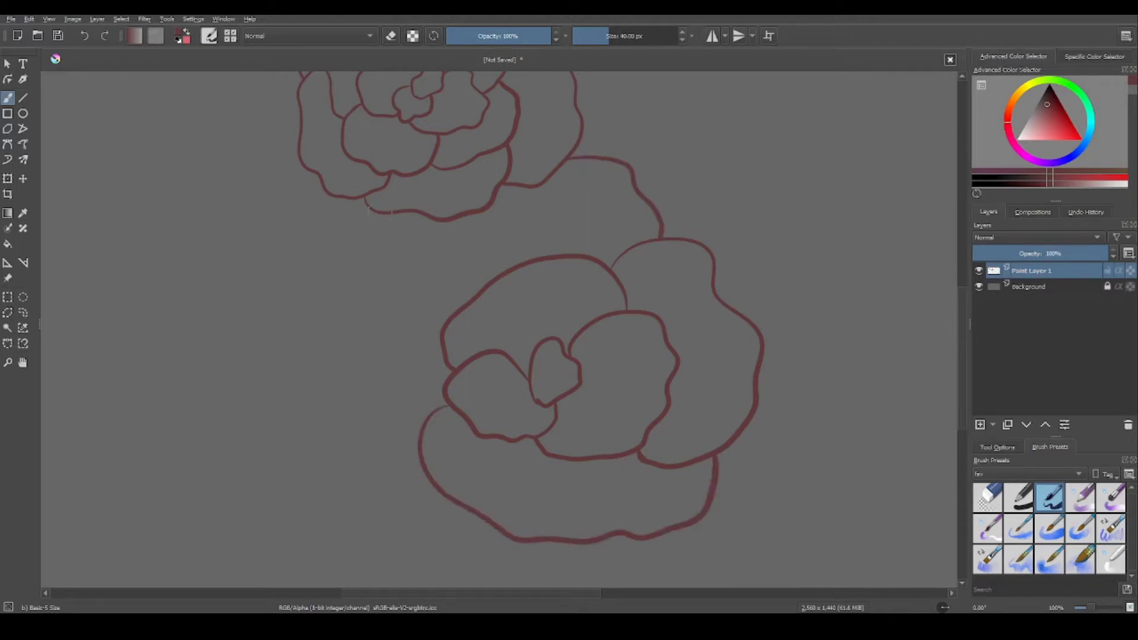
pyautogui.moveTo(367, 207); pyautogui.dragTo(335, 447)
pyautogui.moveTo(340, 309); pyautogui.dragTo(658, 463)
pyautogui.moveTo(788, 255)
pyautogui.mouseDown()
pyautogui.moveTo(857, 314)
pyautogui.moveTo(644, 531)
pyautogui.mouseUp()
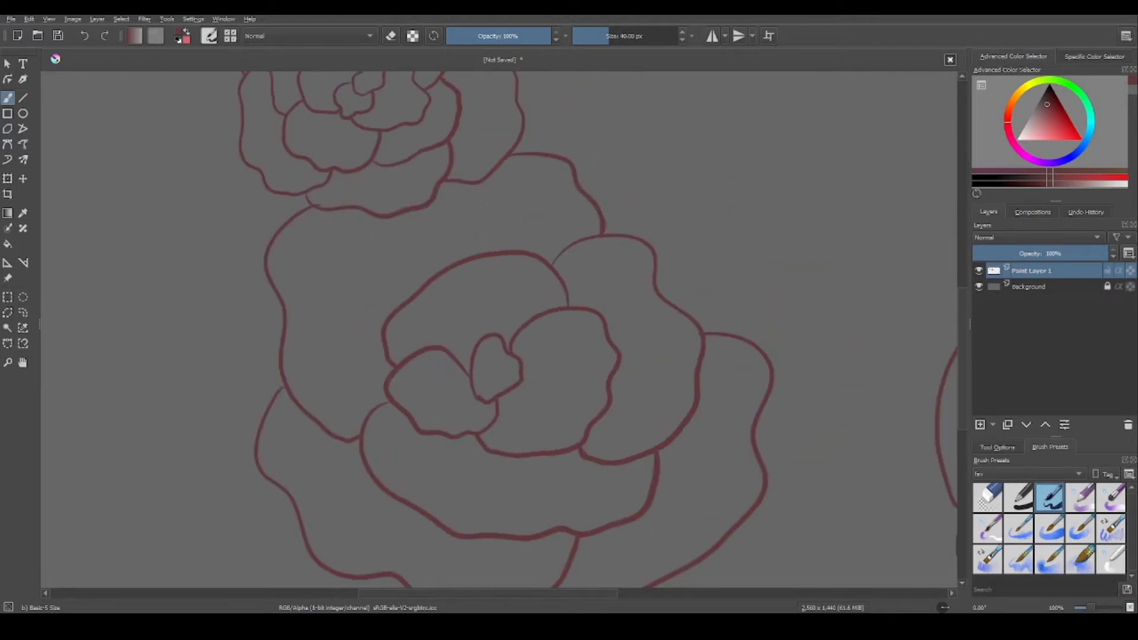
# Draw the centre and inner petals of a new rose just below the upper-left rose.
pyautogui.scroll(-3, 559, 318)
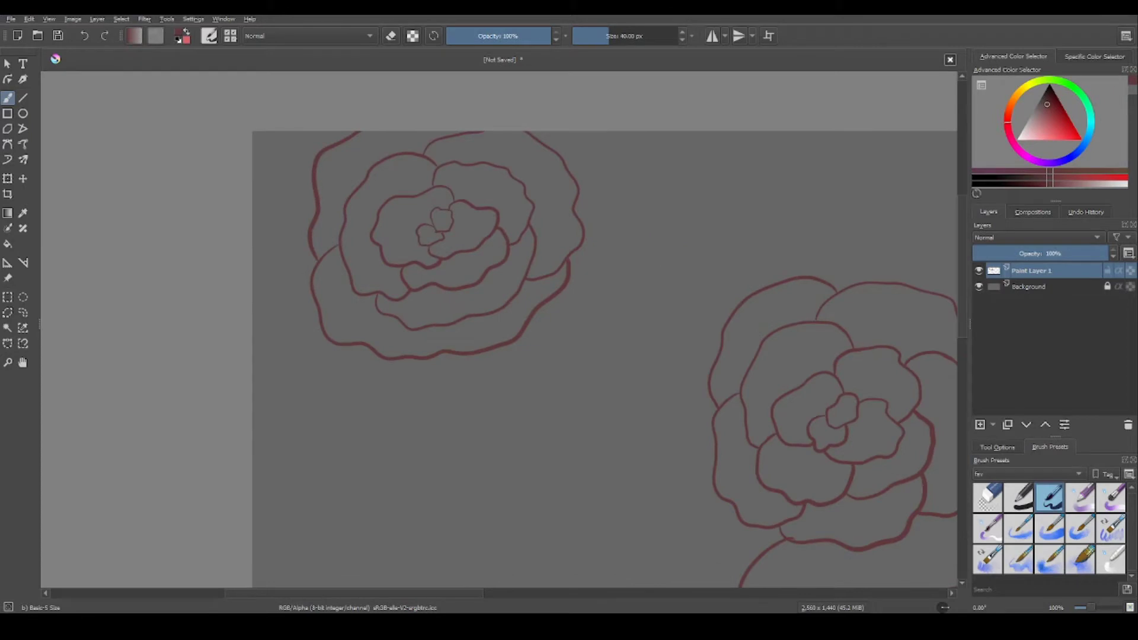
pyautogui.scroll(1, 391, 530)
pyautogui.moveTo(579, 350); pyautogui.dragTo(667, 409)
pyautogui.moveTo(533, 326)
pyautogui.mouseDown()
pyautogui.moveTo(741, 361)
pyautogui.moveTo(659, 424)
pyautogui.mouseUp()
pyautogui.moveTo(469, 325); pyautogui.dragTo(693, 432)
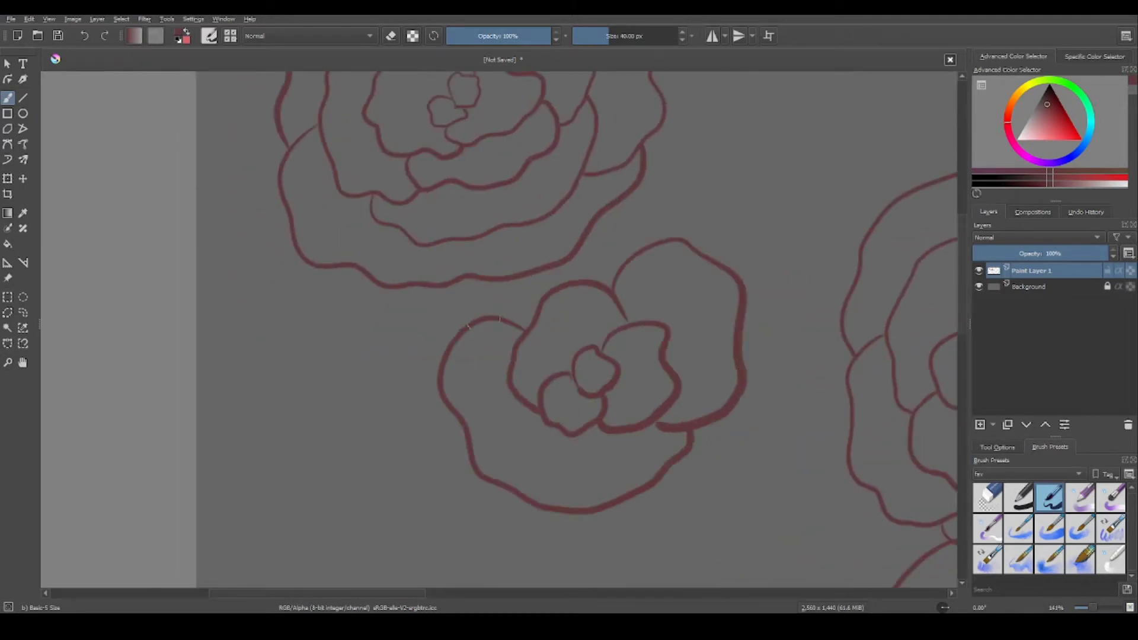
# Add the outer petals to the rose below the upper-left one, undoing and redrawing its lower-left petal.
pyautogui.moveTo(724, 279)
pyautogui.mouseDown()
pyautogui.moveTo(691, 470)
pyautogui.moveTo(612, 482)
pyautogui.mouseUp()
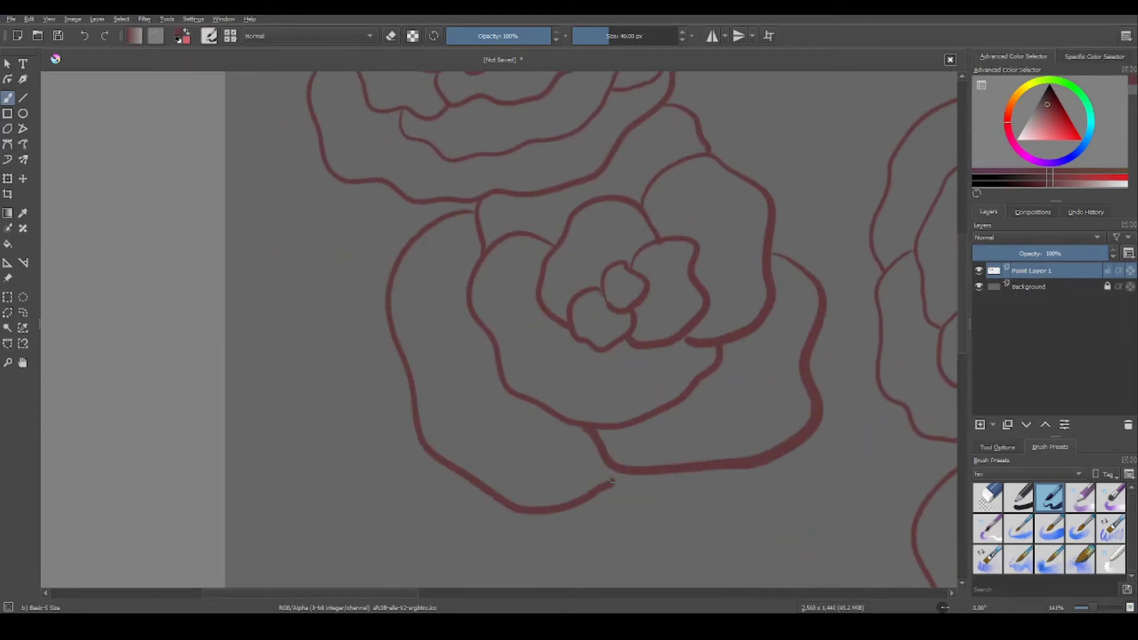
pyautogui.hotkey('ctrl', 'z')
pyautogui.moveTo(725, 350); pyautogui.dragTo(676, 382)
pyautogui.moveTo(484, 243); pyautogui.dragTo(626, 504)
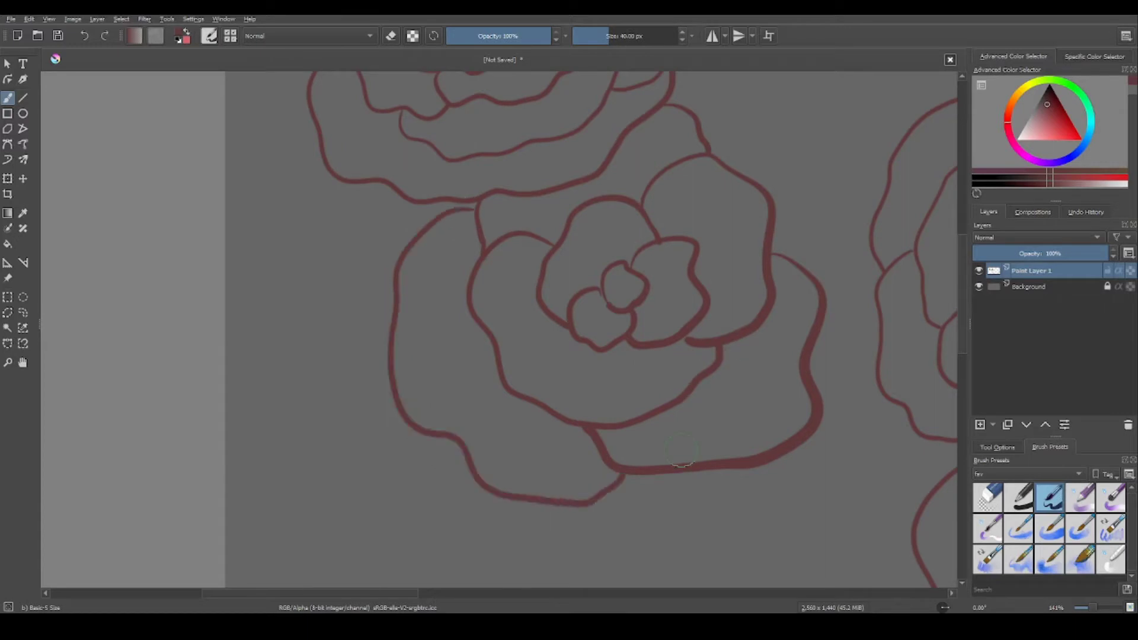
pyautogui.moveTo(575, 119); pyautogui.dragTo(738, 315)
pyautogui.moveTo(723, 205); pyautogui.dragTo(498, 463)
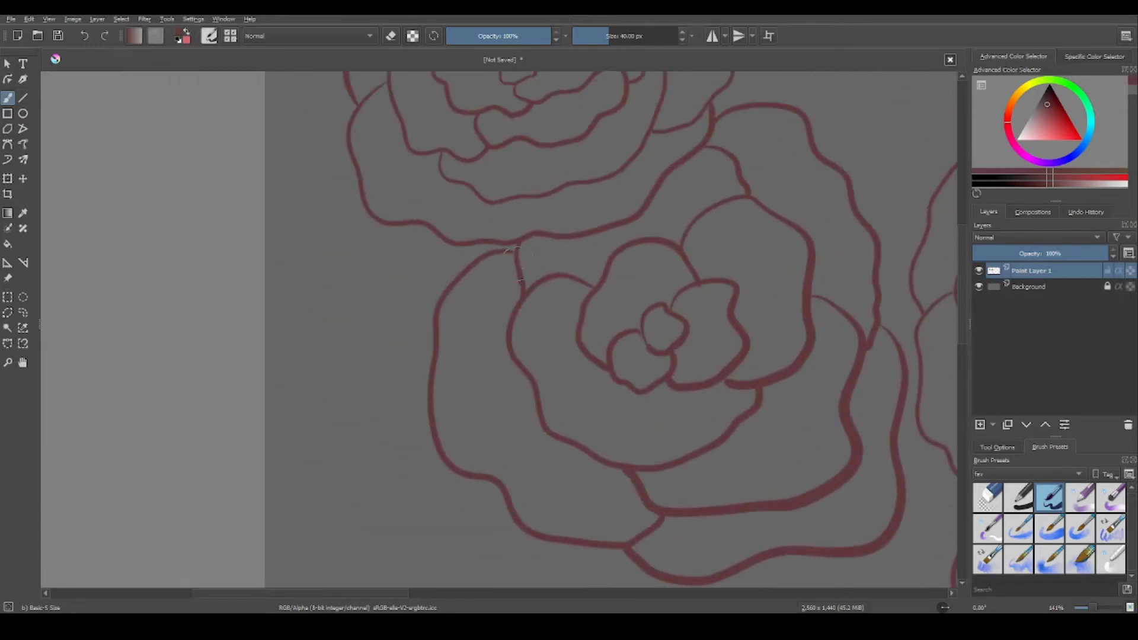
# Draw a smaller layered rose in the gap to the left of the large central rose.
pyautogui.moveTo(634, 358)
pyautogui.mouseDown()
pyautogui.moveTo(607, 357)
pyautogui.moveTo(657, 337)
pyautogui.moveTo(626, 345)
pyautogui.moveTo(666, 344)
pyautogui.moveTo(625, 351)
pyautogui.moveTo(614, 410)
pyautogui.mouseUp()
pyautogui.moveTo(694, 246)
pyautogui.mouseDown()
pyautogui.moveTo(514, 330)
pyautogui.moveTo(617, 426)
pyautogui.mouseUp()
pyautogui.moveTo(477, 454); pyautogui.dragTo(727, 403)
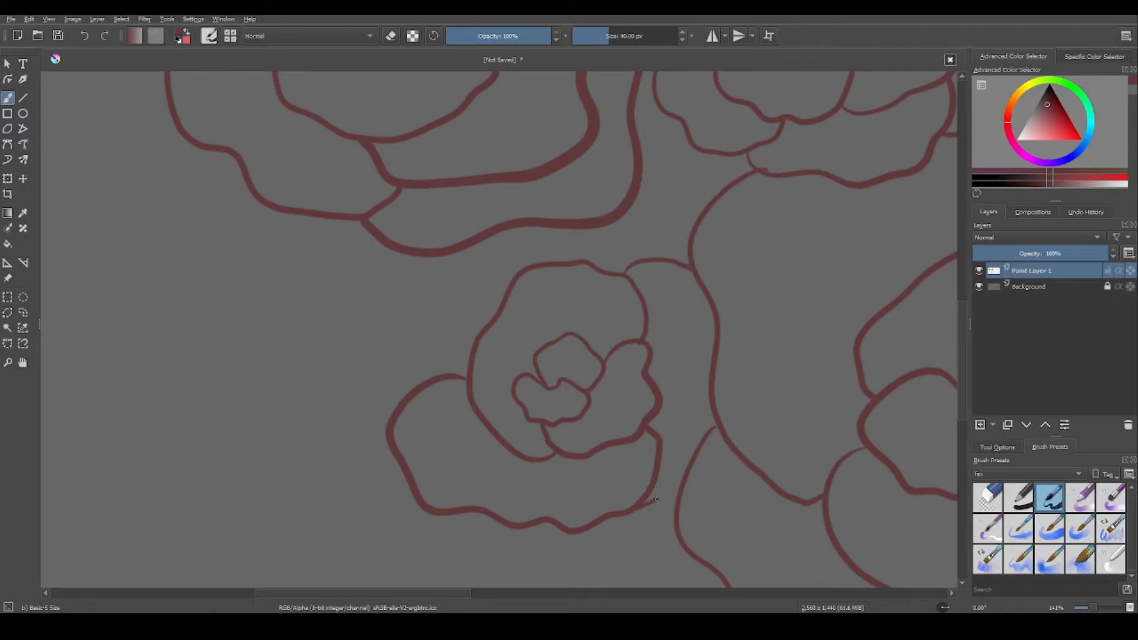
pyautogui.moveTo(511, 330); pyautogui.dragTo(479, 464)
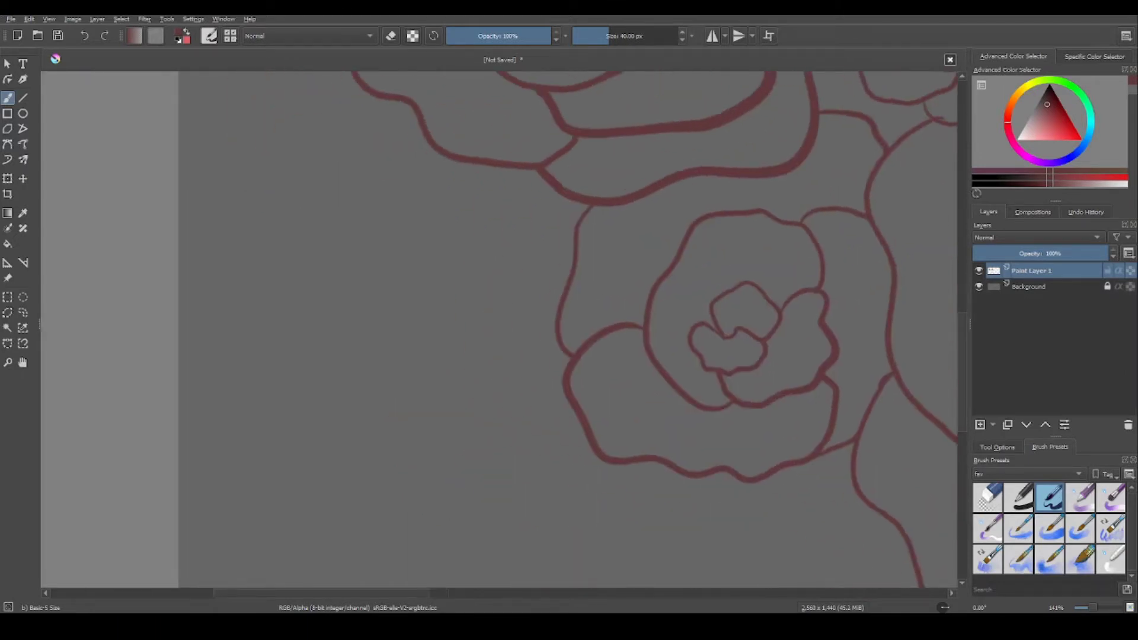
pyautogui.moveTo(573, 240); pyautogui.dragTo(762, 542)
pyautogui.moveTo(516, 311); pyautogui.dragTo(718, 221)
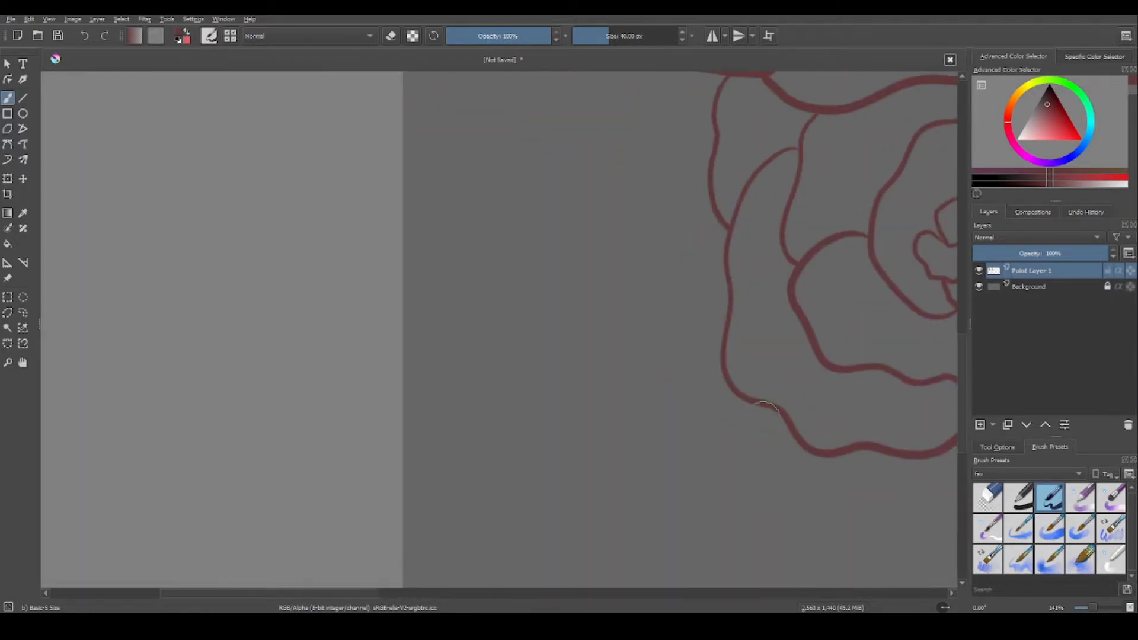
# Outline the centre and inner petals of a small rose near the canvas's left edge.
pyautogui.hotkey('ctrl', 'z')
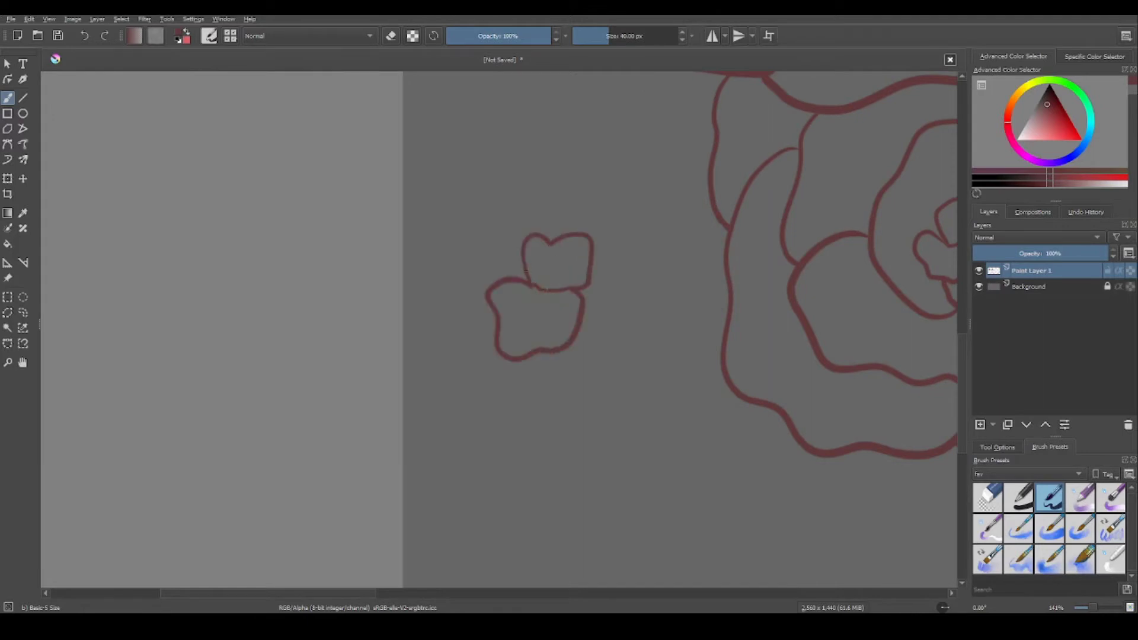
pyautogui.moveTo(523, 259)
pyautogui.mouseDown()
pyautogui.moveTo(572, 402)
pyautogui.moveTo(528, 400)
pyautogui.mouseUp()
pyautogui.moveTo(527, 401); pyautogui.dragTo(569, 469)
pyautogui.moveTo(652, 190); pyautogui.dragTo(687, 350)
pyautogui.moveTo(688, 350); pyautogui.dragTo(729, 417)
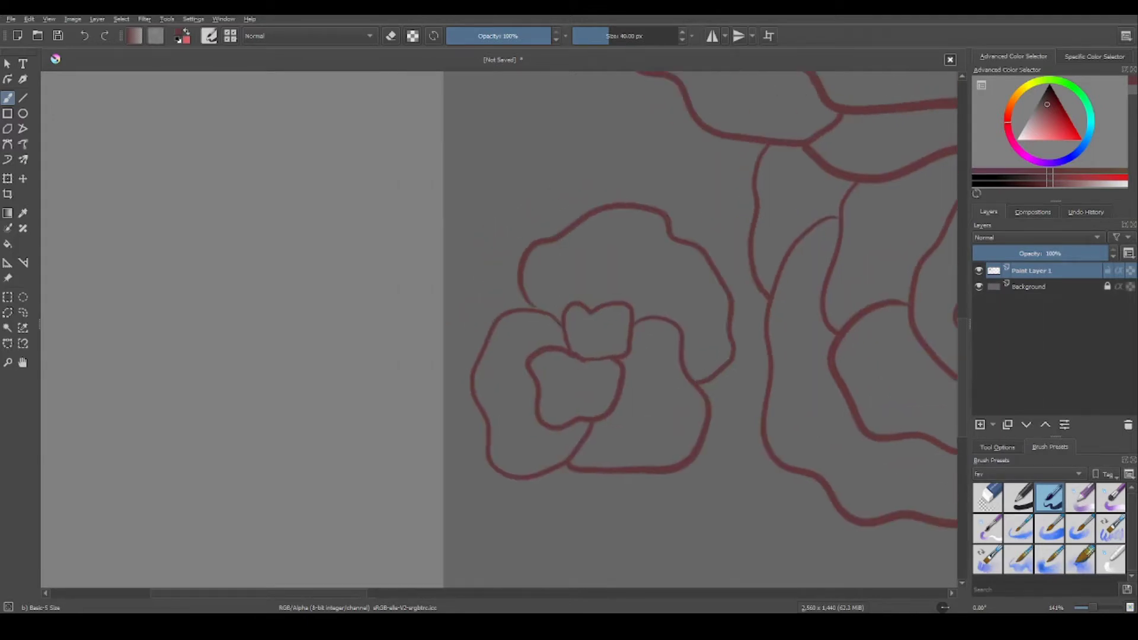
# Add outer petals to the left-edge rose, clean up its lines with the eraser and return to the Basic-5 Size brush.
pyautogui.moveTo(445, 190)
pyautogui.mouseDown()
pyautogui.moveTo(676, 443)
pyautogui.moveTo(719, 285)
pyautogui.mouseUp()
pyautogui.moveTo(719, 284); pyautogui.dragTo(700, 421)
pyautogui.moveTo(683, 252)
pyautogui.mouseDown()
pyautogui.moveTo(862, 236)
pyautogui.moveTo(627, 247)
pyautogui.moveTo(540, 349)
pyautogui.mouseUp()
pyautogui.press('e')
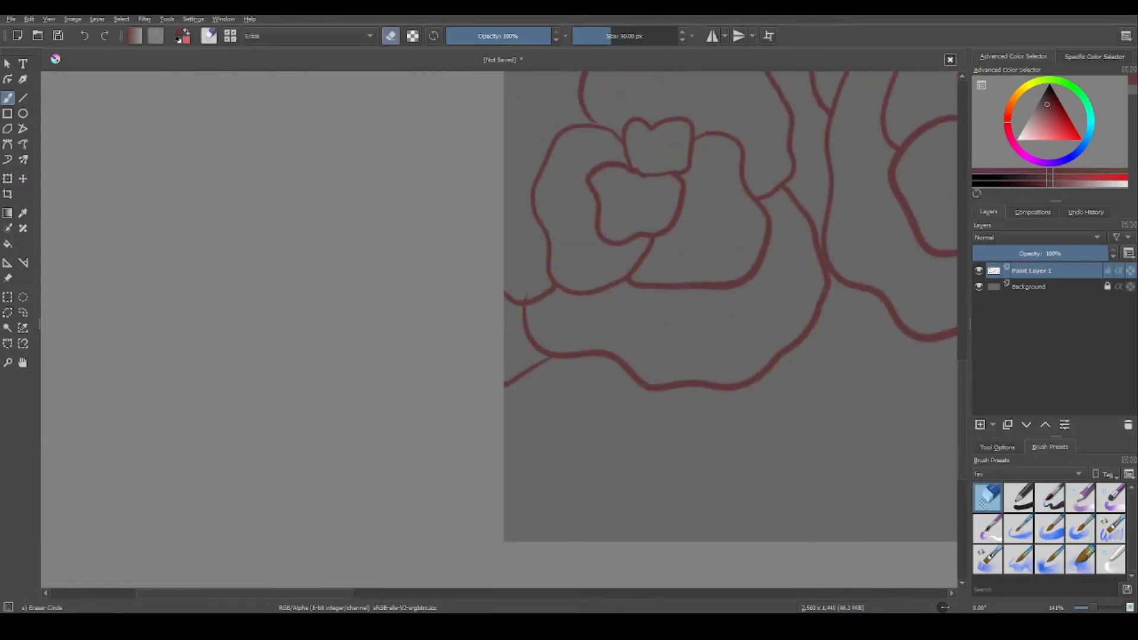
pyautogui.click(1050, 497)
# Draw a partly cropped rose at the bottom edge of the canvas, below the two lower-left roses.
pyautogui.moveTo(870, 336)
pyautogui.mouseDown()
pyautogui.moveTo(653, 193)
pyautogui.moveTo(614, 327)
pyautogui.moveTo(595, 226)
pyautogui.mouseUp()
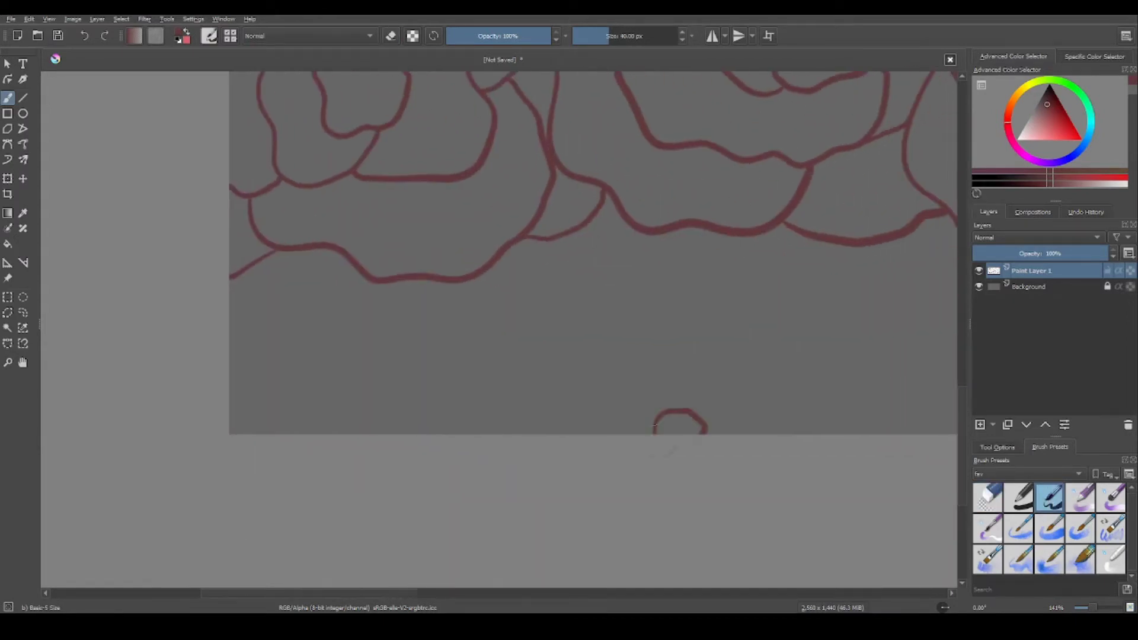
pyautogui.moveTo(663, 408); pyautogui.dragTo(588, 432)
pyautogui.moveTo(655, 391); pyautogui.dragTo(785, 434)
pyautogui.moveTo(509, 390); pyautogui.dragTo(700, 347)
pyautogui.moveTo(774, 310); pyautogui.dragTo(870, 435)
pyautogui.moveTo(502, 382)
pyautogui.mouseDown()
pyautogui.moveTo(711, 249)
pyautogui.moveTo(821, 237)
pyautogui.moveTo(846, 308)
pyautogui.mouseUp()
# Draw the centre and inner petals of a small rose at the bottom edge between the large rose and the lower-right rose.
pyautogui.moveTo(721, 457)
pyautogui.mouseDown()
pyautogui.moveTo(533, 416)
pyautogui.moveTo(710, 428)
pyautogui.moveTo(617, 391)
pyautogui.moveTo(651, 410)
pyautogui.mouseUp()
pyautogui.moveTo(612, 382); pyautogui.dragTo(661, 358)
pyautogui.hotkey('ctrl', 'z')
pyautogui.moveTo(590, 320); pyautogui.dragTo(652, 406)
pyautogui.moveTo(565, 433)
pyautogui.mouseDown()
pyautogui.moveTo(580, 469)
pyautogui.moveTo(709, 388)
pyautogui.mouseUp()
pyautogui.moveTo(622, 275); pyautogui.dragTo(550, 249)
pyautogui.moveTo(436, 337); pyautogui.dragTo(569, 468)
pyautogui.moveTo(683, 296); pyautogui.dragTo(623, 281)
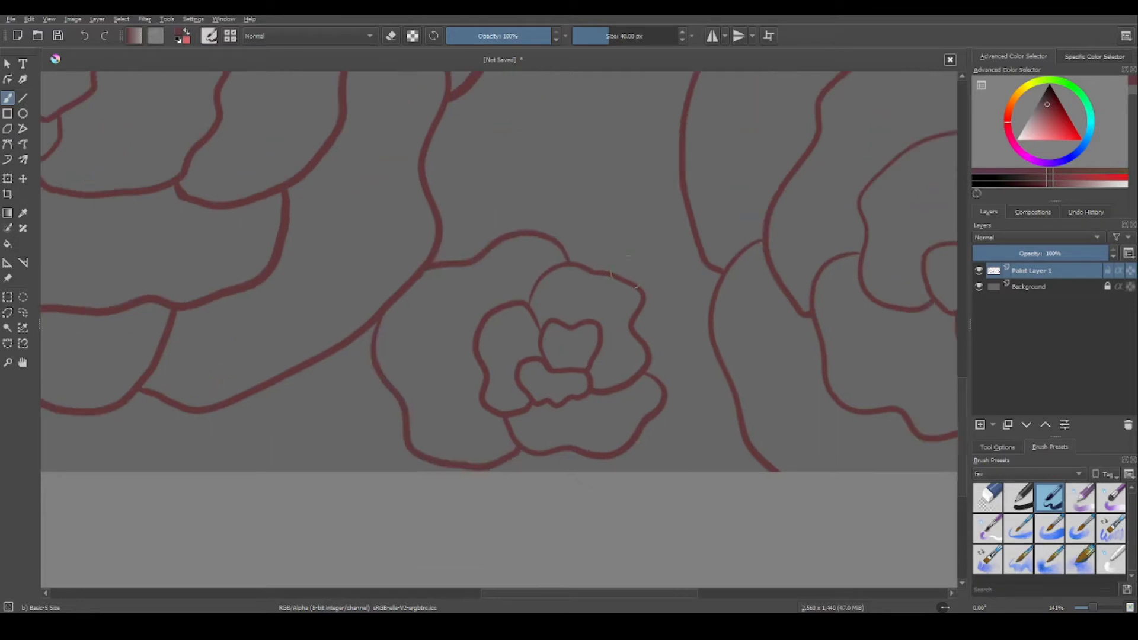
# Add outer petals around the small bottom-edge rose and fill the gap along the bottom edge beneath the large rose.
pyautogui.moveTo(639, 522); pyautogui.dragTo(693, 629)
pyautogui.moveTo(522, 356); pyautogui.dragTo(747, 261)
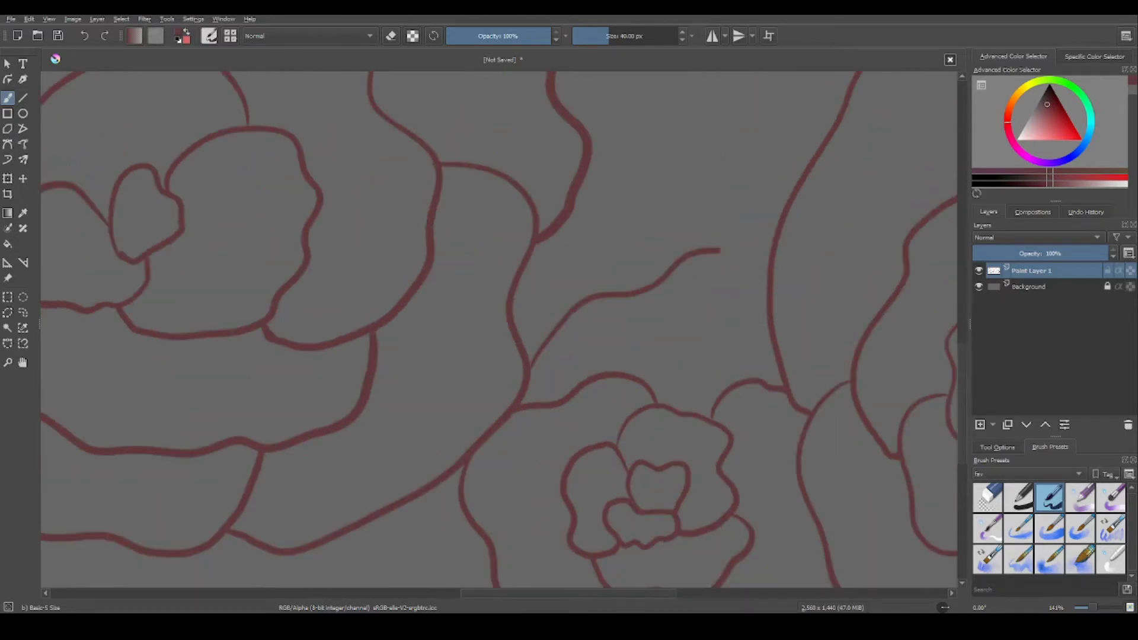
pyautogui.moveTo(542, 611); pyautogui.dragTo(503, 501)
pyautogui.click(989, 497)
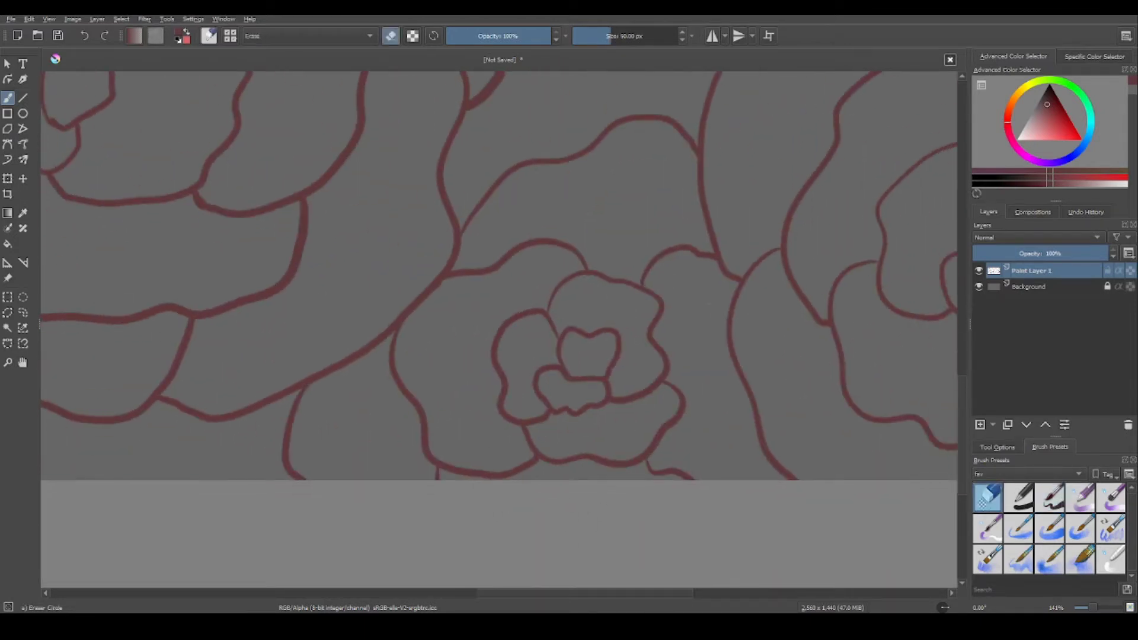
pyautogui.moveTo(613, 414)
pyautogui.mouseDown()
pyautogui.moveTo(622, 439)
pyautogui.moveTo(668, 355)
pyautogui.moveTo(854, 300)
pyautogui.mouseUp()
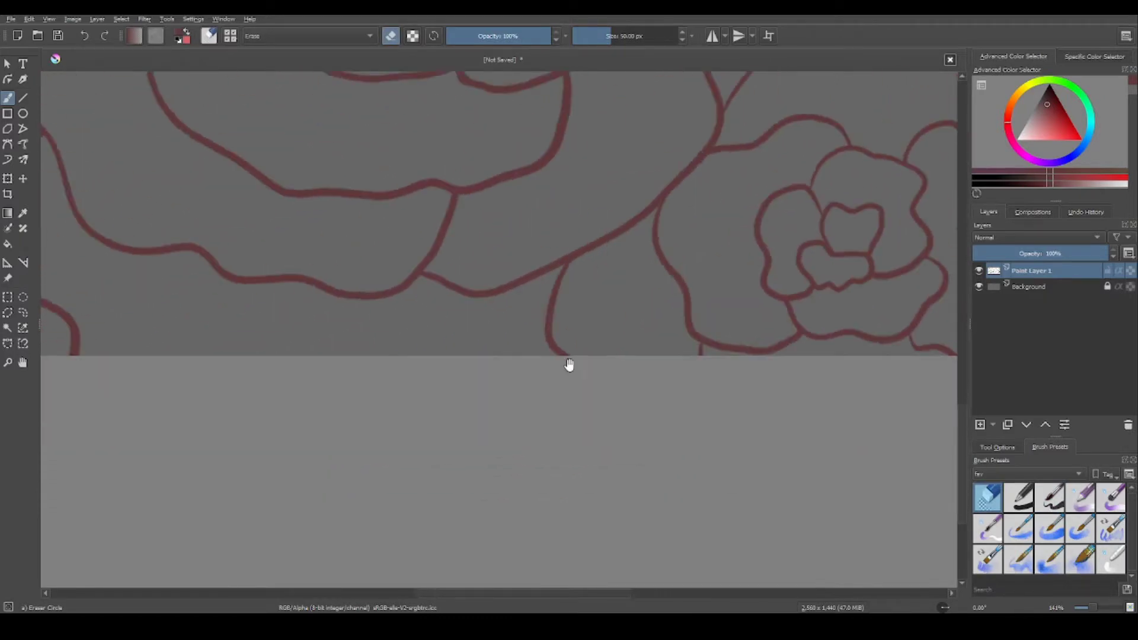
pyautogui.scroll(-5, 498, 450)
pyautogui.press('/')
pyautogui.scroll(2, 597, 421)
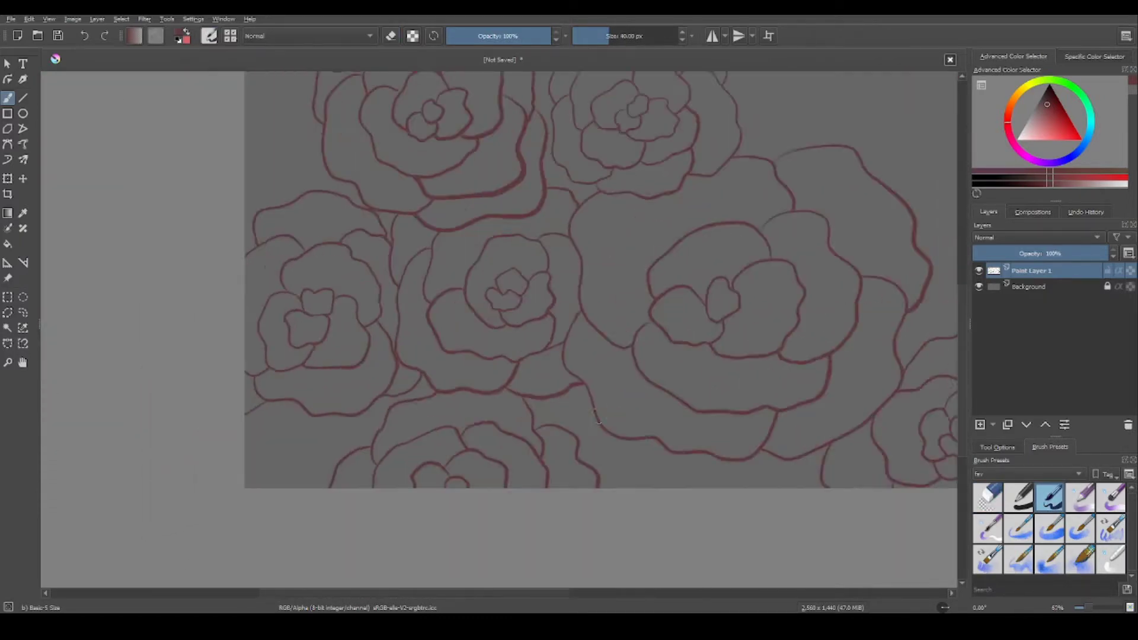
pyautogui.scroll(2, 598, 421)
pyautogui.moveTo(481, 422); pyautogui.dragTo(673, 424)
# Draw a small layered rose in the open gap between the large central rose and the lower-right rose.
pyautogui.moveTo(733, 377); pyautogui.dragTo(267, 379)
pyautogui.moveTo(622, 340); pyautogui.dragTo(641, 342)
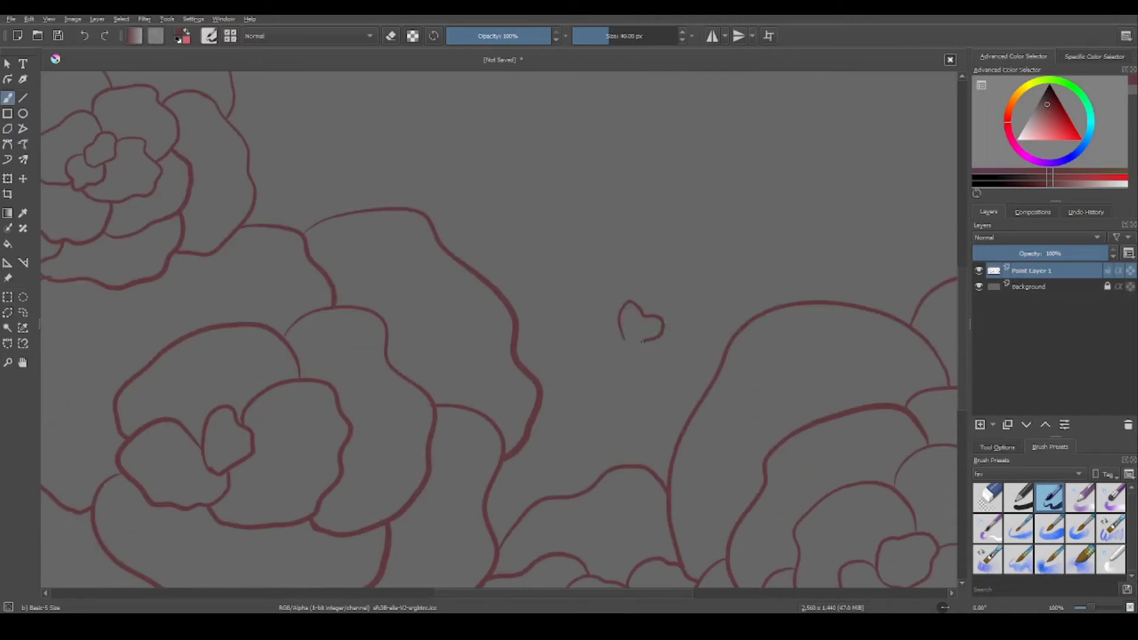
pyautogui.press('+')
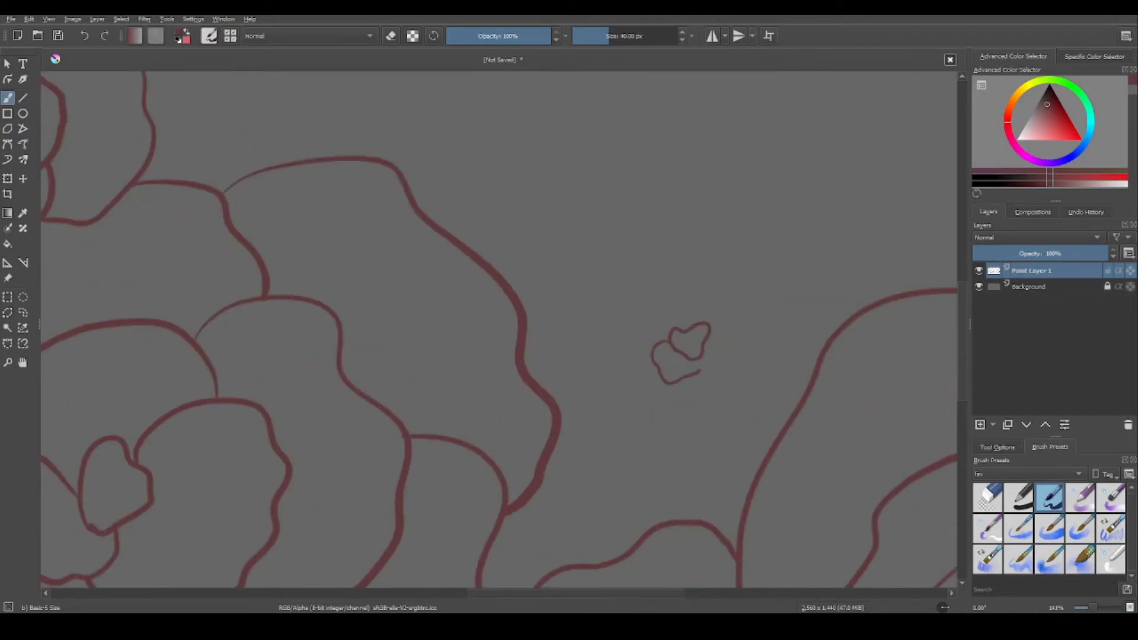
pyautogui.moveTo(697, 427); pyautogui.dragTo(731, 391)
pyautogui.moveTo(707, 290); pyautogui.dragTo(729, 396)
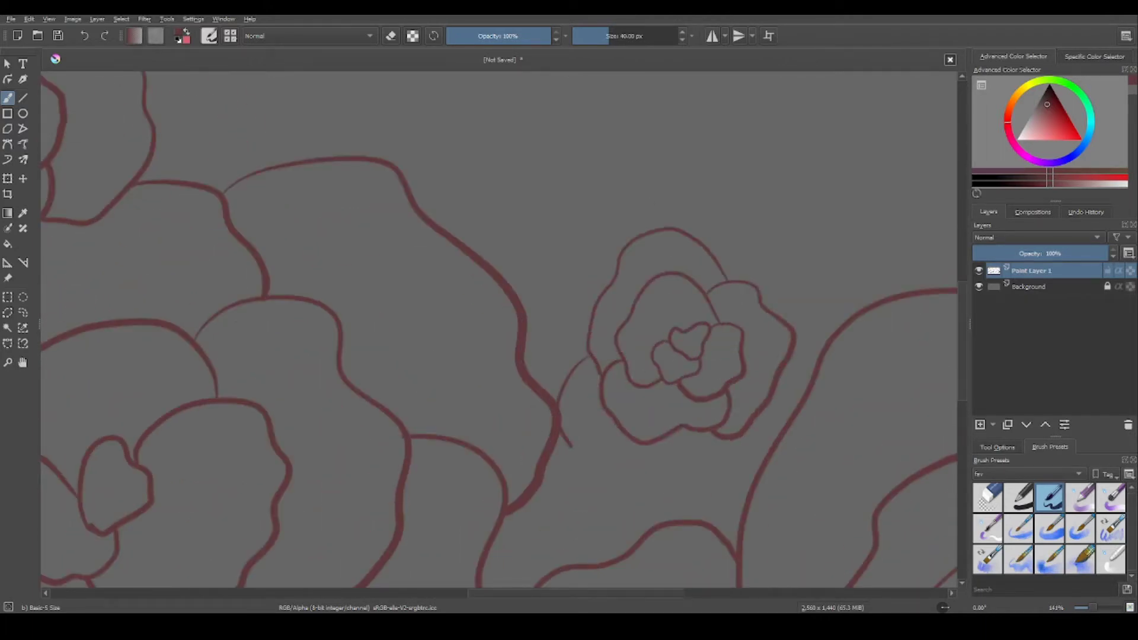
pyautogui.moveTo(658, 256); pyautogui.dragTo(732, 287)
pyautogui.moveTo(649, 472)
pyautogui.mouseDown()
pyautogui.moveTo(708, 507)
pyautogui.moveTo(567, 350)
pyautogui.moveTo(611, 465)
pyautogui.moveTo(394, 449)
pyautogui.moveTo(458, 500)
pyautogui.mouseUp()
# Draw a partial rose cropped by the left canvas edge, in the gap beside the rose below the upper-left one.
pyautogui.scroll(-2, 611, 462)
pyautogui.scroll(-3, 624, 245)
pyautogui.scroll(1, 623, 245)
pyautogui.moveTo(686, 236); pyautogui.dragTo(954, 226)
pyautogui.moveTo(473, 409); pyautogui.dragTo(504, 415)
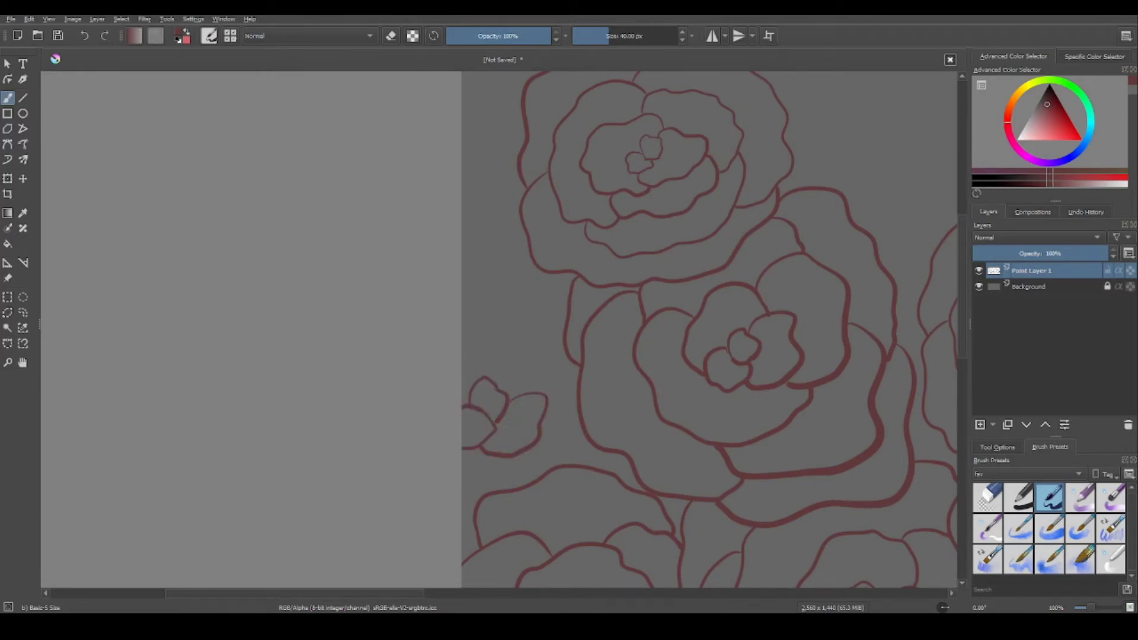
pyautogui.scroll(3, 471, 409)
pyautogui.moveTo(479, 397)
pyautogui.mouseDown()
pyautogui.moveTo(527, 400)
pyautogui.moveTo(553, 441)
pyautogui.mouseUp()
pyautogui.scroll(-2, 527, 396)
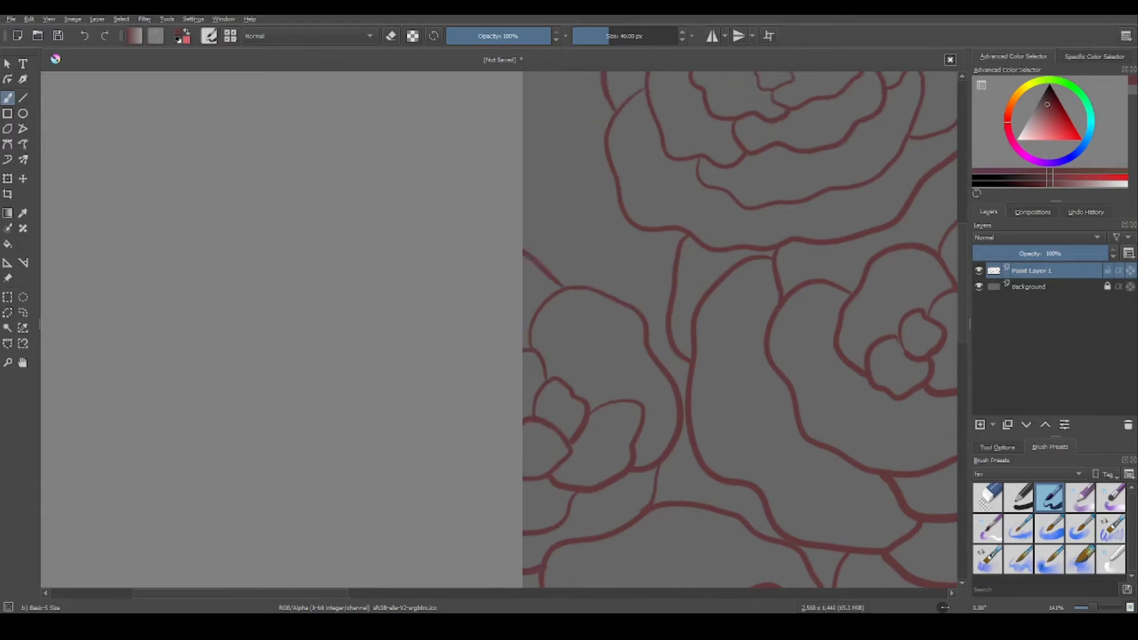
# Draw the centre and inner petals of a layered rose above the large central rose, beside the upper-middle rose.
pyautogui.scroll(-3, 770, 407)
pyautogui.scroll(3, 587, 262)
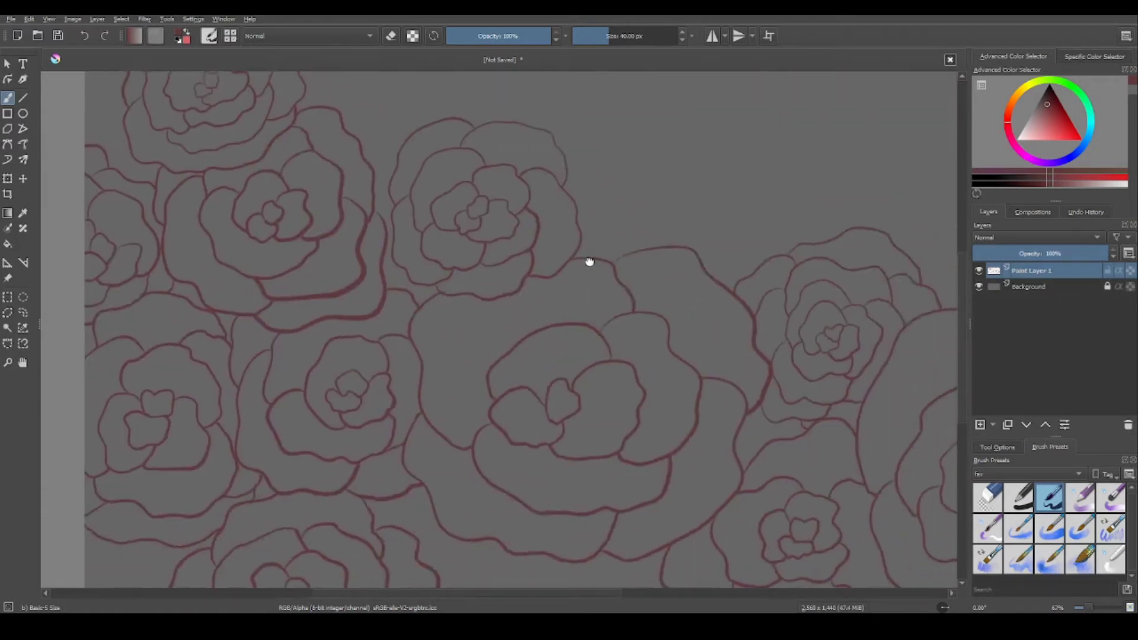
pyautogui.scroll(-3, 587, 261)
pyautogui.scroll(2, 587, 261)
pyautogui.moveTo(633, 405); pyautogui.dragTo(632, 407)
pyautogui.scroll(1, 668, 395)
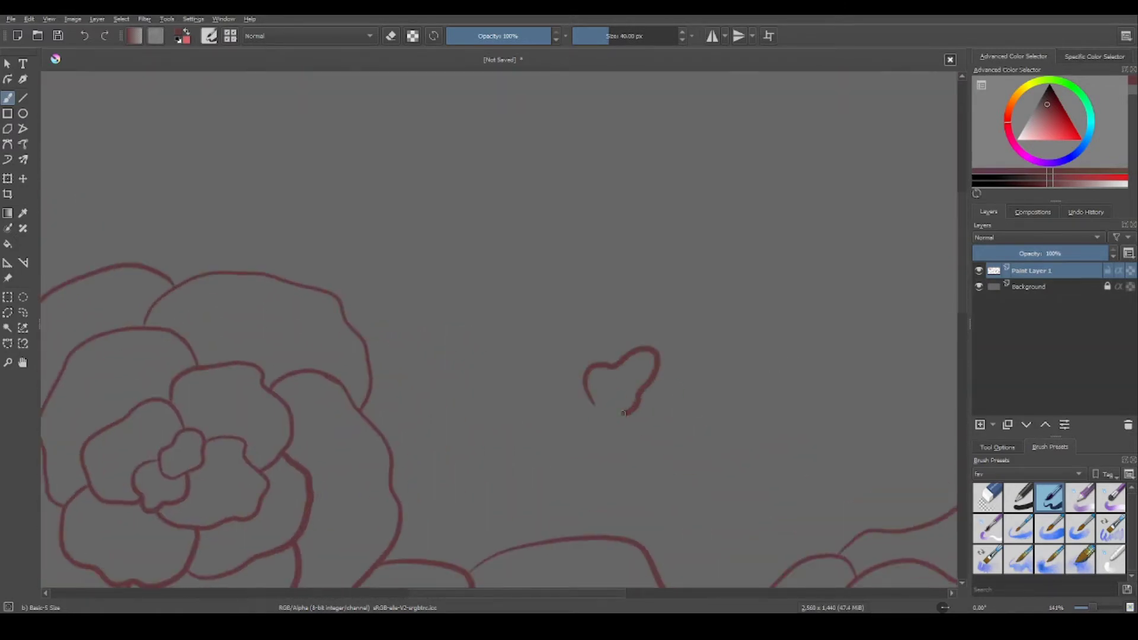
pyautogui.hotkey('ctrl', 'z')
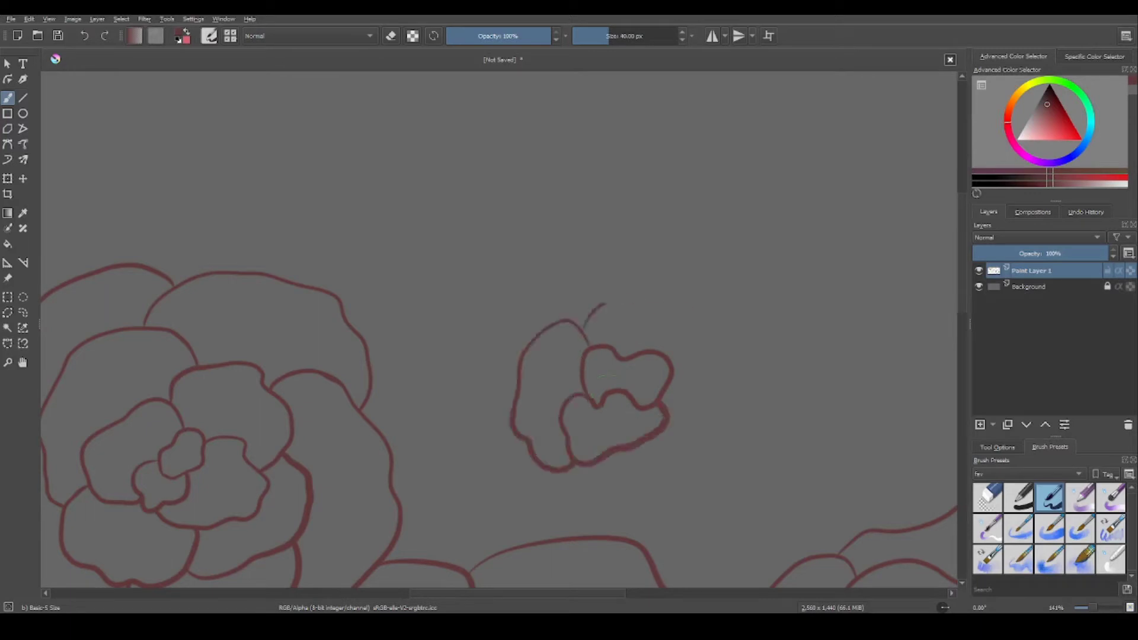
pyautogui.moveTo(605, 303); pyautogui.dragTo(669, 427)
pyautogui.moveTo(553, 473); pyautogui.dragTo(700, 432)
pyautogui.moveTo(518, 368); pyautogui.dragTo(542, 508)
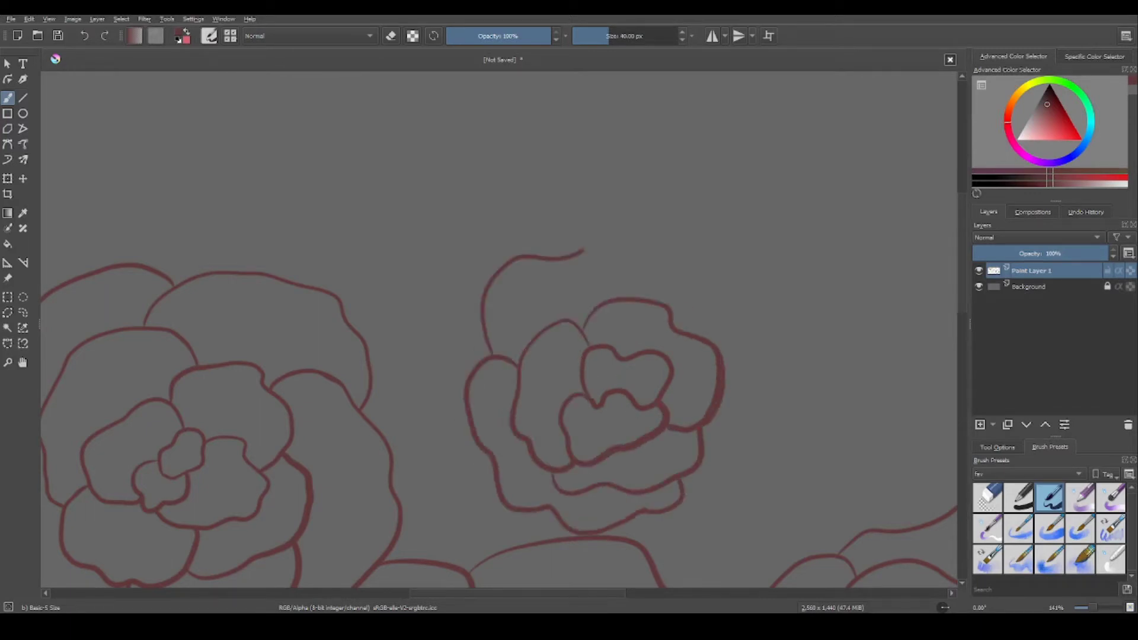
# Surround the new rose above the large central rose with overlapping outer petals down to the neighbouring petals.
pyautogui.hotkey('ctrl', 'z')
pyautogui.moveTo(494, 352); pyautogui.dragTo(727, 382)
pyautogui.moveTo(751, 361); pyautogui.dragTo(720, 513)
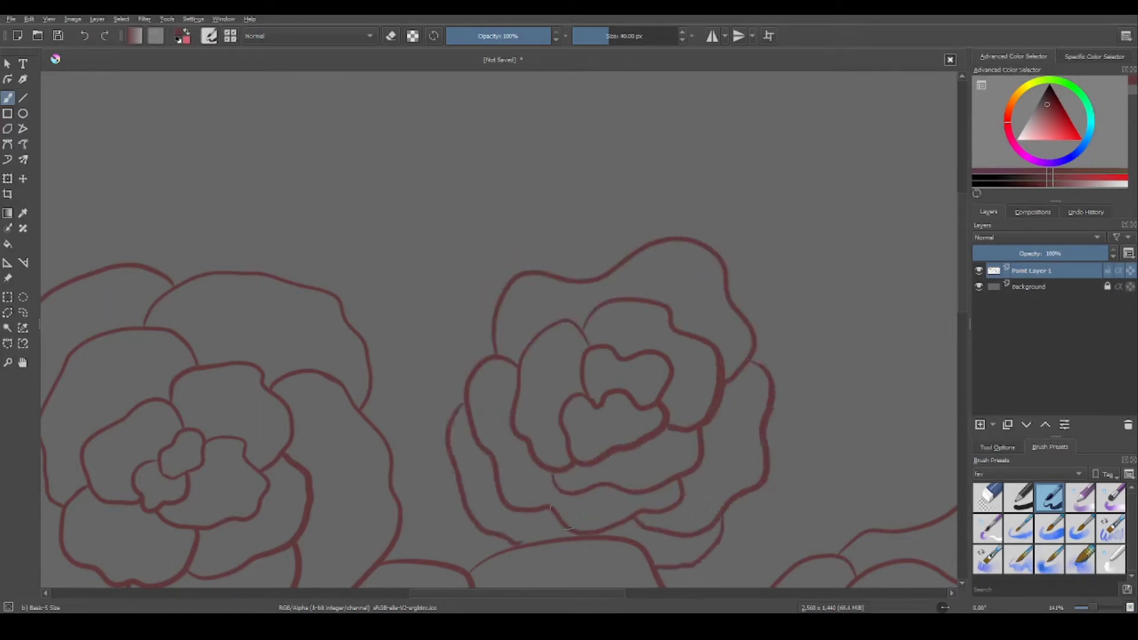
pyautogui.hotkey('ctrl', 'z')
pyautogui.hotkey('ctrl', 'z')
pyautogui.moveTo(650, 559); pyautogui.dragTo(423, 348)
pyautogui.moveTo(780, 460); pyautogui.dragTo(815, 522)
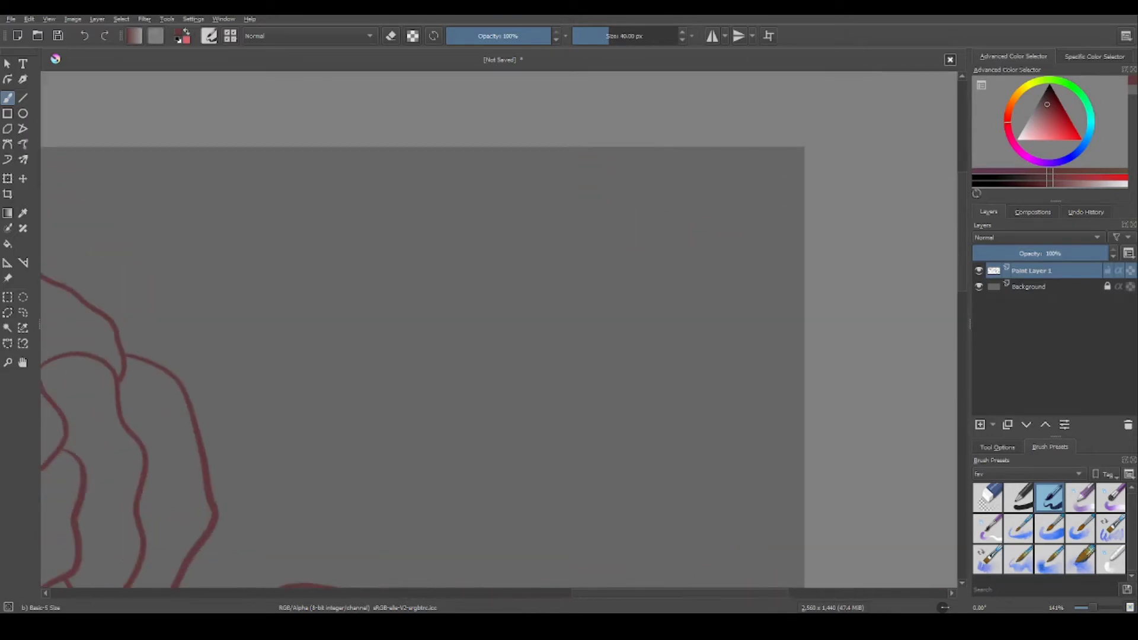
# Draw a large layered rose in the upper-right corner of the canvas, cropped by the top and right edges.
pyautogui.moveTo(680, 261); pyautogui.dragTo(757, 294)
pyautogui.moveTo(678, 237)
pyautogui.mouseDown()
pyautogui.moveTo(587, 418)
pyautogui.moveTo(748, 332)
pyautogui.mouseUp()
pyautogui.moveTo(665, 178); pyautogui.dragTo(687, 148)
pyautogui.moveTo(741, 148); pyautogui.dragTo(804, 166)
pyautogui.moveTo(590, 171); pyautogui.dragTo(451, 462)
pyautogui.moveTo(503, 466); pyautogui.dragTo(803, 533)
pyautogui.moveTo(552, 270); pyautogui.dragTo(332, 566)
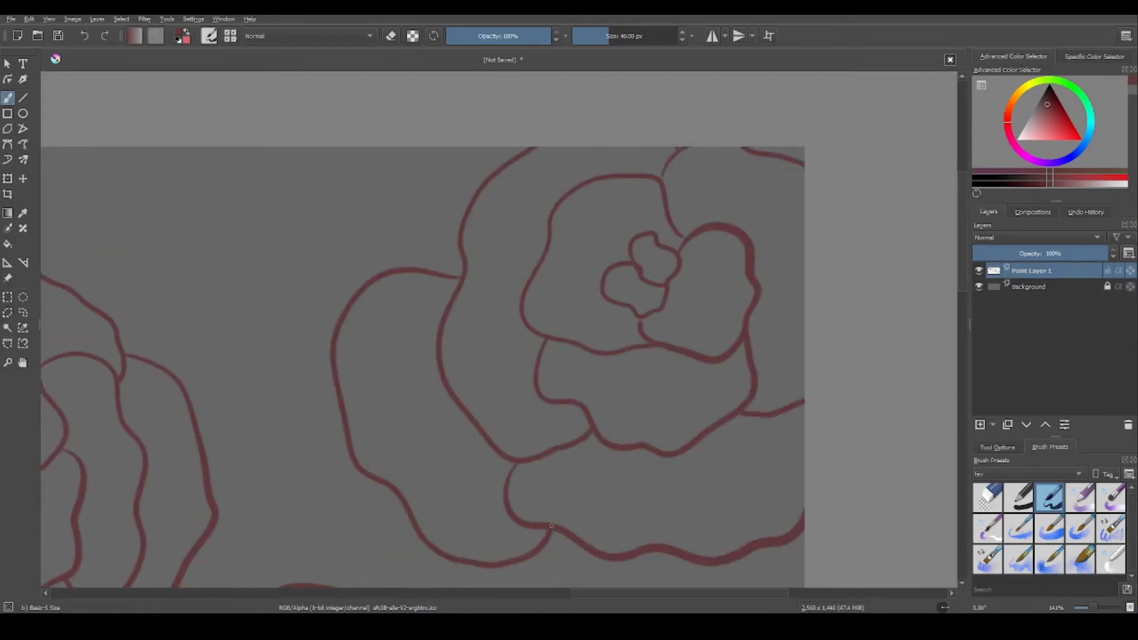
pyautogui.moveTo(397, 148); pyautogui.dragTo(363, 273)
pyautogui.moveTo(652, 415)
pyautogui.mouseDown()
pyautogui.moveTo(587, 267)
pyautogui.moveTo(830, 474)
pyautogui.mouseUp()
# Draw a rose cropped by the top edge beside the upper-right corner rose, with outer petals reaching the roses around it.
pyautogui.moveTo(614, 325); pyautogui.dragTo(645, 332)
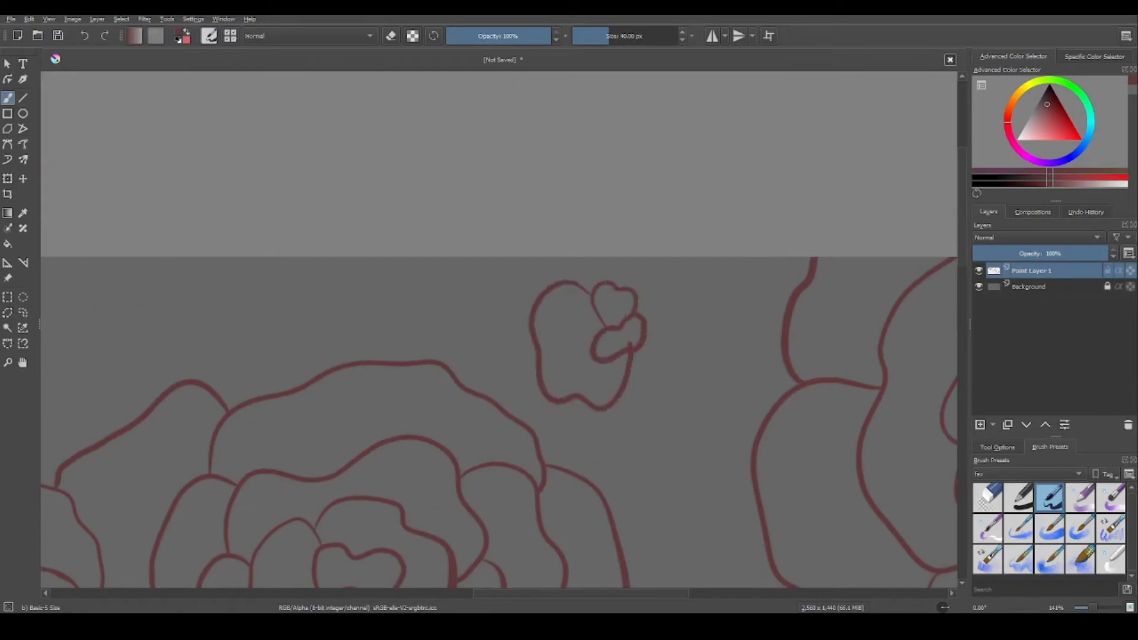
pyautogui.moveTo(584, 272)
pyautogui.mouseDown()
pyautogui.moveTo(629, 355)
pyautogui.moveTo(596, 260)
pyautogui.mouseUp()
pyautogui.moveTo(730, 259); pyautogui.dragTo(633, 389)
pyautogui.moveTo(742, 344); pyautogui.dragTo(643, 467)
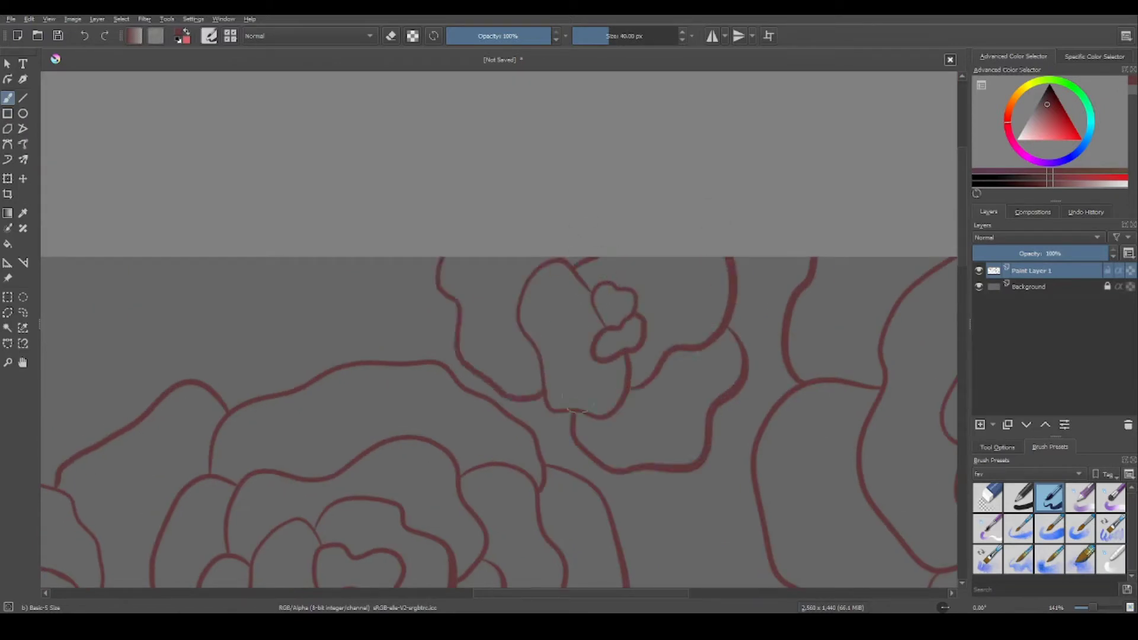
pyautogui.hotkey('ctrl', 'z')
pyautogui.moveTo(462, 258); pyautogui.dragTo(451, 359)
pyautogui.moveTo(679, 506); pyautogui.dragTo(605, 329)
pyautogui.press('-')
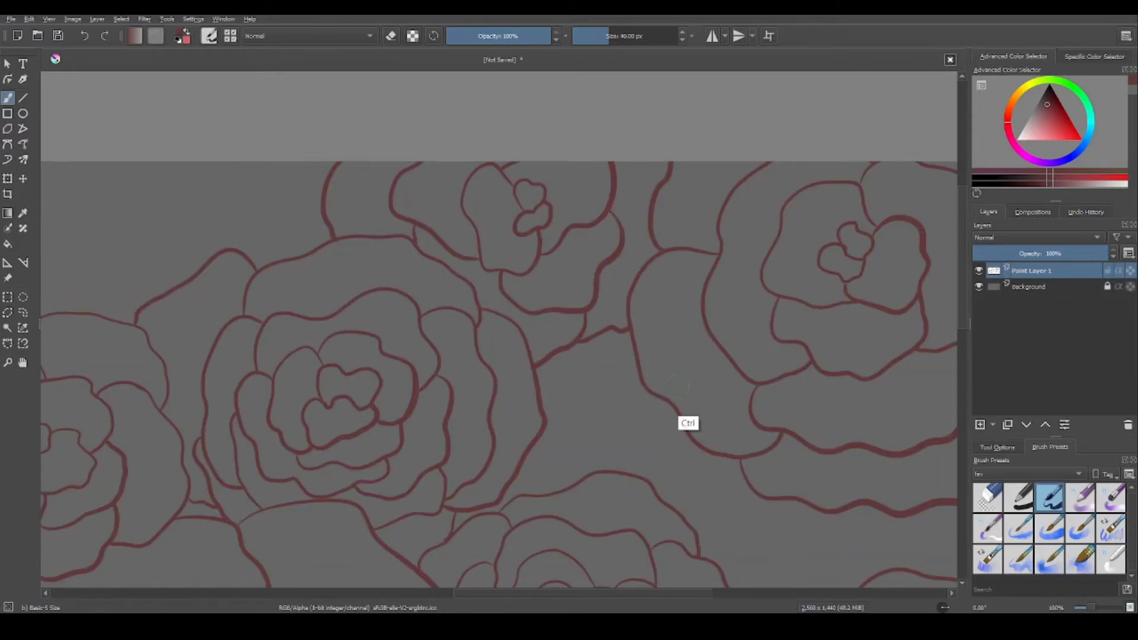
# Draw a layered rose near the top edge, just right of the upper-left rose.
pyautogui.scroll(-3, 670, 388)
pyautogui.scroll(5, 593, 373)
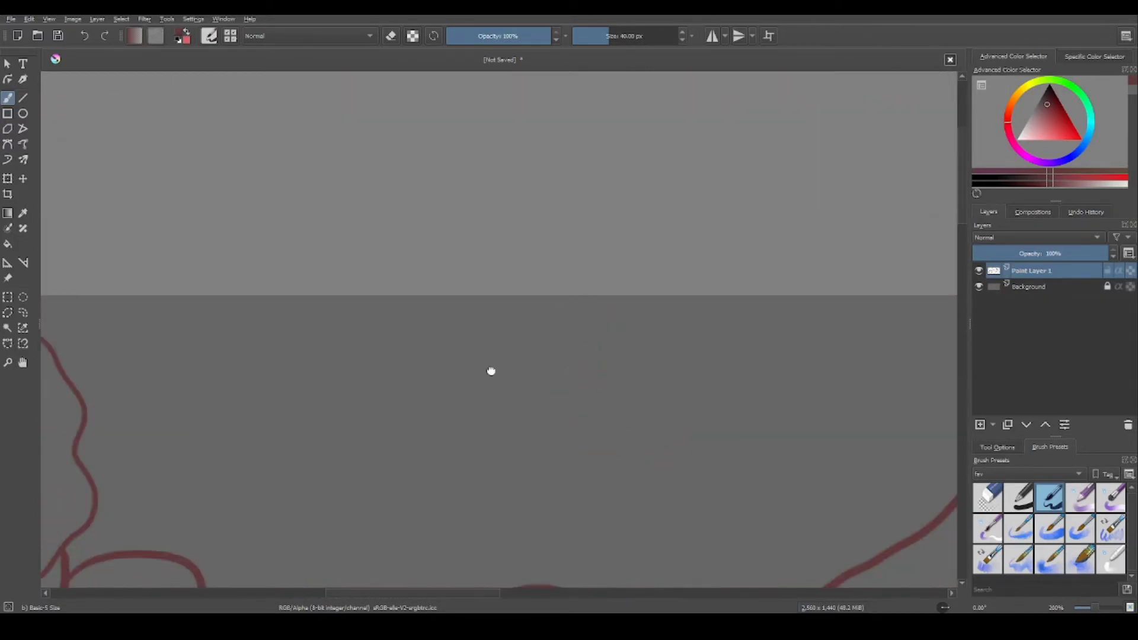
pyautogui.moveTo(450, 355)
pyautogui.mouseDown()
pyautogui.moveTo(504, 370)
pyautogui.moveTo(469, 424)
pyautogui.moveTo(391, 439)
pyautogui.moveTo(563, 360)
pyautogui.mouseUp()
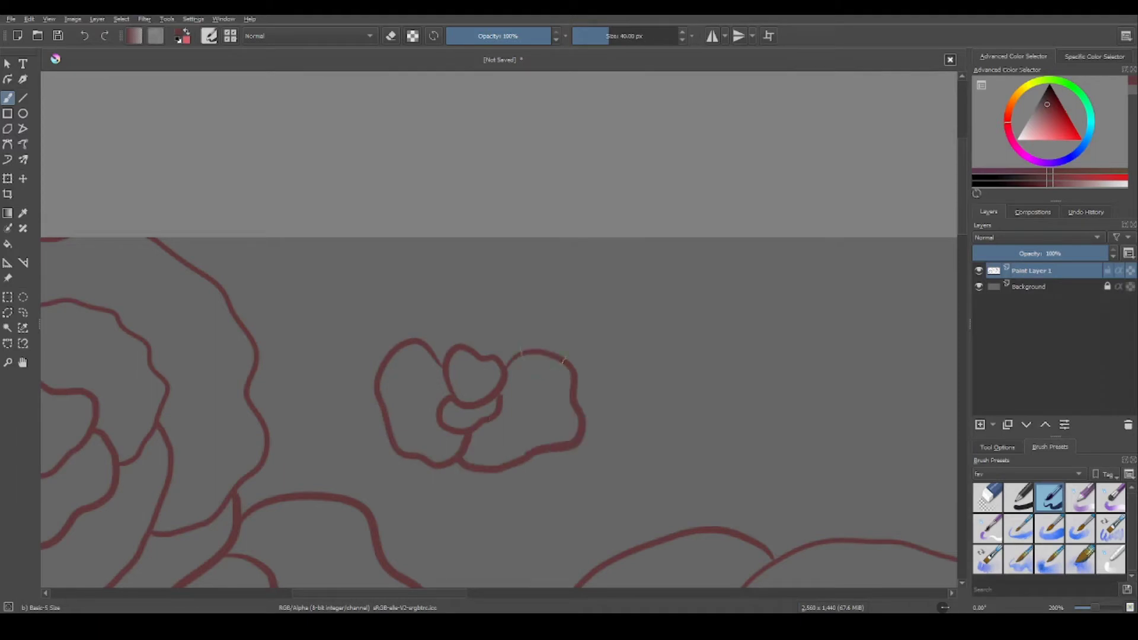
pyautogui.moveTo(385, 332); pyautogui.dragTo(551, 350)
pyautogui.moveTo(380, 315); pyautogui.dragTo(498, 534)
pyautogui.moveTo(552, 297)
pyautogui.mouseDown()
pyautogui.moveTo(486, 534)
pyautogui.moveTo(572, 524)
pyautogui.moveTo(543, 393)
pyautogui.moveTo(490, 361)
pyautogui.moveTo(439, 427)
pyautogui.moveTo(654, 436)
pyautogui.moveTo(243, 422)
pyautogui.mouseUp()
# Draw a small layered rose cropped by the top edge, left of the other rose cut off by that edge.
pyautogui.moveTo(715, 267)
pyautogui.mouseDown()
pyautogui.moveTo(711, 303)
pyautogui.moveTo(738, 320)
pyautogui.mouseUp()
pyautogui.moveTo(765, 264)
pyautogui.mouseDown()
pyautogui.moveTo(803, 299)
pyautogui.moveTo(711, 359)
pyautogui.mouseUp()
pyautogui.moveTo(765, 240); pyautogui.dragTo(658, 332)
pyautogui.moveTo(587, 181)
pyautogui.mouseDown()
pyautogui.moveTo(569, 359)
pyautogui.moveTo(638, 292)
pyautogui.mouseUp()
pyautogui.moveTo(622, 240)
pyautogui.mouseDown()
pyautogui.moveTo(605, 362)
pyautogui.moveTo(563, 287)
pyautogui.mouseUp()
pyautogui.moveTo(450, 118); pyautogui.dragTo(505, 227)
pyautogui.moveTo(515, 180); pyautogui.dragTo(495, 240)
pyautogui.moveTo(830, 332); pyautogui.dragTo(213, 225)
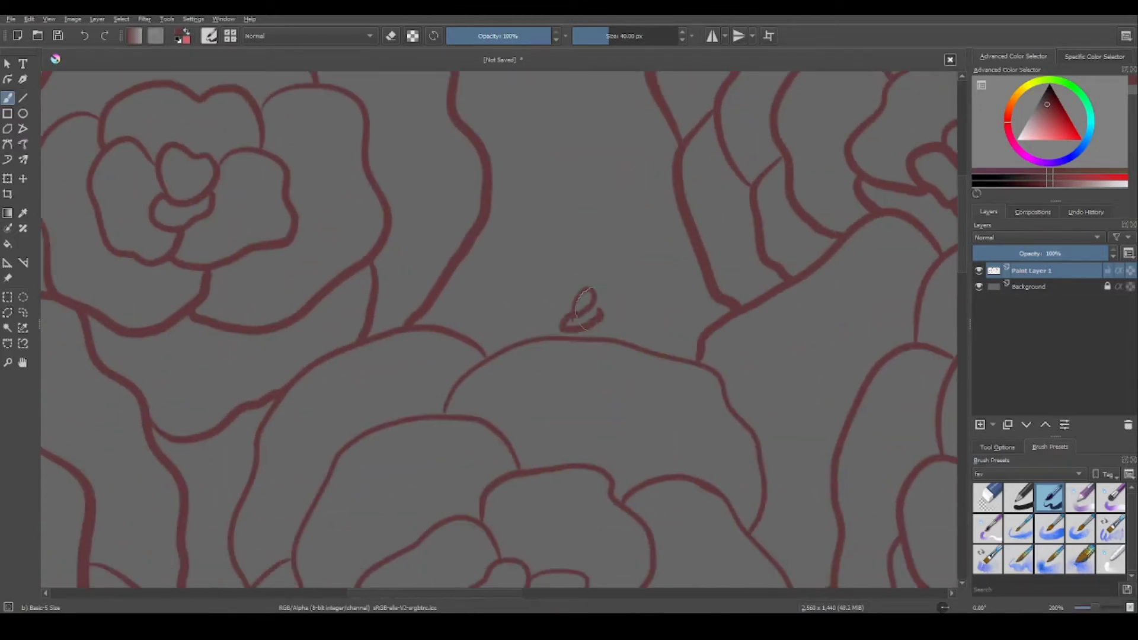
# Draw a small rose in the narrow gap between the two top-edge roses, directly above the upper-middle rose.
pyautogui.moveTo(590, 310); pyautogui.dragTo(611, 284)
pyautogui.moveTo(552, 226); pyautogui.dragTo(504, 321)
pyautogui.moveTo(552, 202); pyautogui.dragTo(647, 225)
pyautogui.moveTo(641, 225); pyautogui.dragTo(646, 320)
pyautogui.moveTo(510, 279); pyautogui.dragTo(534, 332)
pyautogui.moveTo(584, 195); pyautogui.dragTo(610, 214)
pyautogui.moveTo(522, 195); pyautogui.dragTo(599, 169)
pyautogui.moveTo(528, 299); pyautogui.dragTo(475, 353)
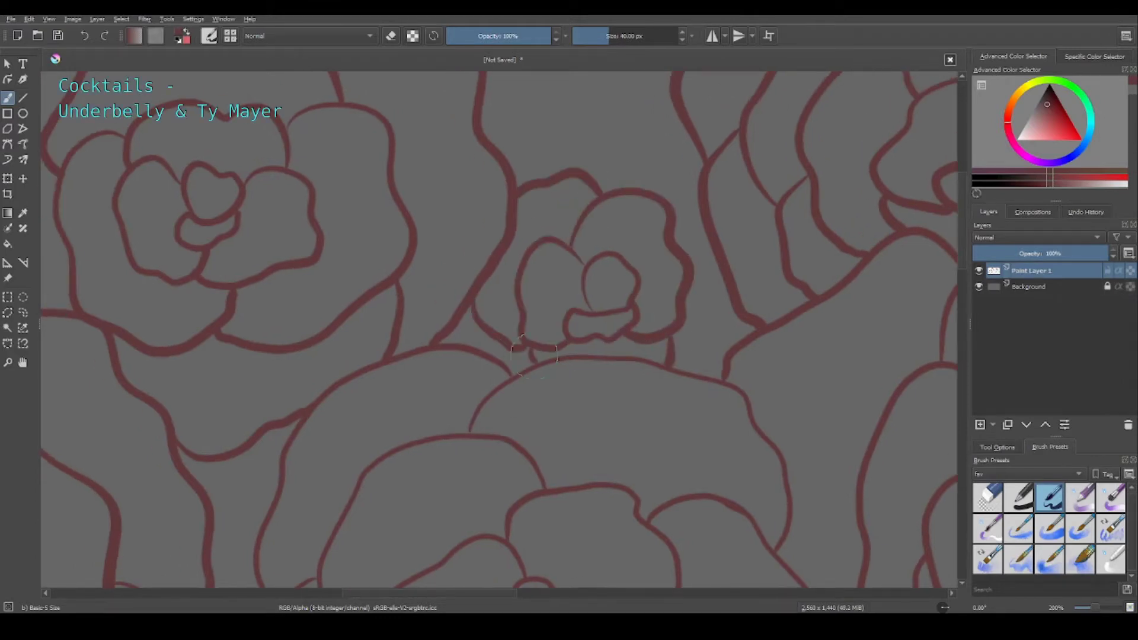
# Add outer petals around the small top rose to fill the gaps between it and its neighbours.
pyautogui.moveTo(592, 267)
pyautogui.mouseDown()
pyautogui.moveTo(538, 259)
pyautogui.moveTo(661, 217)
pyautogui.mouseUp()
pyautogui.moveTo(592, 237)
pyautogui.mouseDown()
pyautogui.moveTo(616, 314)
pyautogui.moveTo(699, 298)
pyautogui.mouseUp()
pyautogui.scroll(-5, 699, 299)
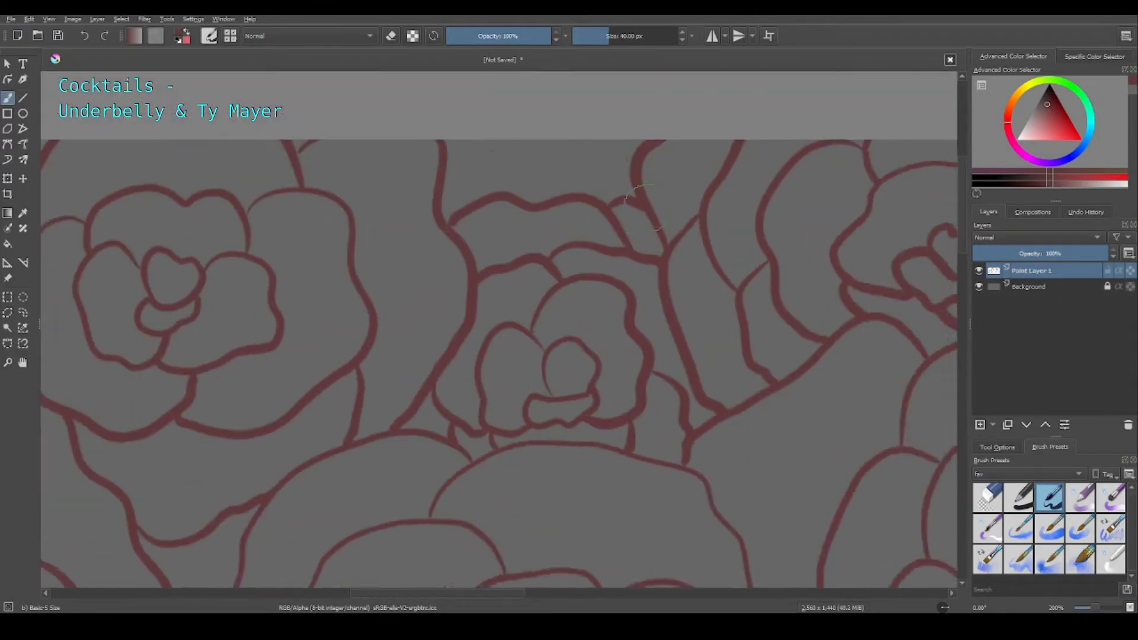
pyautogui.moveTo(749, 381); pyautogui.dragTo(859, 437)
# Draw a partial rose cropped by the bottom edge, in the gap directly beneath the large central rose.
pyautogui.scroll(3, 859, 437)
pyautogui.scroll(5, 771, 377)
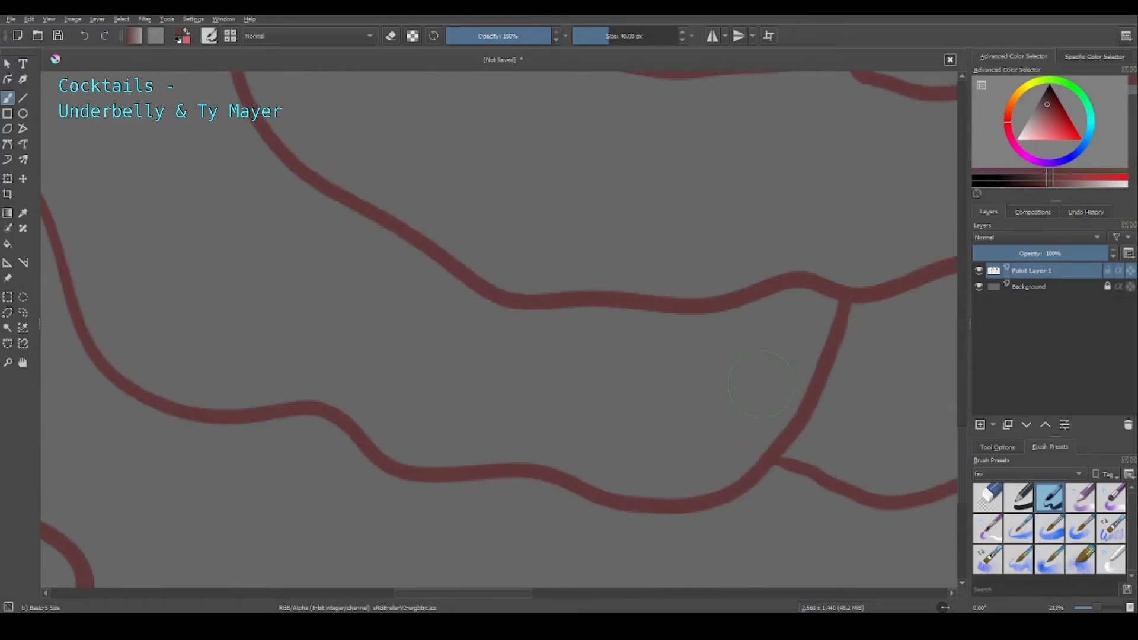
pyautogui.moveTo(737, 468)
pyautogui.mouseDown()
pyautogui.moveTo(699, 290)
pyautogui.moveTo(560, 290)
pyautogui.mouseUp()
pyautogui.moveTo(611, 394)
pyautogui.mouseDown()
pyautogui.moveTo(812, 451)
pyautogui.moveTo(377, 426)
pyautogui.mouseUp()
pyautogui.hotkey('ctrl', 'z')
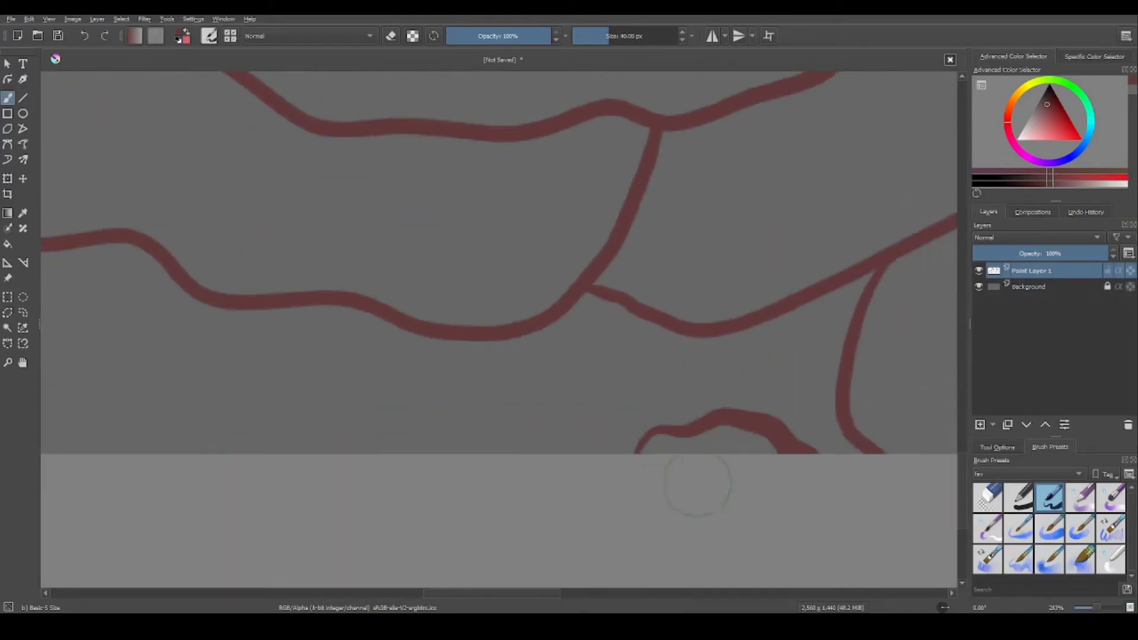
pyautogui.hotkey('ctrl', 'z')
pyautogui.moveTo(444, 454); pyautogui.dragTo(729, 454)
pyautogui.moveTo(195, 454); pyautogui.dragTo(516, 427)
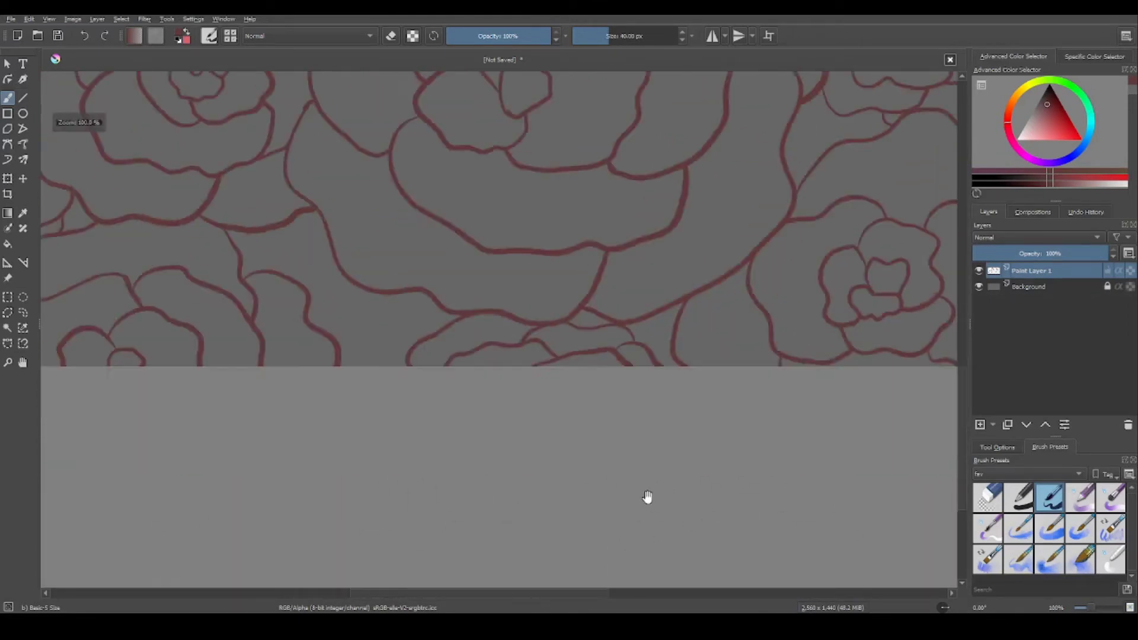
# Add a paint layer beneath the line art and brush rough, slightly lighter red strokes along several rose edges.
pyautogui.press('-')
pyautogui.press('Insert')
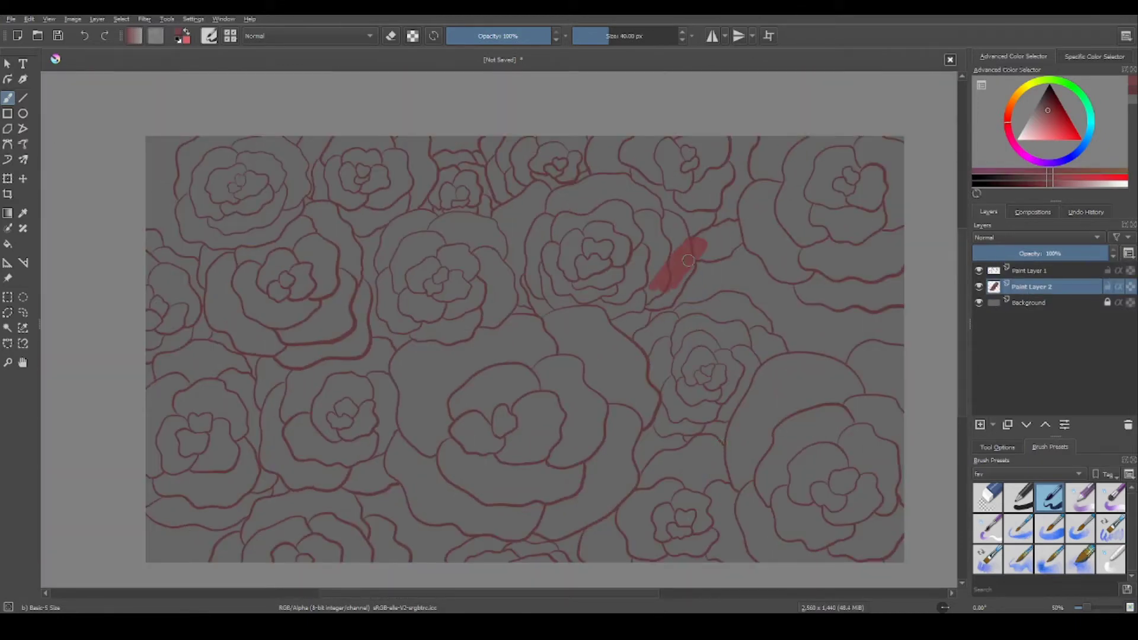
pyautogui.moveTo(513, 219); pyautogui.dragTo(599, 273)
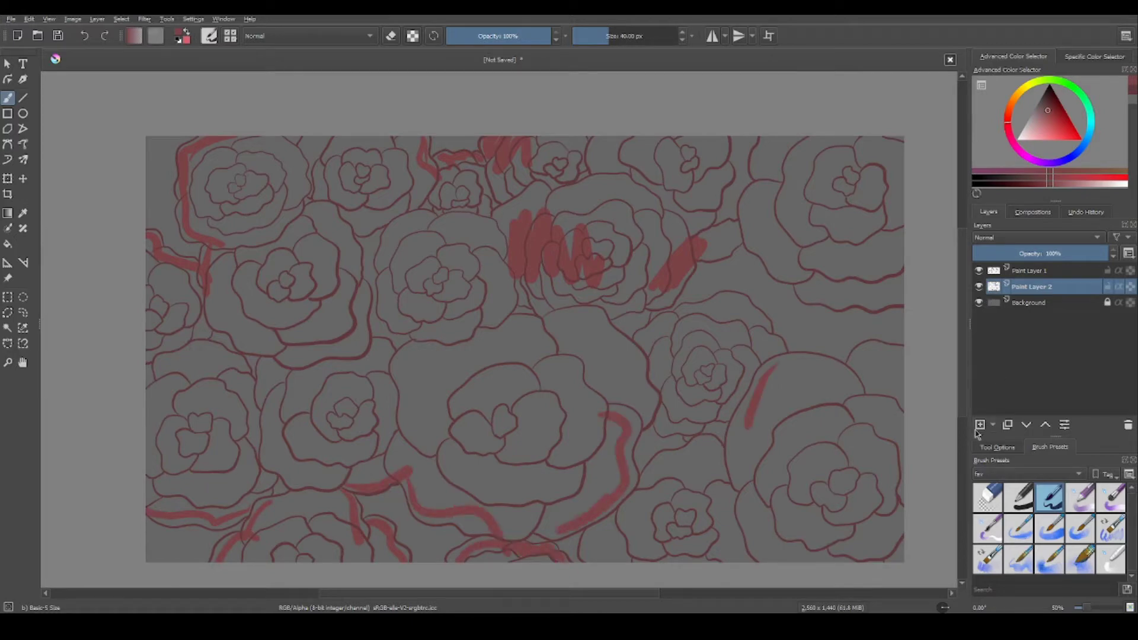
# Select the wide gap below the upper-right rose and paint it dark green on a new layer beneath the line art.
pyautogui.click(830, 314)
pyautogui.click(1053, 107)
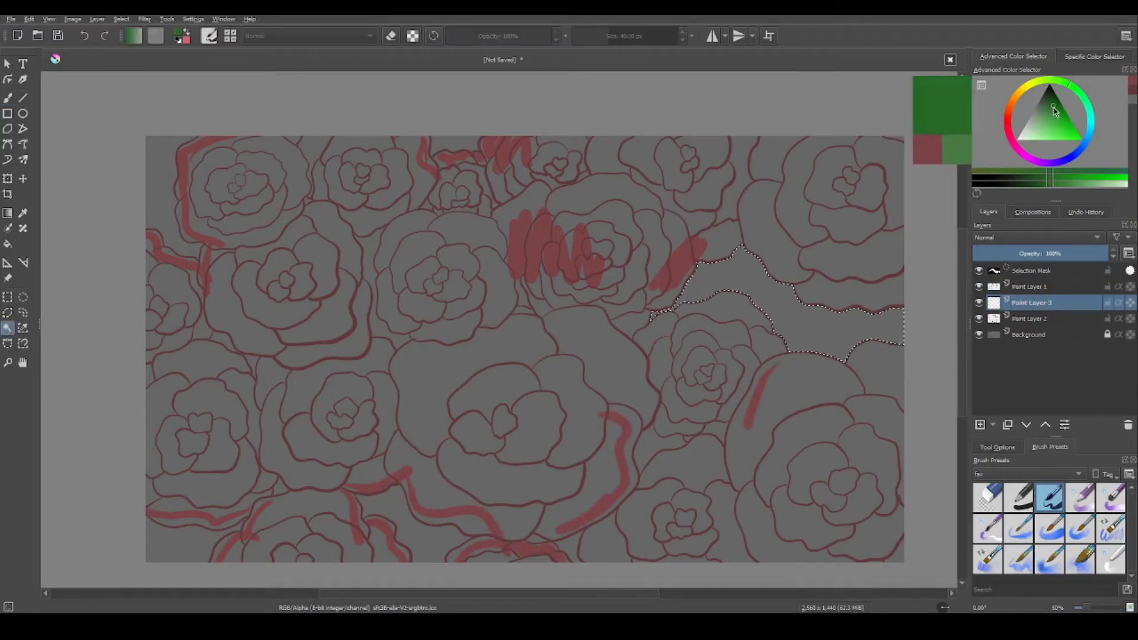
pyautogui.moveTo(653, 314)
pyautogui.mouseDown()
pyautogui.moveTo(717, 279)
pyautogui.moveTo(824, 332)
pyautogui.moveTo(889, 332)
pyautogui.mouseUp()
# Select and paint dark green the small gap right of the large central rose and the bottom-edge gap to its lower left.
pyautogui.hotkey('ctrl', 'r')
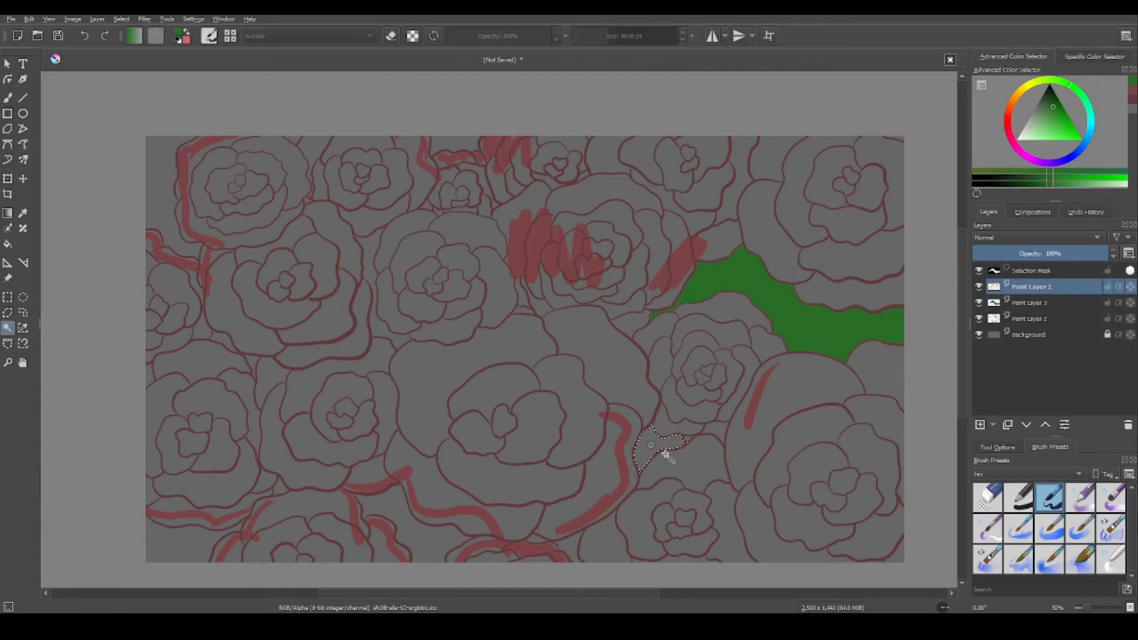
pyautogui.click(663, 452)
pyautogui.press('b')
pyautogui.hotkey('ctrl', 'r')
pyautogui.click(385, 512)
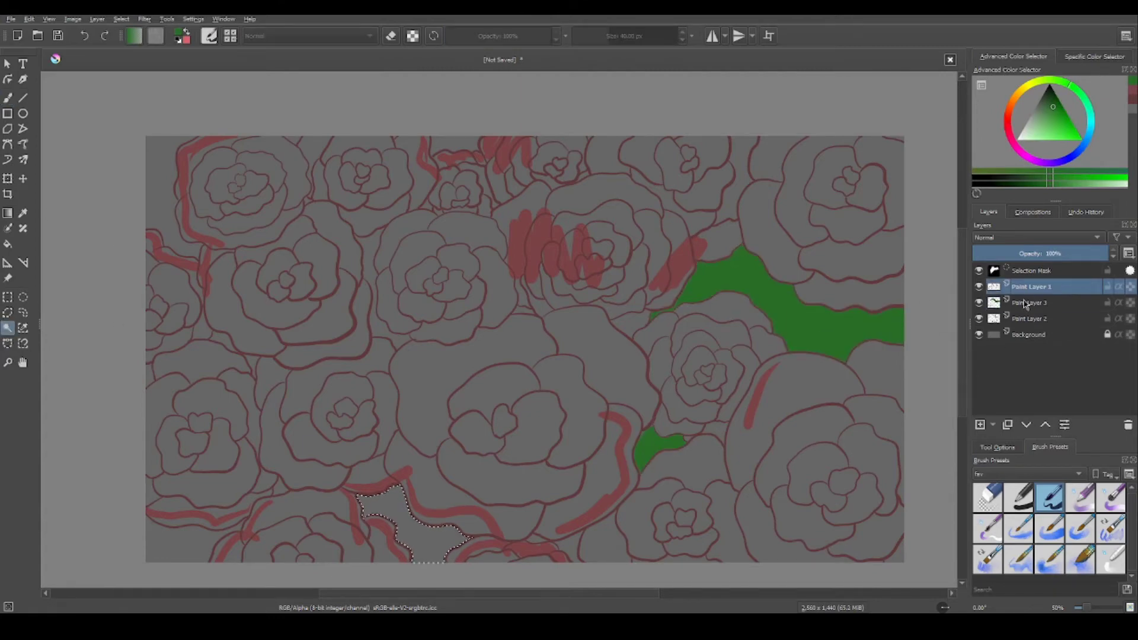
pyautogui.press('b')
pyautogui.moveTo(371, 504); pyautogui.dragTo(402, 523)
# Select the gap in the lower-left canvas corner from the line art and paint it dark green on Paint Layer 3.
pyautogui.press('pageup')
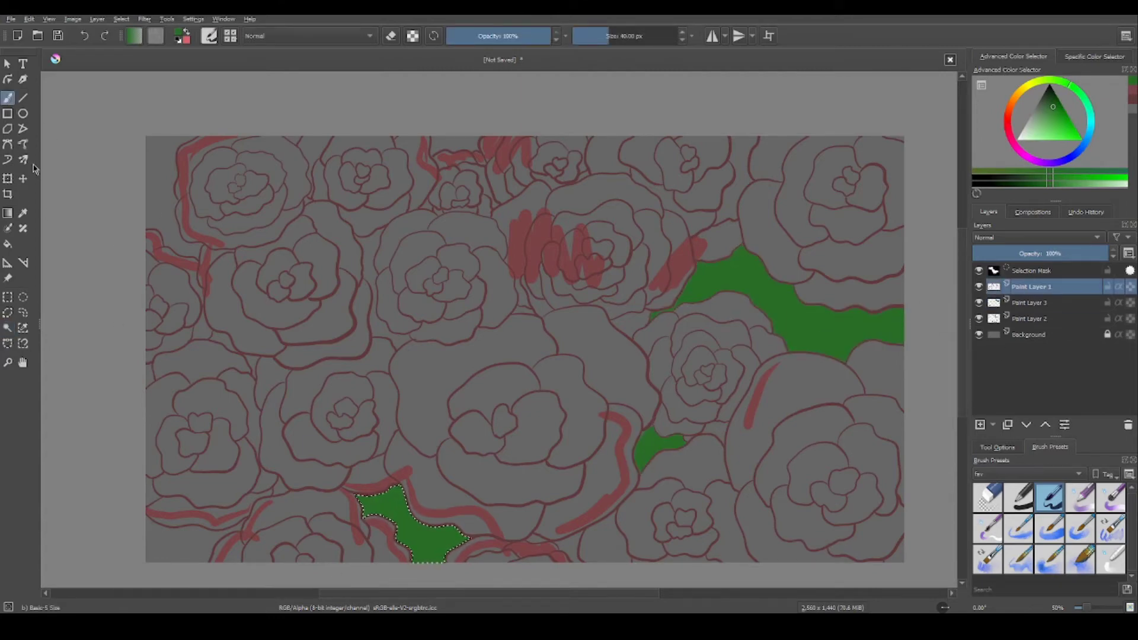
pyautogui.hotkey('ctrl', 'r')
pyautogui.click(178, 542)
pyautogui.press('b')
pyautogui.press('pagedown')
pyautogui.moveTo(154, 543); pyautogui.dragTo(219, 506)
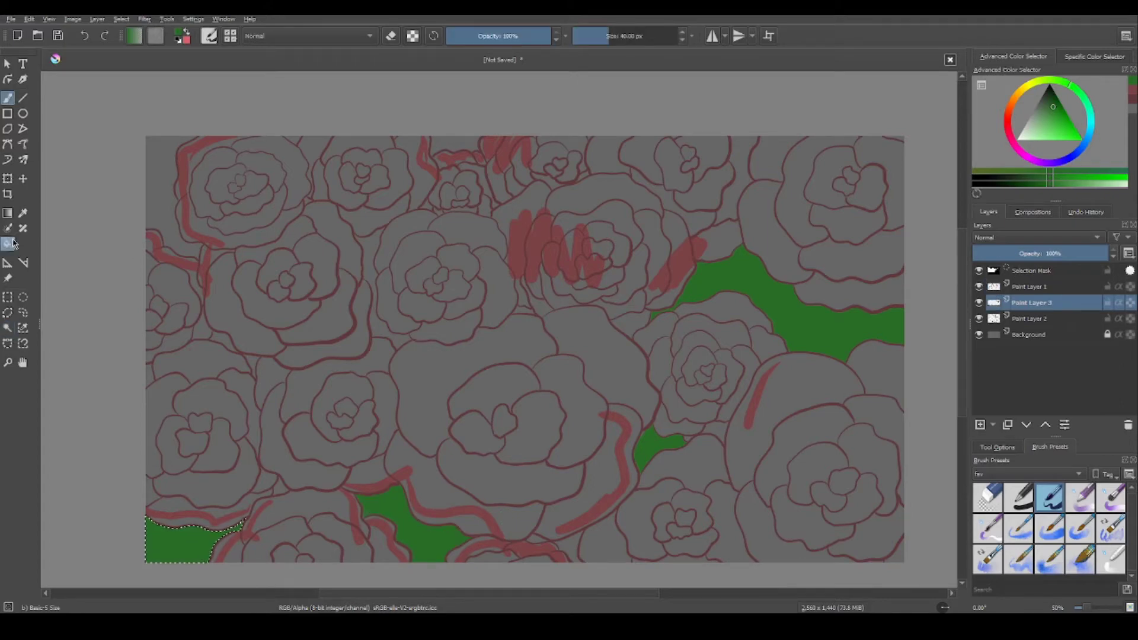
# Select the gap in the upper-left canvas corner and paint it dark green on Paint Layer 3.
pyautogui.hotkey('ctrl', 'r')
pyautogui.click(165, 178)
pyautogui.press('b')
pyautogui.moveTo(163, 181); pyautogui.dragTo(153, 186)
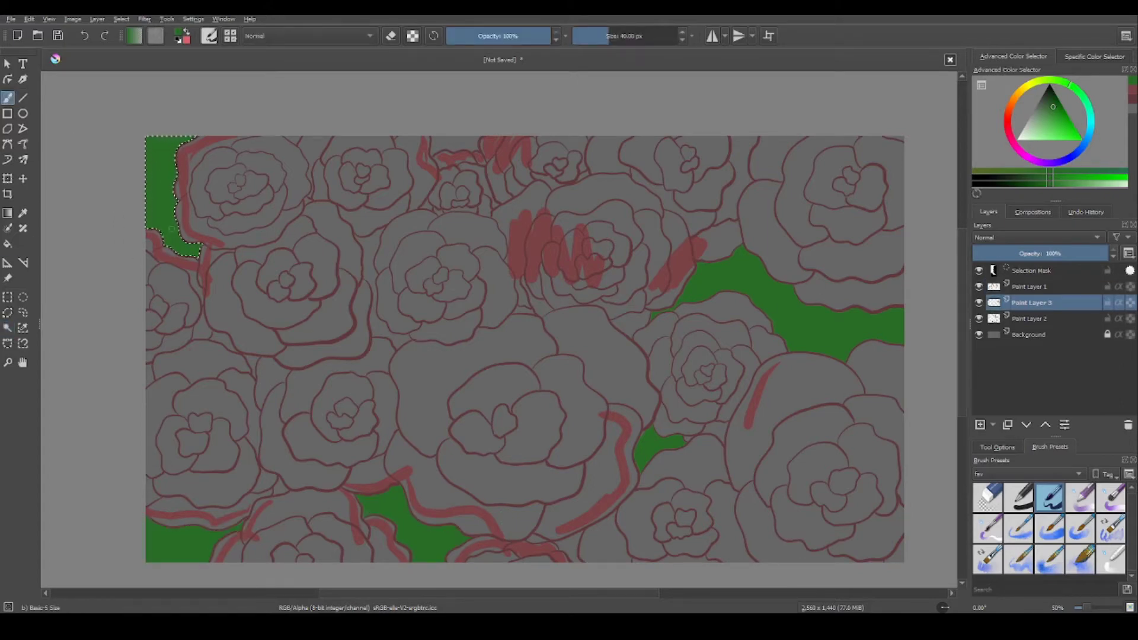
pyautogui.click(7, 328)
pyautogui.click(622, 478)
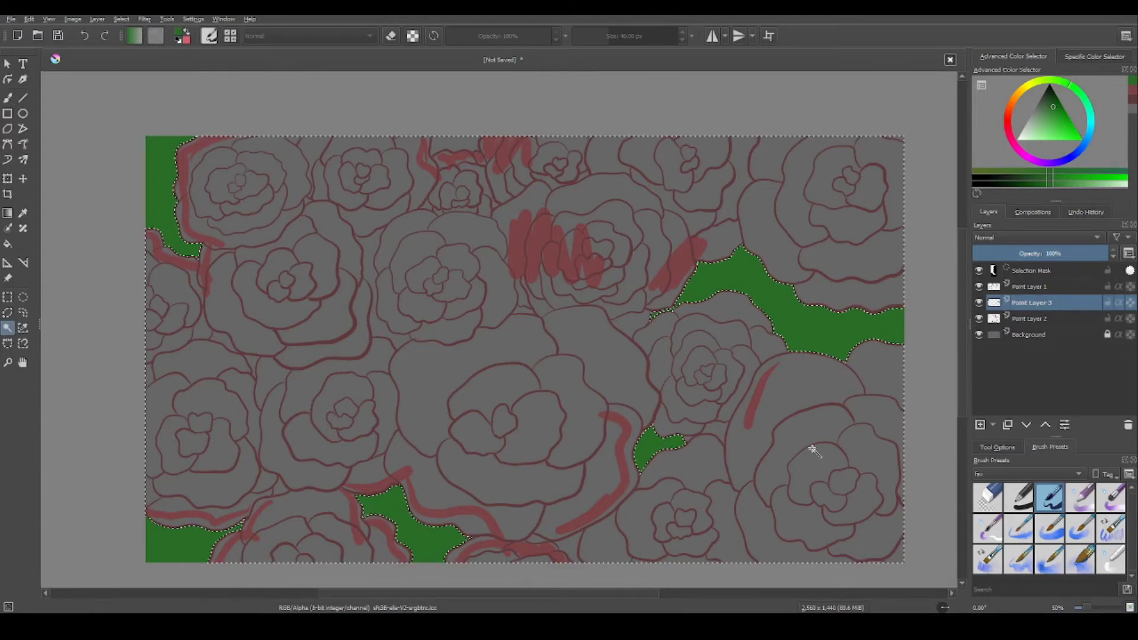
pyautogui.scroll(-3, 724, 460)
pyautogui.scroll(4, 597, 460)
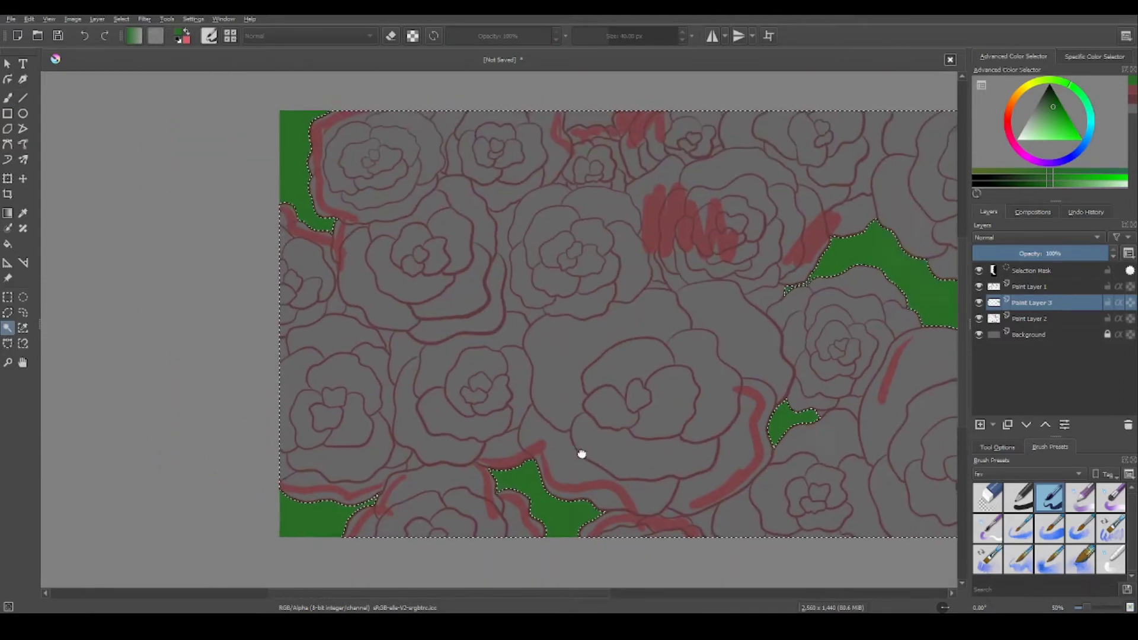
pyautogui.hscroll(5, 582, 457)
pyautogui.scroll(2, 229, 305)
pyautogui.hscroll(-6, 229, 304)
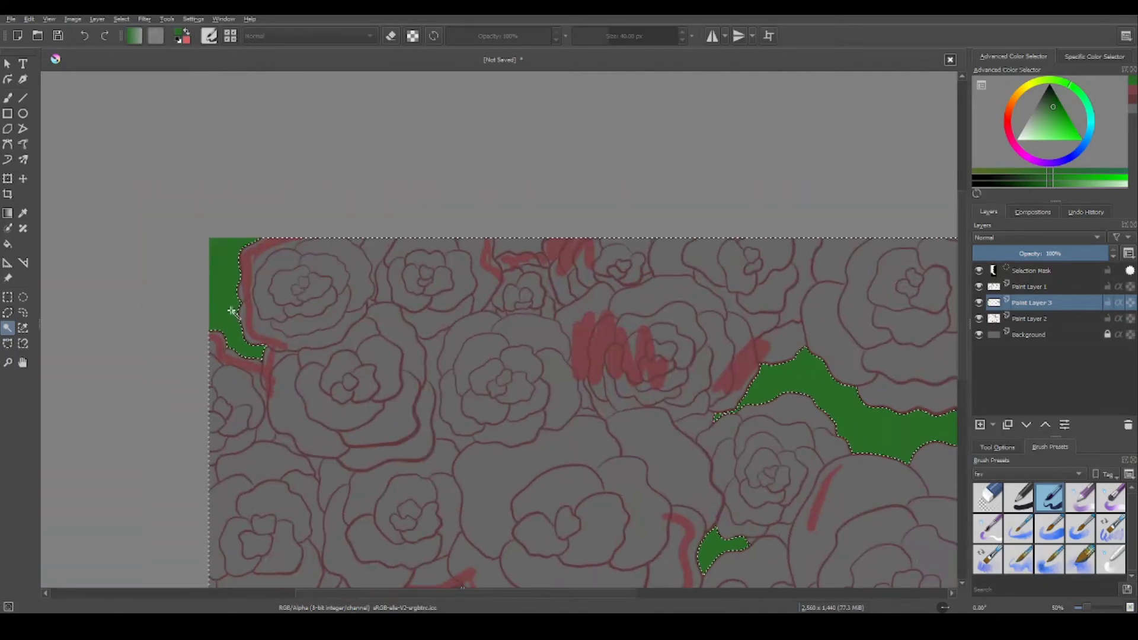
pyautogui.scroll(2, 552, 274)
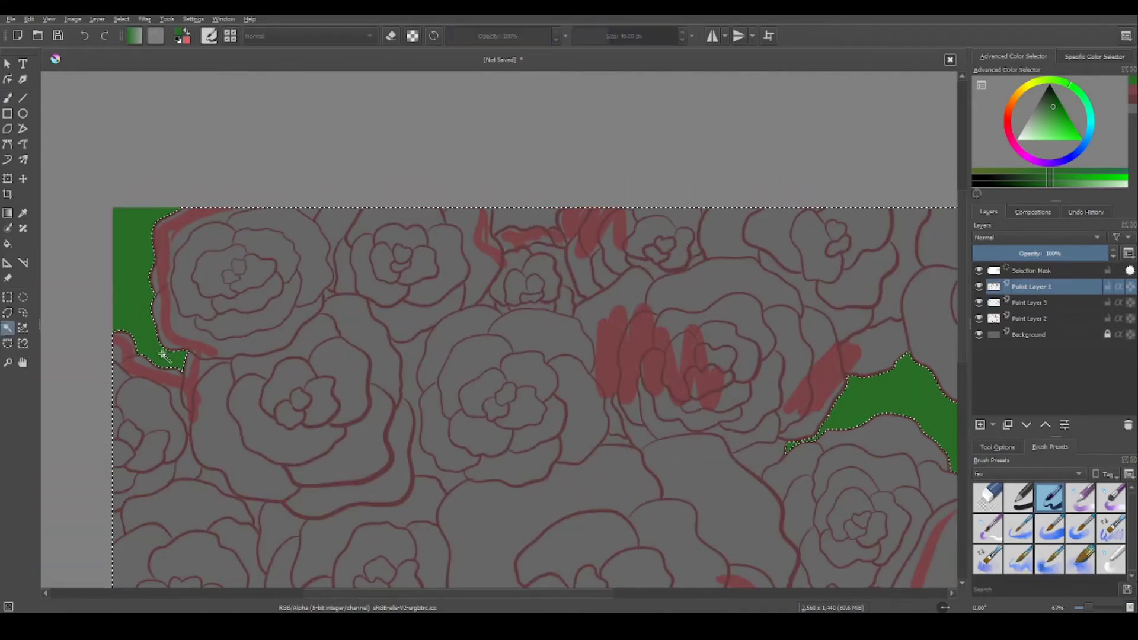
# Paint dark green the top-edge gap above the small rose and the narrow gap left of the upper-middle rose.
pyautogui.click(525, 221)
pyautogui.press('b')
pyautogui.press('-')
pyautogui.hotkey('ctrl', 'z')
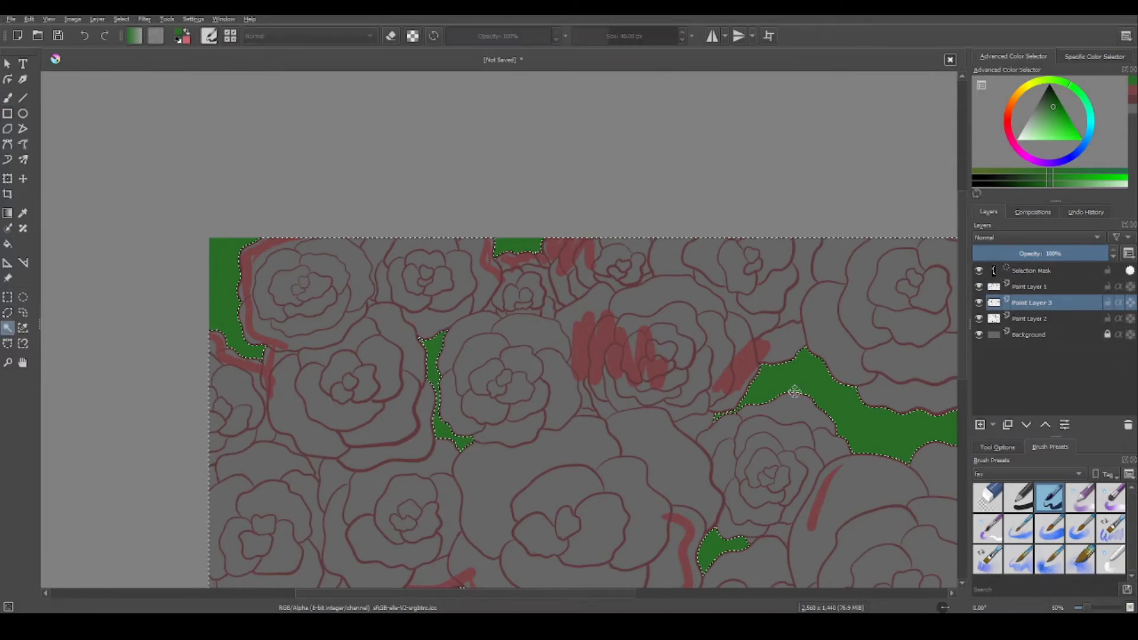
# Select the tiny top-edge gap right of the small cropped rose and paint it dark green on Paint Layer 3.
pyautogui.press('pageup')
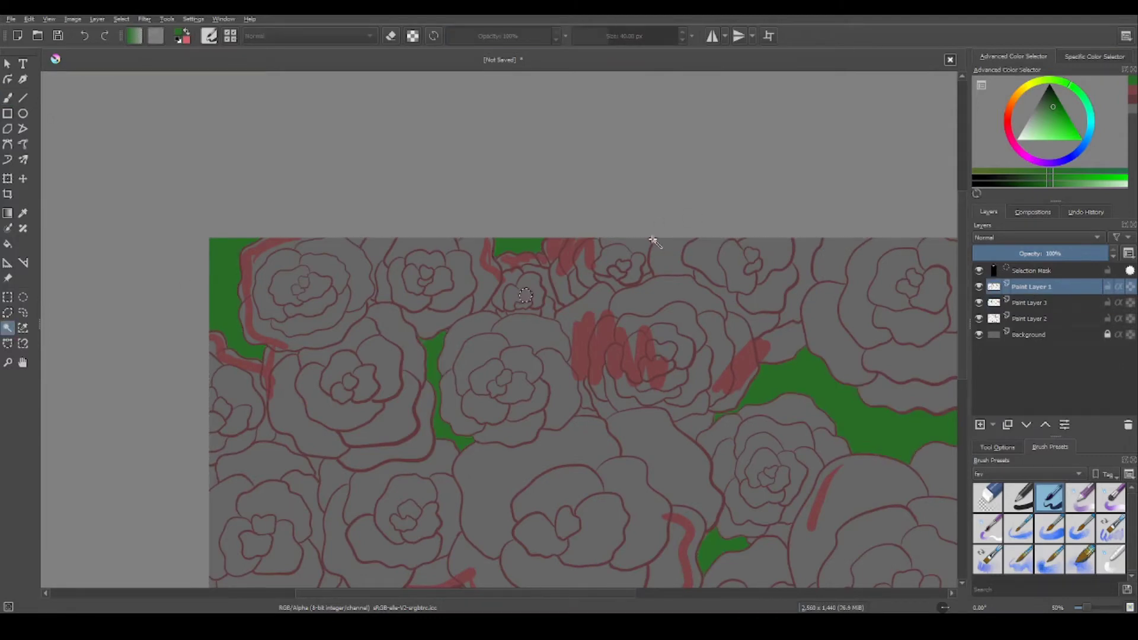
pyautogui.press('pagedown')
pyautogui.hotkey('ctrl', '+')
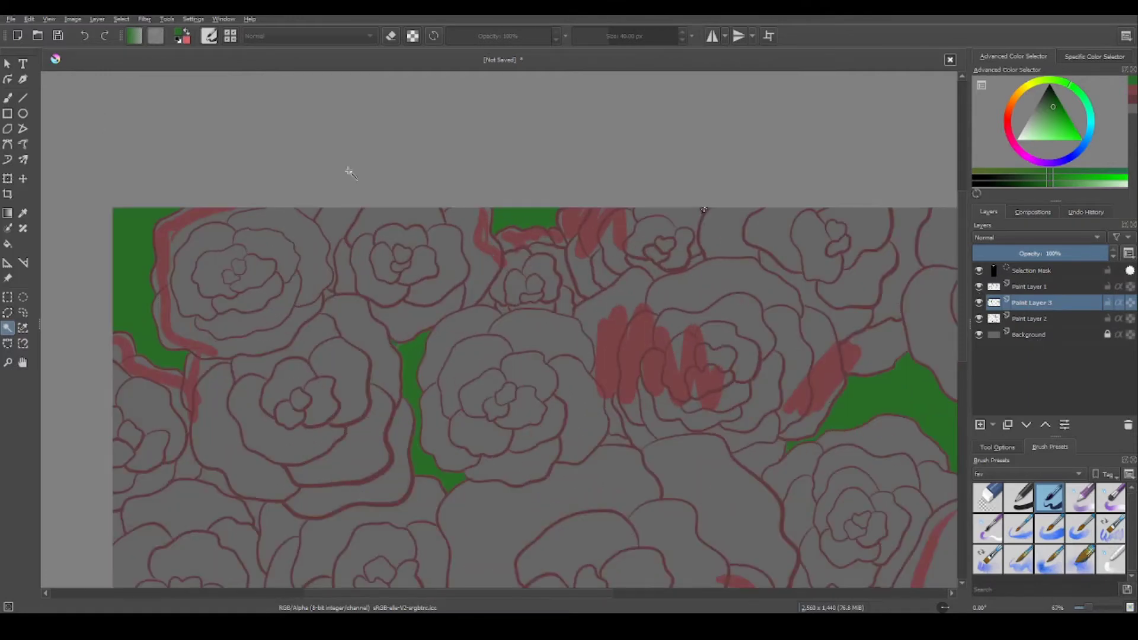
# Select the small triangular gap among the roses on the canvas's left side and paint it dark green.
pyautogui.scroll(-5, 749, 366)
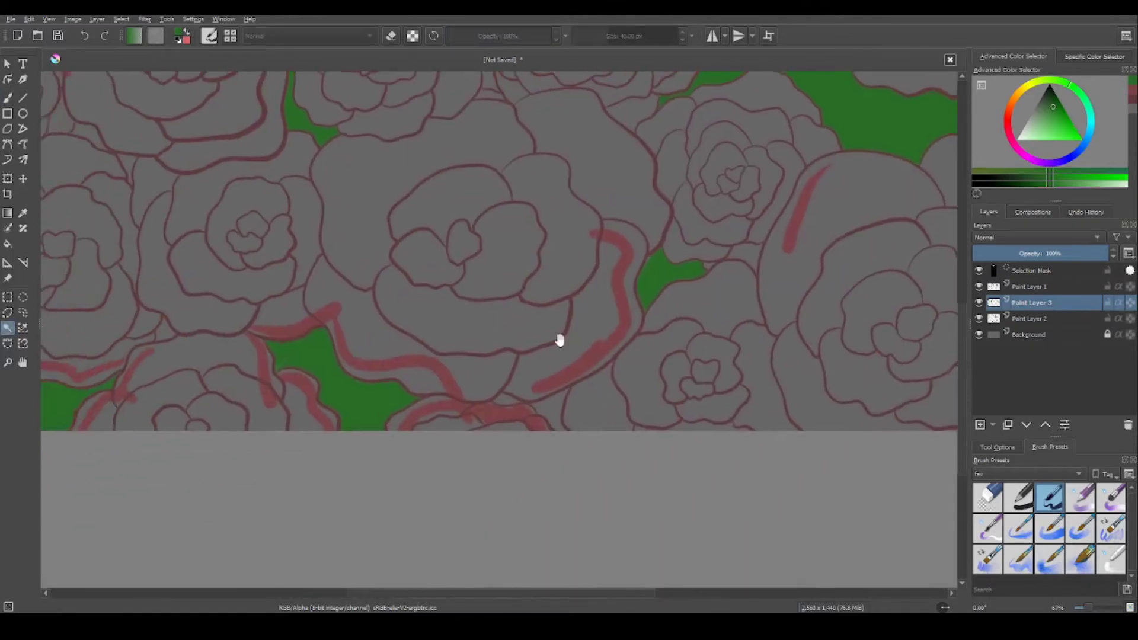
pyautogui.hscroll(-4, 562, 338)
pyautogui.press('pageup')
pyautogui.press('b')
pyautogui.press('pagedown')
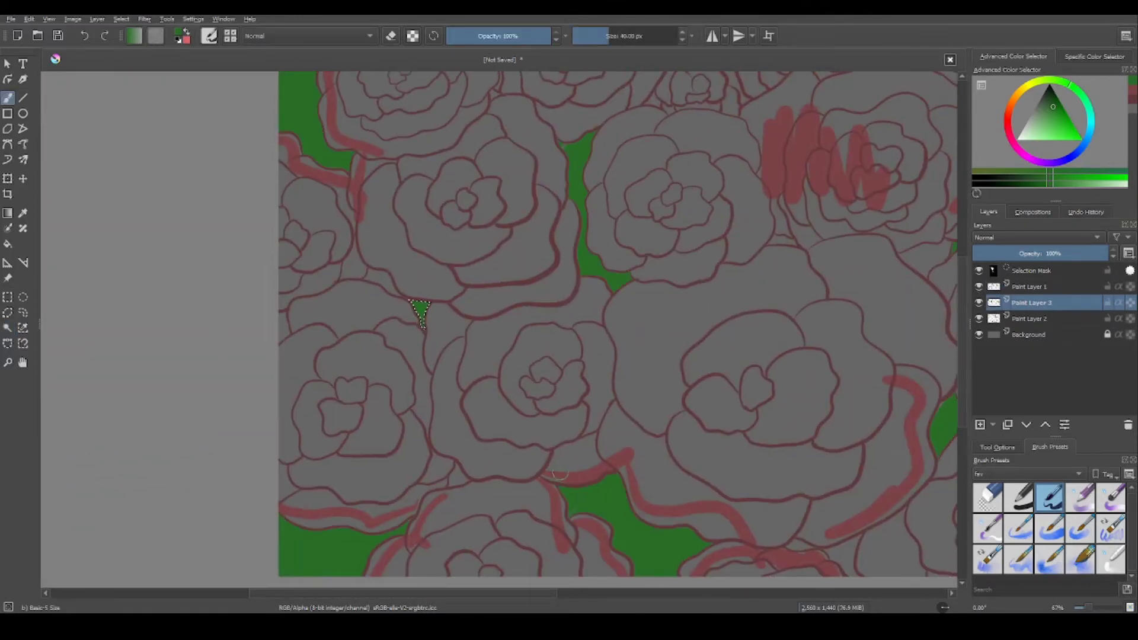
# Undo the last stroke, select the small gap left of the triangular one and paint it dark green.
pyautogui.hotkey('ctrl', 'z')
pyautogui.press('w')
pyautogui.press('pageup')
pyautogui.press('-')
pyautogui.scroll(-5, 846, 335)
pyautogui.hscroll(-5, 846, 335)
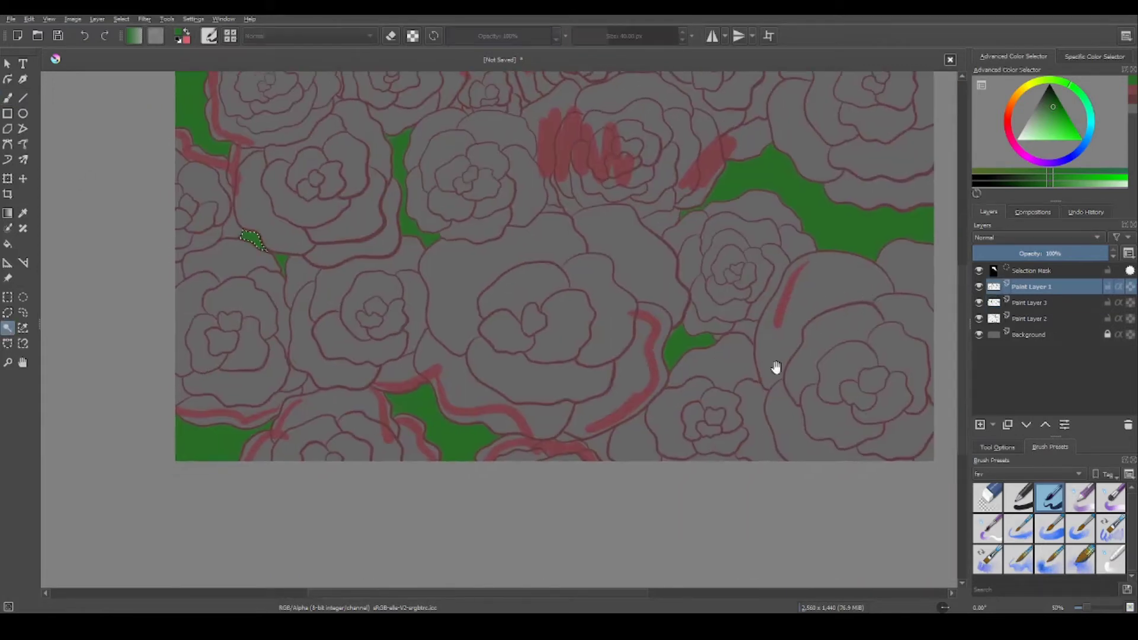
# Select the remaining small gaps along the bottom edge, the middle and the top edge, and paint them dark green on Paint Layer 3.
pyautogui.click(681, 399)
pyautogui.press('b')
pyautogui.press('pagedown')
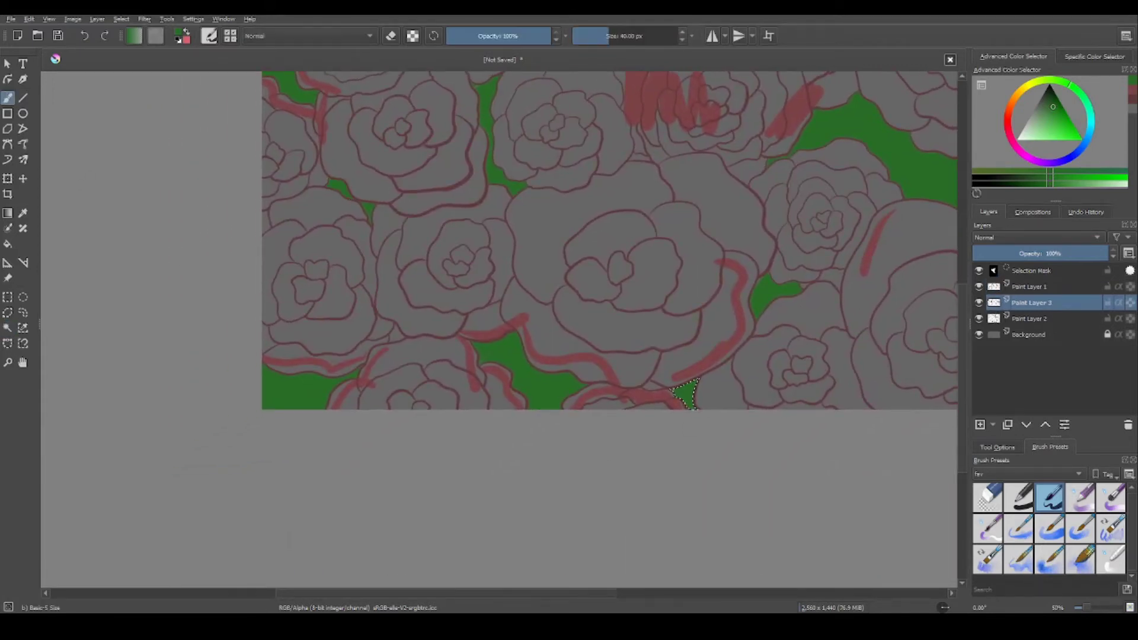
pyautogui.press('pageup')
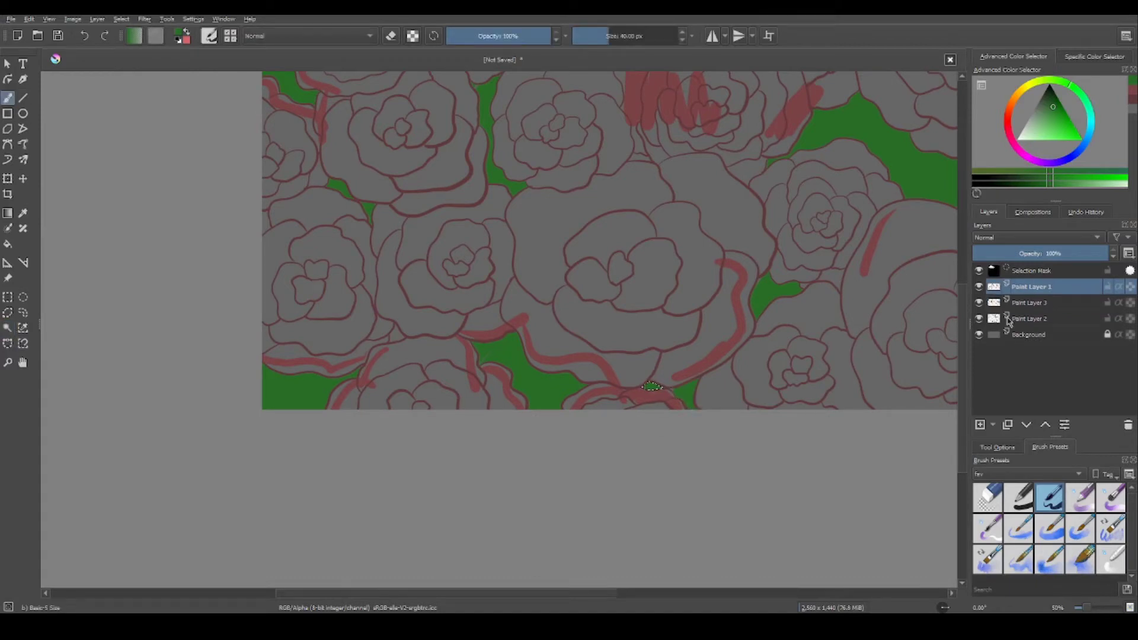
pyautogui.press('pagedown')
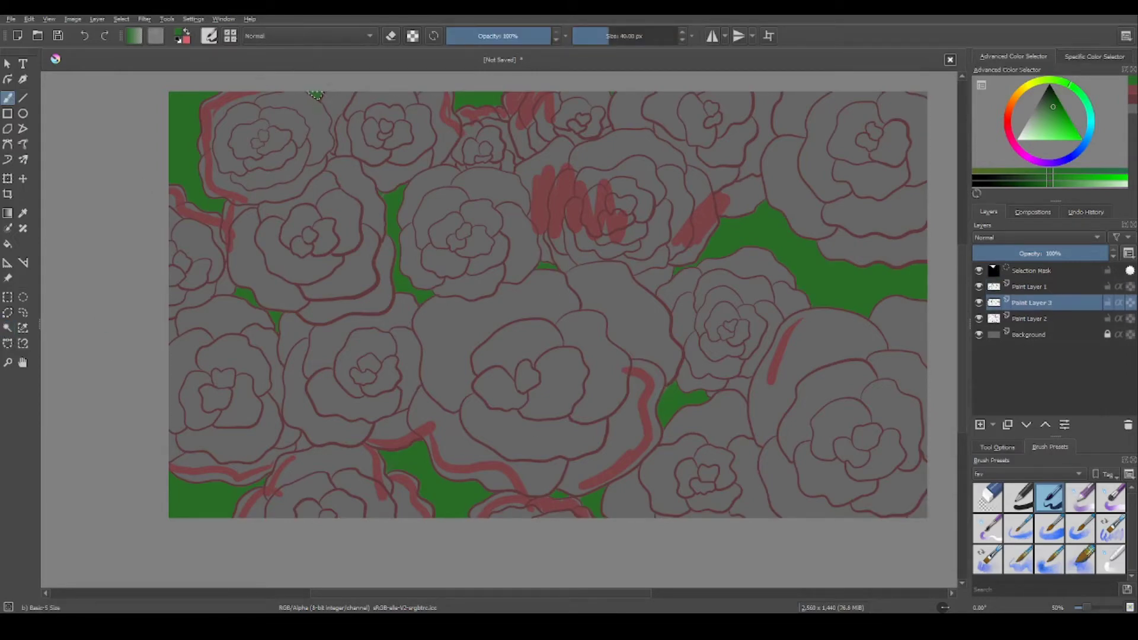
# Hide the line art, clear the selection and join the green patches with strokes on Paint Layer 3, ordering Paint Layer 2 above it.
pyautogui.click(979, 286)
pyautogui.click(121, 19)
pyautogui.click(142, 45)
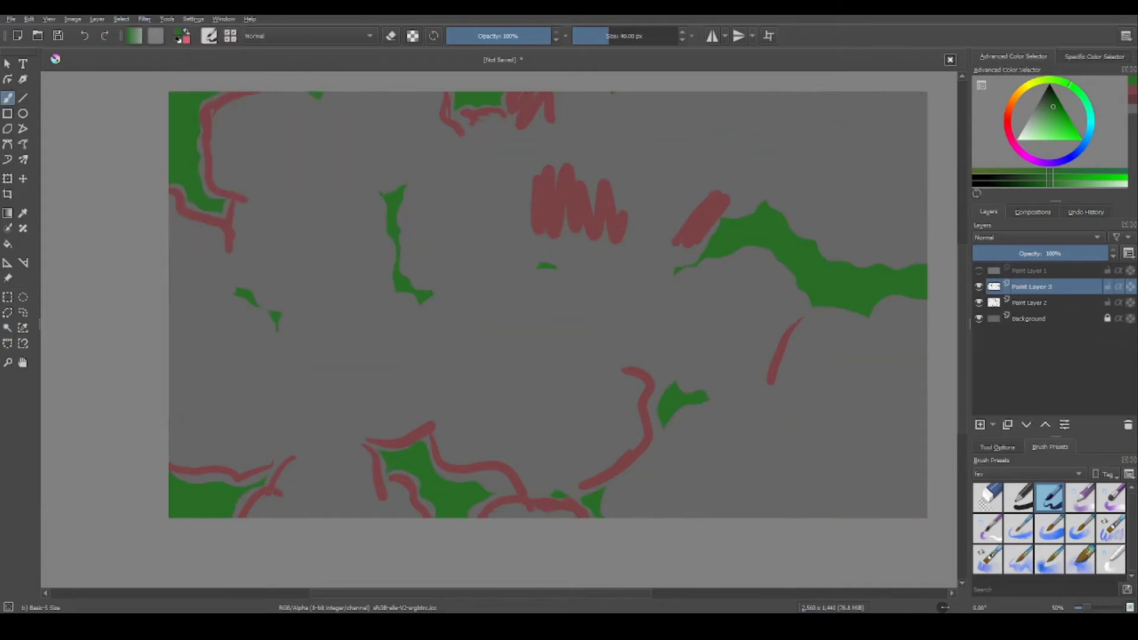
pyautogui.moveTo(187, 191)
pyautogui.mouseDown()
pyautogui.moveTo(200, 481)
pyautogui.moveTo(385, 458)
pyautogui.mouseUp()
pyautogui.moveTo(801, 284); pyautogui.dragTo(673, 409)
pyautogui.moveTo(717, 226); pyautogui.dragTo(388, 290)
pyautogui.moveTo(320, 95); pyautogui.dragTo(391, 293)
pyautogui.moveTo(620, 164)
pyautogui.mouseDown()
pyautogui.moveTo(551, 264)
pyautogui.moveTo(386, 296)
pyautogui.mouseUp()
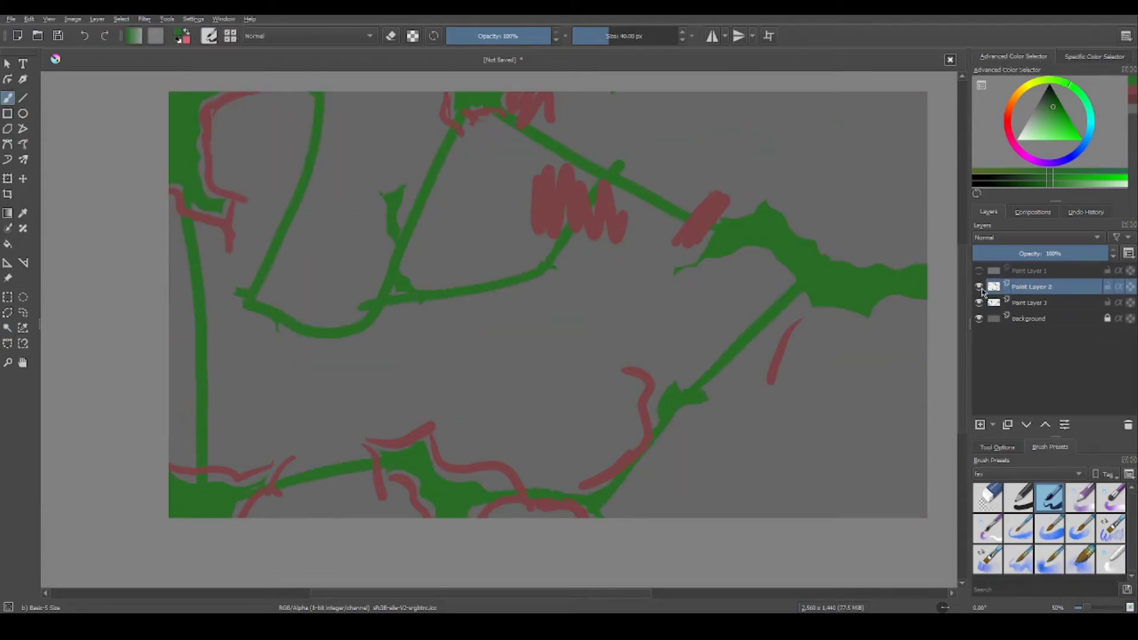
pyautogui.click(980, 286)
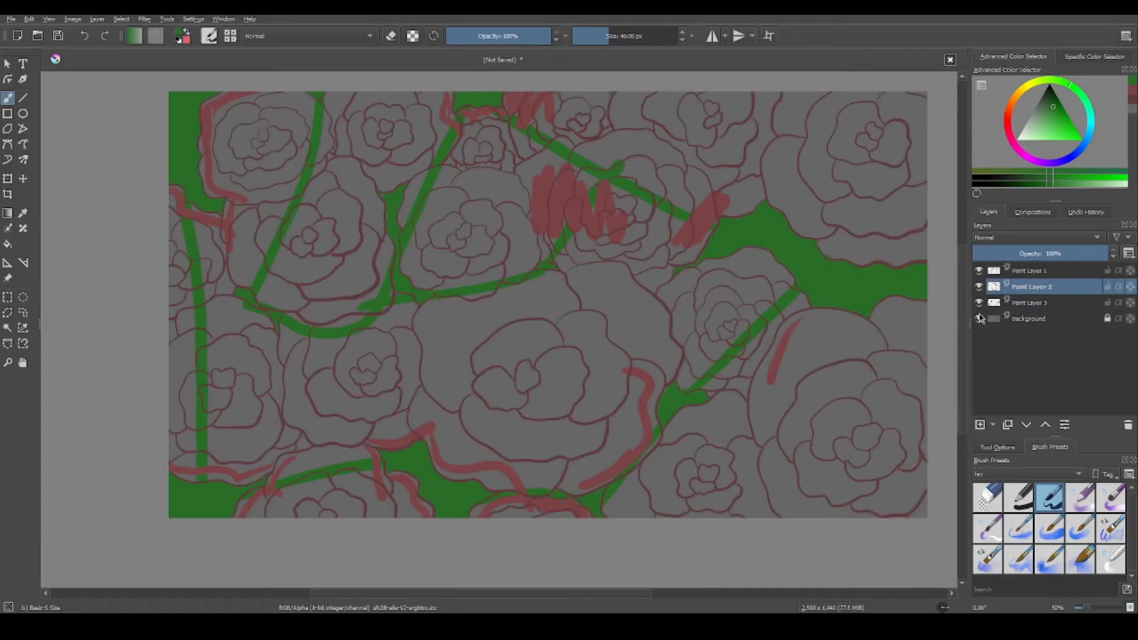
pyautogui.click(8, 328)
pyautogui.click(801, 399)
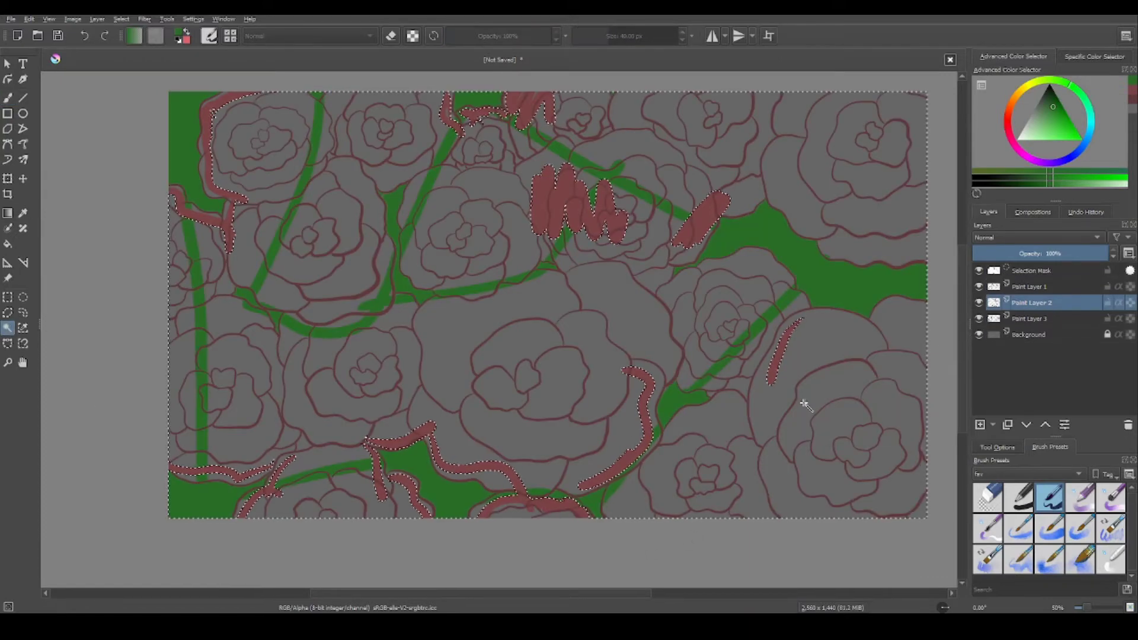
pyautogui.click(1032, 287)
pyautogui.press('b')
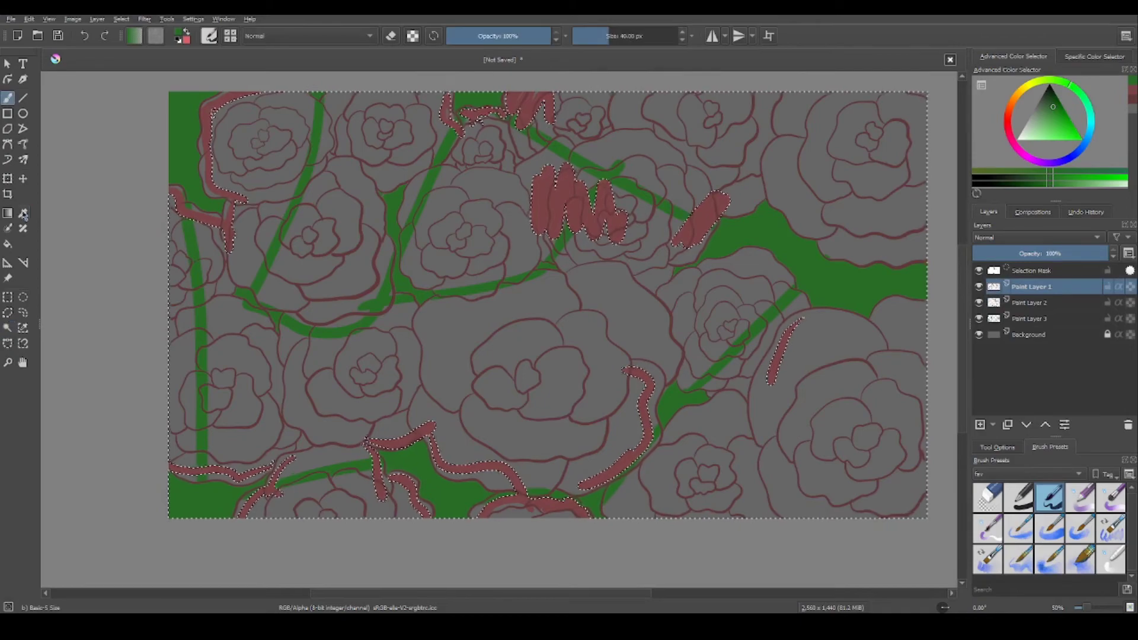
# Sample the muted red of an existing stroke as the brush colour and undo the test stroke on the roses.
pyautogui.keyDown('ctrl'); pyautogui.click(784, 350); pyautogui.keyUp('ctrl')
pyautogui.moveTo(243, 124); pyautogui.dragTo(301, 198)
pyautogui.hotkey('ctrl', 'z')
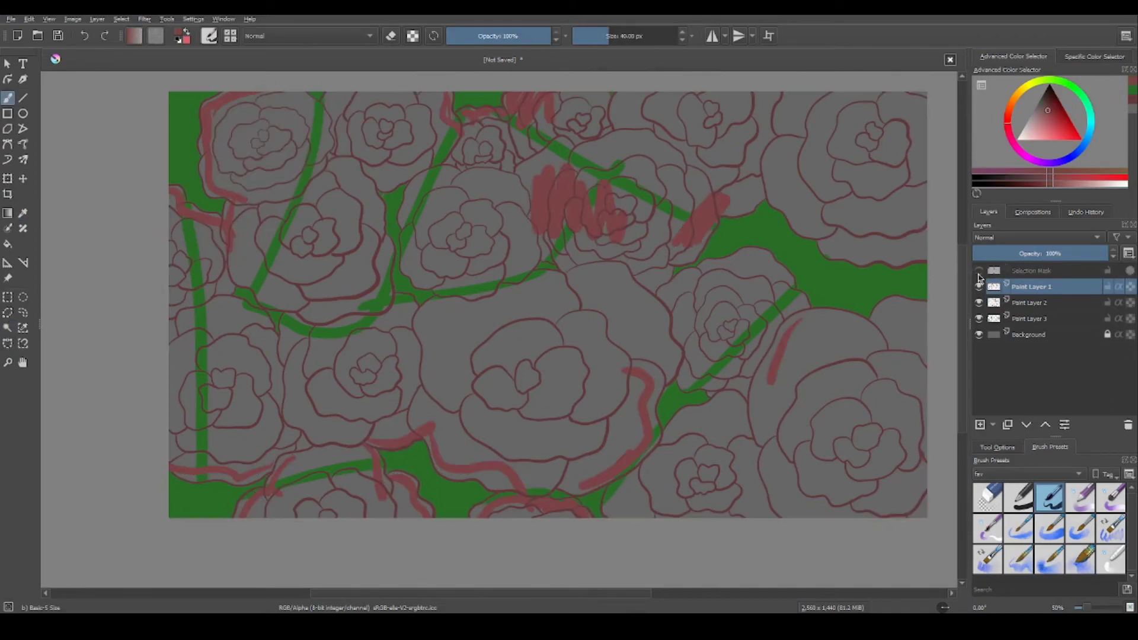
pyautogui.click(1031, 303)
pyautogui.moveTo(848, 324); pyautogui.dragTo(686, 432)
pyautogui.hotkey('ctrl', 'z')
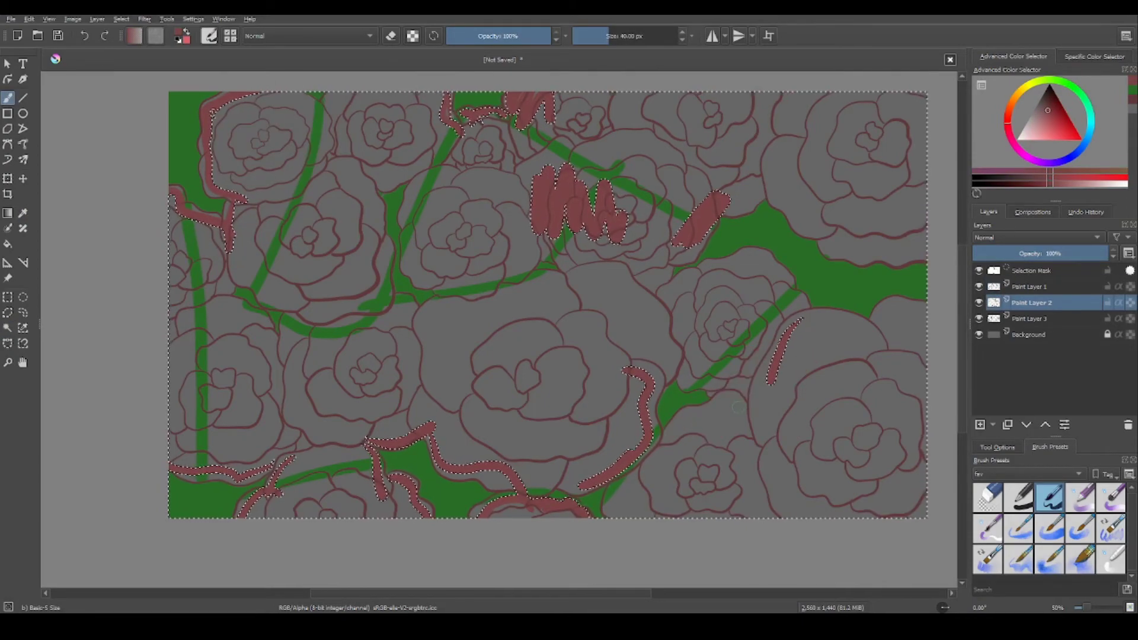
# Select the petal cut off by the canvas's right edge from Paint Layer 1 and paint it muted red on Paint Layer 2.
pyautogui.click(7, 328)
pyautogui.click(1032, 286)
pyautogui.click(902, 329)
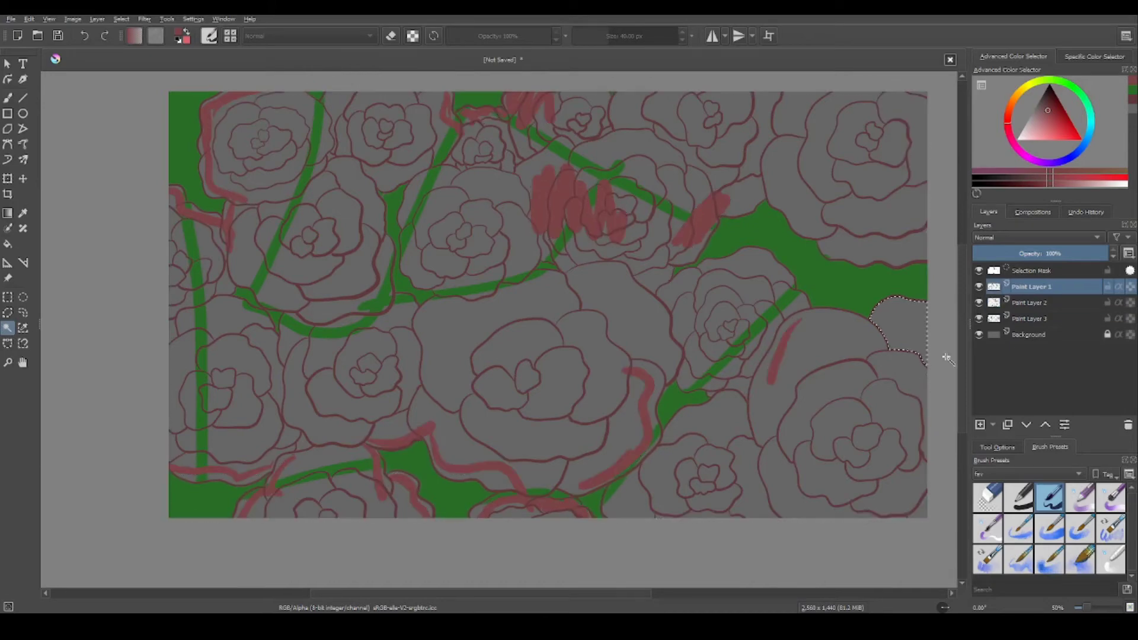
pyautogui.press('b')
pyautogui.click(1032, 302)
pyautogui.moveTo(886, 314); pyautogui.dragTo(916, 340)
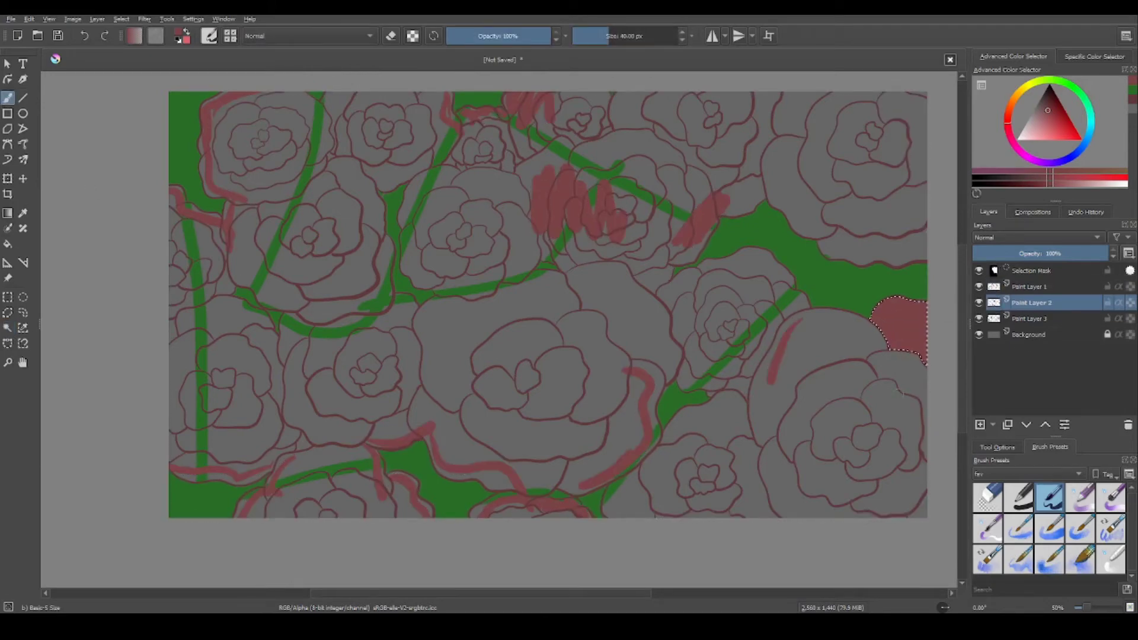
# Clear the selection and paint muted red along the petals bordering the upper part of the narrow gap left of the upper-middle rose.
pyautogui.click(122, 19)
pyautogui.click(142, 52)
pyautogui.scroll(4, 732, 374)
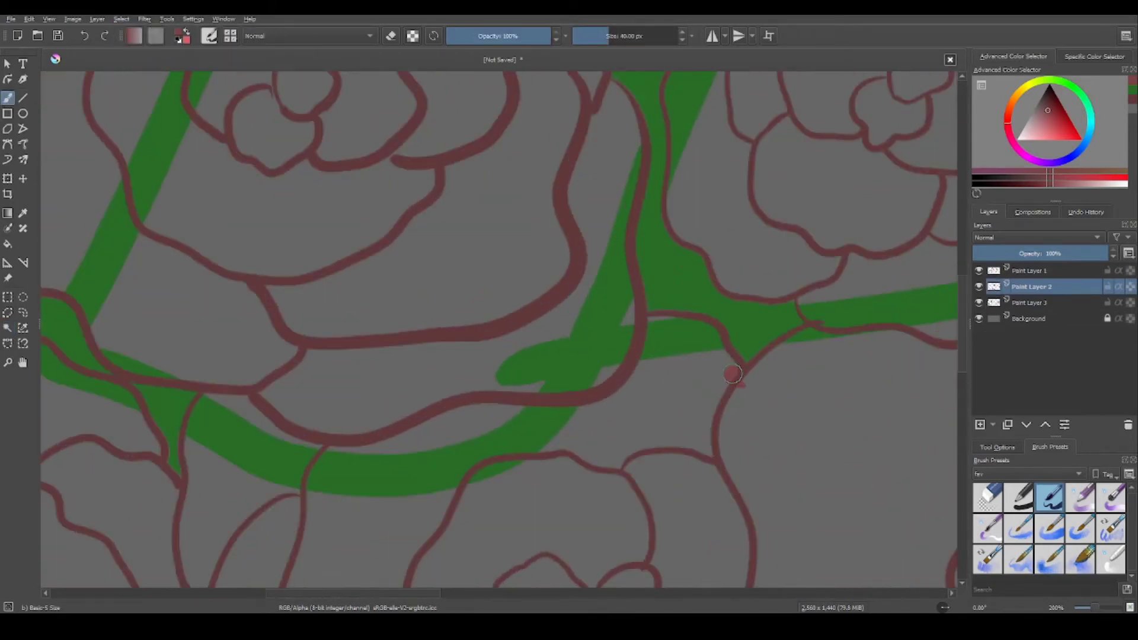
pyautogui.moveTo(732, 374); pyautogui.dragTo(768, 439)
pyautogui.scroll(4, 676, 407)
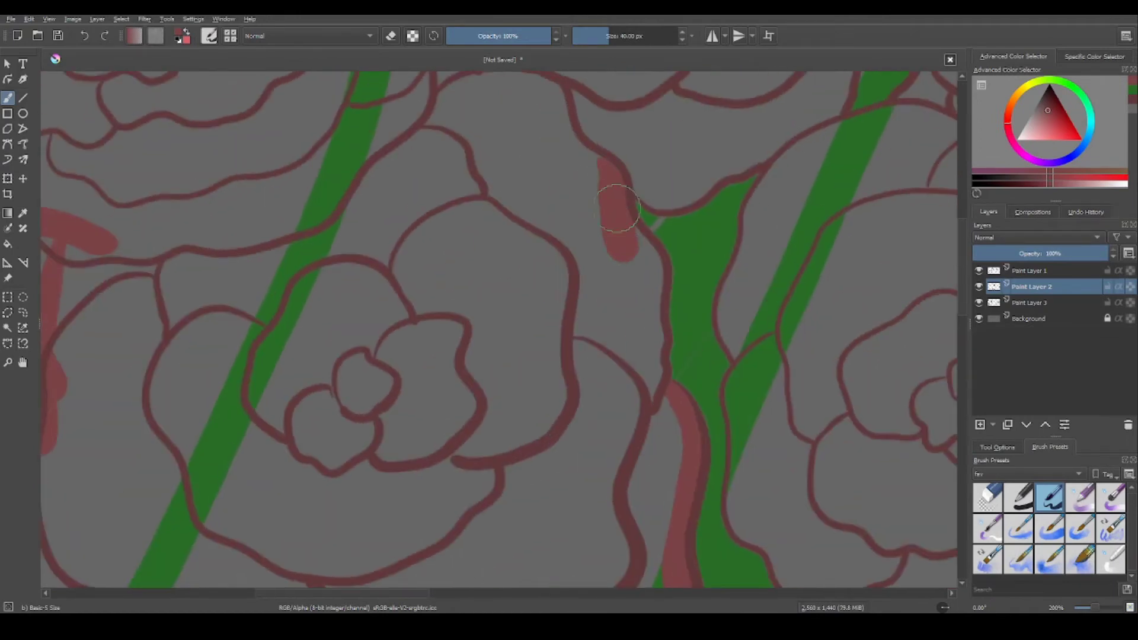
pyautogui.scroll(3, 652, 386)
pyautogui.hscroll(3, 640, 415)
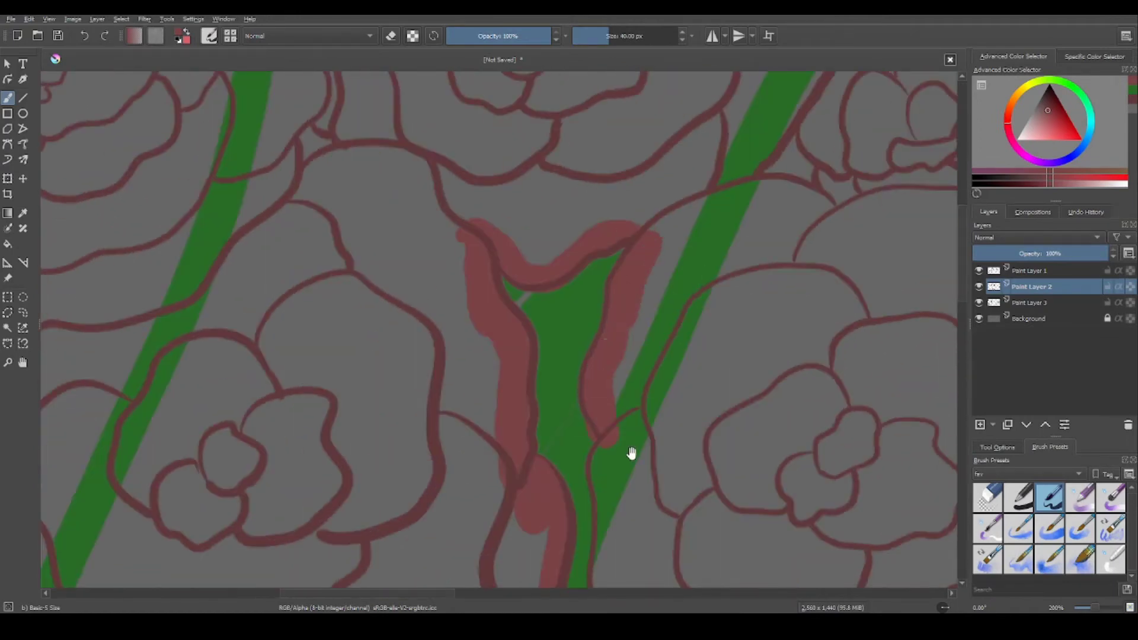
pyautogui.scroll(-3, 635, 297)
pyautogui.moveTo(504, 132)
pyautogui.mouseDown()
pyautogui.moveTo(705, 145)
pyautogui.moveTo(609, 304)
pyautogui.mouseUp()
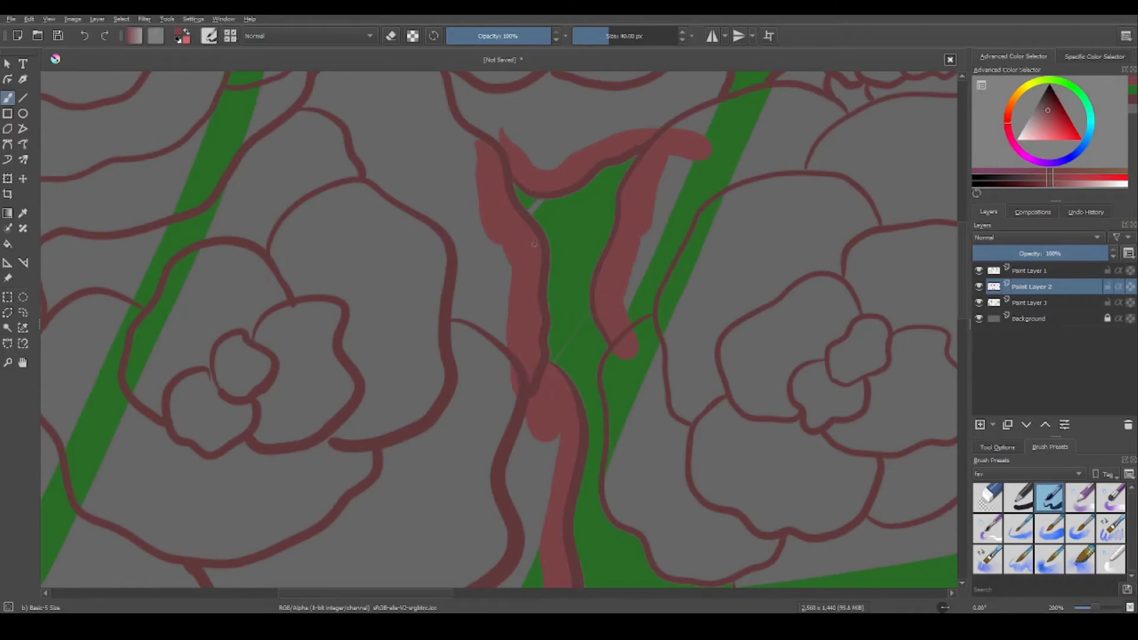
# Continue the muted red along the petals bordering the lower end of the narrow gap, covering the green that spills past it.
pyautogui.scroll(-3, 595, 333)
pyautogui.hscroll(1, 596, 333)
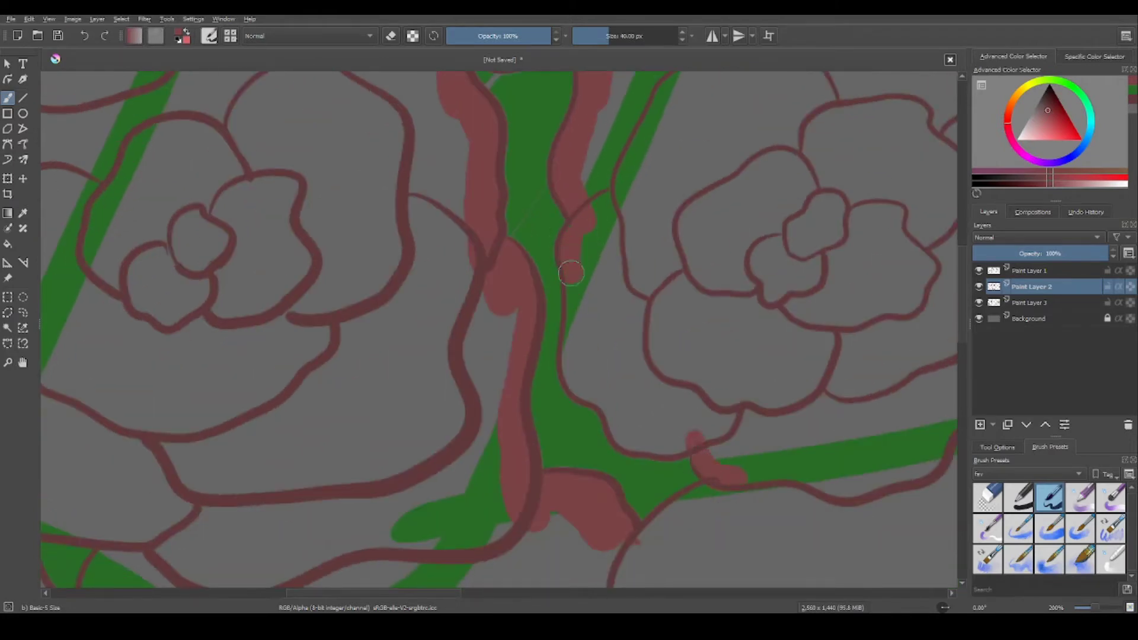
pyautogui.moveTo(571, 273)
pyautogui.mouseDown()
pyautogui.moveTo(574, 345)
pyautogui.moveTo(596, 392)
pyautogui.moveTo(741, 457)
pyautogui.mouseUp()
pyautogui.scroll(-2, 742, 456)
pyautogui.moveTo(717, 393)
pyautogui.mouseDown()
pyautogui.moveTo(623, 475)
pyautogui.moveTo(682, 450)
pyautogui.mouseUp()
# Paint muted red on the petals surrounding the top-edge gap above the small rose.
pyautogui.hscroll(3, 681, 451)
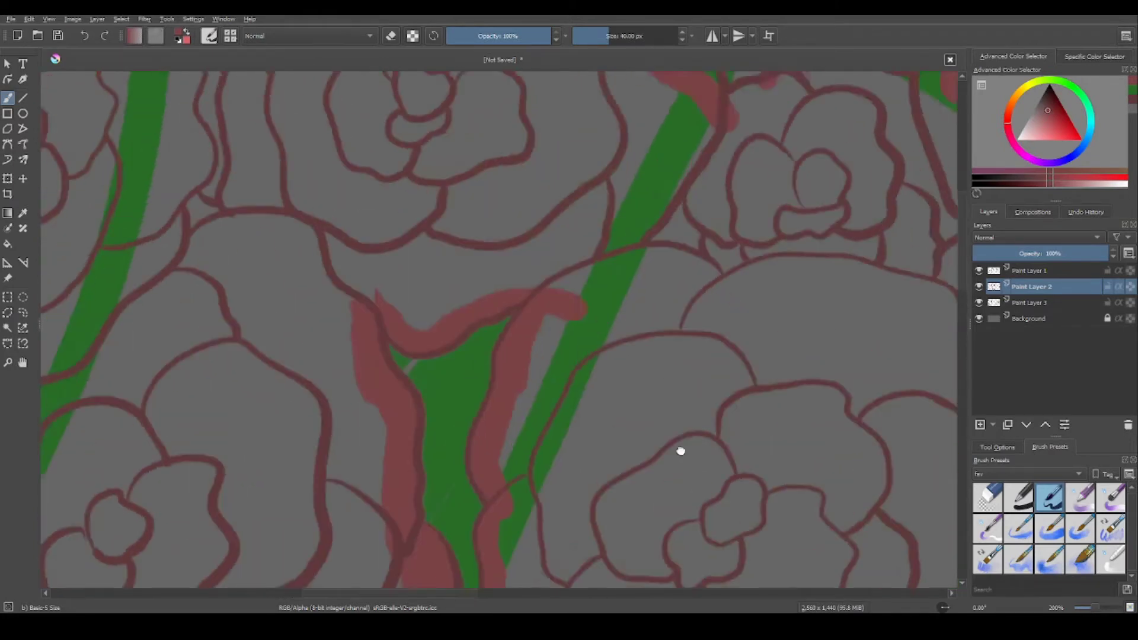
pyautogui.scroll(3, 681, 451)
pyautogui.moveTo(729, 284)
pyautogui.mouseDown()
pyautogui.moveTo(696, 435)
pyautogui.moveTo(719, 366)
pyautogui.moveTo(831, 363)
pyautogui.mouseUp()
pyautogui.scroll(5, 813, 323)
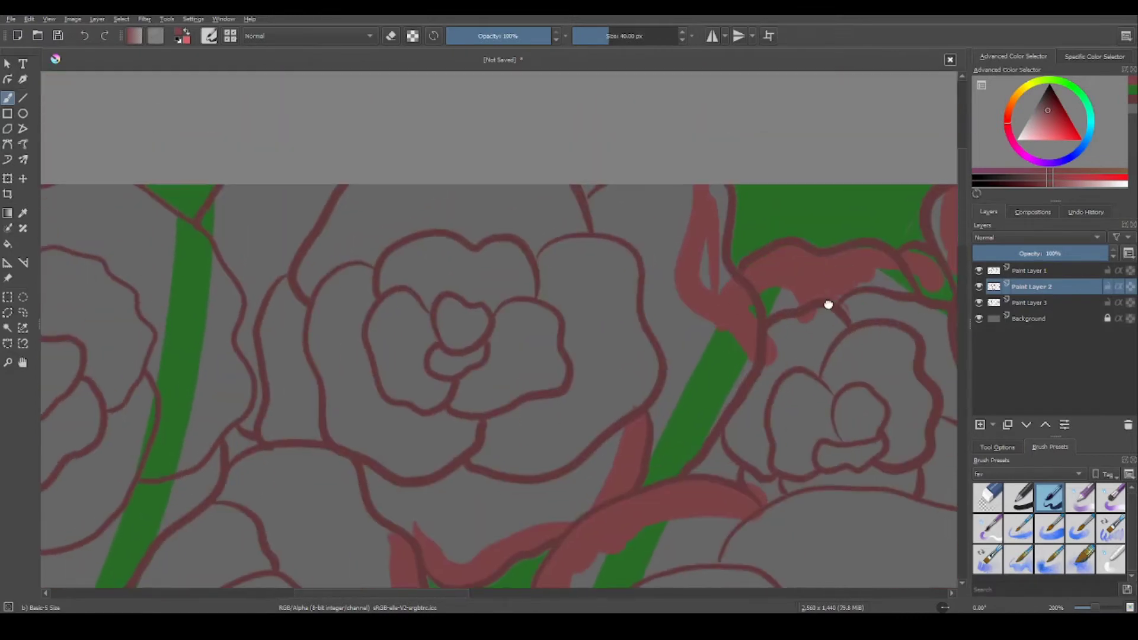
pyautogui.scroll(2, 829, 305)
pyautogui.hscroll(3, 770, 343)
pyautogui.scroll(-5, 712, 300)
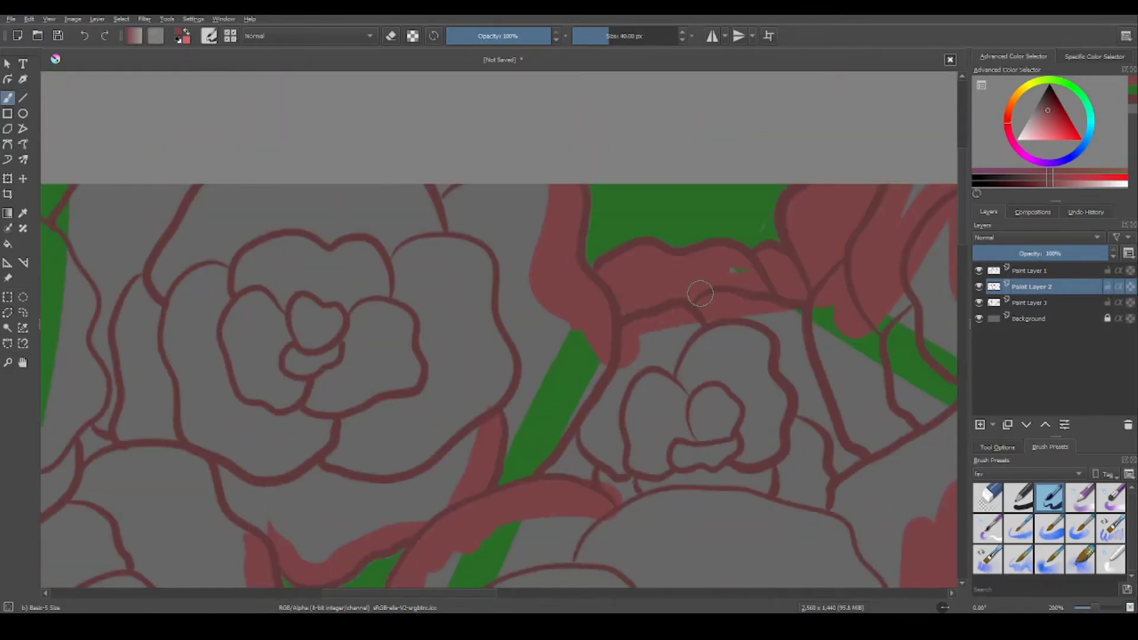
# Widen the muted red over the petals between the top-edge gap and the narrow gap and down both sides of the narrow gap.
pyautogui.hscroll(-3, 688, 415)
pyautogui.moveTo(681, 437); pyautogui.dragTo(698, 342)
pyautogui.scroll(-3, 698, 343)
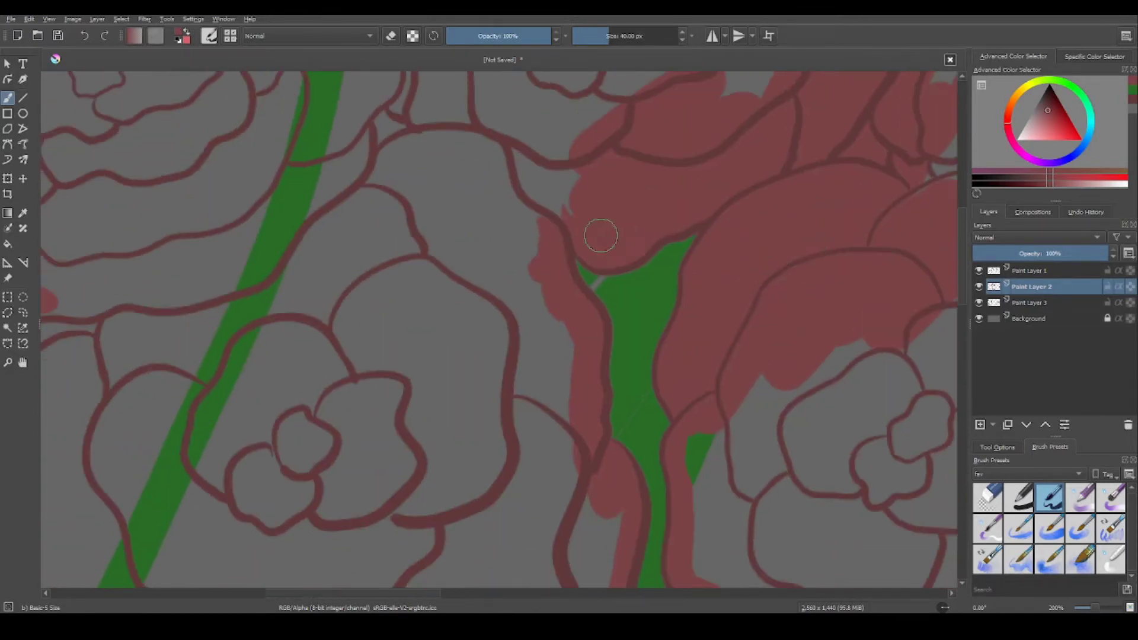
pyautogui.scroll(-3, 600, 237)
pyautogui.scroll(2, 655, 304)
pyautogui.hscroll(3, 656, 304)
pyautogui.moveTo(617, 137); pyautogui.dragTo(620, 286)
pyautogui.scroll(-3, 619, 286)
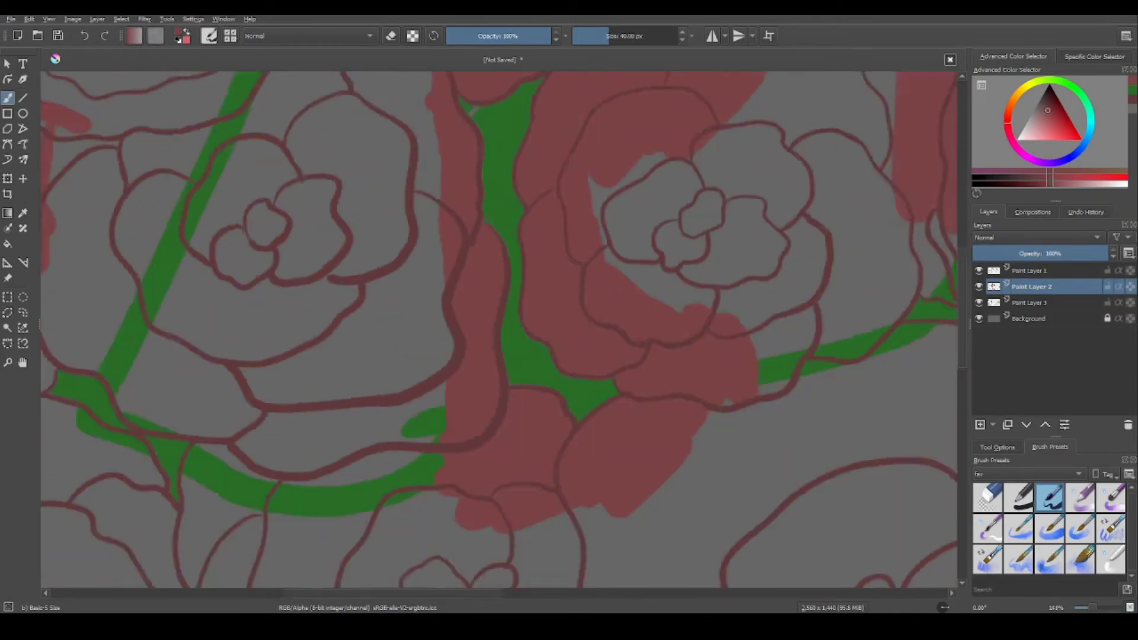
# Paint muted red on the petals bordering the lower end of the green gap in the upper-left canvas corner.
pyautogui.hscroll(-5, 543, 470)
pyautogui.moveTo(598, 451); pyautogui.dragTo(677, 473)
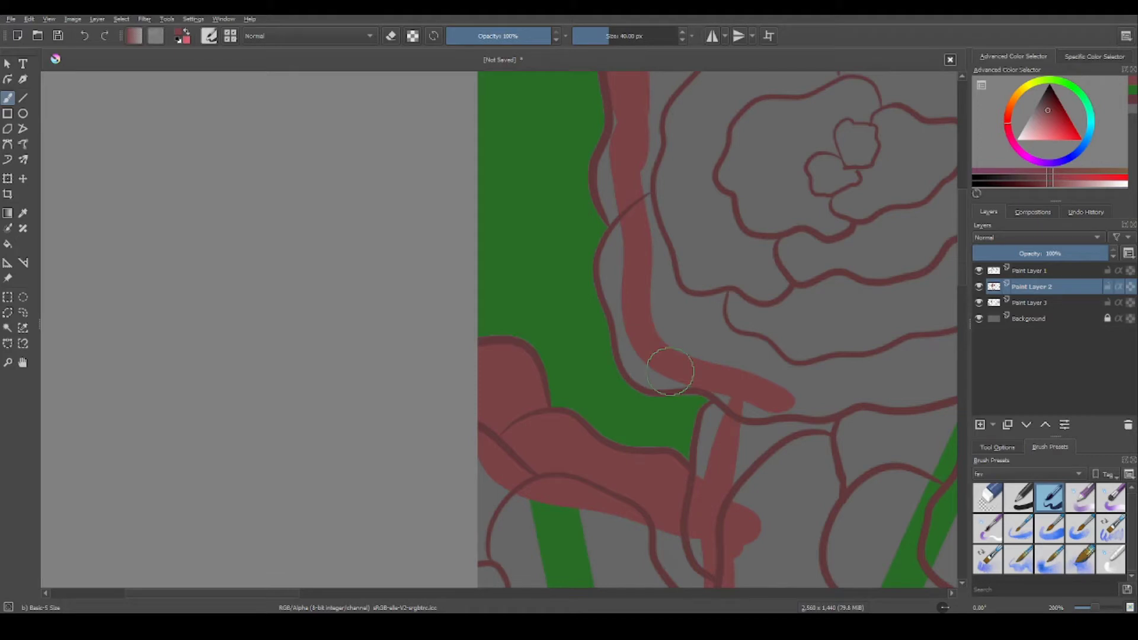
pyautogui.moveTo(621, 313)
pyautogui.mouseDown()
pyautogui.moveTo(785, 384)
pyautogui.moveTo(723, 410)
pyautogui.moveTo(750, 394)
pyautogui.mouseUp()
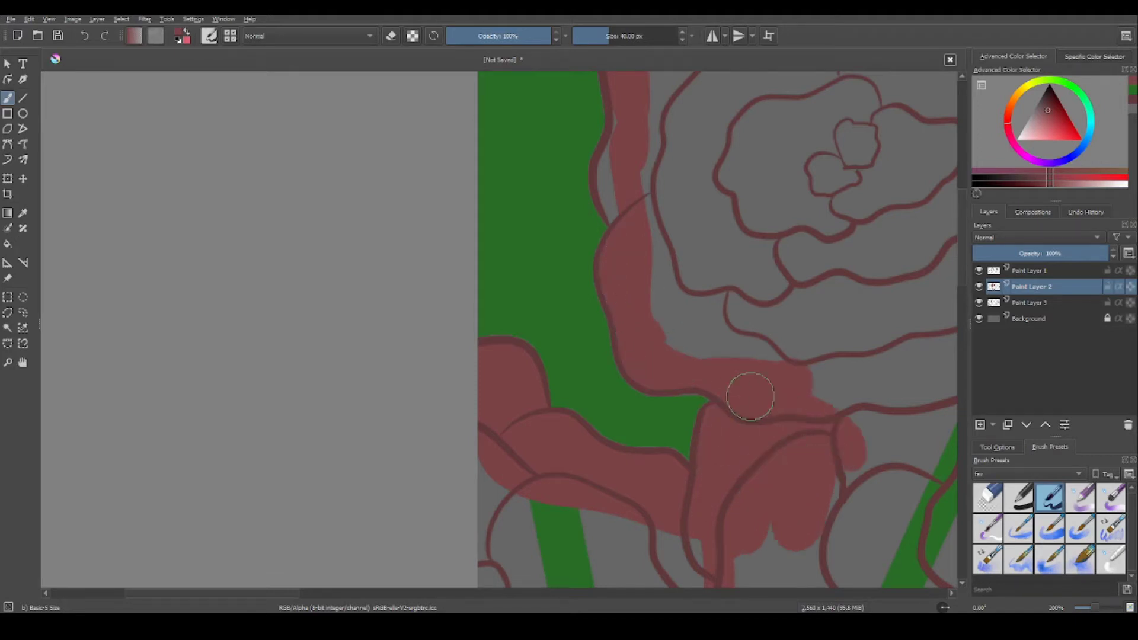
# Paint muted red over the outer petals of the rose in the upper-left part of the canvas.
pyautogui.scroll(3, 750, 394)
pyautogui.moveTo(582, 279)
pyautogui.mouseDown()
pyautogui.moveTo(642, 416)
pyautogui.moveTo(688, 450)
pyautogui.mouseUp()
pyautogui.scroll(2, 688, 451)
pyautogui.scroll(-2, 688, 450)
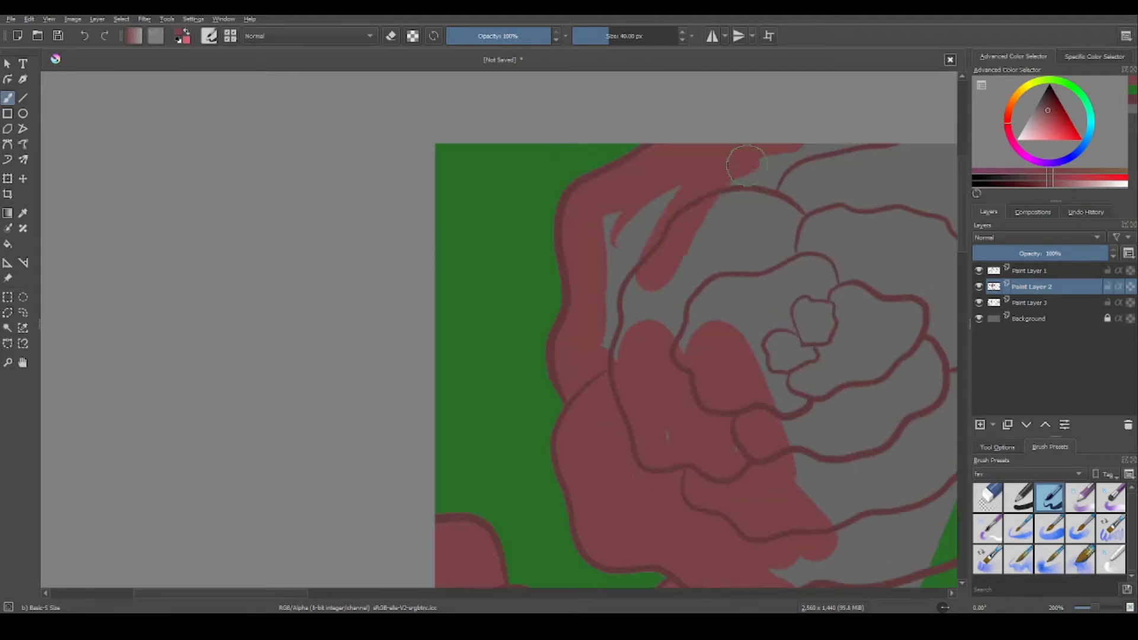
pyautogui.moveTo(653, 284)
pyautogui.mouseDown()
pyautogui.moveTo(742, 457)
pyautogui.moveTo(717, 320)
pyautogui.mouseUp()
# Paint muted red on the petals bordering the green gap in the lower-left canvas corner, including the cropped rose beside it.
pyautogui.scroll(-2, 742, 457)
pyautogui.scroll(2, 717, 320)
pyautogui.moveTo(764, 415); pyautogui.dragTo(829, 394)
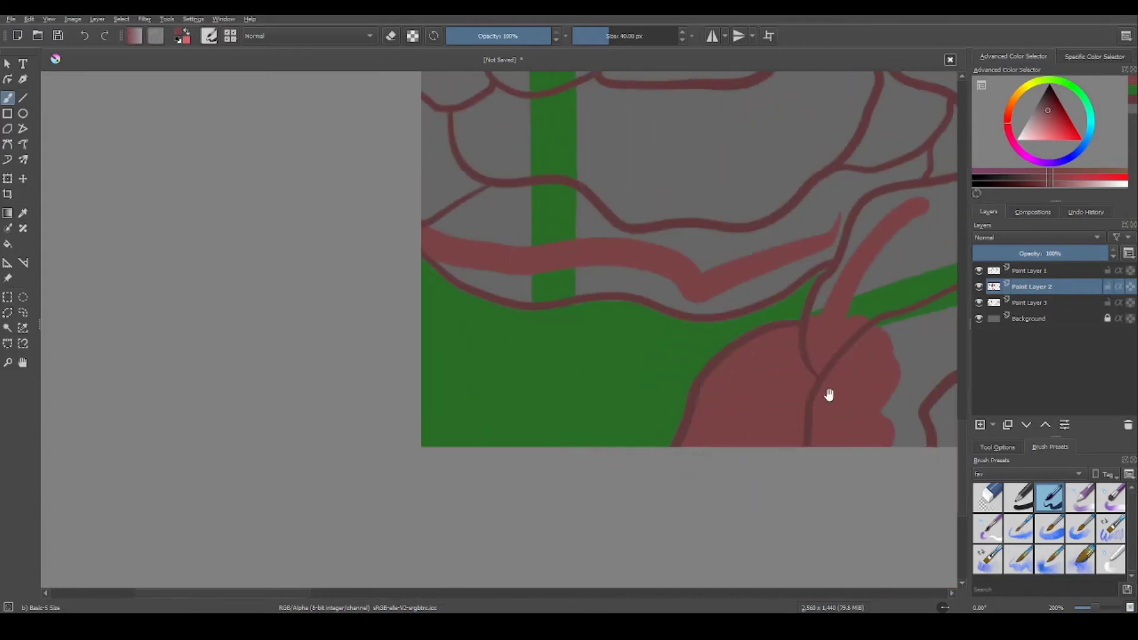
pyautogui.scroll(2, 830, 394)
pyautogui.moveTo(450, 374)
pyautogui.mouseDown()
pyautogui.moveTo(643, 380)
pyautogui.moveTo(869, 331)
pyautogui.moveTo(819, 376)
pyautogui.moveTo(711, 330)
pyautogui.moveTo(747, 375)
pyautogui.mouseUp()
pyautogui.scroll(-3, 747, 375)
pyautogui.scroll(3, 747, 375)
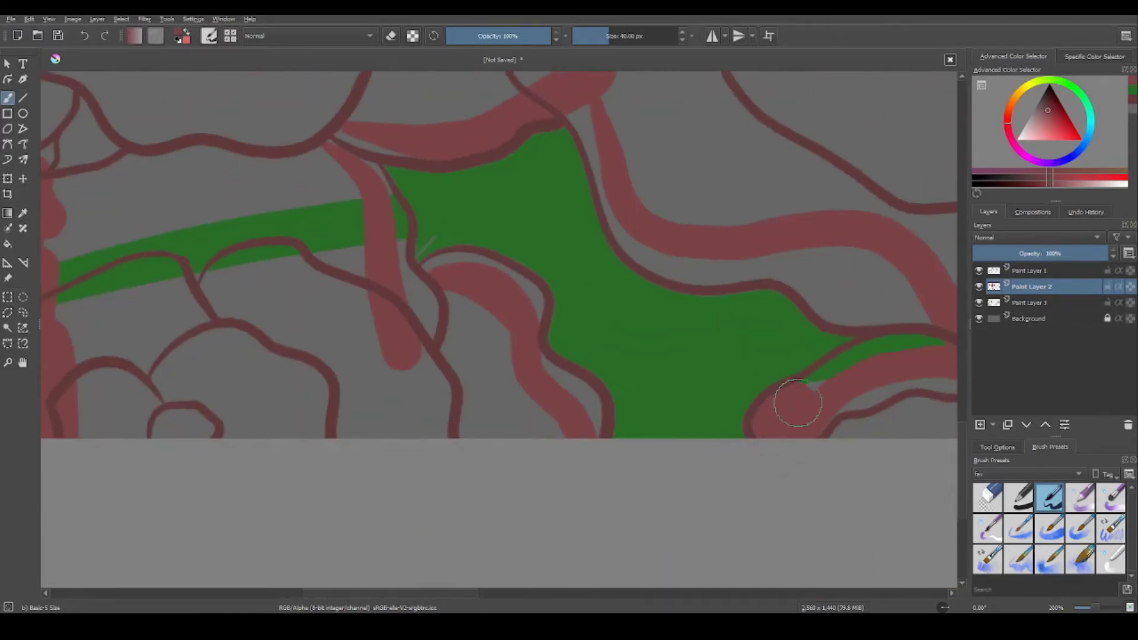
# Paint muted red over the petals surrounding the large green gap on the canvas's bottom edge.
pyautogui.moveTo(830, 415); pyautogui.dragTo(949, 403)
pyautogui.scroll(2, 483, 243)
pyautogui.moveTo(484, 243)
pyautogui.mouseDown()
pyautogui.moveTo(521, 351)
pyautogui.moveTo(844, 433)
pyautogui.moveTo(495, 173)
pyautogui.mouseUp()
pyautogui.moveTo(260, 243)
pyautogui.mouseDown()
pyautogui.moveTo(479, 300)
pyautogui.moveTo(524, 439)
pyautogui.moveTo(628, 454)
pyautogui.mouseUp()
pyautogui.scroll(-2, 628, 453)
pyautogui.moveTo(665, 409)
pyautogui.mouseDown()
pyautogui.moveTo(593, 474)
pyautogui.moveTo(706, 510)
pyautogui.mouseUp()
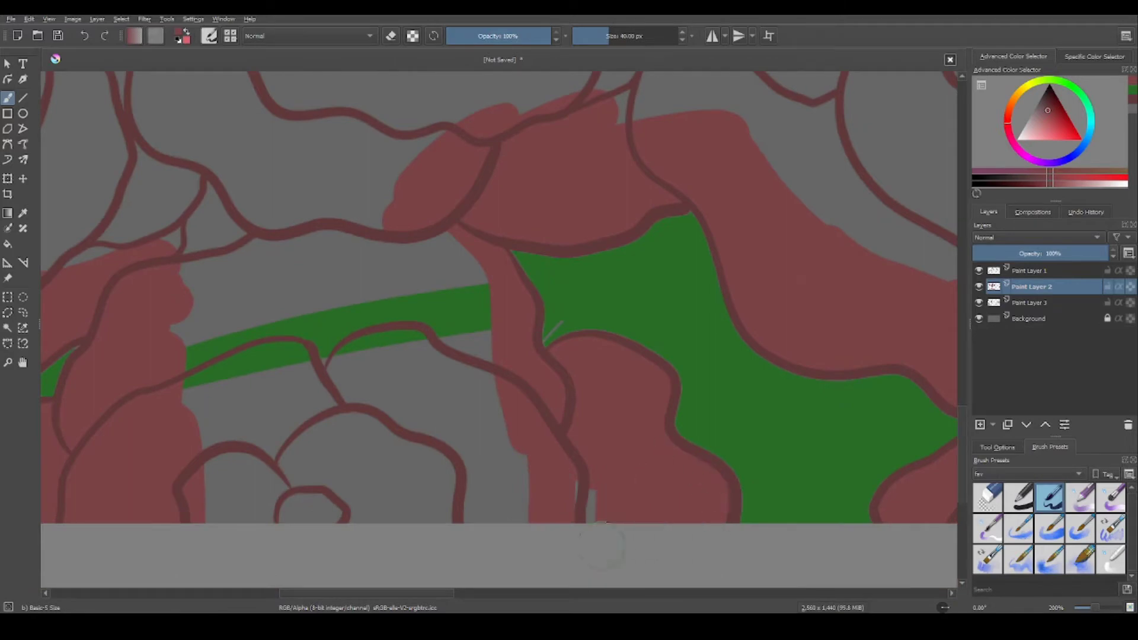
# Paint muted red over the lower petals of the large central rose and the cropped rose beneath it.
pyautogui.scroll(-4, 593, 536)
pyautogui.moveTo(592, 537)
pyautogui.mouseDown()
pyautogui.moveTo(680, 341)
pyautogui.moveTo(862, 396)
pyautogui.moveTo(567, 423)
pyautogui.moveTo(692, 473)
pyautogui.mouseUp()
pyautogui.scroll(1, 691, 472)
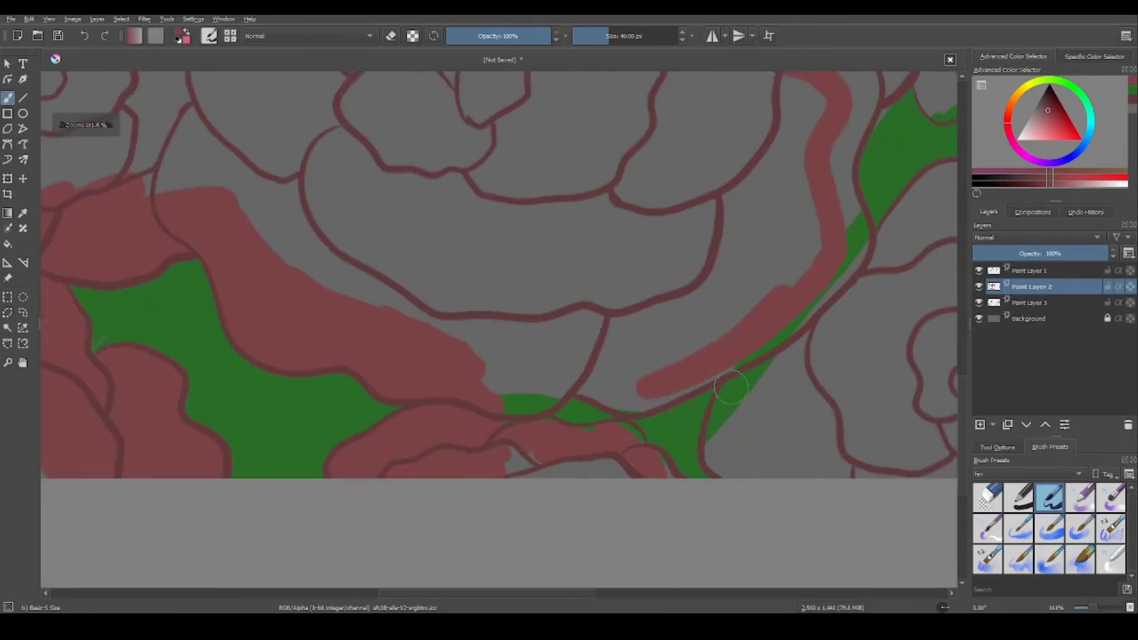
pyautogui.scroll(-1, 517, 386)
pyautogui.moveTo(577, 330)
pyautogui.mouseDown()
pyautogui.moveTo(517, 386)
pyautogui.moveTo(647, 430)
pyautogui.mouseUp()
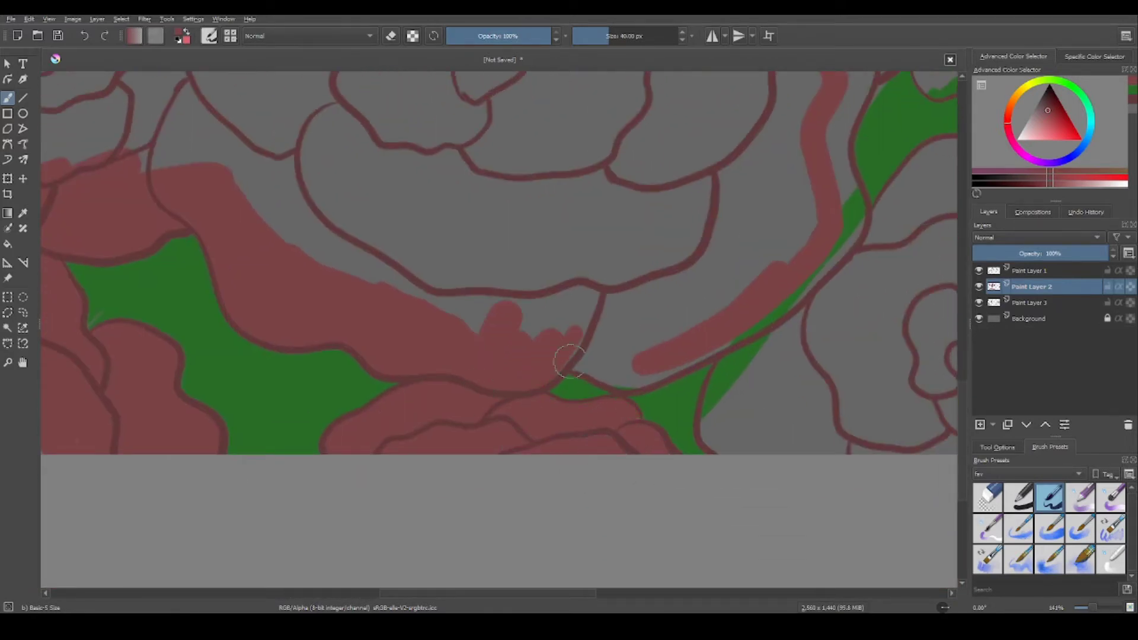
pyautogui.moveTo(569, 360)
pyautogui.mouseDown()
pyautogui.moveTo(782, 325)
pyautogui.moveTo(575, 325)
pyautogui.moveTo(481, 292)
pyautogui.mouseUp()
pyautogui.moveTo(613, 403)
pyautogui.mouseDown()
pyautogui.moveTo(735, 314)
pyautogui.moveTo(700, 540)
pyautogui.mouseUp()
# Paint muted red on the petals surrounding the small green gap between the large central rose and the roses to its right.
pyautogui.moveTo(771, 332)
pyautogui.mouseDown()
pyautogui.moveTo(673, 382)
pyautogui.moveTo(609, 386)
pyautogui.moveTo(580, 513)
pyautogui.mouseUp()
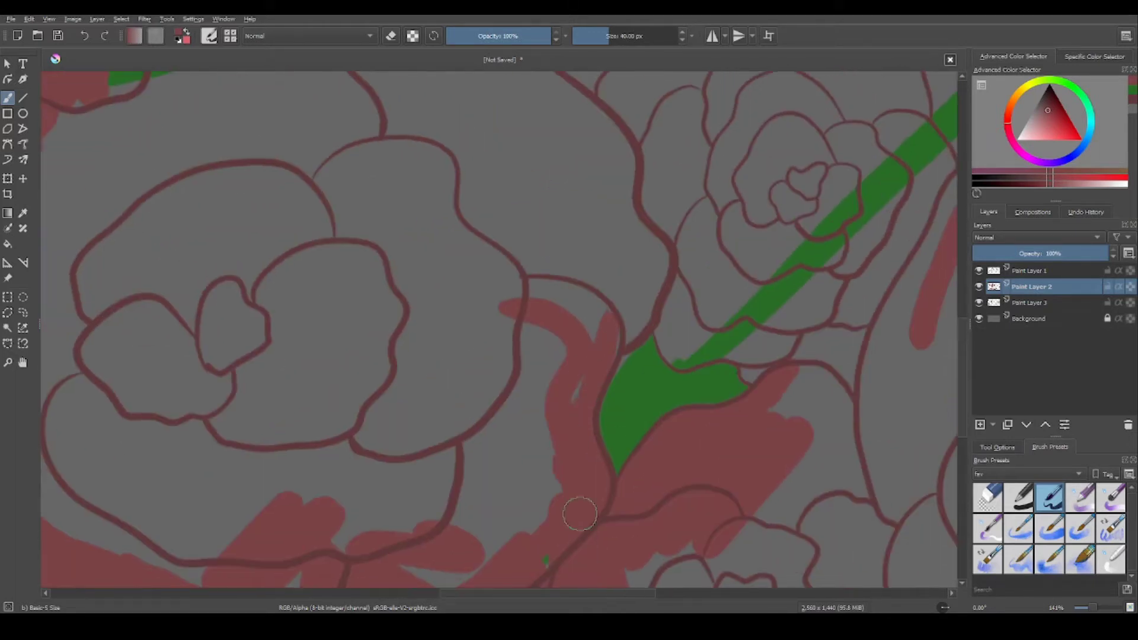
pyautogui.moveTo(595, 363)
pyautogui.mouseDown()
pyautogui.moveTo(635, 324)
pyautogui.moveTo(598, 276)
pyautogui.moveTo(671, 306)
pyautogui.mouseUp()
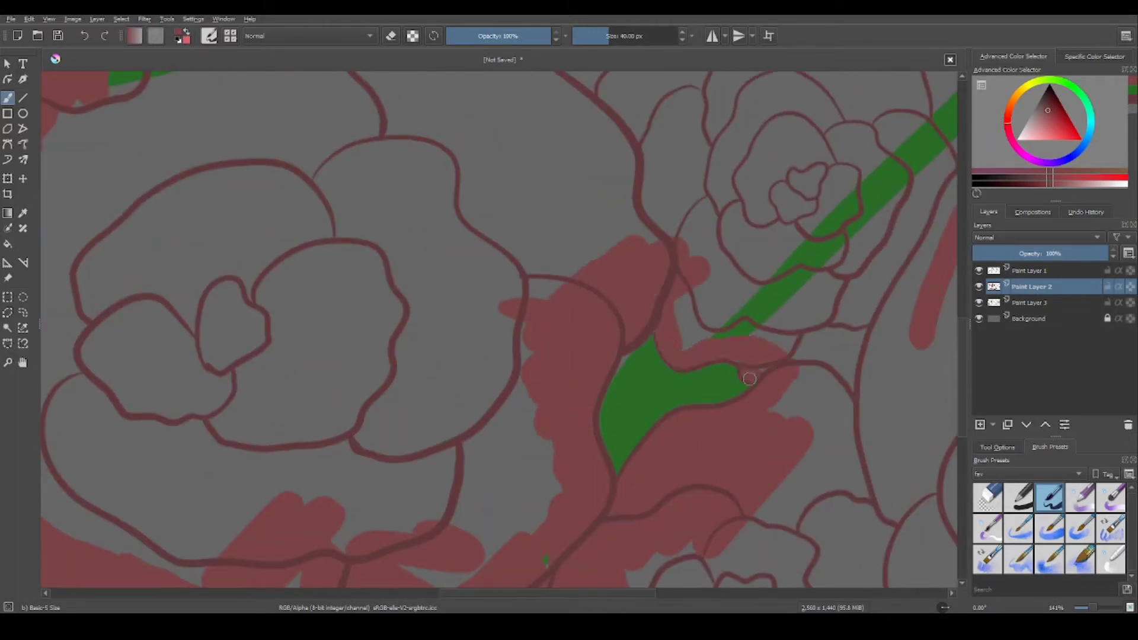
pyautogui.moveTo(749, 379); pyautogui.dragTo(735, 272)
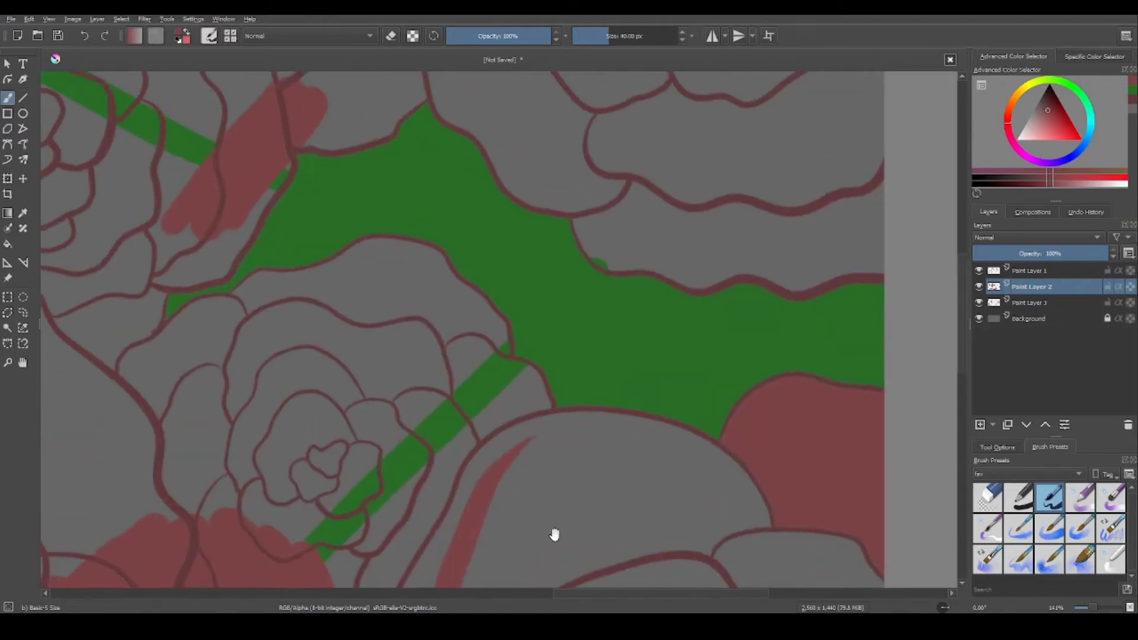
# Paint muted red on the upper petals of the large lower-right rose and the smaller rose beside it, below the wide green gap.
pyautogui.moveTo(730, 475)
pyautogui.mouseDown()
pyautogui.moveTo(558, 415)
pyautogui.moveTo(712, 481)
pyautogui.mouseUp()
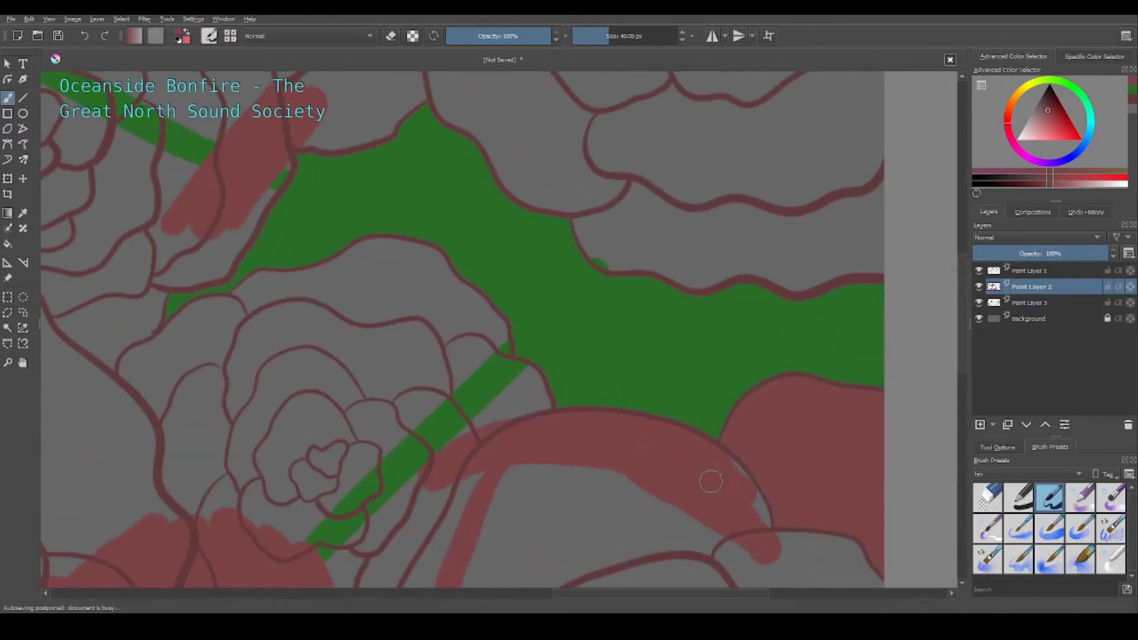
pyautogui.moveTo(402, 451)
pyautogui.mouseDown()
pyautogui.moveTo(442, 414)
pyautogui.moveTo(495, 415)
pyautogui.mouseUp()
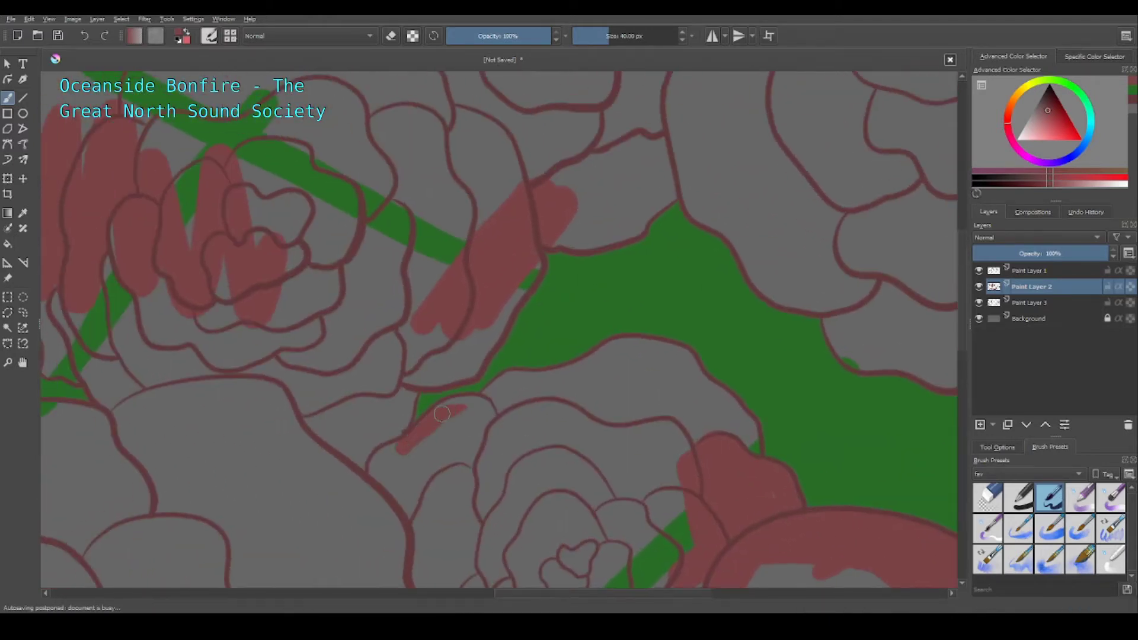
pyautogui.moveTo(391, 475); pyautogui.dragTo(534, 427)
pyautogui.moveTo(504, 380); pyautogui.dragTo(658, 359)
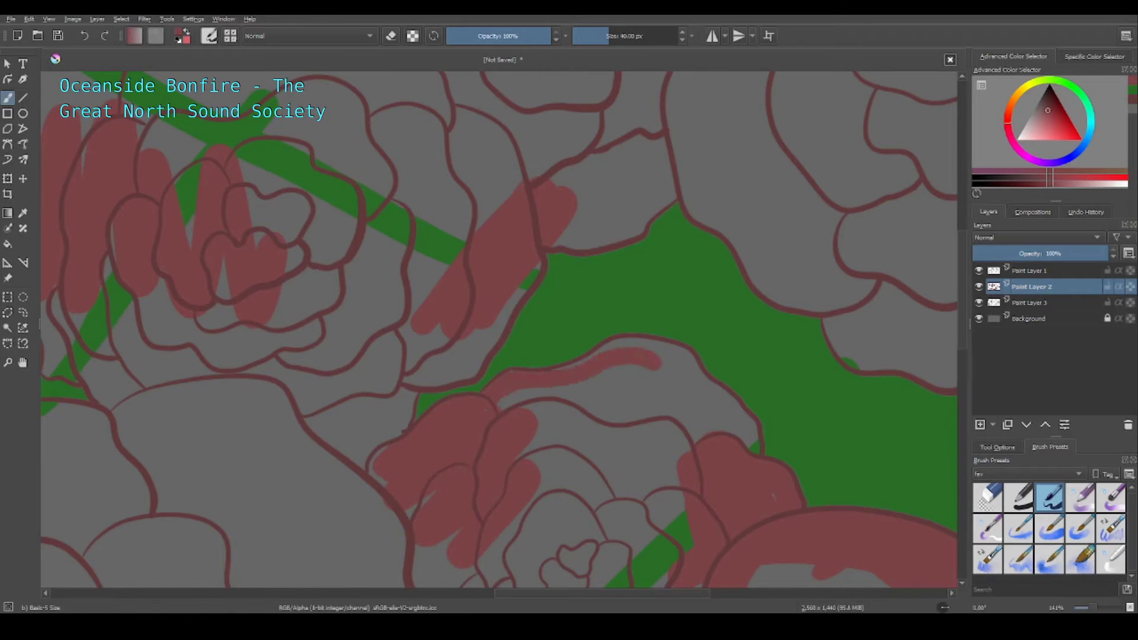
pyautogui.moveTo(504, 380)
pyautogui.mouseDown()
pyautogui.moveTo(570, 427)
pyautogui.moveTo(628, 356)
pyautogui.moveTo(682, 356)
pyautogui.moveTo(743, 469)
pyautogui.moveTo(592, 498)
pyautogui.mouseUp()
# Paint muted red on the petals of the roses bordering the left end of the wide green gap.
pyautogui.moveTo(522, 356); pyautogui.dragTo(486, 297)
pyautogui.moveTo(486, 350); pyautogui.dragTo(403, 379)
pyautogui.moveTo(439, 291)
pyautogui.mouseDown()
pyautogui.moveTo(386, 427)
pyautogui.moveTo(320, 504)
pyautogui.mouseUp()
pyautogui.moveTo(513, 356)
pyautogui.mouseDown()
pyautogui.moveTo(475, 343)
pyautogui.moveTo(557, 320)
pyautogui.moveTo(438, 356)
pyautogui.mouseUp()
# Paint muted red over the outer and lower petals of the upper-right rose, along the upper edge of the wide green gap.
pyautogui.moveTo(725, 316); pyautogui.dragTo(394, 233)
pyautogui.moveTo(217, 211)
pyautogui.mouseDown()
pyautogui.moveTo(333, 347)
pyautogui.moveTo(433, 314)
pyautogui.mouseUp()
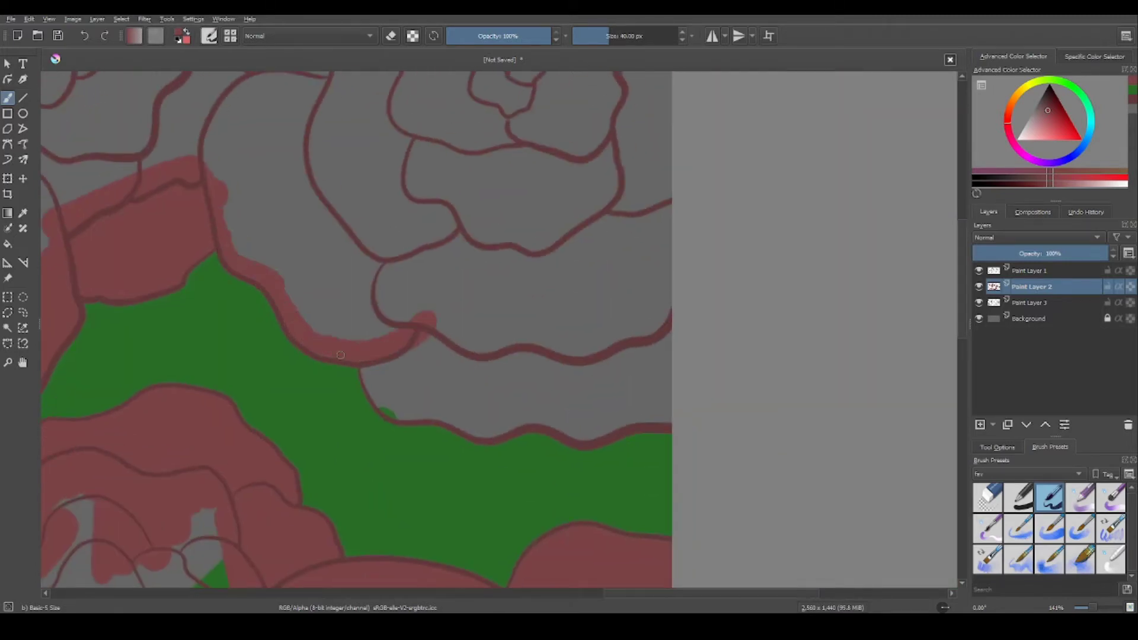
pyautogui.moveTo(220, 142)
pyautogui.mouseDown()
pyautogui.moveTo(379, 320)
pyautogui.moveTo(445, 308)
pyautogui.mouseUp()
pyautogui.moveTo(367, 379)
pyautogui.mouseDown()
pyautogui.moveTo(456, 409)
pyautogui.moveTo(664, 409)
pyautogui.moveTo(659, 320)
pyautogui.mouseUp()
pyautogui.click(652, 415)
pyautogui.moveTo(569, 333); pyautogui.dragTo(386, 385)
pyautogui.scroll(-4, 473, 312)
pyautogui.scroll(4, 529, 354)
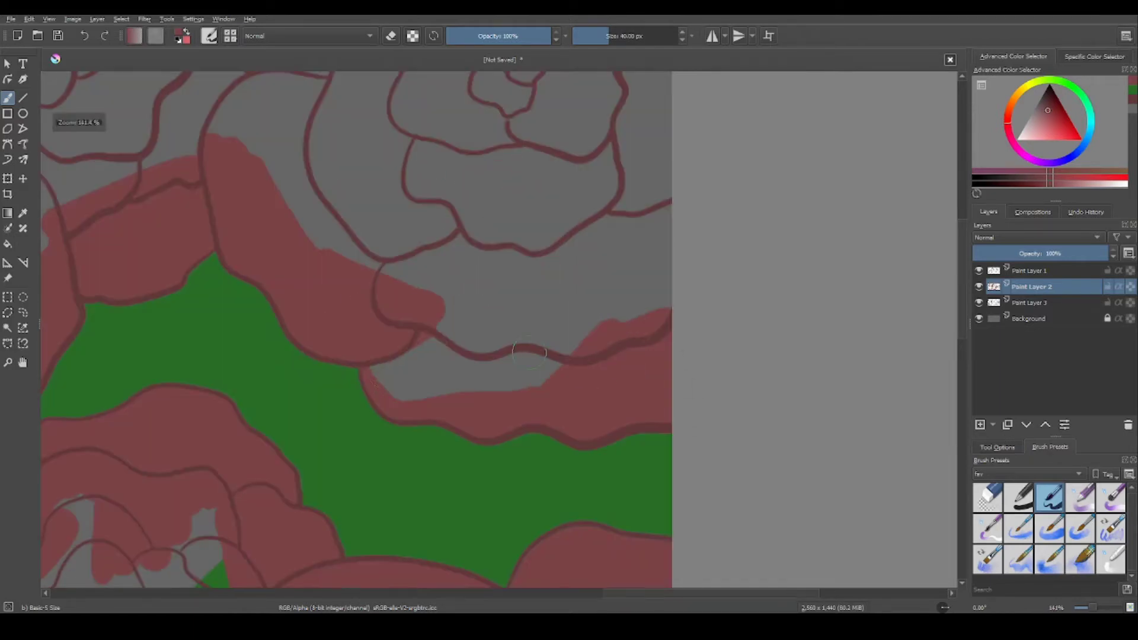
pyautogui.moveTo(530, 353); pyautogui.dragTo(415, 379)
pyautogui.moveTo(593, 296); pyautogui.dragTo(314, 246)
# Paint muted red on the petals surrounding the tiny green gap above the large central rose, covering the stray green marks beside it.
pyautogui.scroll(-4, 315, 246)
pyautogui.scroll(4, 580, 368)
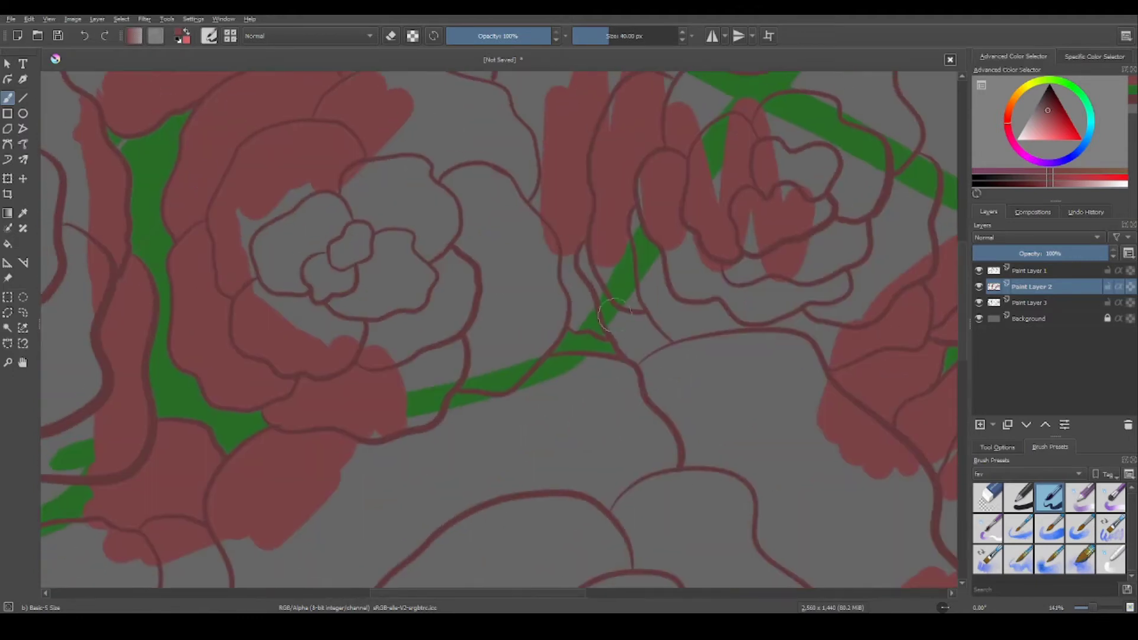
pyautogui.moveTo(614, 315)
pyautogui.mouseDown()
pyautogui.moveTo(640, 486)
pyautogui.moveTo(534, 385)
pyautogui.moveTo(688, 273)
pyautogui.mouseUp()
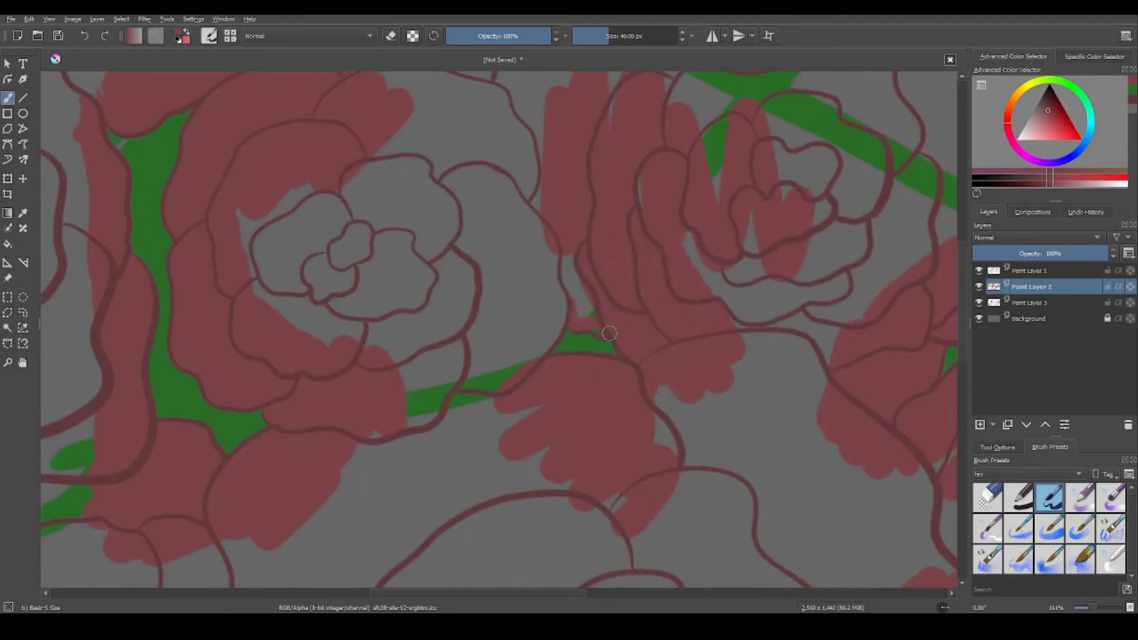
pyautogui.moveTo(609, 334)
pyautogui.mouseDown()
pyautogui.moveTo(554, 300)
pyautogui.moveTo(474, 356)
pyautogui.mouseUp()
# Enlarge the brush to 237.55 px and fill the unpainted interiors of the roses across the canvas with muted red.
pyautogui.scroll(-4, 504, 356)
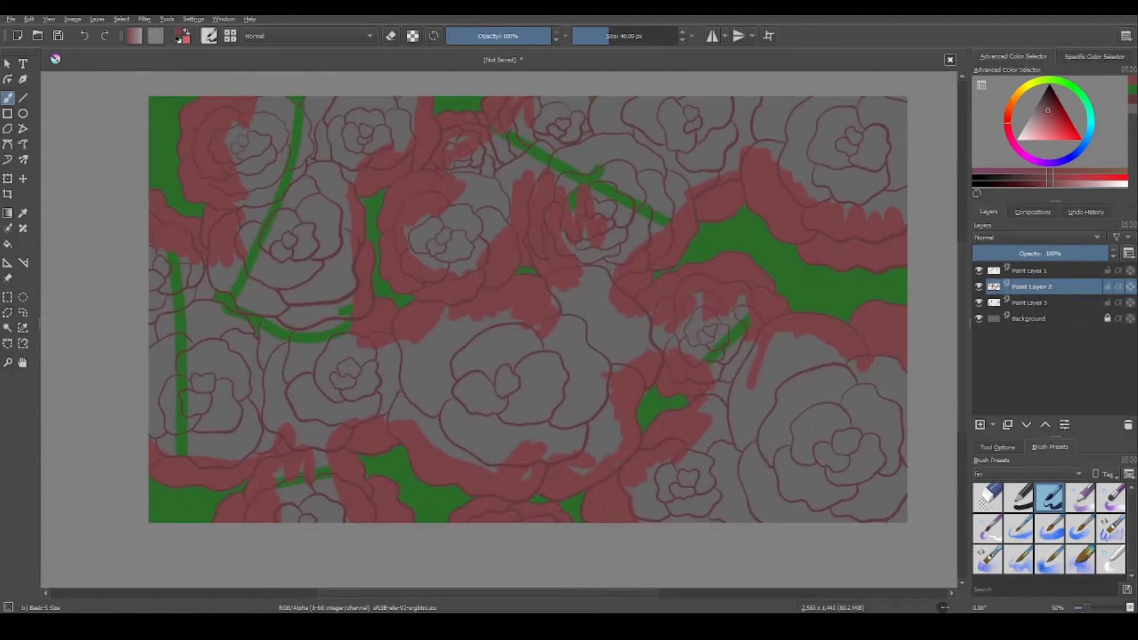
pyautogui.click(638, 35)
pyautogui.moveTo(699, 332)
pyautogui.mouseDown()
pyautogui.moveTo(711, 474)
pyautogui.moveTo(842, 385)
pyautogui.moveTo(800, 391)
pyautogui.mouseUp()
pyautogui.moveTo(489, 473)
pyautogui.mouseDown()
pyautogui.moveTo(522, 332)
pyautogui.moveTo(356, 380)
pyautogui.moveTo(160, 242)
pyautogui.moveTo(310, 381)
pyautogui.moveTo(326, 492)
pyautogui.moveTo(284, 178)
pyautogui.moveTo(238, 136)
pyautogui.moveTo(457, 193)
pyautogui.moveTo(522, 124)
pyautogui.moveTo(575, 140)
pyautogui.mouseUp()
pyautogui.hotkey('ctrl', 'z')
pyautogui.moveTo(516, 178)
pyautogui.mouseDown()
pyautogui.moveTo(503, 119)
pyautogui.moveTo(599, 156)
pyautogui.moveTo(759, 166)
pyautogui.moveTo(655, 208)
pyautogui.moveTo(655, 394)
pyautogui.mouseUp()
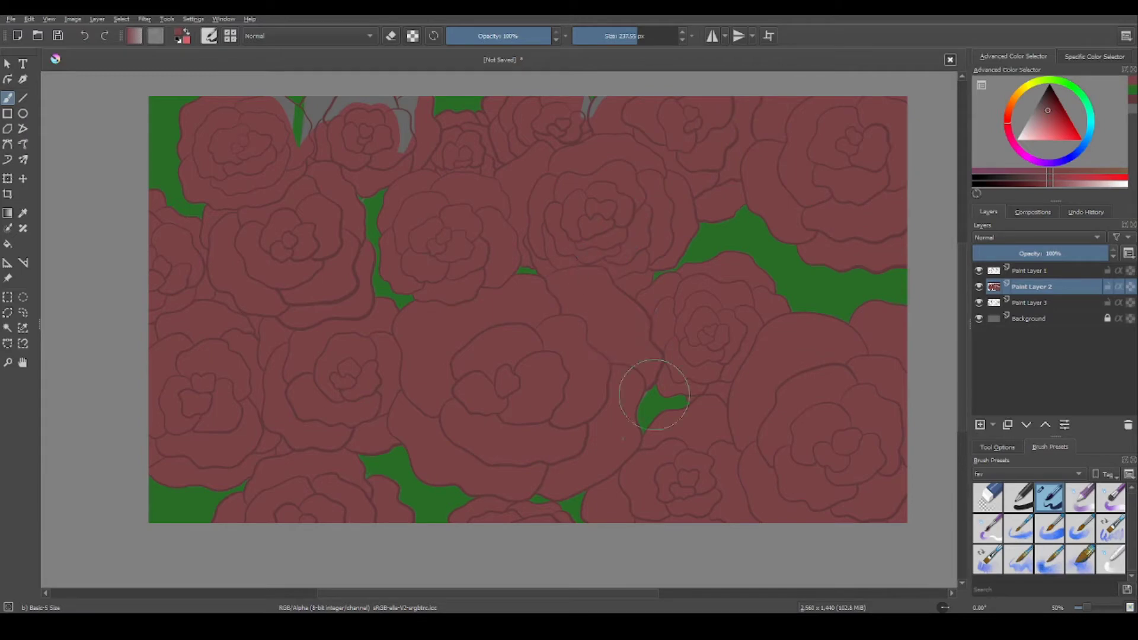
# Fill the remaining unpainted patches of the roses along the canvas's upper edge with muted red.
pyautogui.scroll(3, 652, 391)
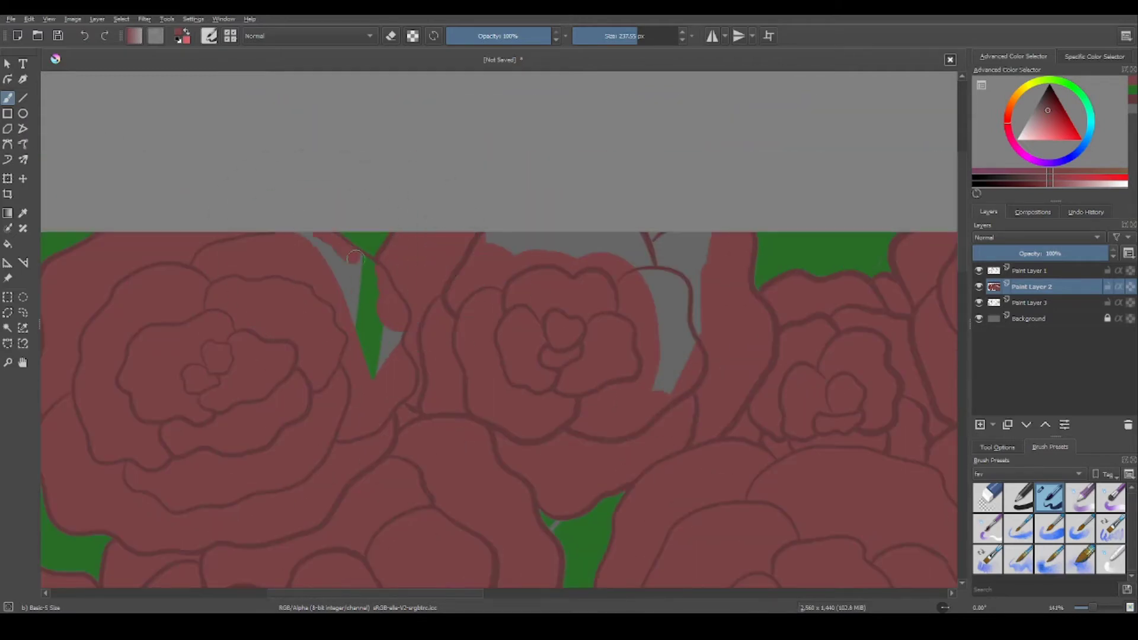
pyautogui.moveTo(727, 368)
pyautogui.mouseDown()
pyautogui.moveTo(504, 249)
pyautogui.moveTo(530, 309)
pyautogui.mouseUp()
pyautogui.hscroll(5, 643, 351)
pyautogui.scroll(-4, 530, 310)
pyautogui.scroll(1, 660, 489)
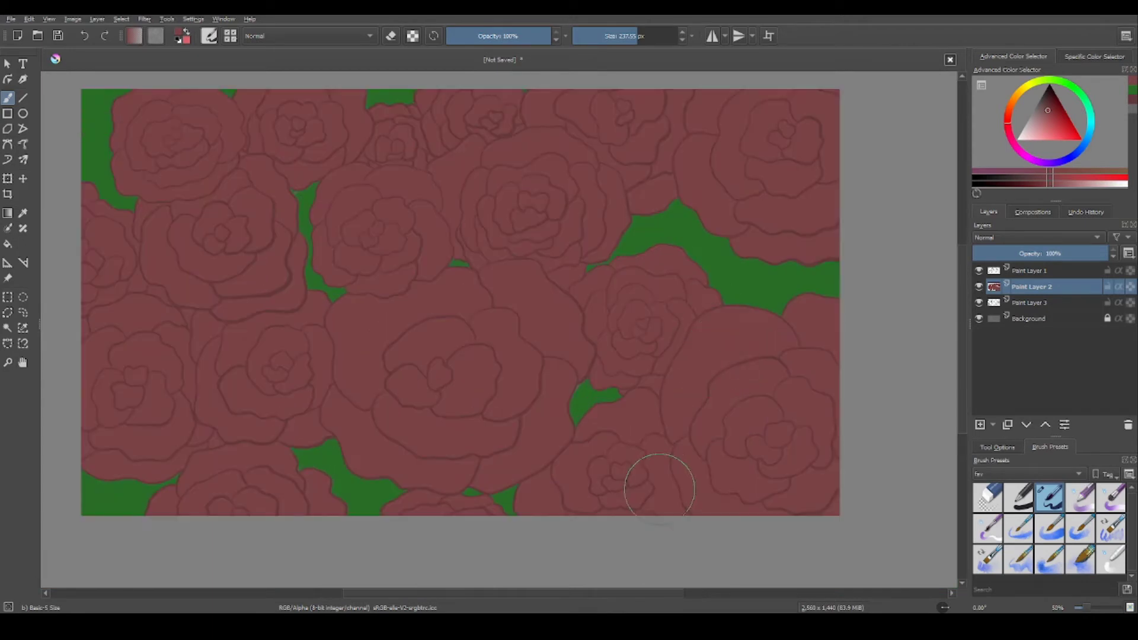
# Sample the gap green, hide Paint Layer 2 and fill all of Paint Layer 3 with that green.
pyautogui.click(1029, 303)
pyautogui.keyDown('ctrl'); pyautogui.click(332, 468); pyautogui.keyUp('ctrl')
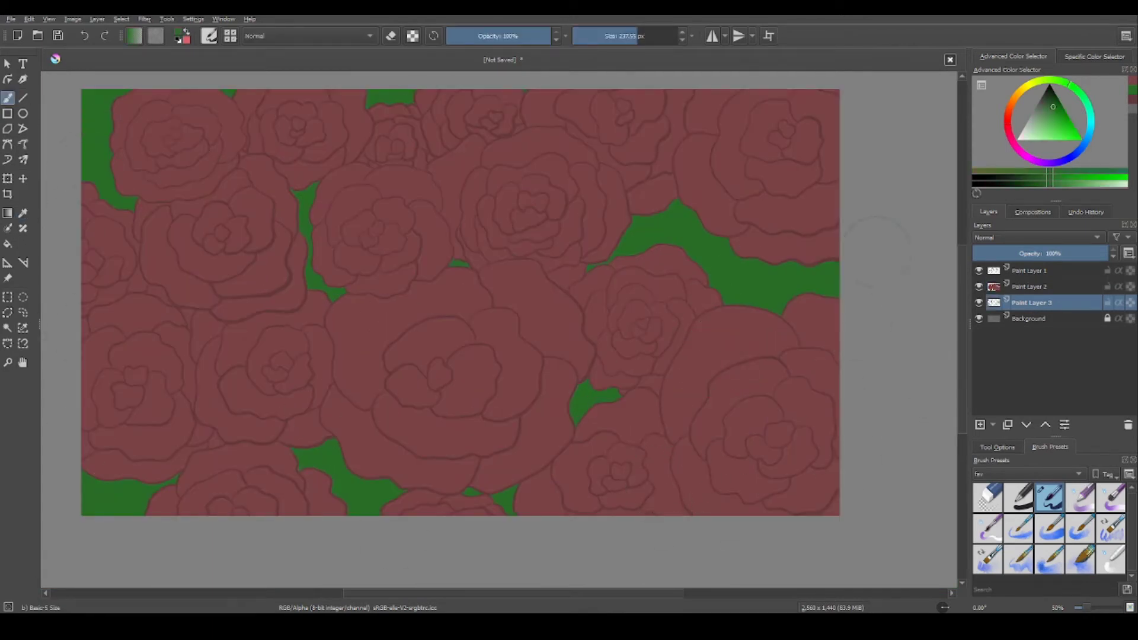
pyautogui.click(979, 286)
# Set the background colour to a darker shade of the gap green.
pyautogui.click(185, 40)
pyautogui.click(634, 377)
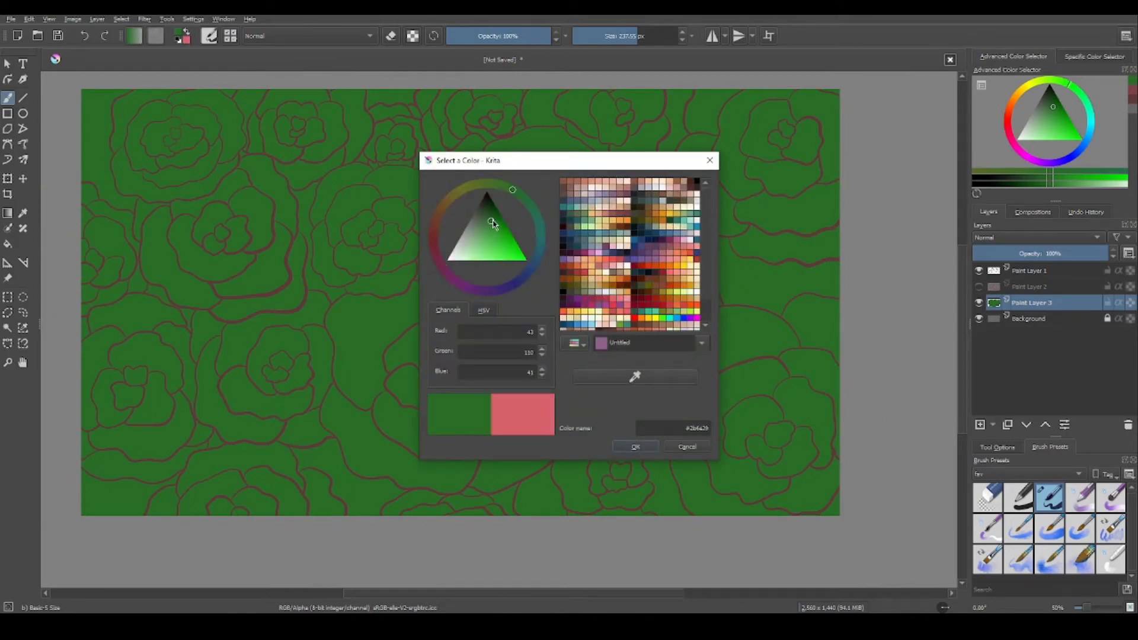
pyautogui.click(636, 447)
# Apply a vertical gradient from green down to darker green on Paint Layer 3, and show Paint Layer 2 again.
pyautogui.click(135, 36)
pyautogui.press('Escape')
pyautogui.press('g')
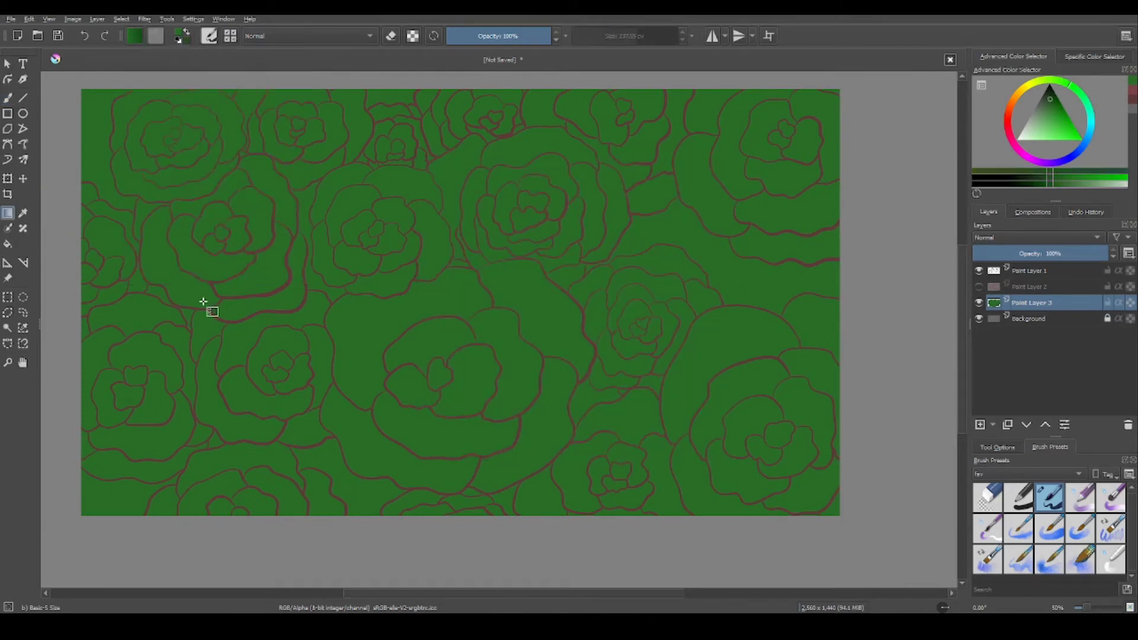
pyautogui.moveTo(208, 305); pyautogui.dragTo(211, 604)
pyautogui.moveTo(483, 413); pyautogui.dragTo(459, 494)
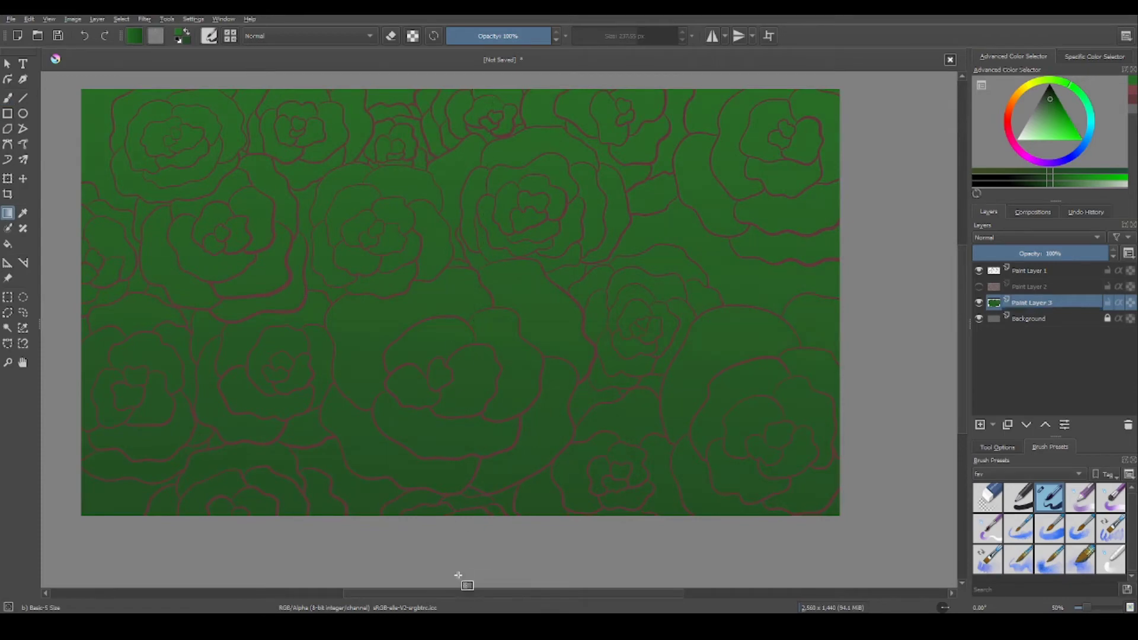
pyautogui.press('-')
pyautogui.press('-')
pyautogui.click(979, 286)
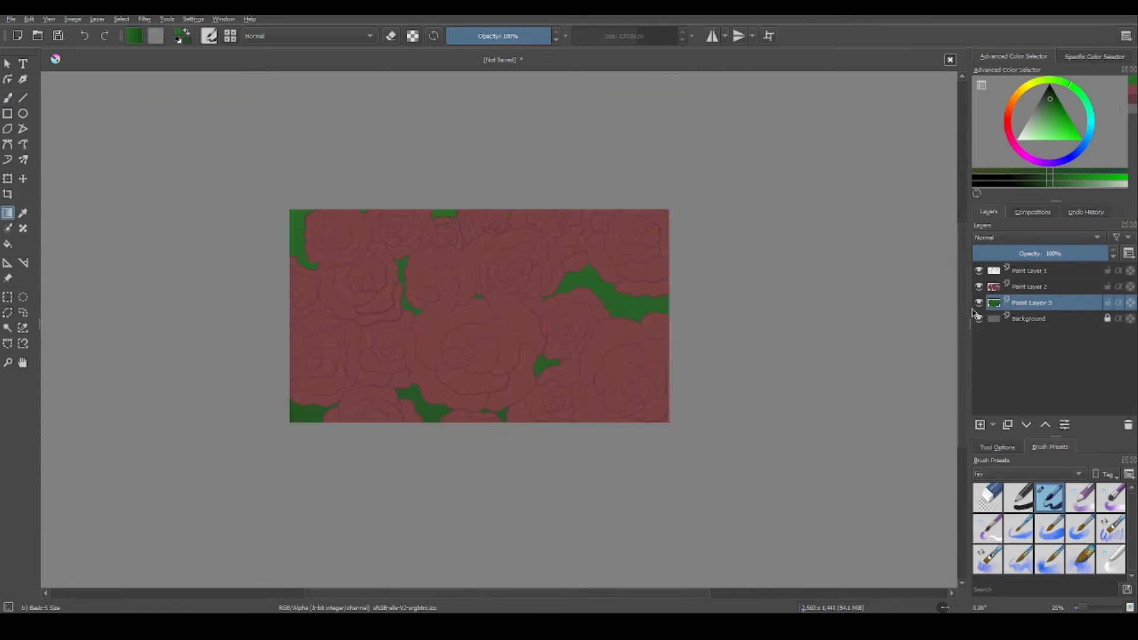
# Brush darker green shadows along the petal edges inside the green gaps on Paint Layer 3.
pyautogui.press('+')
pyautogui.press('+')
pyautogui.press('b')
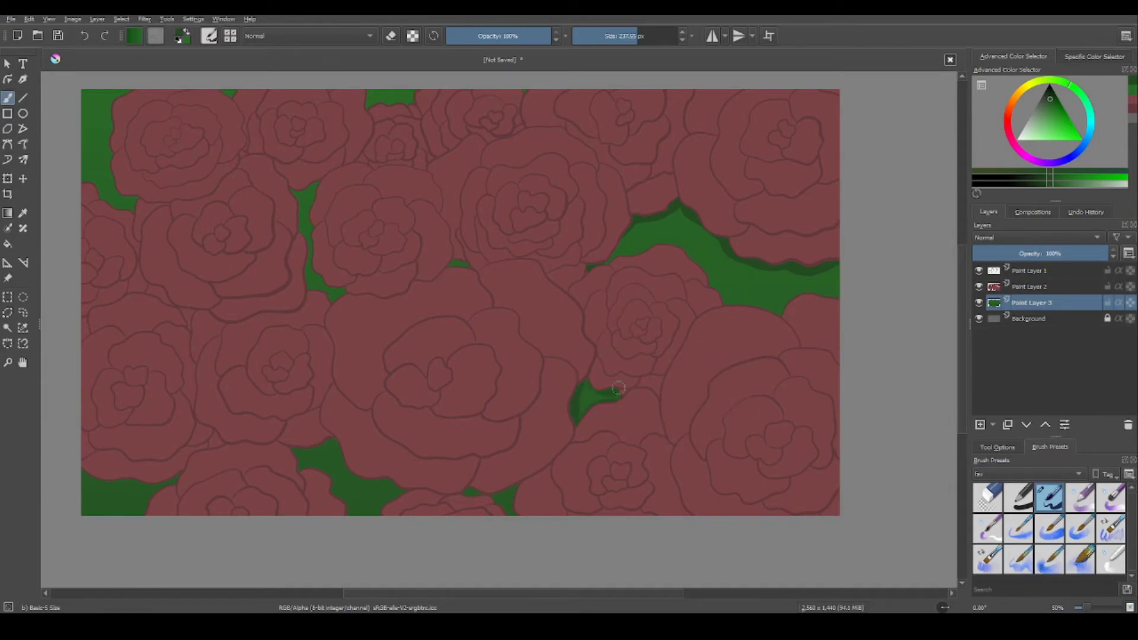
pyautogui.moveTo(610, 317); pyautogui.dragTo(838, 338)
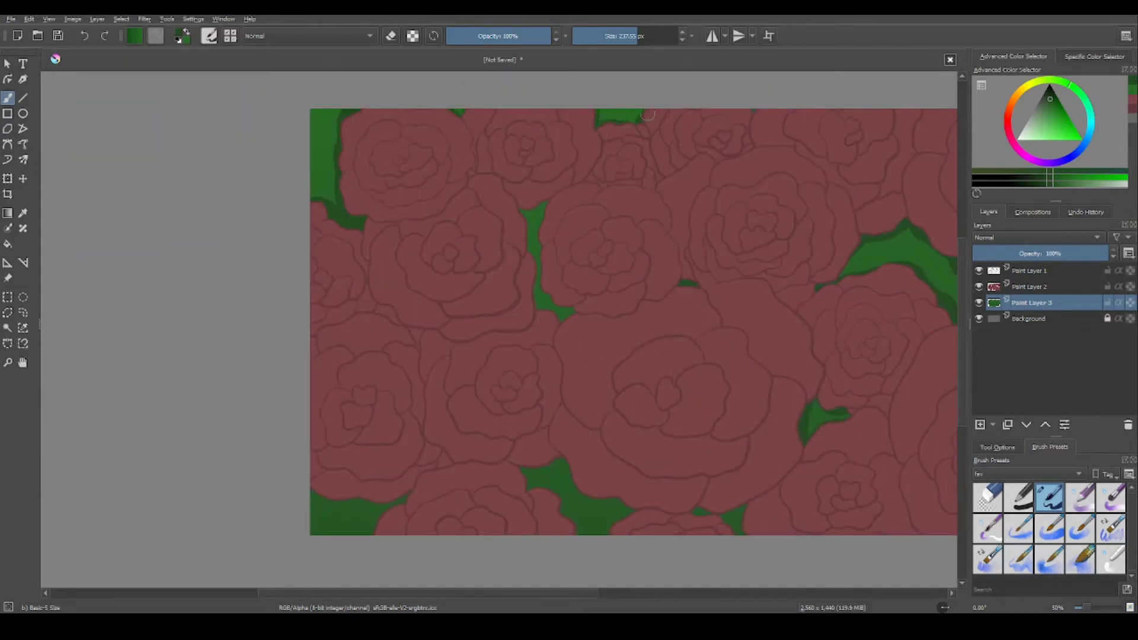
pyautogui.scroll(-4, 543, 255)
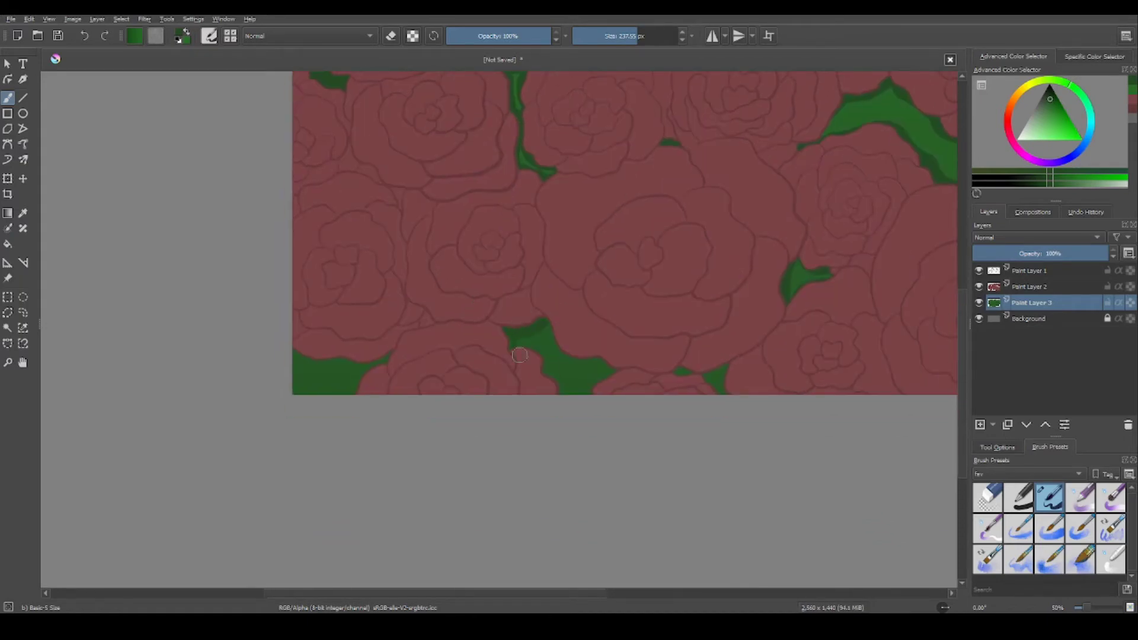
pyautogui.scroll(-1, 559, 342)
pyautogui.scroll(1, 686, 347)
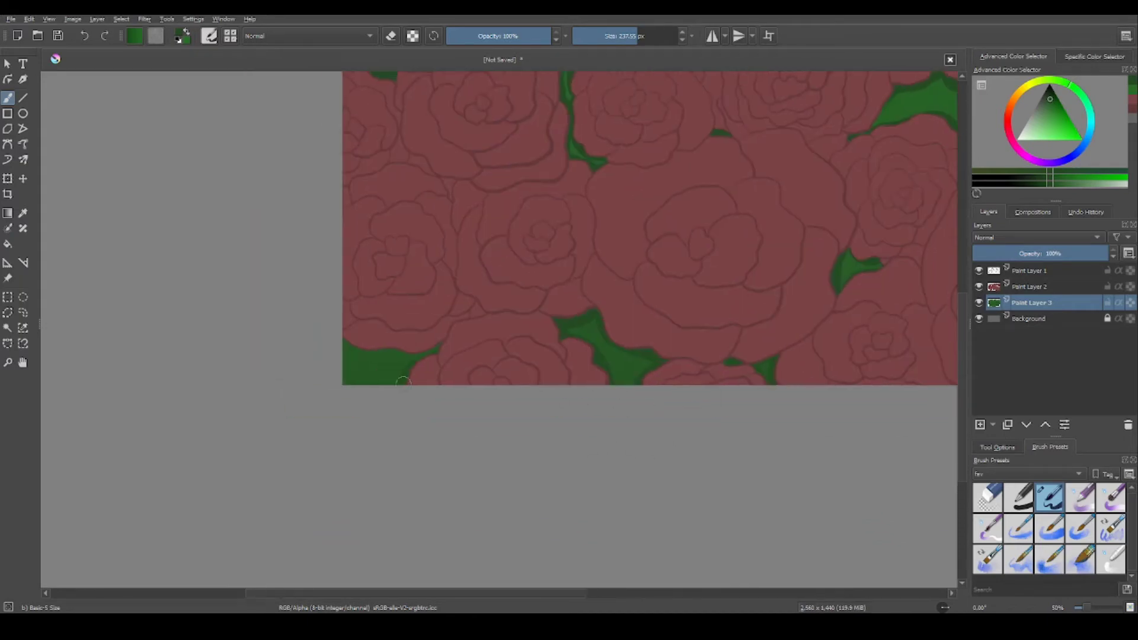
pyautogui.scroll(3, 409, 352)
# Shade the edges of all the green gaps with darker green using the WaterC Spread WideArea brush at 200 px.
pyautogui.press('/')
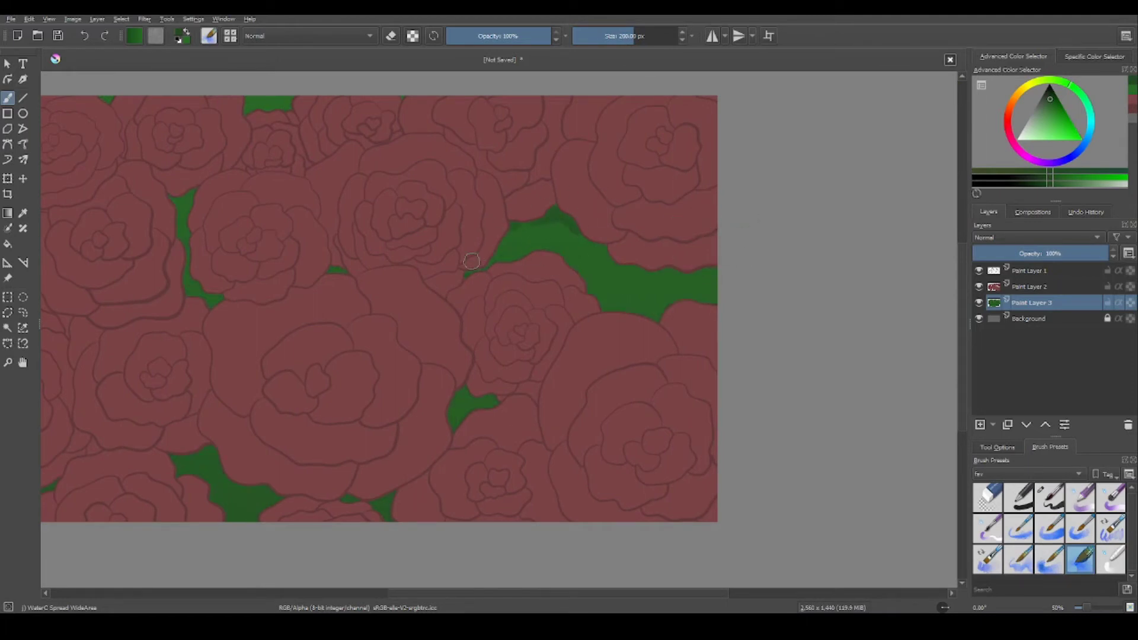
pyautogui.moveTo(545, 275); pyautogui.dragTo(568, 205)
pyautogui.scroll(3, 405, 165)
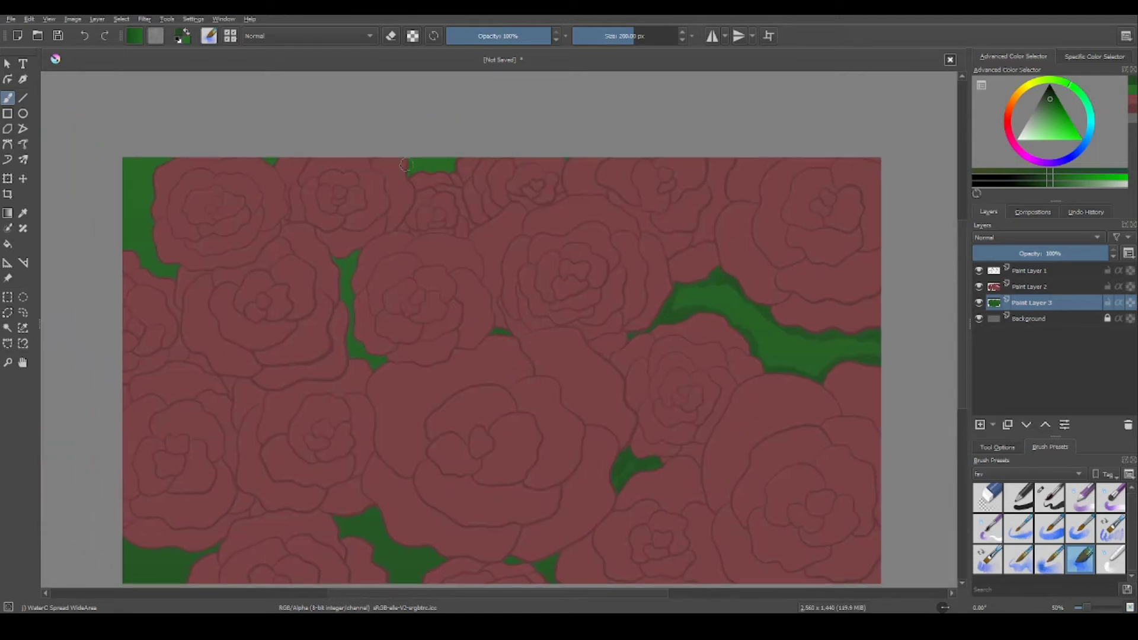
pyautogui.hscroll(-4, 466, 186)
pyautogui.scroll(-1, 467, 186)
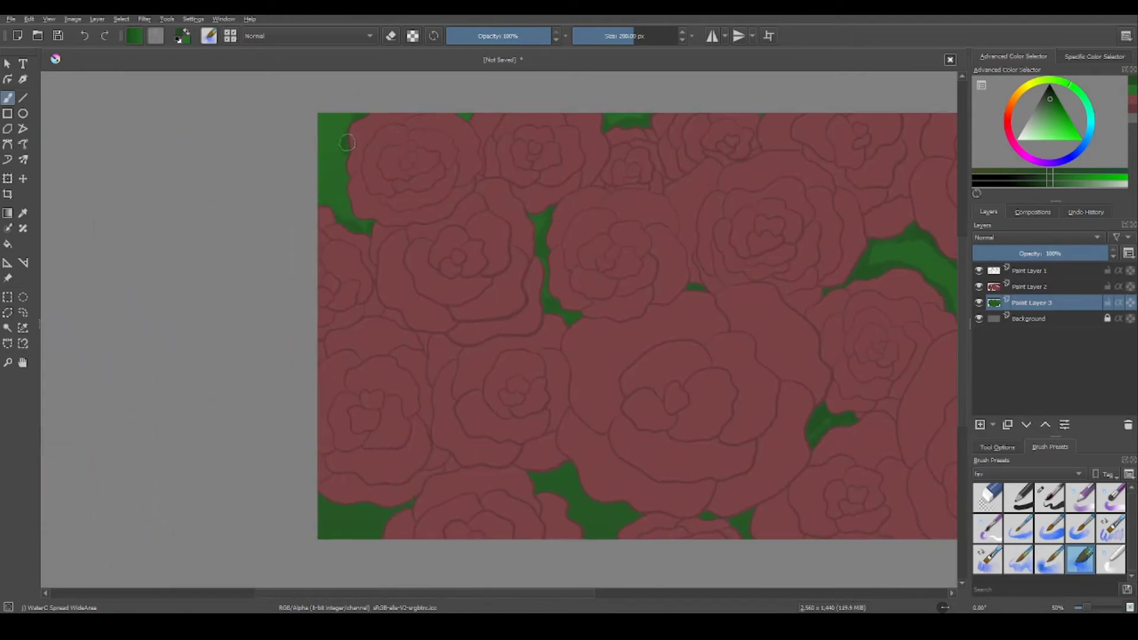
pyautogui.scroll(-5, 495, 245)
pyautogui.hscroll(4, 498, 419)
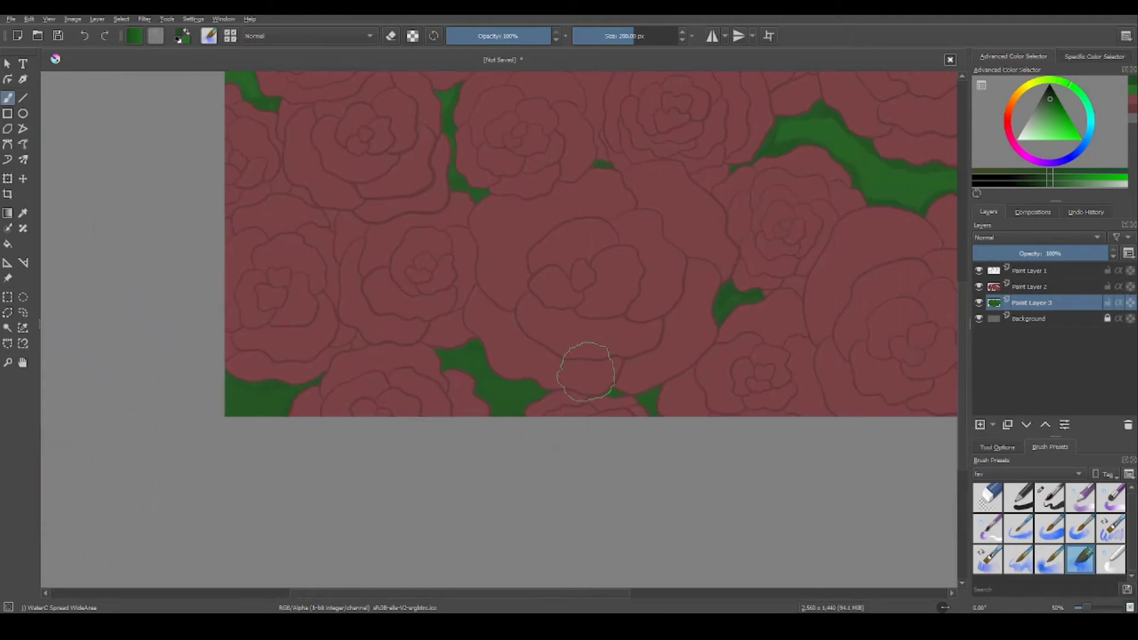
pyautogui.scroll(5, 612, 292)
pyautogui.hscroll(1, 611, 293)
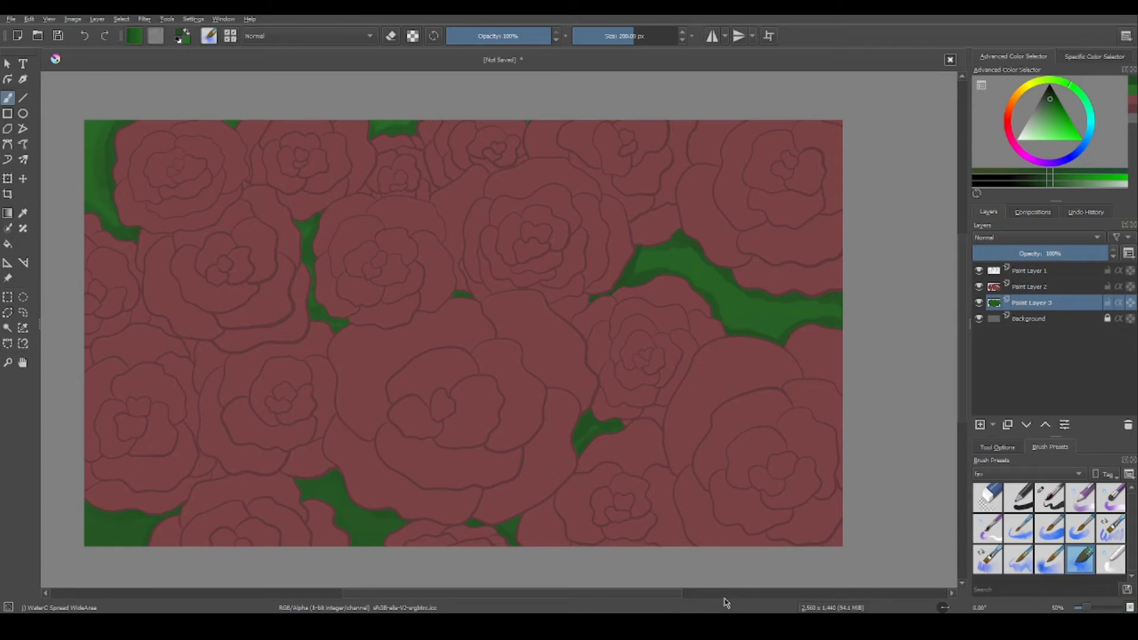
# Make Paint Layer 2 active, sample the muted red, switch back to the Basic-5 Size brush and keep Paint Layer 1 visible.
pyautogui.click(1035, 287)
pyautogui.click(979, 270)
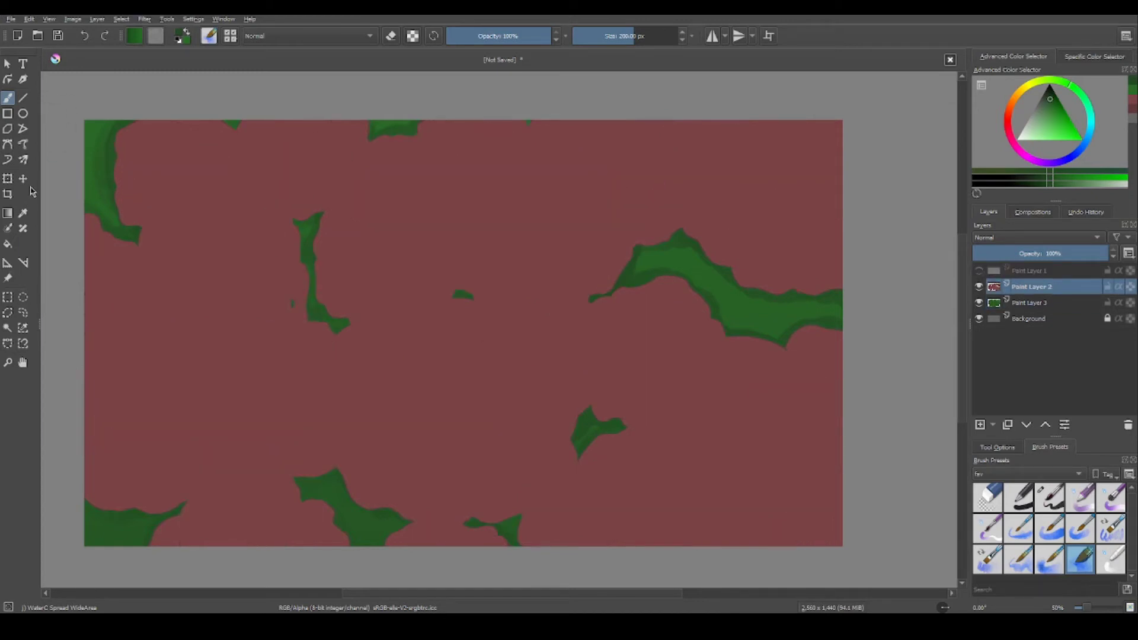
pyautogui.keyDown('ctrl'); pyautogui.click(290, 290); pyautogui.keyUp('ctrl')
pyautogui.press('/')
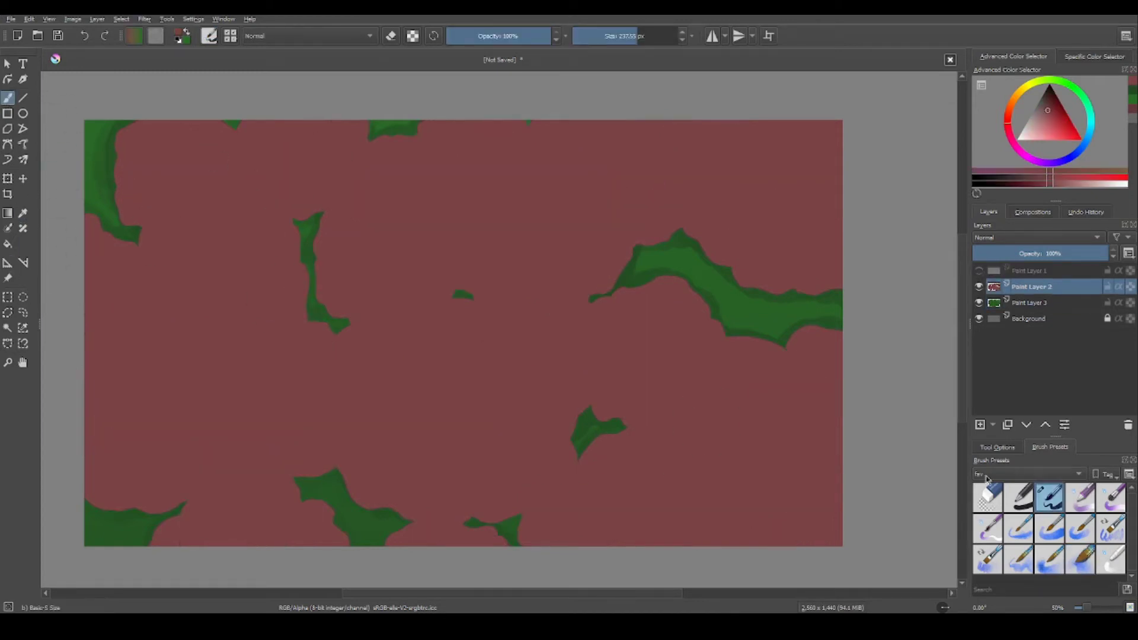
pyautogui.click(979, 271)
pyautogui.click(979, 270)
pyautogui.click(978, 271)
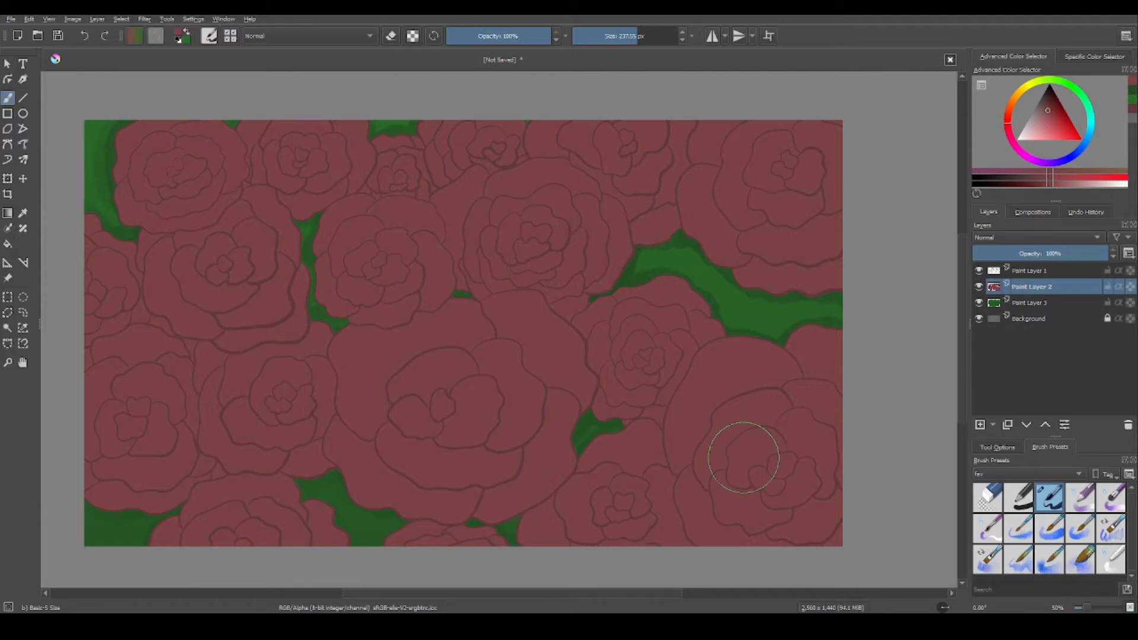
# Shade darker red beneath the lower petal edge of the upper-right rose with the brush reduced to 112.65 px.
pyautogui.scroll(1, 762, 356)
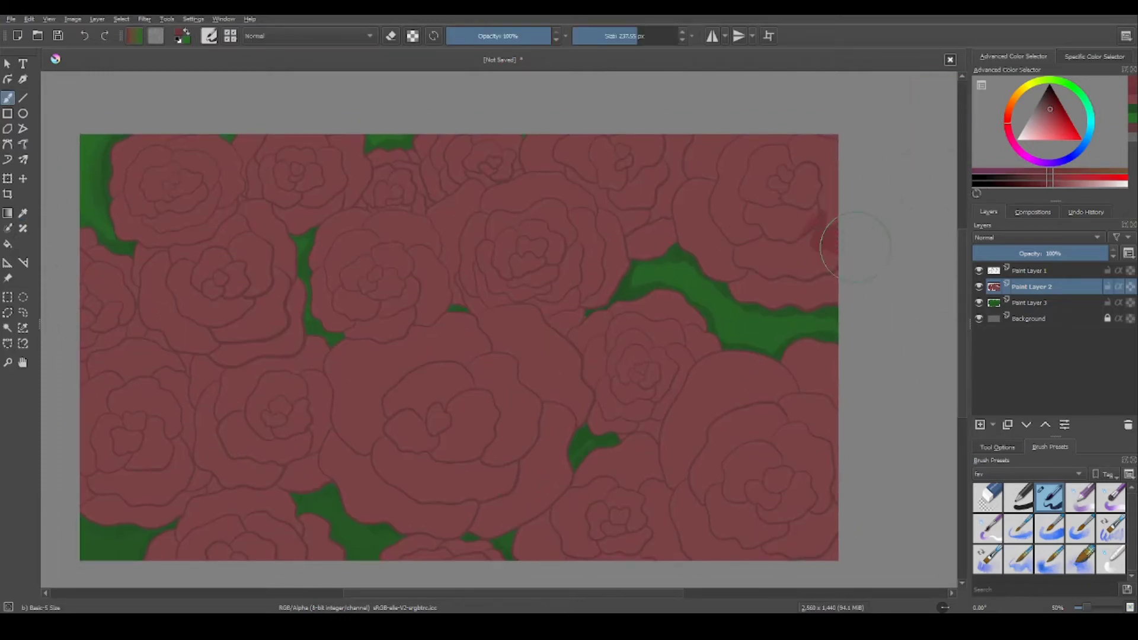
pyautogui.scroll(3, 866, 255)
pyautogui.press('[')
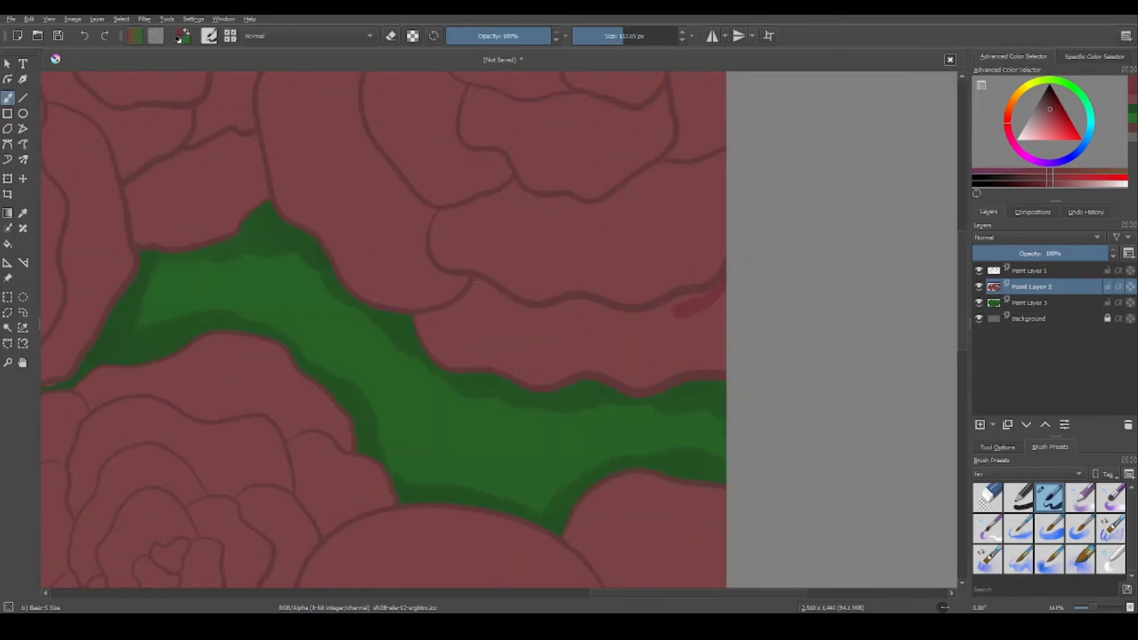
pyautogui.moveTo(711, 296)
pyautogui.mouseDown()
pyautogui.moveTo(475, 300)
pyautogui.moveTo(483, 284)
pyautogui.moveTo(487, 341)
pyautogui.mouseUp()
pyautogui.scroll(2, 461, 256)
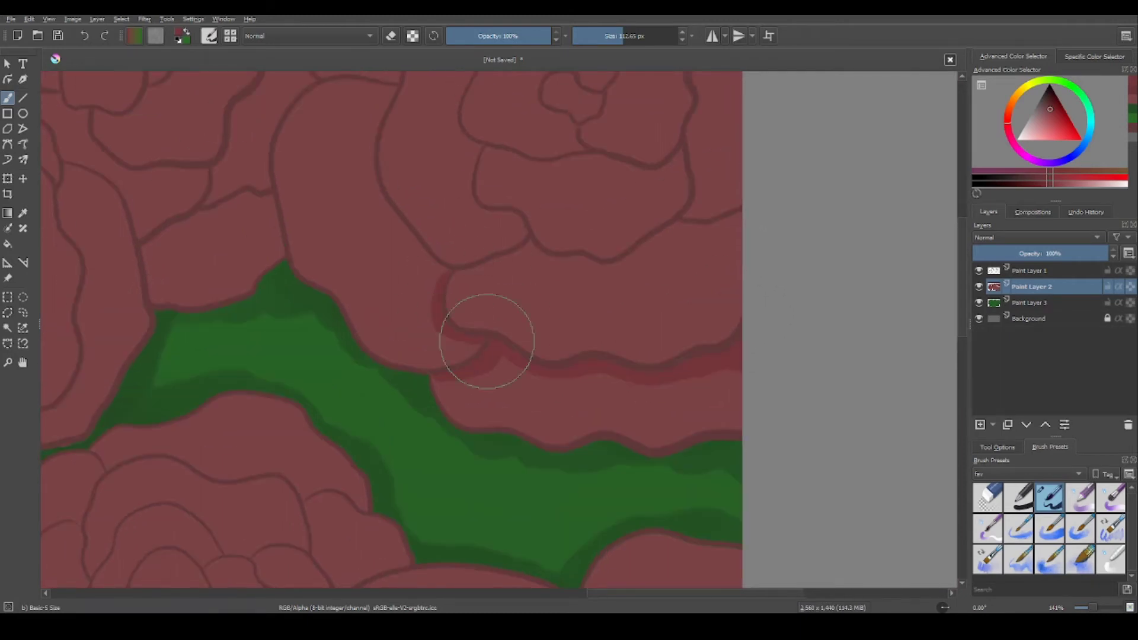
# Shade darker red along the left outer petal and beneath the middle petals of the upper-right rose.
pyautogui.scroll(2, 483, 339)
pyautogui.moveTo(430, 139); pyautogui.dragTo(420, 248)
pyautogui.moveTo(560, 341); pyautogui.dragTo(481, 368)
pyautogui.moveTo(441, 331); pyautogui.dragTo(563, 344)
pyautogui.scroll(2, 606, 318)
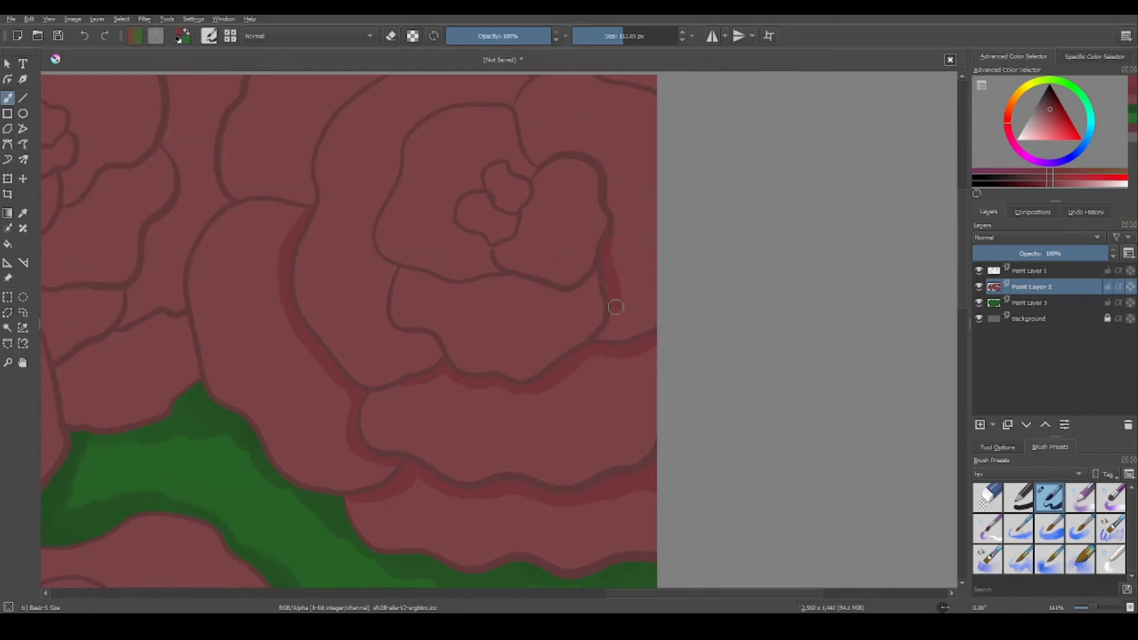
# Shade darker red beneath and beside the inner petals of the upper-right rose, down around the left side of its middle petal.
pyautogui.hscroll(-1, 585, 326)
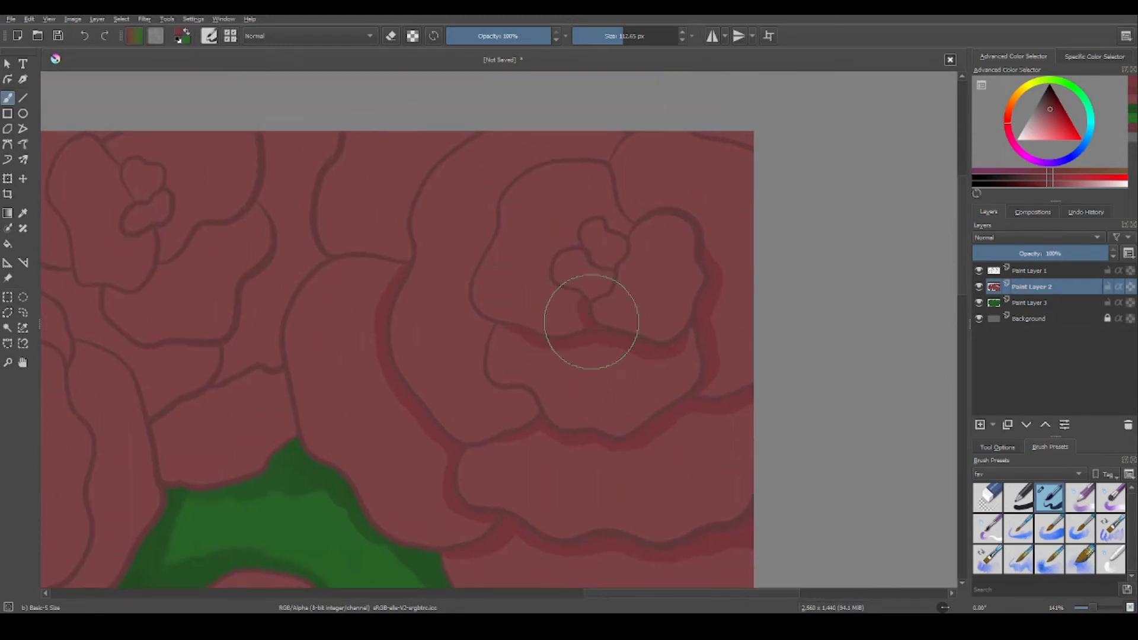
pyautogui.scroll(-1, 593, 351)
pyautogui.hscroll(-3, 593, 351)
pyautogui.scroll(2, 575, 287)
pyautogui.hscroll(4, 610, 225)
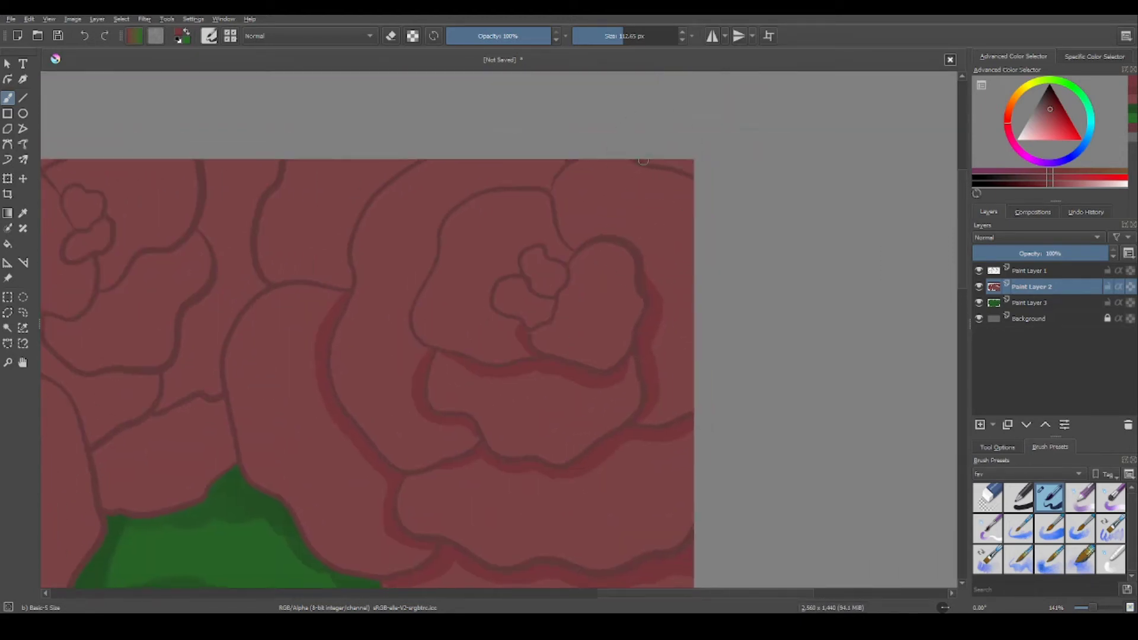
# Shade darker red around the top of the upper-right rose's centre and along its left inner and outer petal edges.
pyautogui.hscroll(-2, 611, 214)
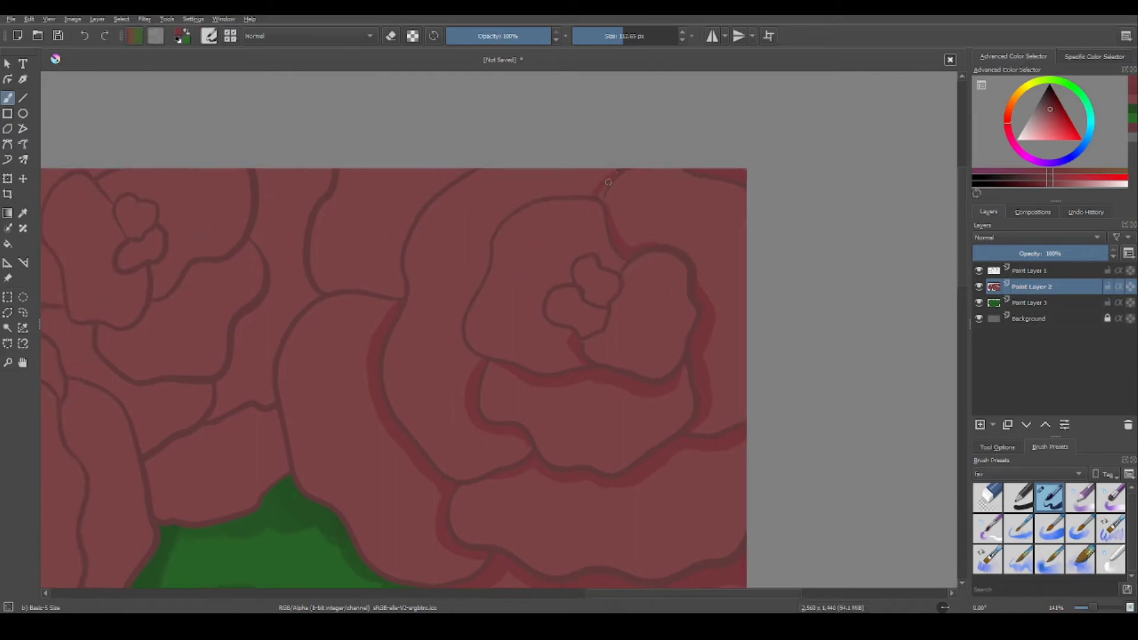
pyautogui.hscroll(-2, 599, 193)
pyautogui.scroll(-1, 598, 193)
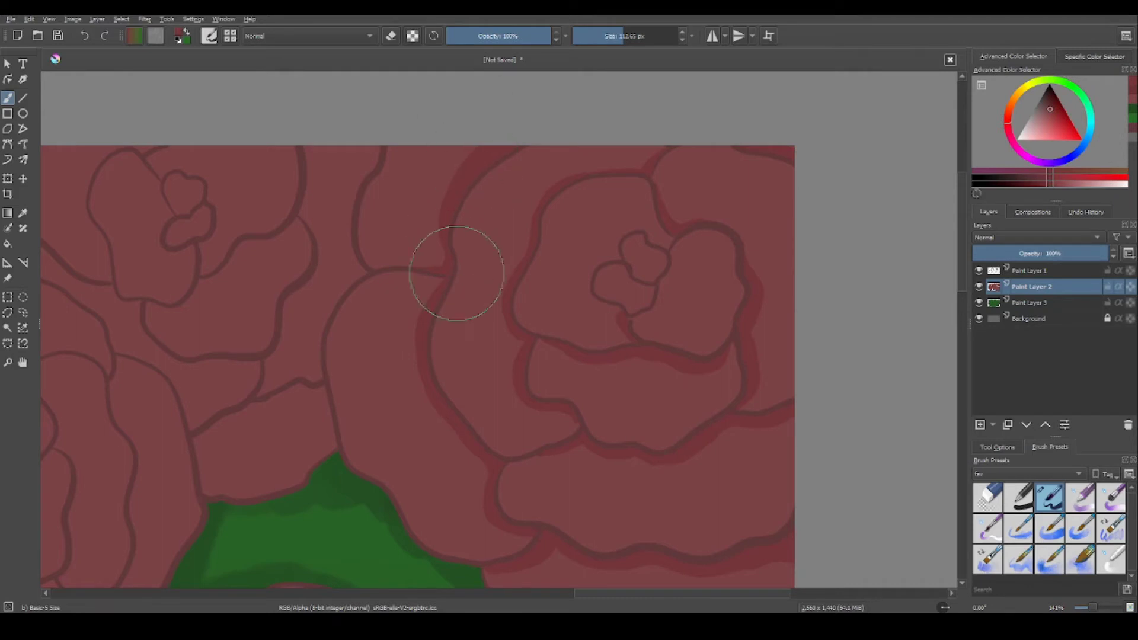
# Shade darker red on the petal above the large green gap and along the lower-right edge of the neighbouring top rose.
pyautogui.scroll(-5, 536, 244)
pyautogui.scroll(4, 651, 278)
pyautogui.hscroll(-6, 651, 278)
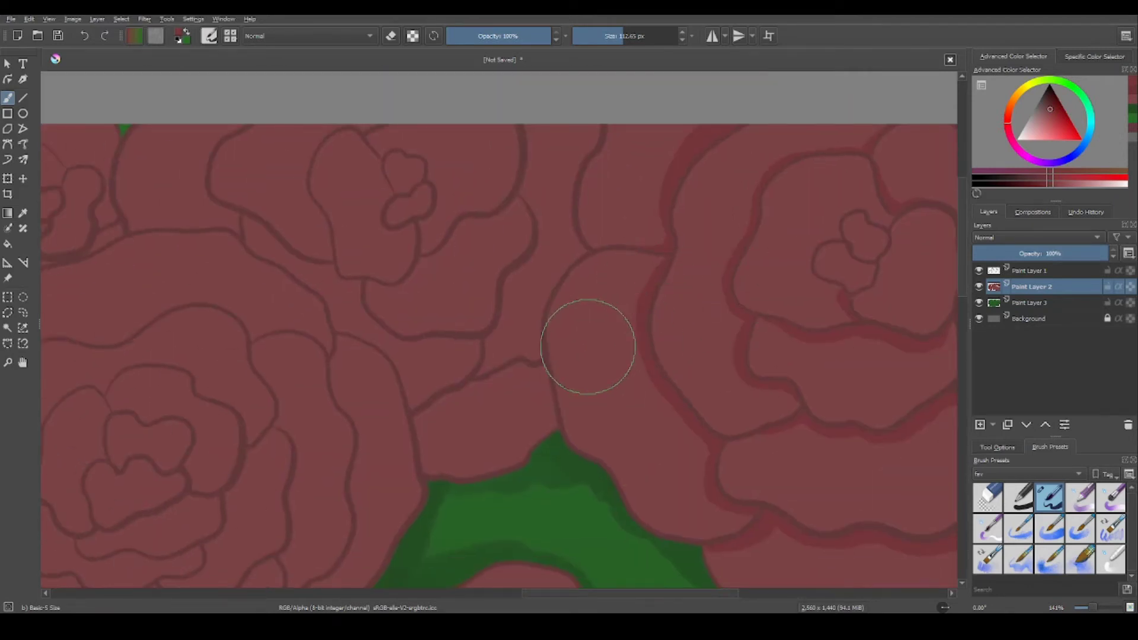
pyautogui.scroll(-1, 435, 381)
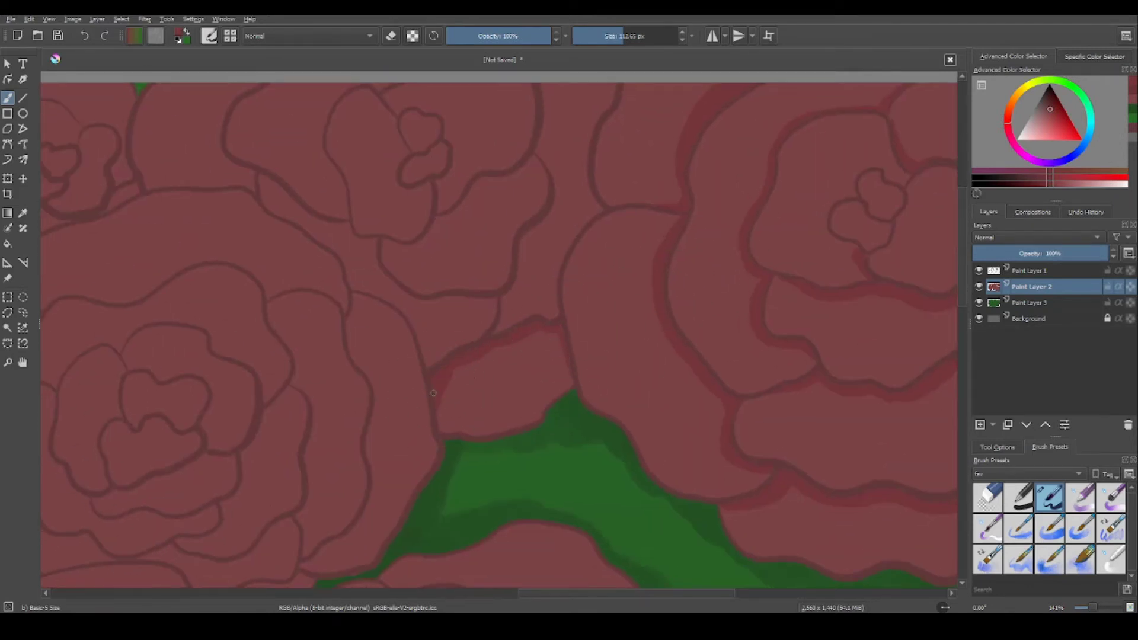
pyautogui.scroll(1, 538, 294)
pyautogui.hscroll(-4, 622, 330)
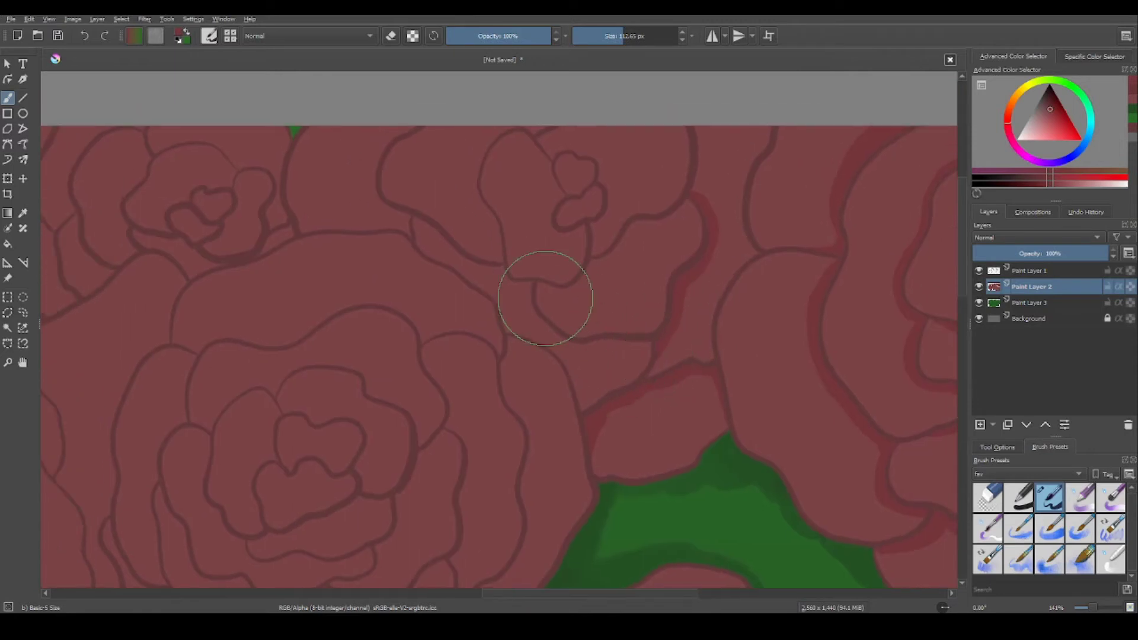
# Shade darker red beneath the lower petals and along the right outer edge of the top rose beside the upper-right rose.
pyautogui.hscroll(-2, 648, 331)
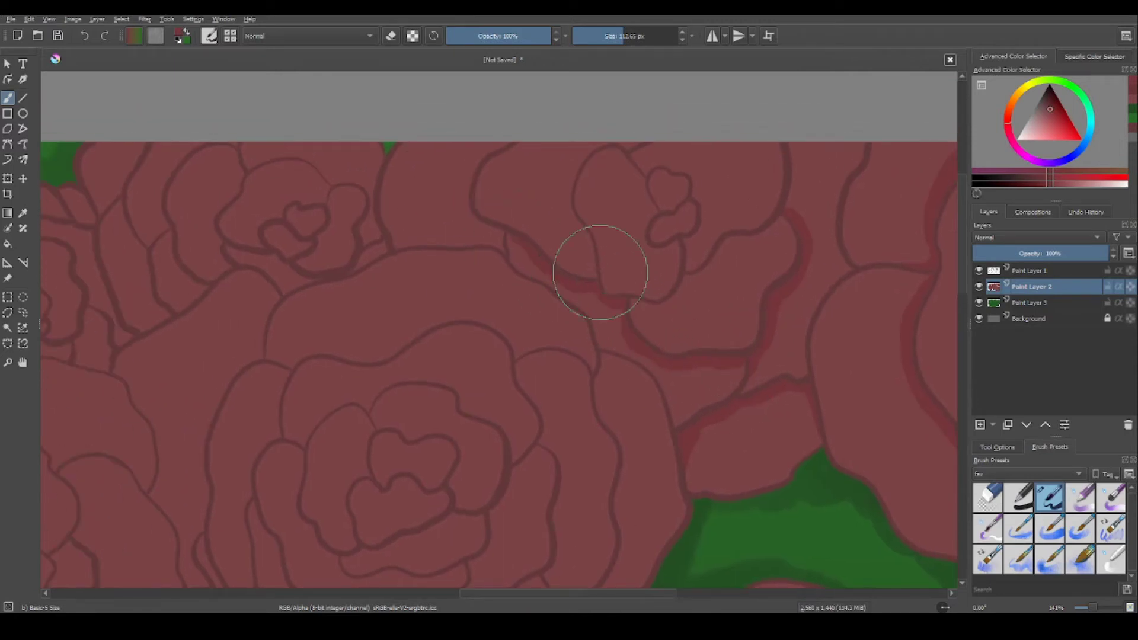
pyautogui.hscroll(2, 597, 267)
pyautogui.moveTo(433, 240); pyautogui.dragTo(611, 275)
pyautogui.hscroll(-3, 691, 224)
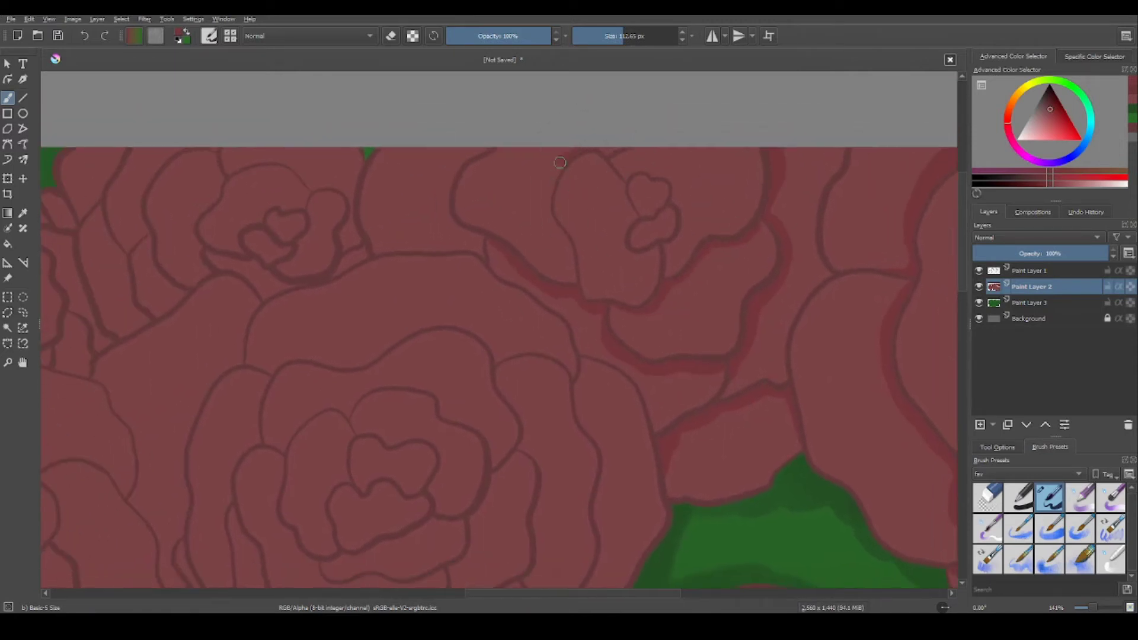
# Shade darker red around the bud, inner petals and left outer edge of that top rose, plus the petal to its right.
pyautogui.scroll(1, 573, 277)
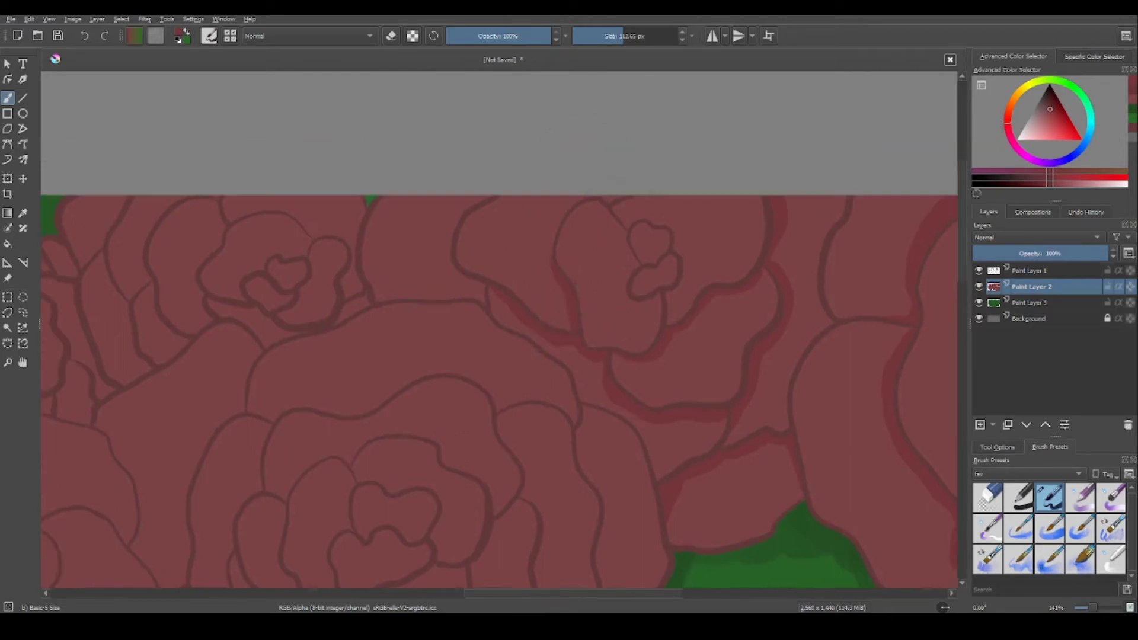
pyautogui.hscroll(1, 650, 247)
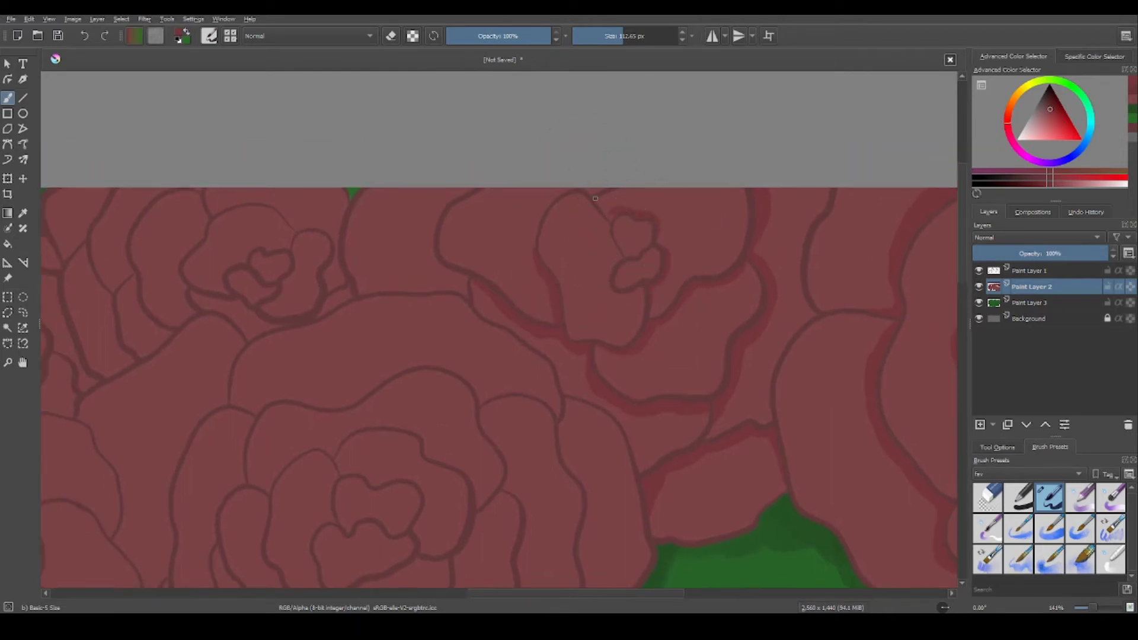
pyautogui.hscroll(-2, 718, 259)
pyautogui.scroll(-1, 719, 260)
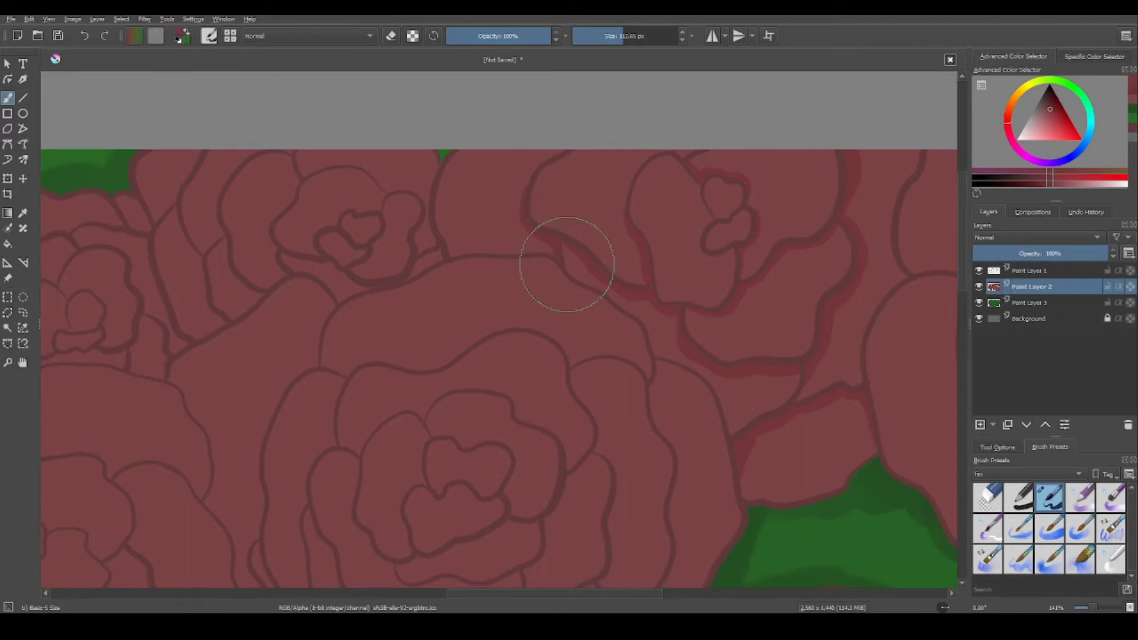
pyautogui.scroll(1, 567, 264)
pyautogui.hscroll(5, 534, 313)
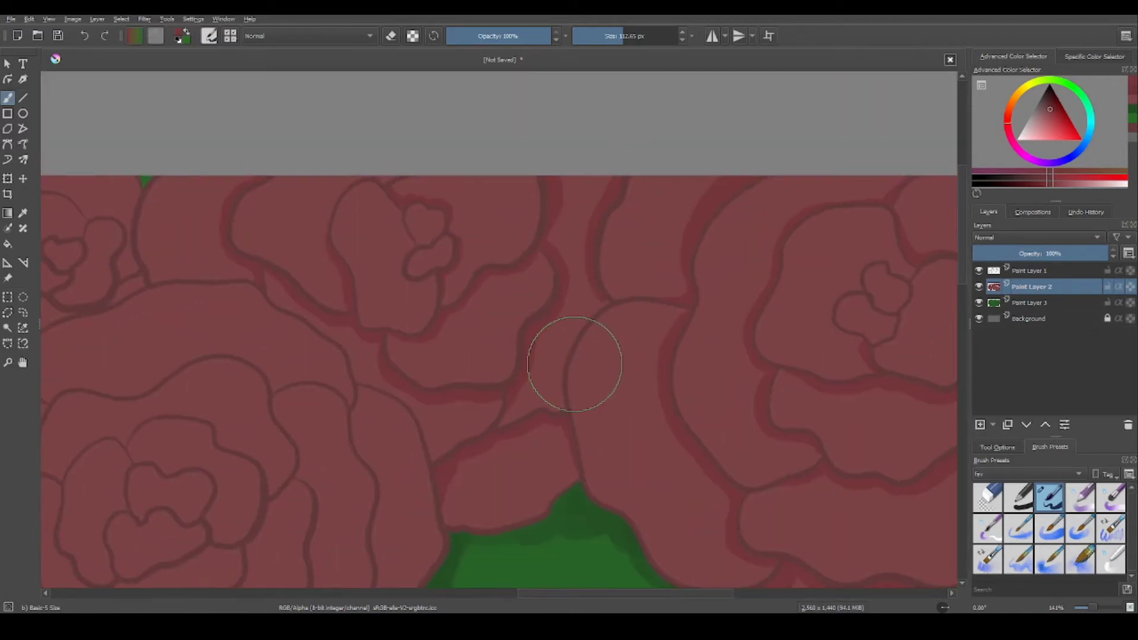
# Fill the gap beside the next top rose to the left with darker red and shade beneath its lower petals.
pyautogui.hscroll(5, 597, 245)
pyautogui.scroll(-2, 686, 356)
pyautogui.scroll(3, 740, 311)
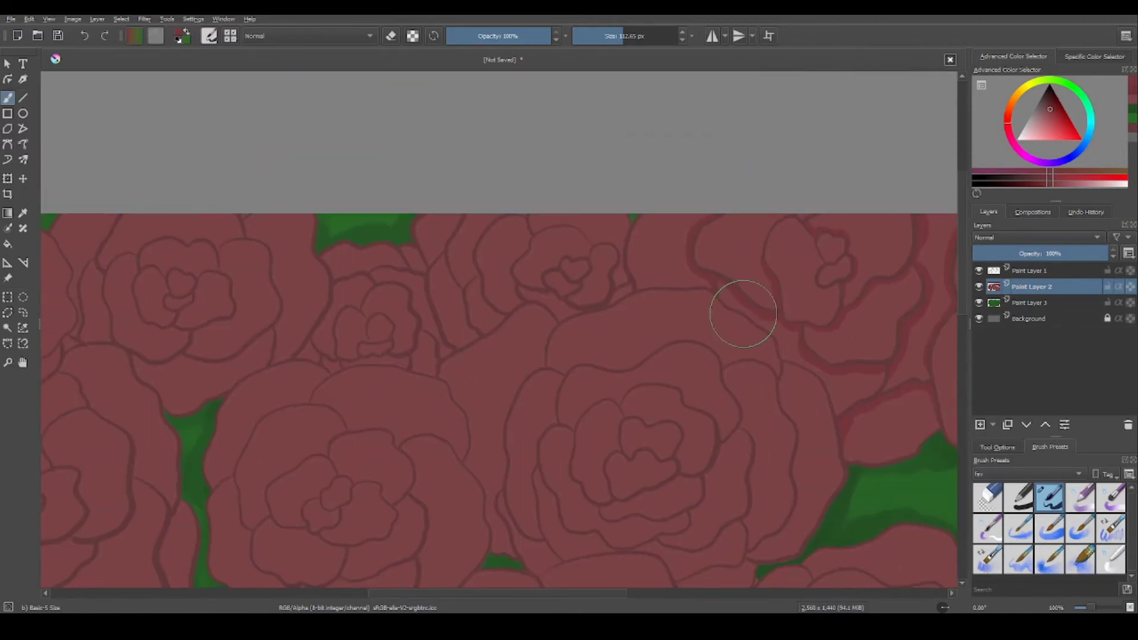
pyautogui.hscroll(-4, 604, 272)
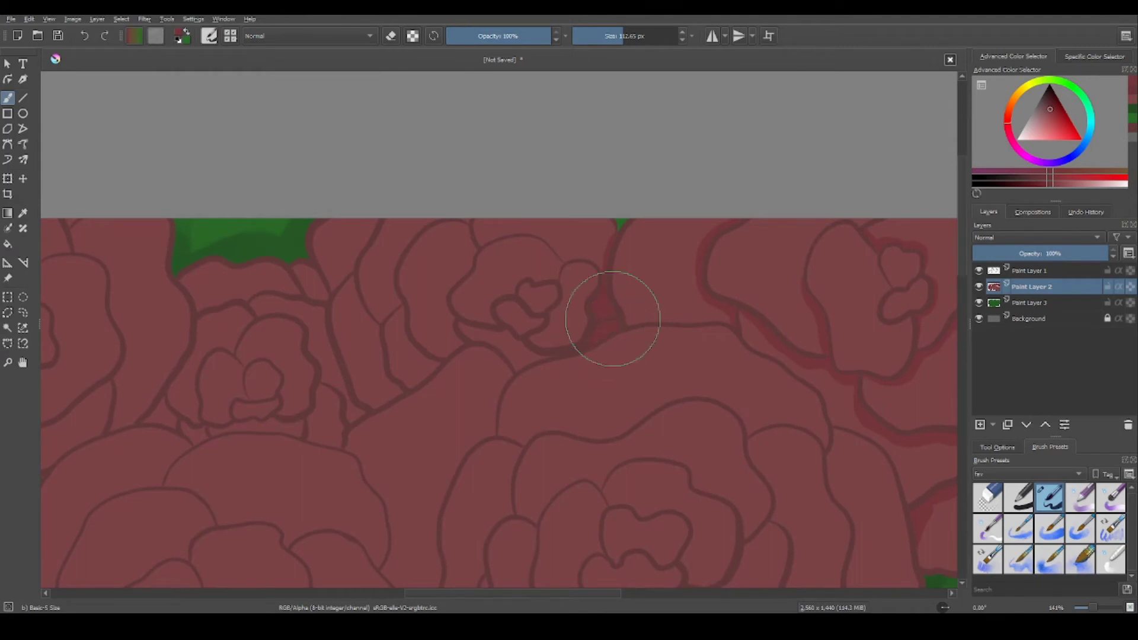
pyautogui.hscroll(-1, 612, 319)
pyautogui.scroll(-1, 612, 319)
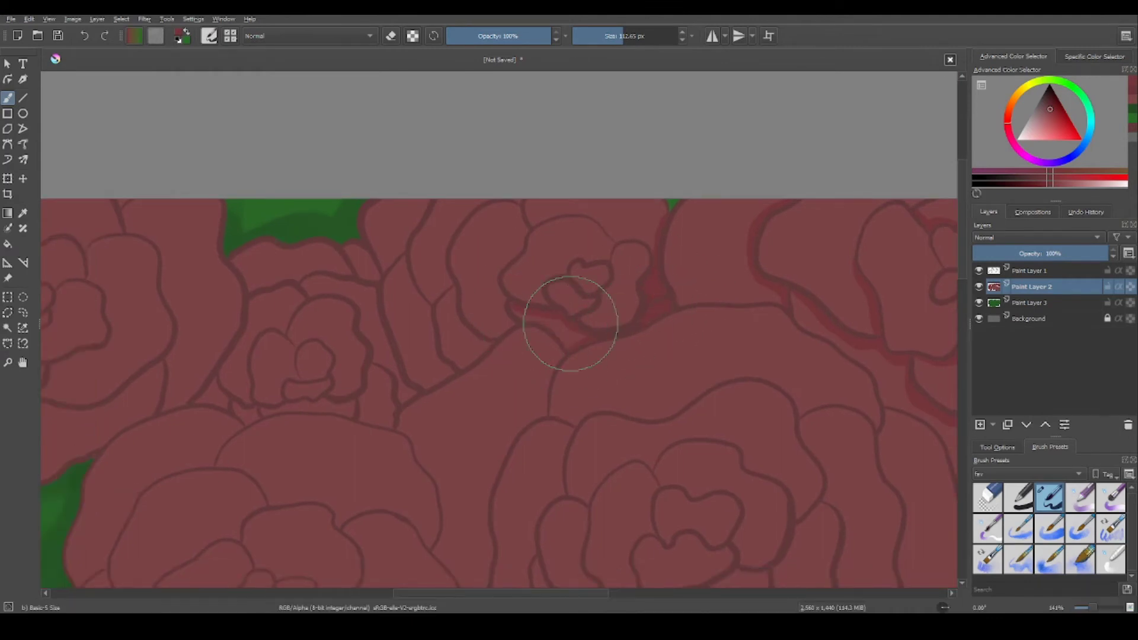
# Shade darker red around the centre petals of the top rose right of the upper green gap.
pyautogui.scroll(1, 617, 297)
pyautogui.hscroll(-1, 617, 297)
pyautogui.hscroll(-1, 635, 310)
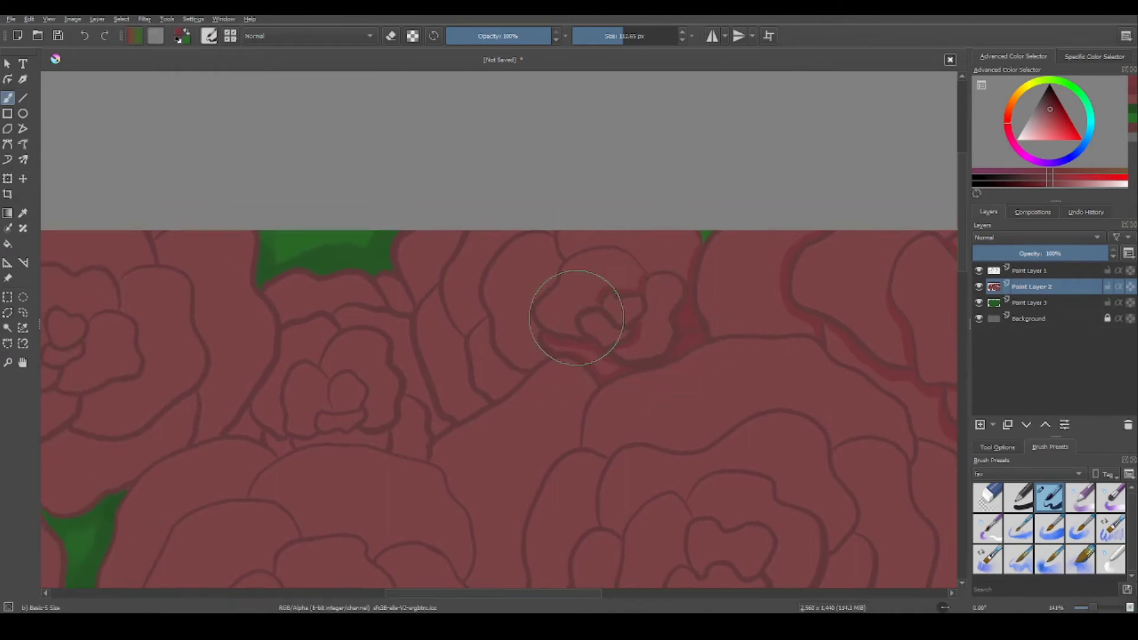
pyautogui.scroll(1, 576, 318)
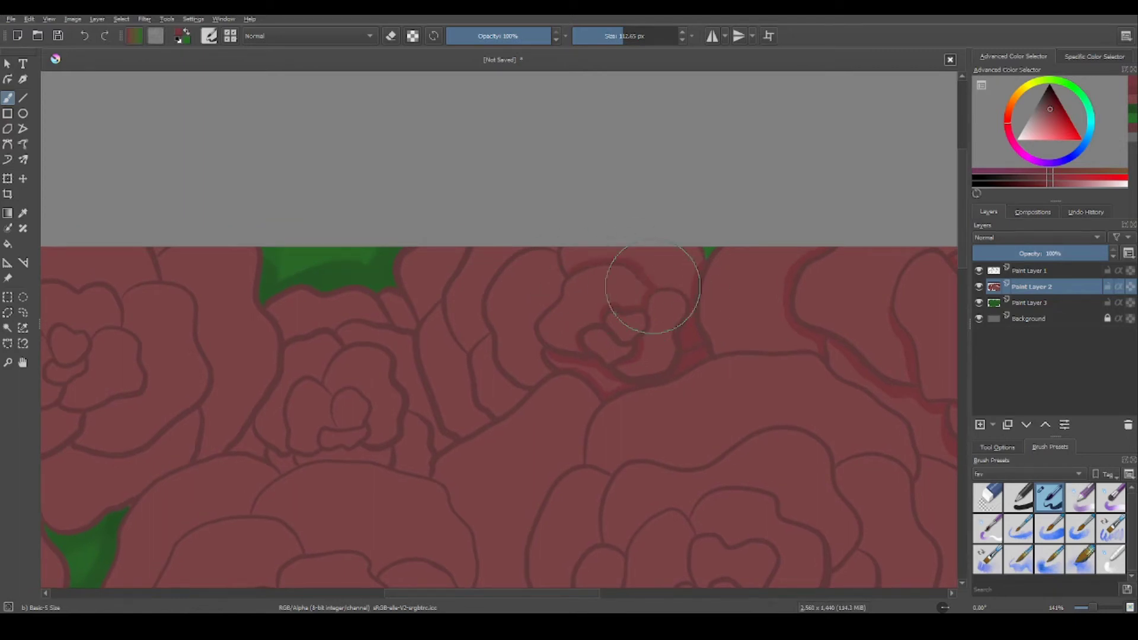
pyautogui.hscroll(-1, 618, 236)
pyautogui.scroll(-1, 618, 236)
pyautogui.scroll(-1, 591, 304)
pyautogui.hscroll(-1, 591, 305)
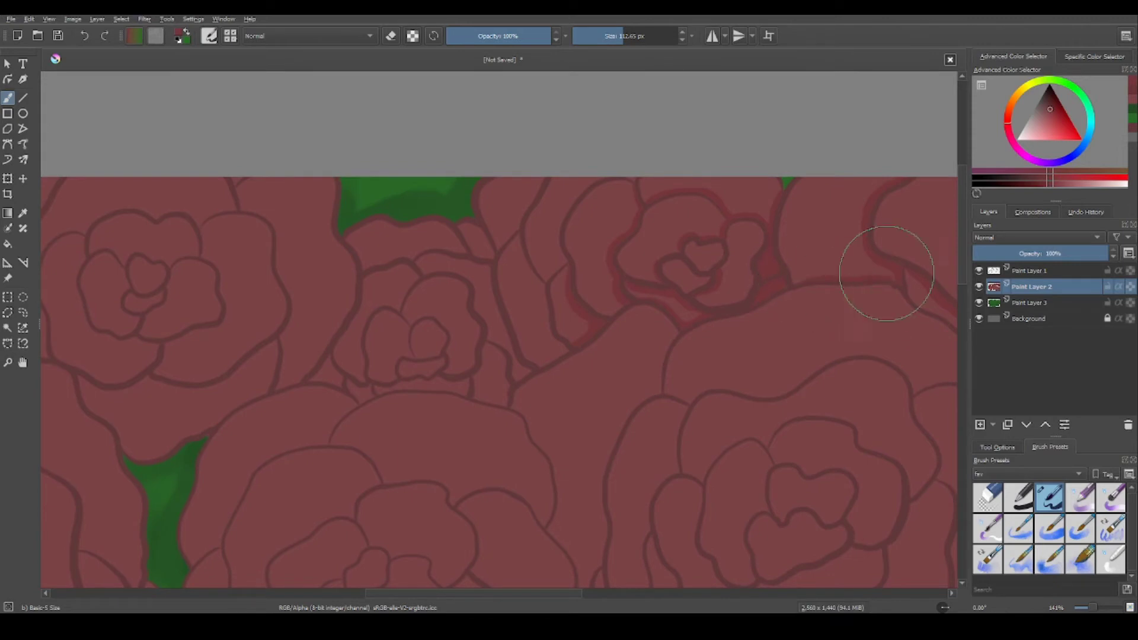
# Shade darker red between the left outer petals of that rose and on the small petal beside the upper green gap.
pyautogui.hscroll(-2, 792, 216)
pyautogui.scroll(1, 792, 216)
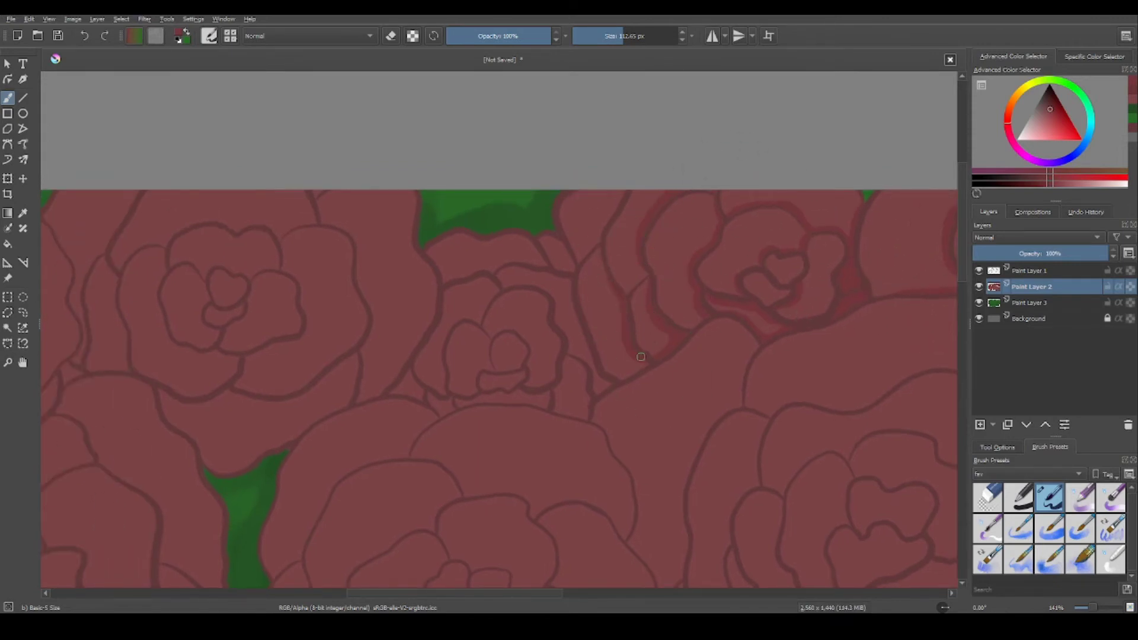
pyautogui.scroll(1, 644, 277)
pyautogui.hscroll(-1, 643, 278)
pyautogui.scroll(-2, 636, 254)
pyautogui.hscroll(-1, 636, 255)
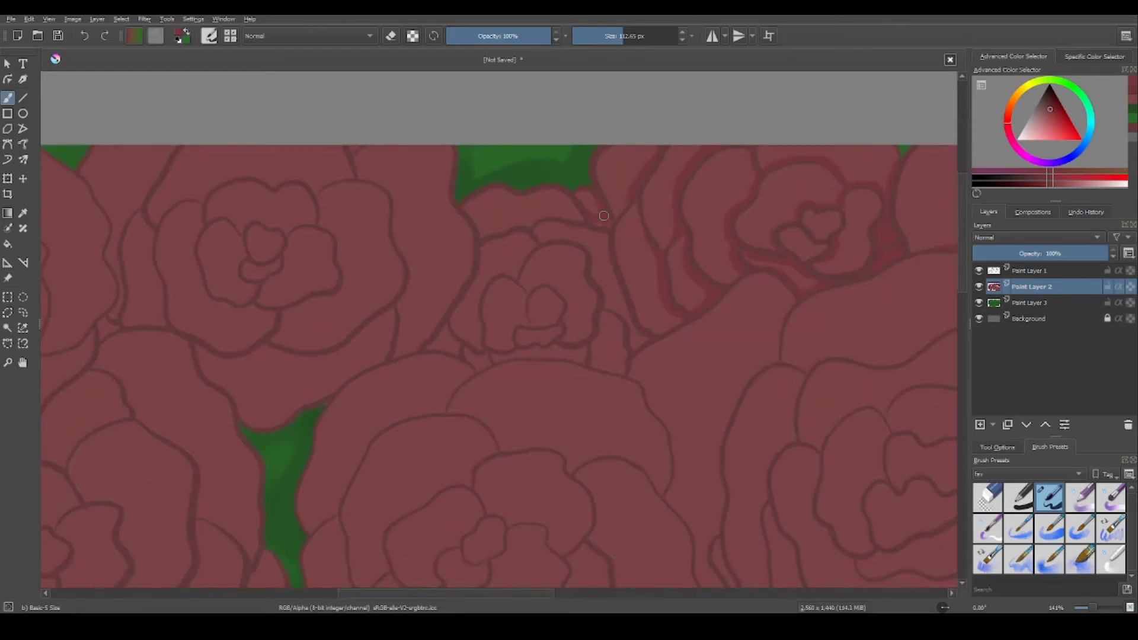
# Shade darker red along the right side of the small rose below the upper green gap and in the gaps beneath it.
pyautogui.scroll(-1, 669, 282)
pyautogui.hscroll(-1, 669, 282)
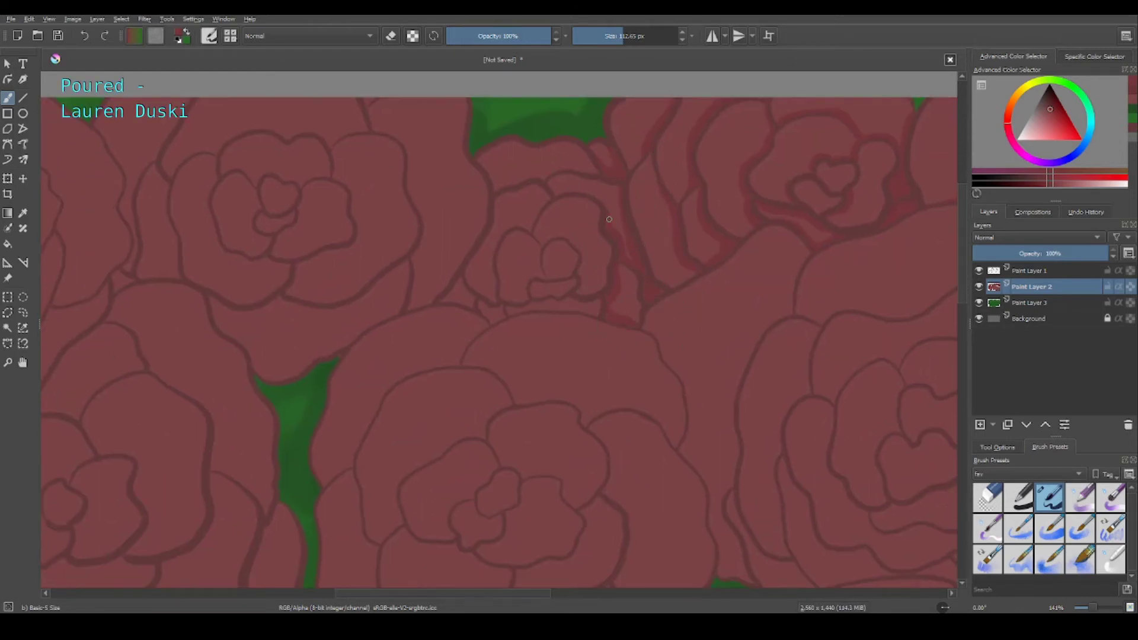
pyautogui.moveTo(635, 262)
pyautogui.mouseDown()
pyautogui.moveTo(724, 298)
pyautogui.moveTo(706, 262)
pyautogui.mouseUp()
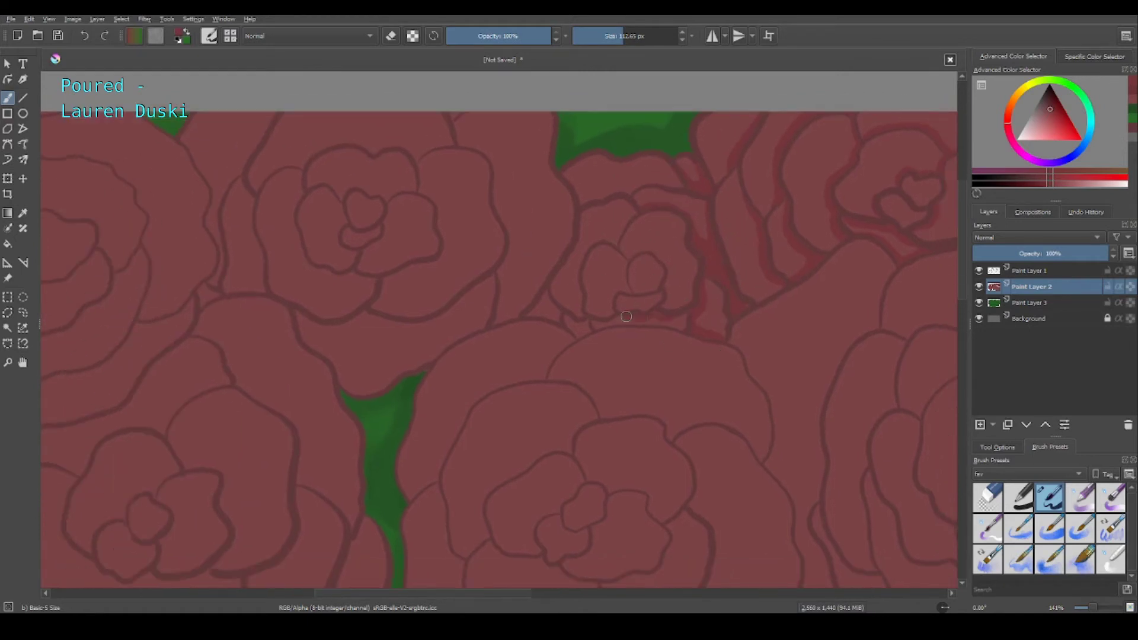
pyautogui.scroll(3, 612, 331)
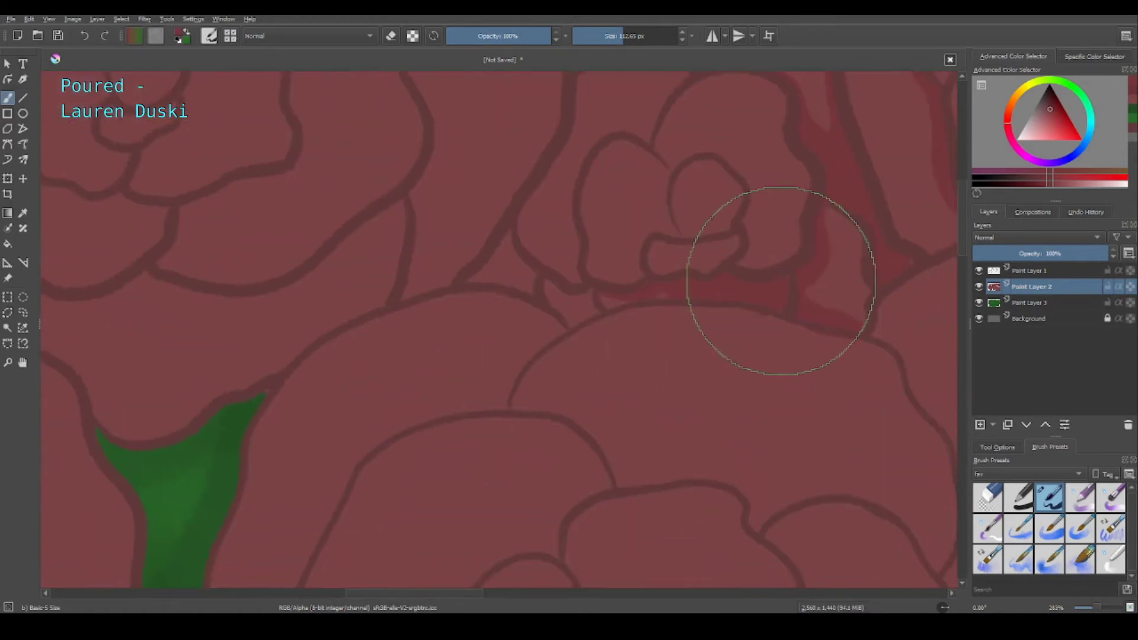
pyautogui.hscroll(-2, 711, 297)
pyautogui.moveTo(646, 294); pyautogui.dragTo(620, 322)
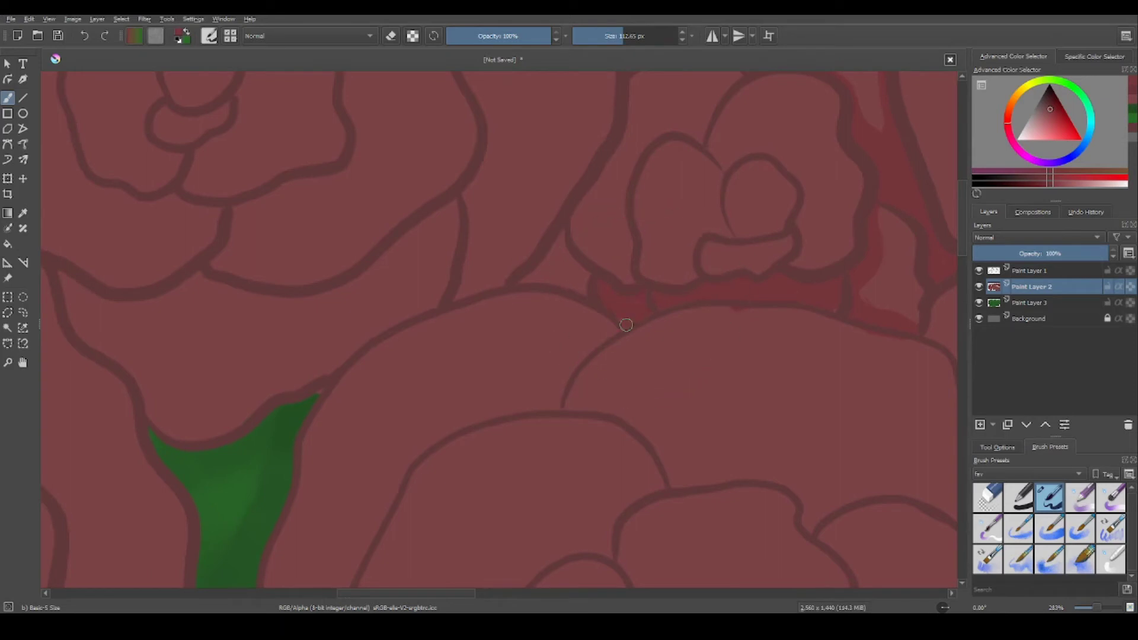
# Shade darker red above and left of the small rose's inner petals, its upper outer petal and the gap at its lower left.
pyautogui.hscroll(2, 620, 322)
pyautogui.scroll(1, 620, 323)
pyautogui.scroll(1, 719, 208)
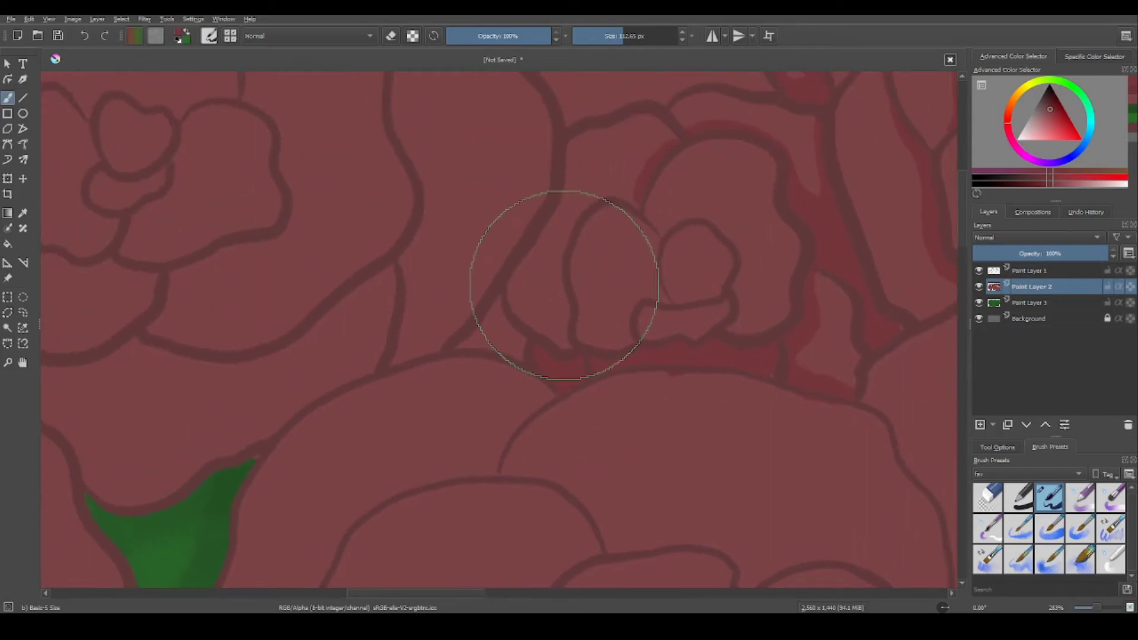
pyautogui.scroll(-2, 595, 241)
pyautogui.hscroll(-1, 595, 242)
pyautogui.hscroll(-2, 595, 241)
pyautogui.hscroll(2, 521, 322)
pyautogui.scroll(4, 521, 322)
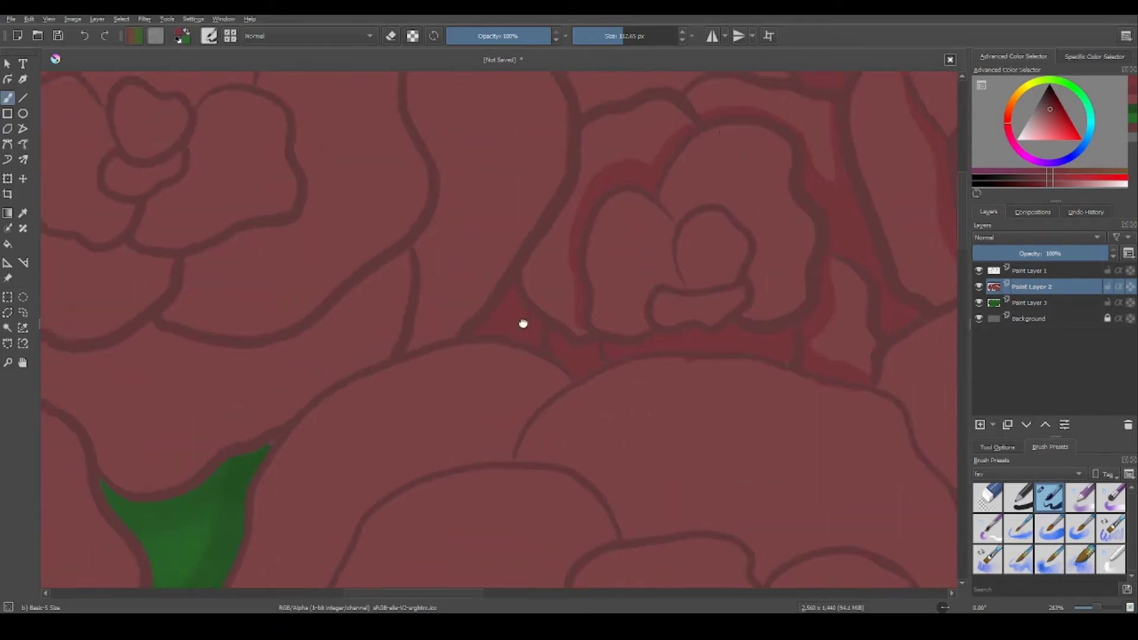
pyautogui.moveTo(599, 227); pyautogui.dragTo(666, 229)
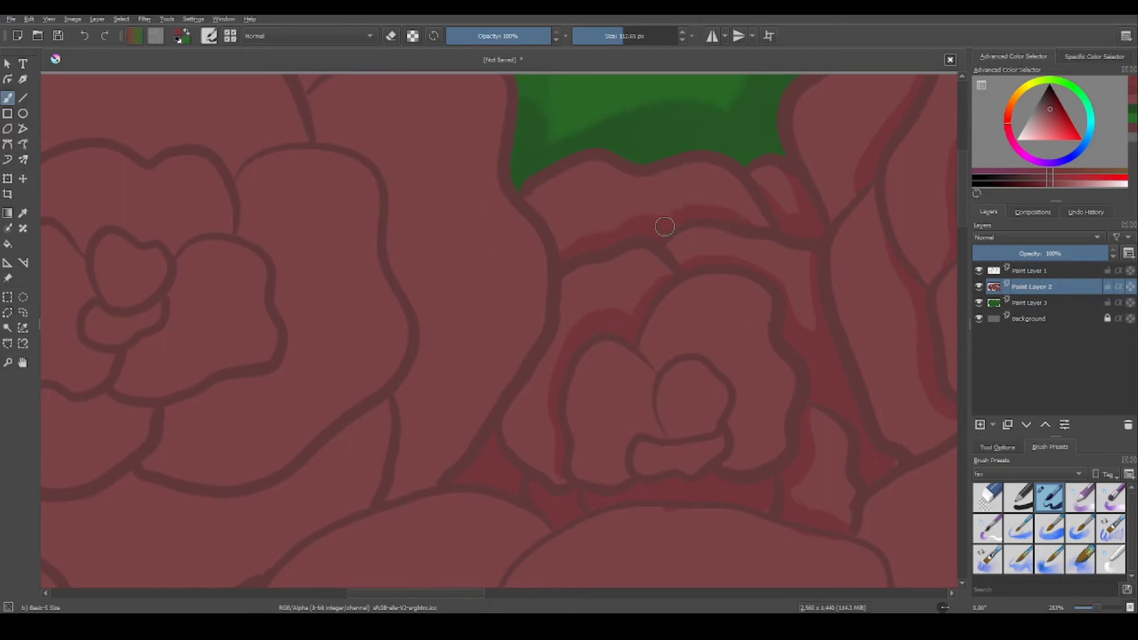
# Shade darker red around the bud at the centre of the small rose below the upper green gap.
pyautogui.scroll(-3, 729, 255)
pyautogui.hscroll(1, 623, 262)
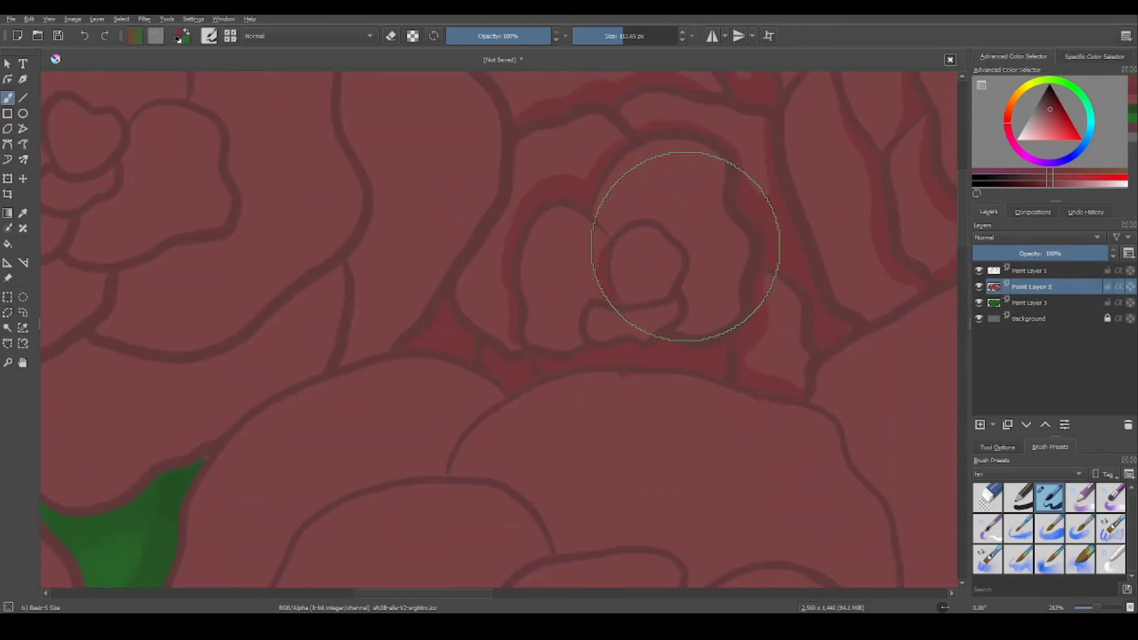
pyautogui.moveTo(685, 248); pyautogui.dragTo(680, 315)
pyautogui.scroll(-1, 689, 289)
pyautogui.scroll(2, 745, 344)
pyautogui.hscroll(-1, 745, 344)
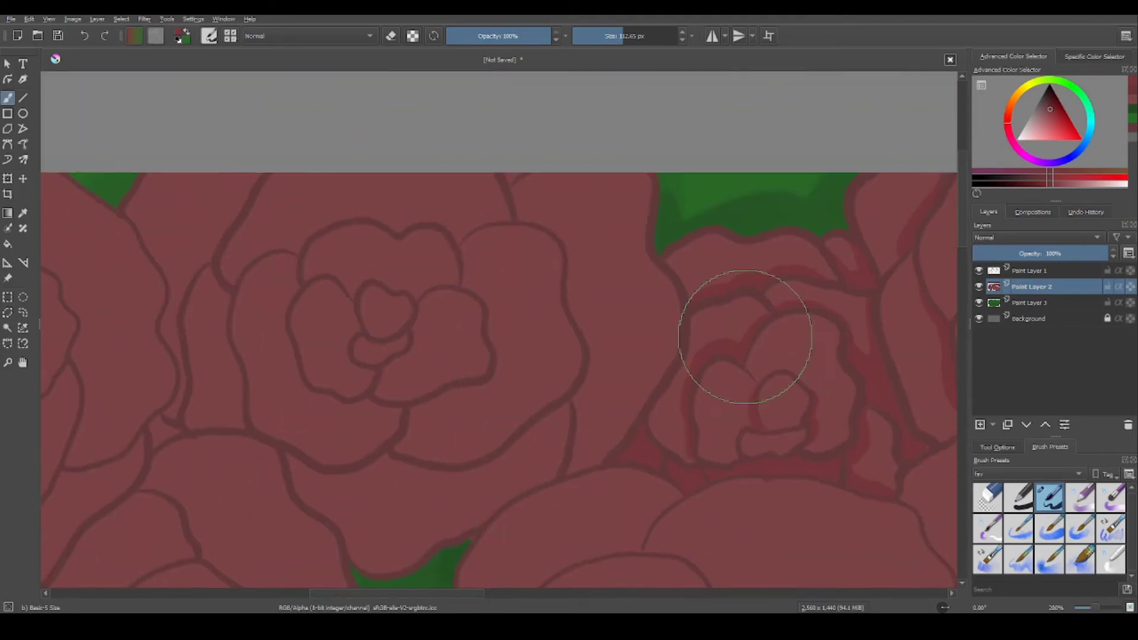
# Shade darker red along the right outer petal edge of the large rose left of the upper green gap, redoing the first stroke.
pyautogui.moveTo(530, 220); pyautogui.dragTo(590, 350)
pyautogui.hotkey('ctrl', 'z')
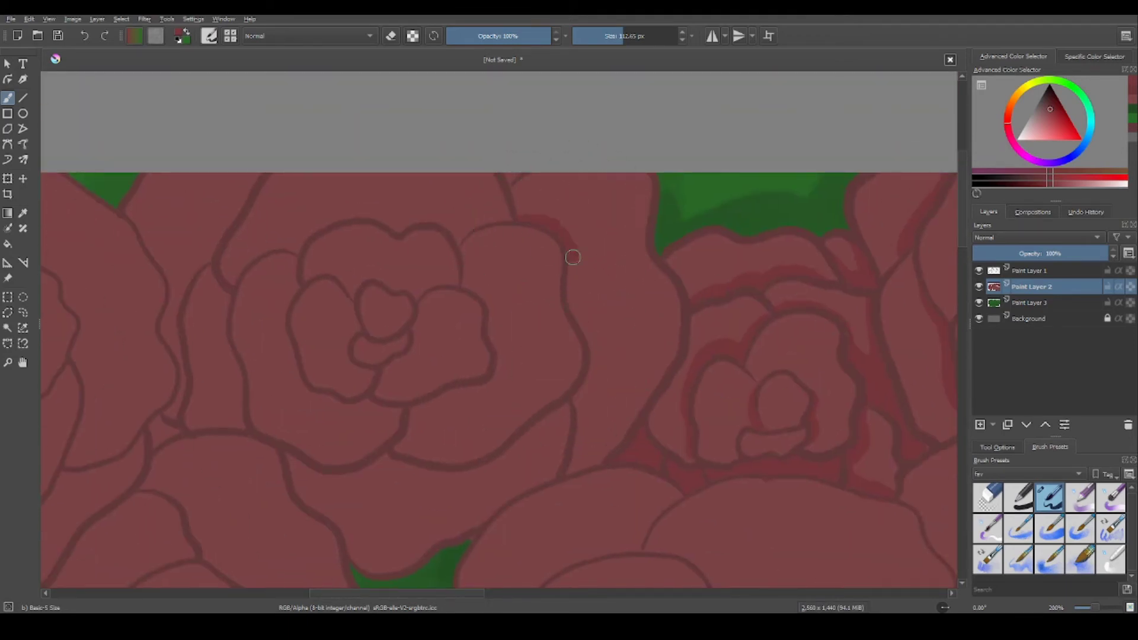
pyautogui.scroll(1, 577, 454)
pyautogui.hscroll(-2, 712, 463)
pyautogui.scroll(-2, 707, 229)
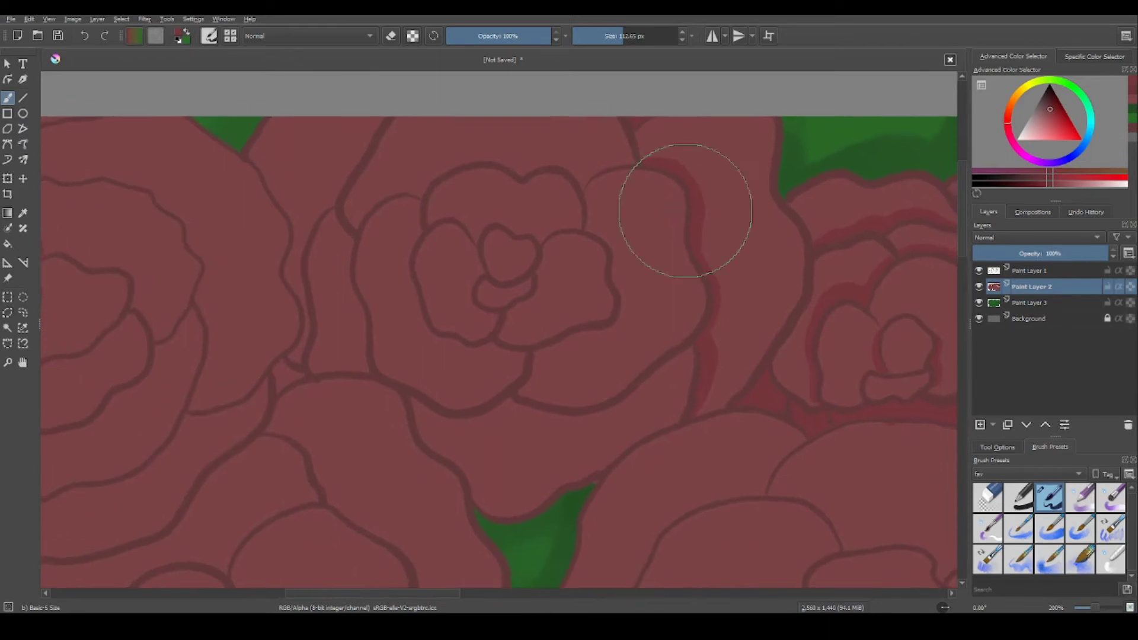
# Shade darker red beneath the lower petals of the large rose left of the upper green gap.
pyautogui.moveTo(675, 359)
pyautogui.mouseDown()
pyautogui.moveTo(538, 351)
pyautogui.moveTo(508, 394)
pyautogui.mouseUp()
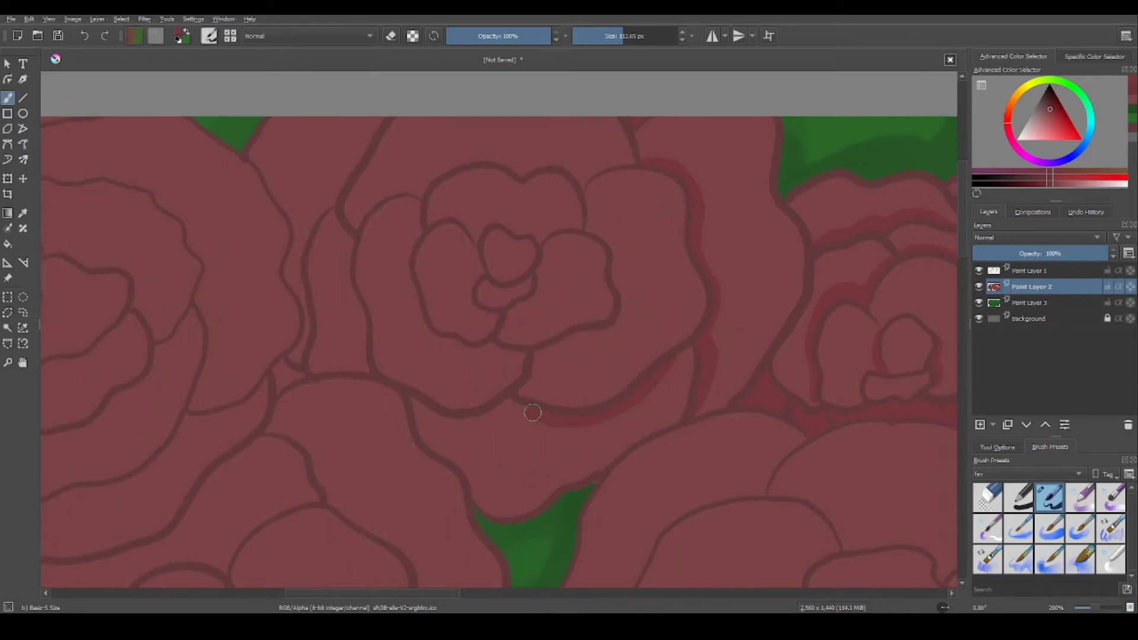
pyautogui.moveTo(426, 407)
pyautogui.mouseDown()
pyautogui.moveTo(528, 404)
pyautogui.moveTo(473, 497)
pyautogui.moveTo(436, 446)
pyautogui.moveTo(495, 429)
pyautogui.moveTo(483, 427)
pyautogui.moveTo(451, 438)
pyautogui.mouseUp()
pyautogui.moveTo(633, 308)
pyautogui.mouseDown()
pyautogui.moveTo(628, 354)
pyautogui.moveTo(702, 329)
pyautogui.mouseUp()
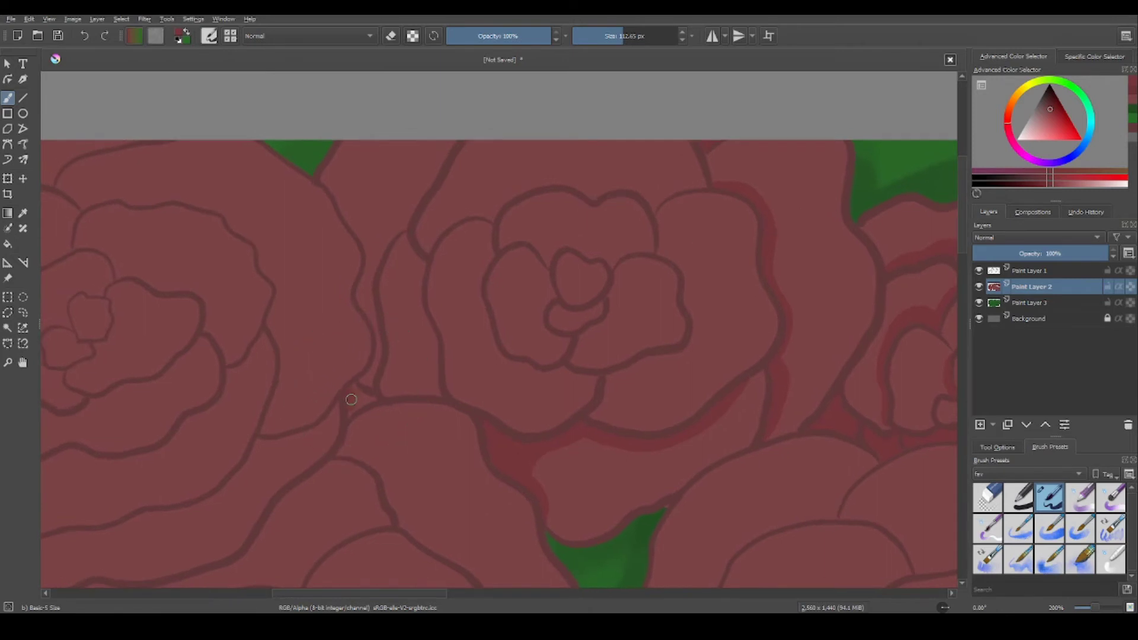
# Fill the small gap at the large rose's lower left with darker red and shade the petal at its upper left.
pyautogui.moveTo(370, 366); pyautogui.dragTo(384, 386)
pyautogui.moveTo(343, 205)
pyautogui.mouseDown()
pyautogui.moveTo(374, 237)
pyautogui.moveTo(441, 193)
pyautogui.mouseUp()
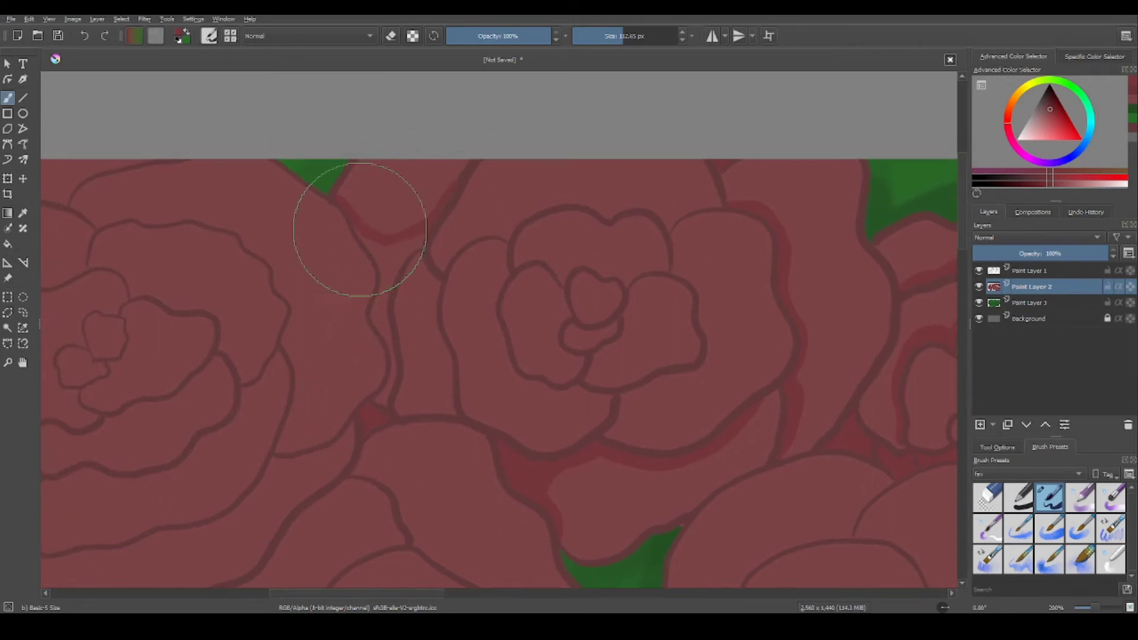
# Shade darker red in the gap and petal strip between the top-left rose and the large rose left of the upper green gap.
pyautogui.moveTo(360, 230); pyautogui.dragTo(374, 319)
pyautogui.scroll(1, 418, 267)
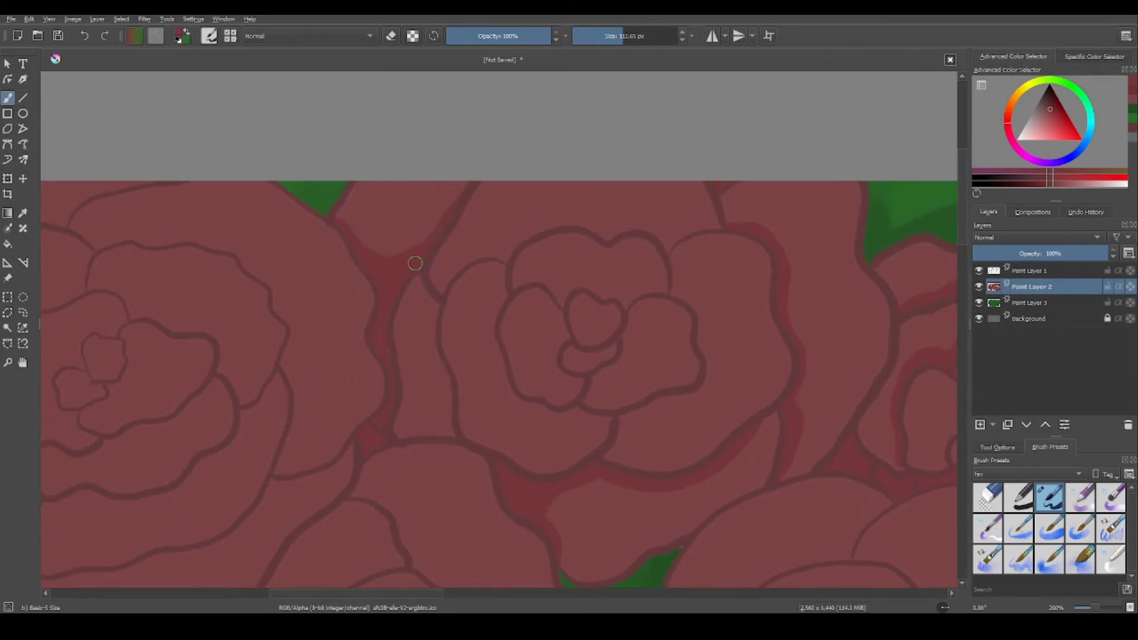
pyautogui.scroll(-1, 419, 279)
pyautogui.hscroll(5, 479, 369)
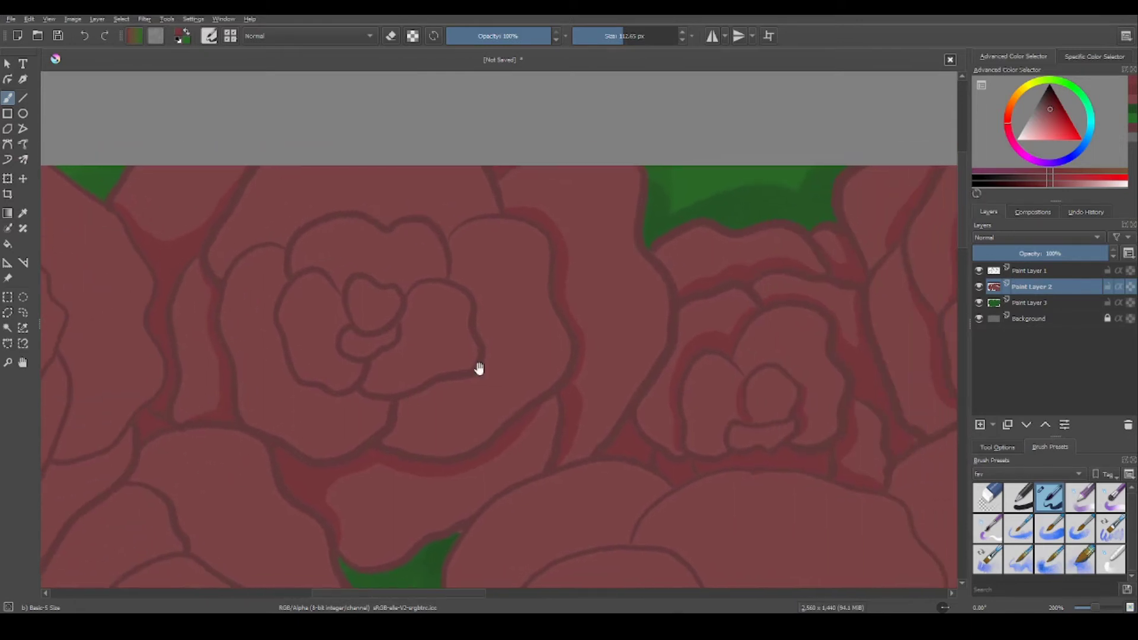
pyautogui.hscroll(1, 479, 368)
pyautogui.scroll(-1, 487, 370)
pyautogui.hscroll(2, 488, 370)
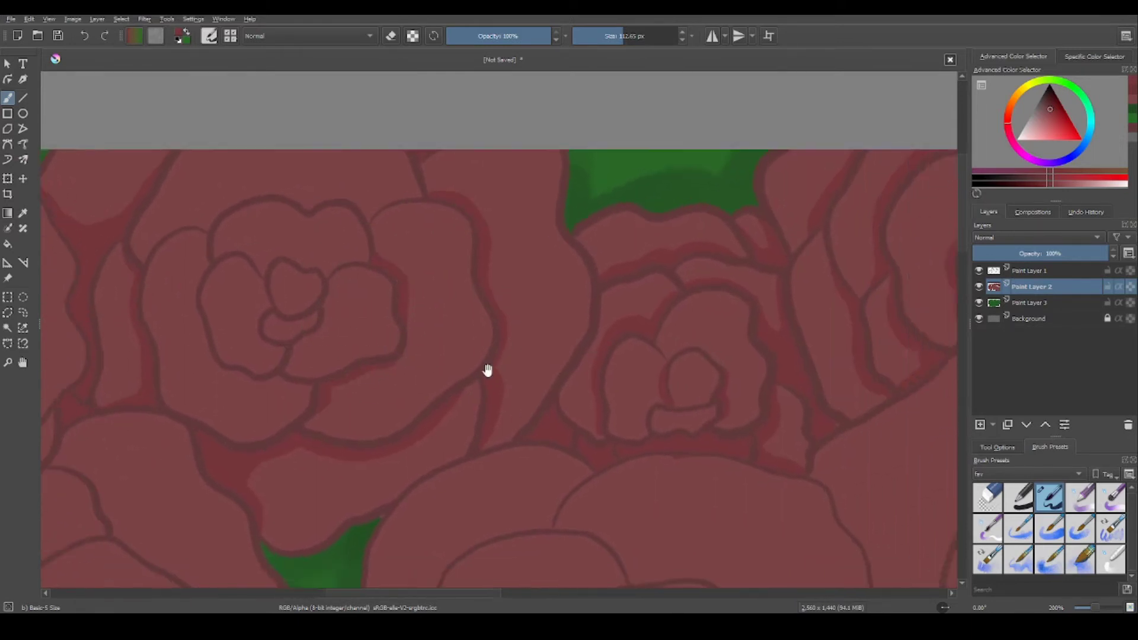
# Shade darker red around the bud and inner petals of the large rose left of the upper green gap.
pyautogui.hscroll(-5, 487, 370)
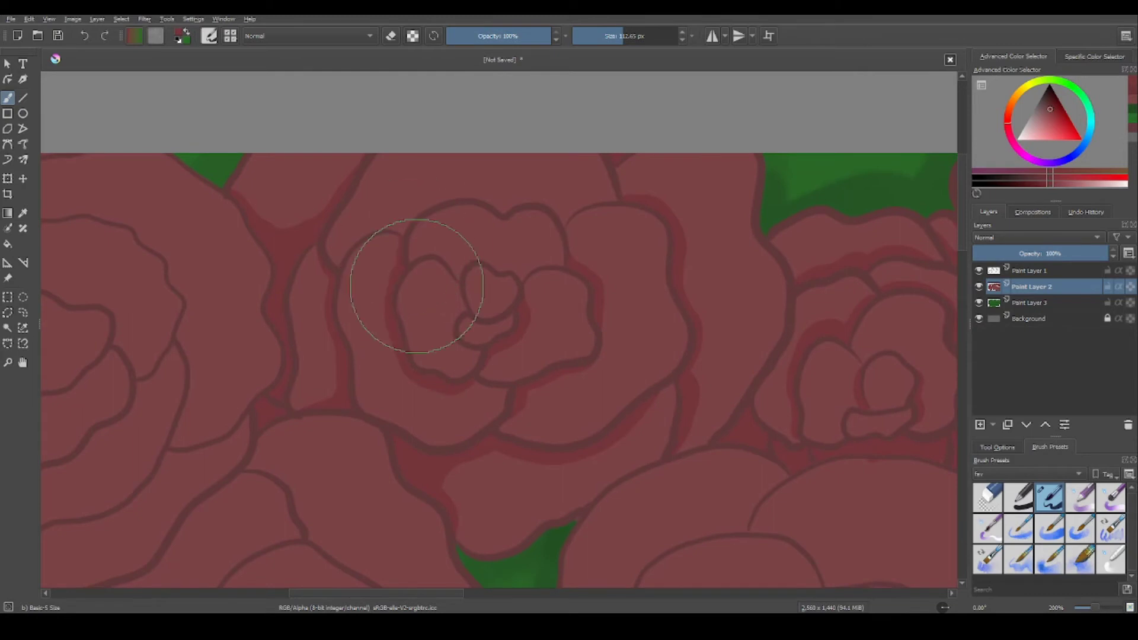
pyautogui.scroll(1, 469, 332)
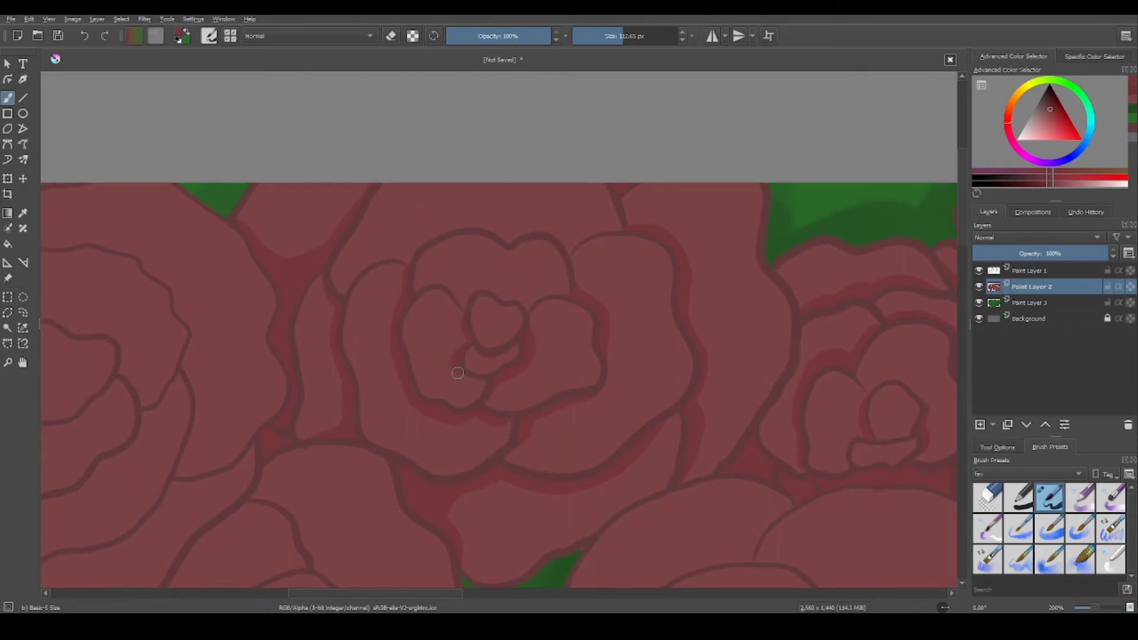
pyautogui.scroll(1, 453, 332)
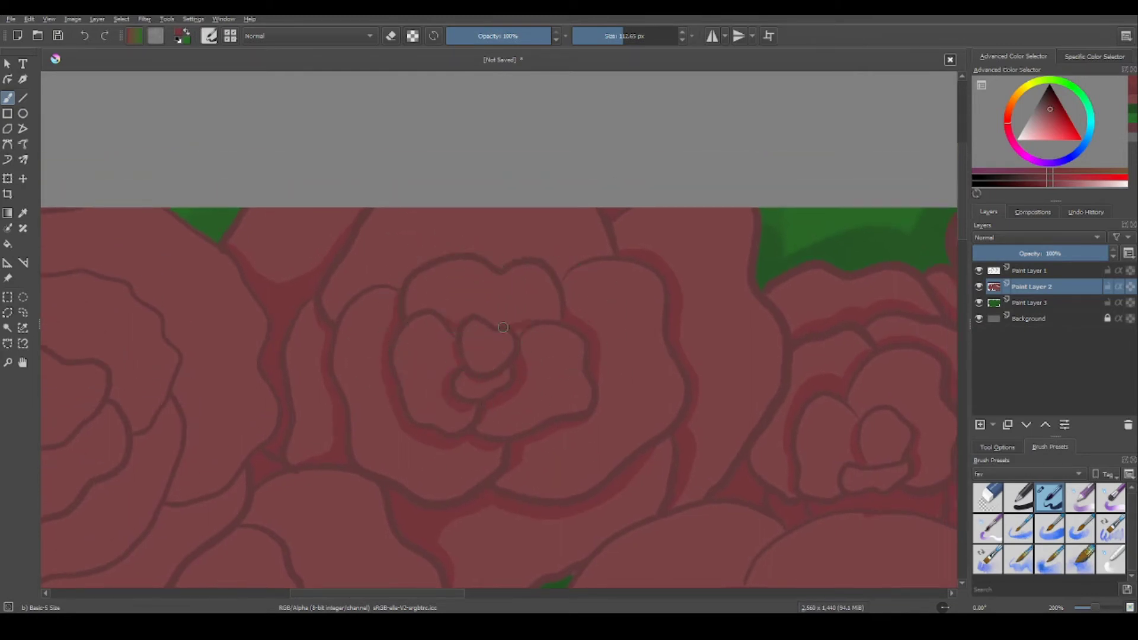
pyautogui.scroll(1, 453, 327)
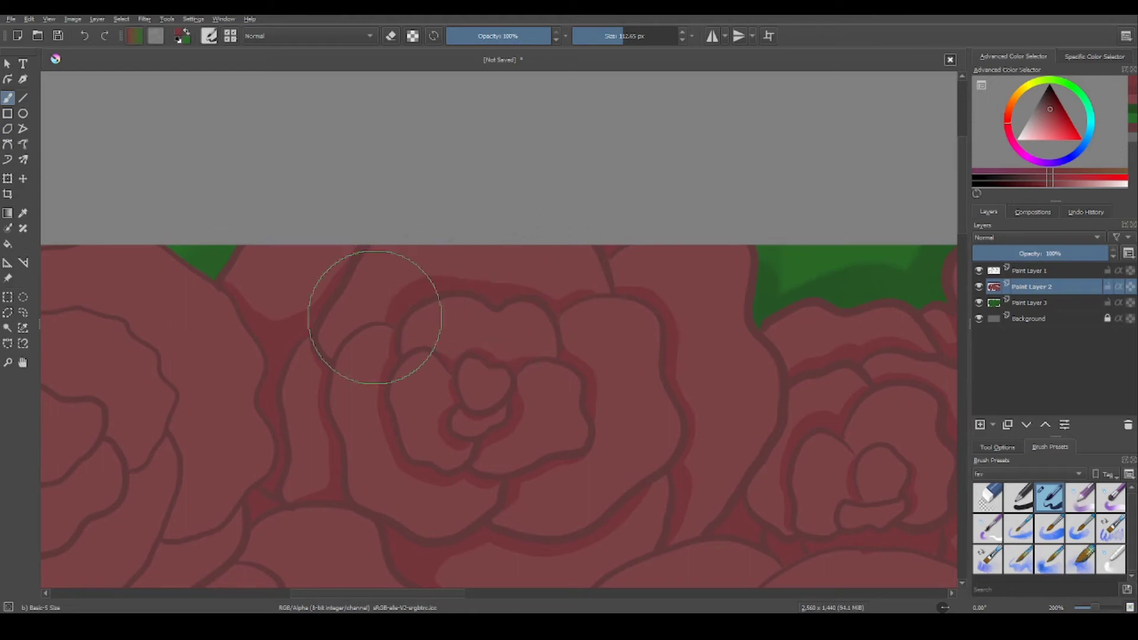
# Shade darker red around the bud and beneath the lower inner petal of the top-left rose.
pyautogui.scroll(-5, 686, 293)
pyautogui.scroll(3, 508, 333)
pyautogui.hscroll(-4, 457, 368)
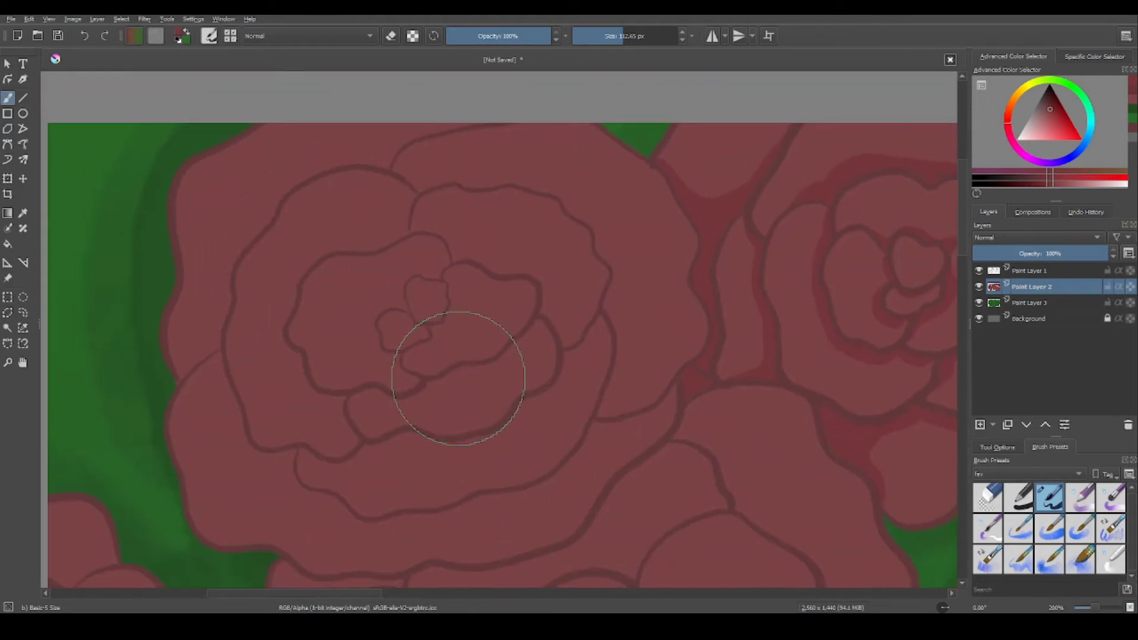
pyautogui.moveTo(364, 394)
pyautogui.mouseDown()
pyautogui.moveTo(459, 375)
pyautogui.moveTo(446, 369)
pyautogui.moveTo(450, 319)
pyautogui.mouseUp()
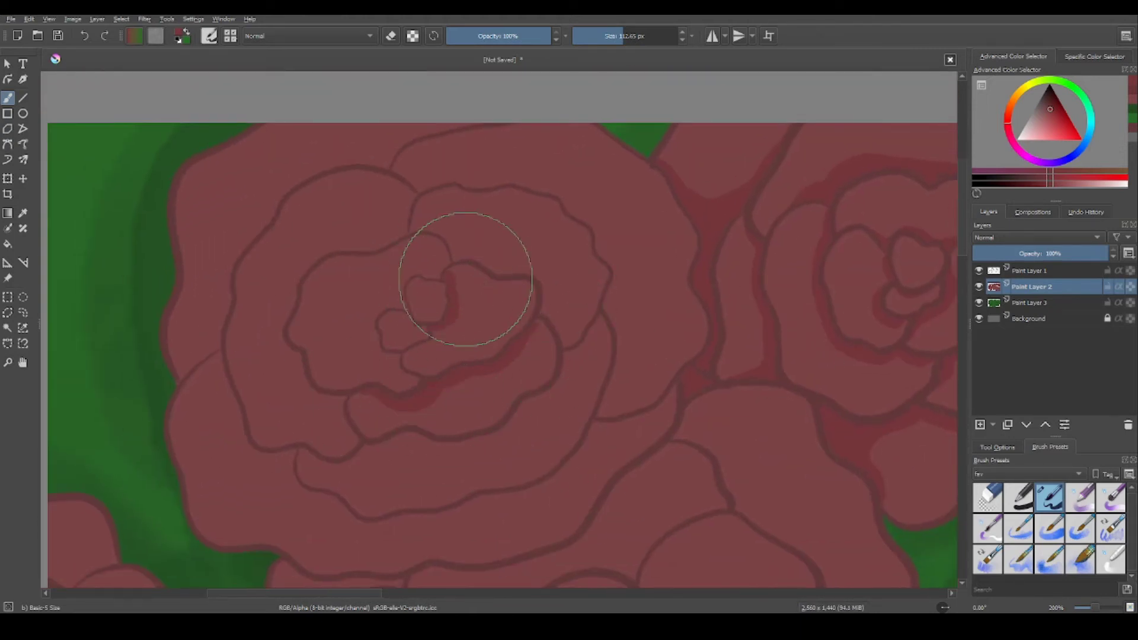
pyautogui.hscroll(-3, 521, 300)
pyautogui.scroll(-1, 394, 368)
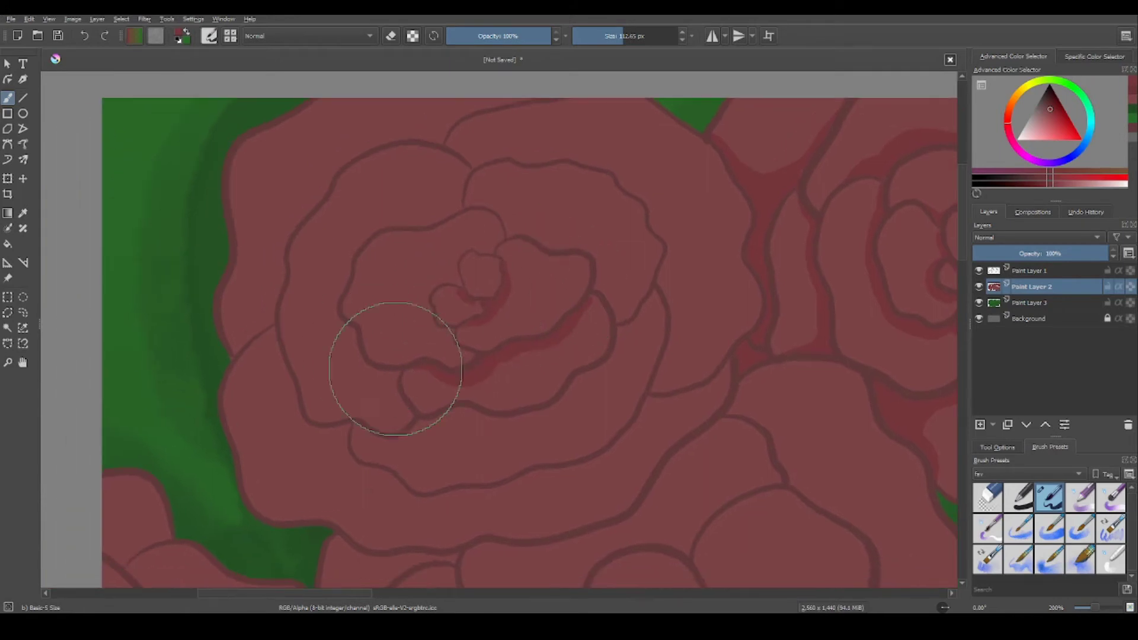
# Shade darker red along the outer left side of the top-left rose's inner petals.
pyautogui.moveTo(437, 202)
pyautogui.mouseDown()
pyautogui.moveTo(360, 236)
pyautogui.moveTo(374, 365)
pyautogui.mouseUp()
pyautogui.scroll(6, 452, 285)
pyautogui.hscroll(6, 452, 285)
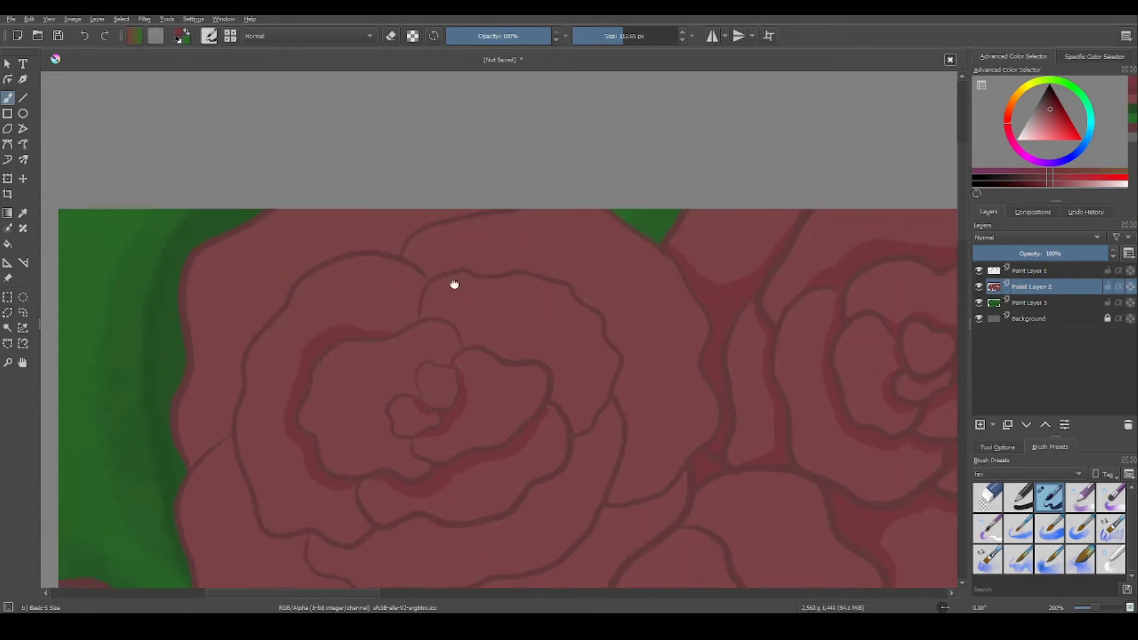
pyautogui.scroll(-3, 350, 296)
pyautogui.hscroll(-1, 349, 296)
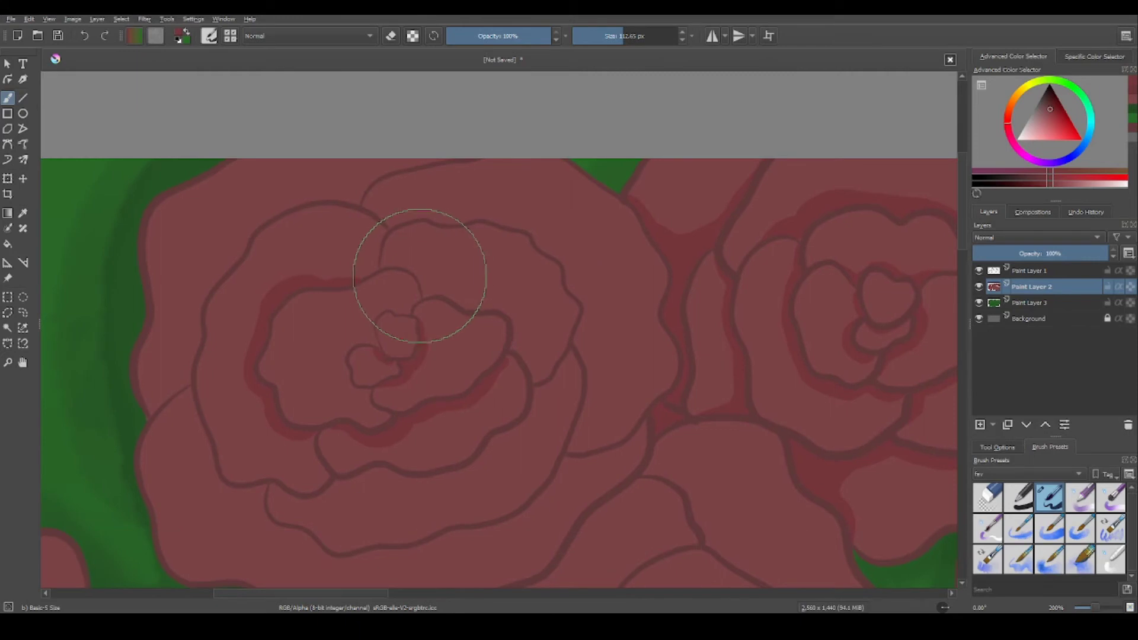
# Shade darker red along the upper right of the top-left rose's inner petals and beneath its second lower petal.
pyautogui.moveTo(513, 337)
pyautogui.mouseDown()
pyautogui.moveTo(538, 376)
pyautogui.moveTo(524, 322)
pyautogui.moveTo(570, 374)
pyautogui.moveTo(630, 309)
pyautogui.moveTo(589, 375)
pyautogui.moveTo(434, 414)
pyautogui.mouseUp()
pyautogui.scroll(-2, 554, 368)
pyautogui.hscroll(-2, 554, 368)
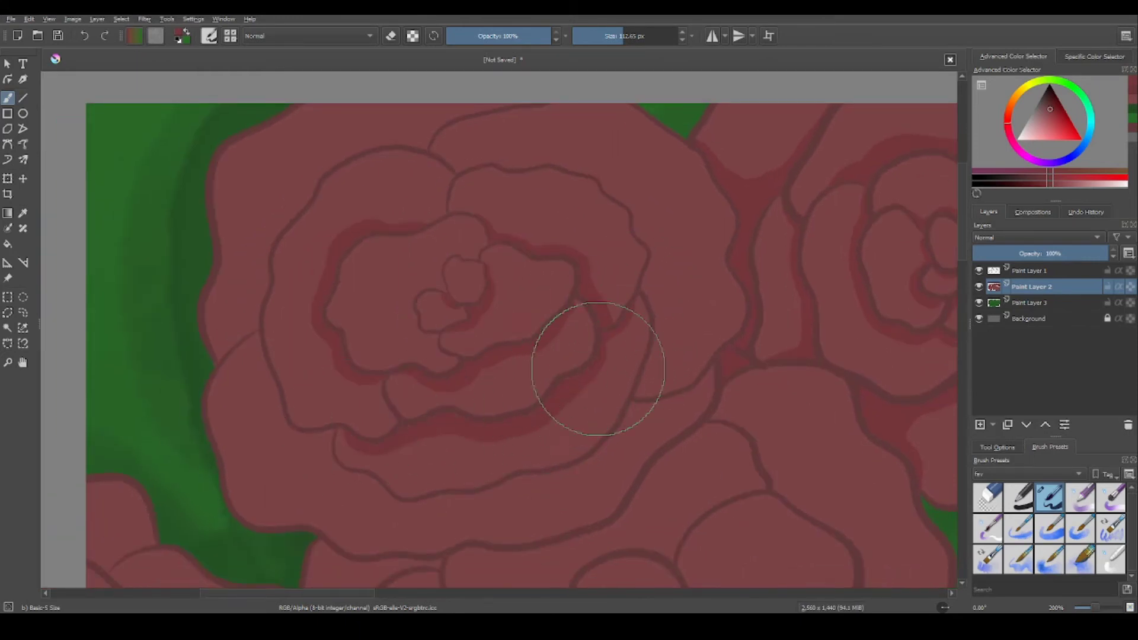
# Shade darker red on the outer petals beneath the lower middle petals of the top-left rose.
pyautogui.scroll(1, 565, 350)
pyautogui.hscroll(5, 565, 350)
pyautogui.scroll(-3, 565, 350)
pyautogui.hscroll(-2, 565, 350)
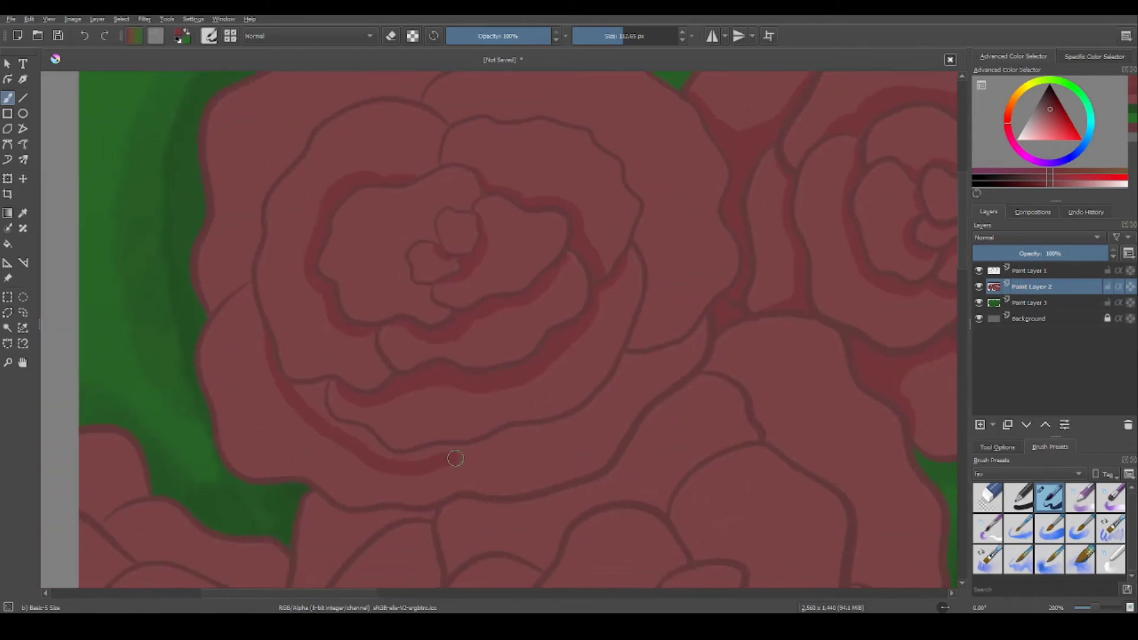
pyautogui.scroll(-3, 655, 359)
pyautogui.hscroll(-3, 655, 360)
pyautogui.scroll(-1, 655, 360)
pyautogui.hscroll(-3, 655, 360)
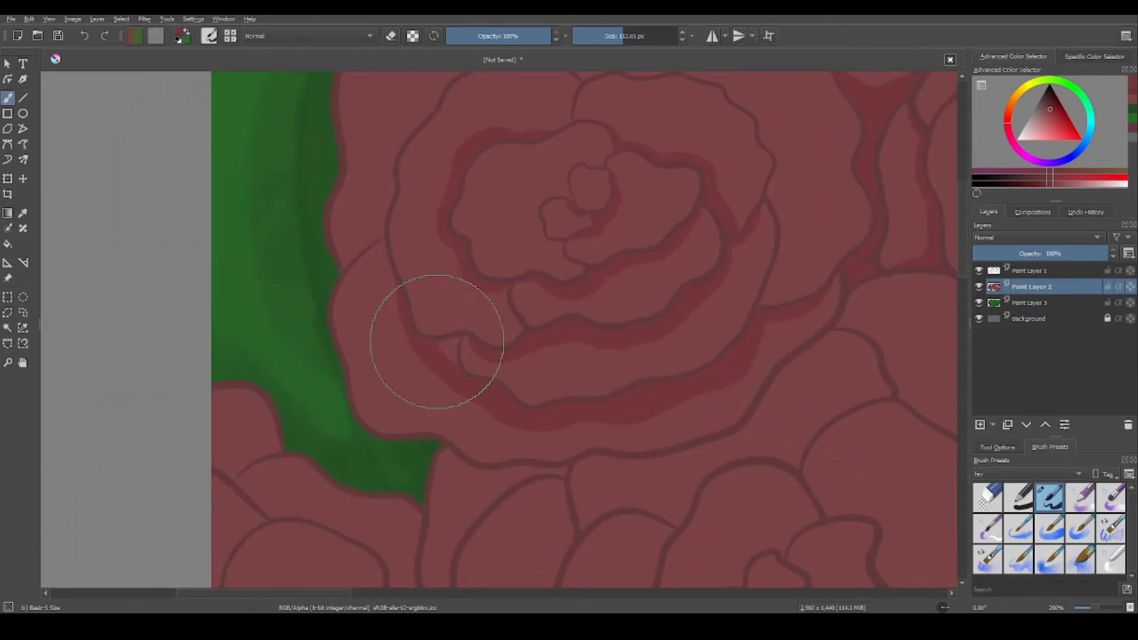
# Shade darker red around the right and upper edges of the top-left rose's middle petals.
pyautogui.scroll(5, 437, 341)
pyautogui.hscroll(7, 437, 341)
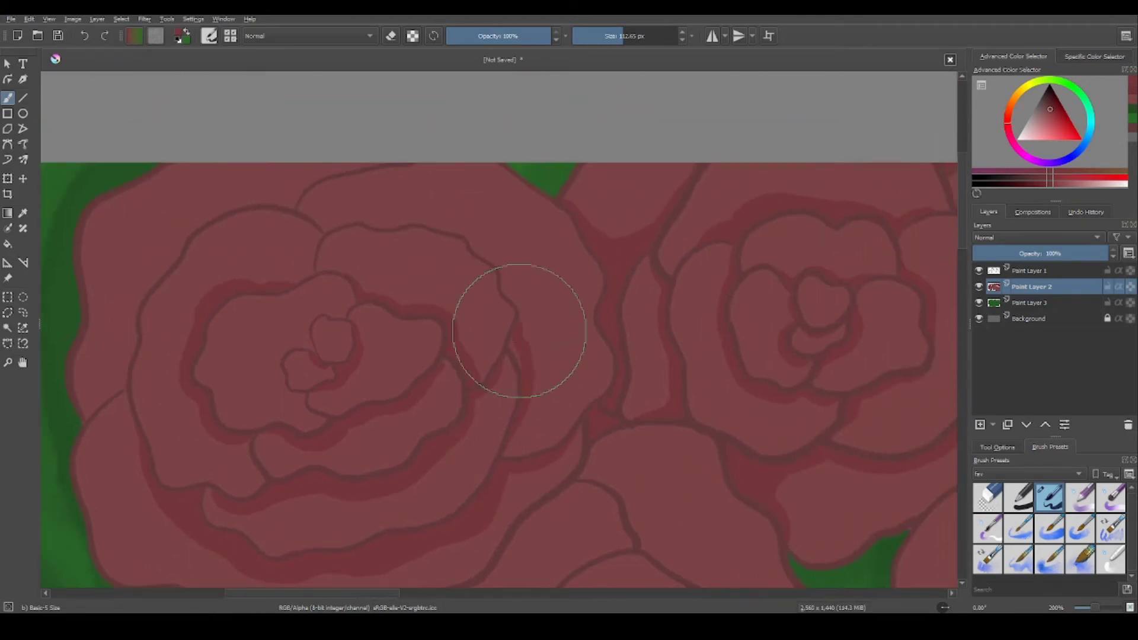
pyautogui.scroll(2, 520, 330)
pyautogui.hscroll(-5, 520, 331)
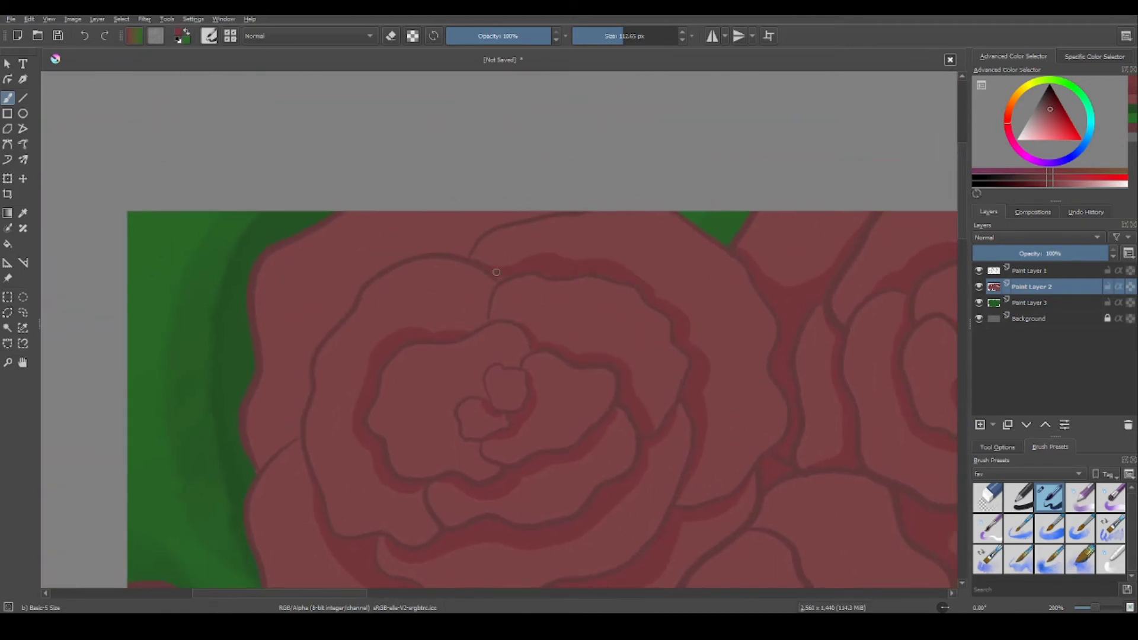
pyautogui.hscroll(-5, 497, 272)
pyautogui.scroll(-1, 497, 273)
pyautogui.hscroll(3, 521, 279)
pyautogui.scroll(2, 522, 278)
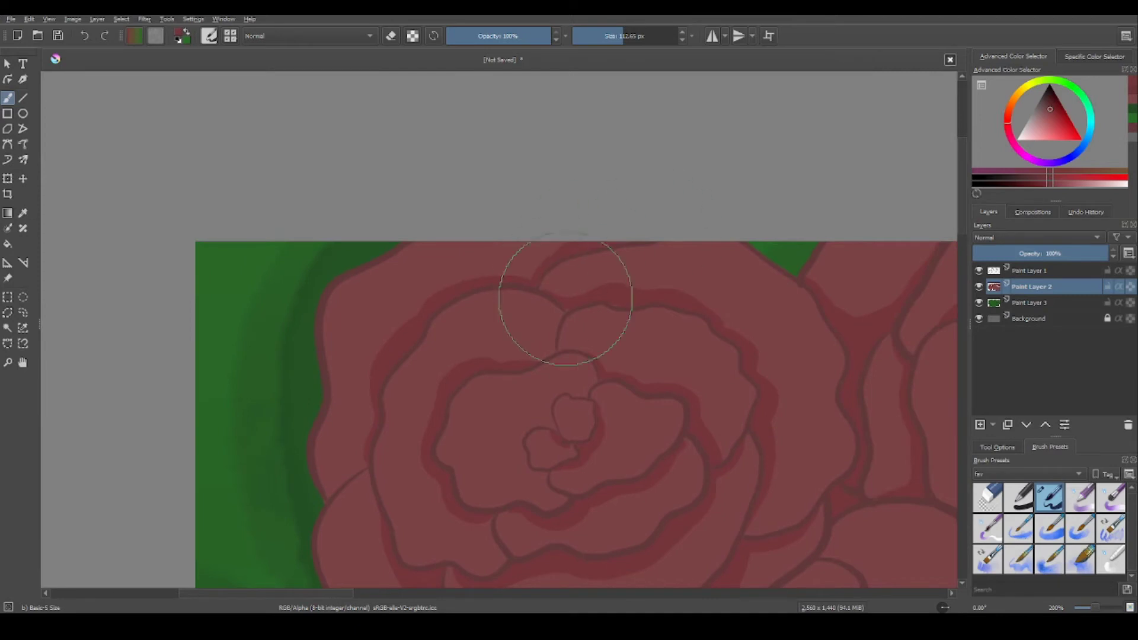
# Shade darker red on the top-left rose's left outer petal and on the upper-left outer petal of the rose below it.
pyautogui.scroll(-3, 565, 300)
pyautogui.hscroll(5, 650, 425)
pyautogui.hscroll(-4, 391, 343)
pyautogui.scroll(-3, 390, 344)
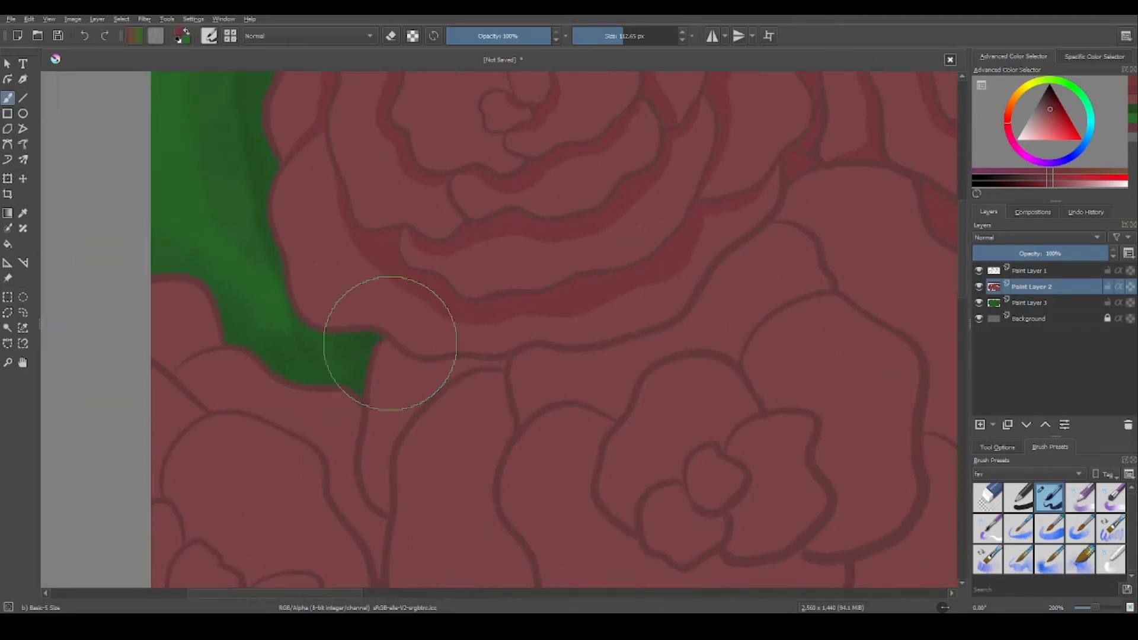
pyautogui.hscroll(4, 635, 346)
pyautogui.scroll(-1, 635, 346)
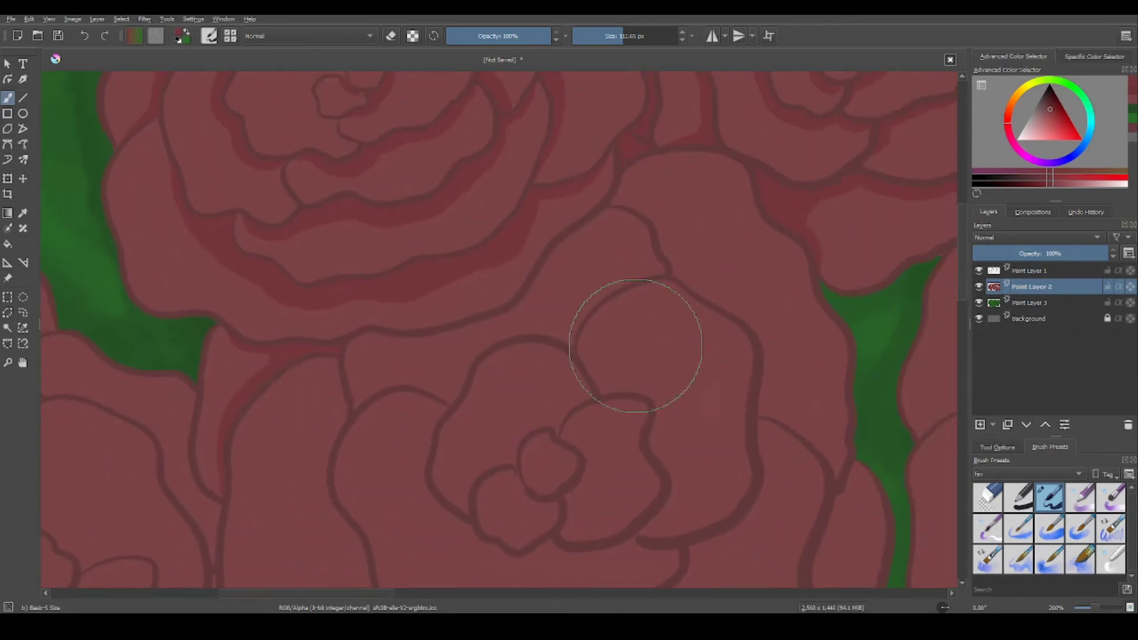
# Shade darker red on the upper petals of the lower rose where they meet the underside of the top-left rose.
pyautogui.hscroll(4, 635, 346)
pyautogui.scroll(2, 635, 345)
pyautogui.hscroll(-6, 483, 267)
pyautogui.scroll(-3, 482, 267)
pyautogui.moveTo(433, 307); pyautogui.dragTo(578, 292)
pyautogui.moveTo(439, 359); pyautogui.dragTo(538, 361)
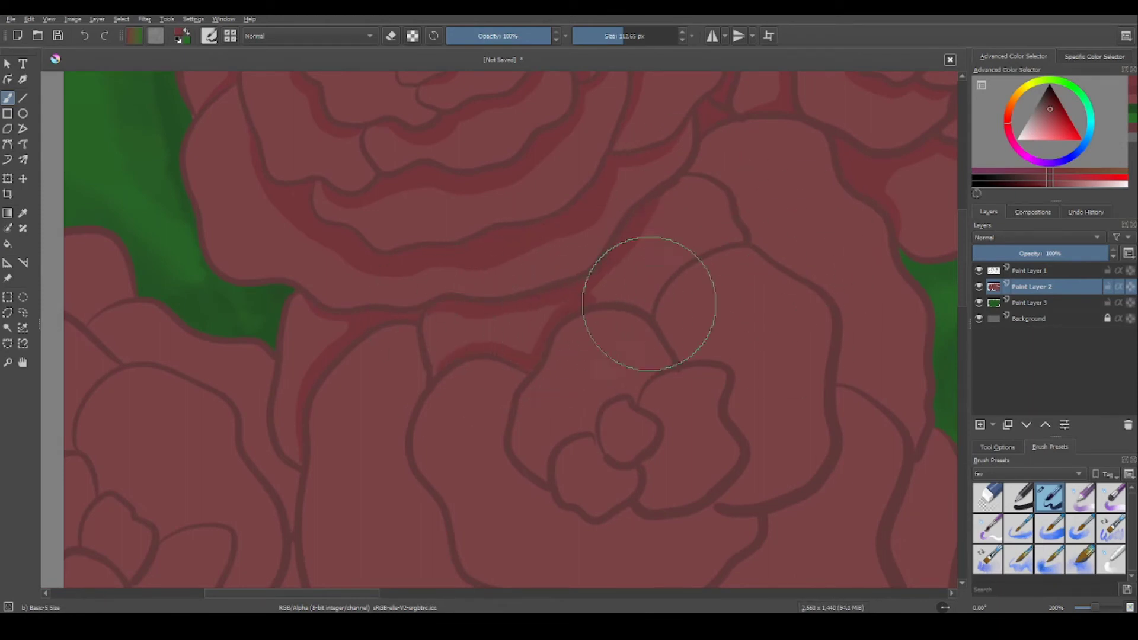
pyautogui.hscroll(2, 647, 297)
pyautogui.scroll(1, 647, 297)
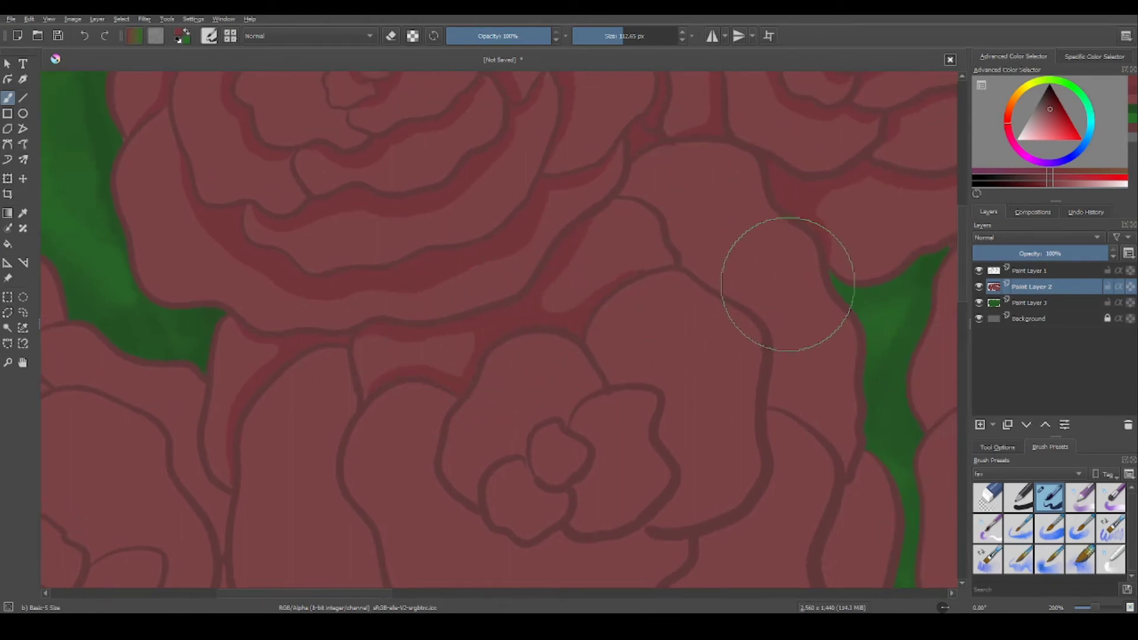
# Shade darker red on the upper-right outer petals of the rose below the top-left rose, beside the narrow green gap.
pyautogui.hscroll(3, 648, 333)
pyautogui.scroll(1, 648, 333)
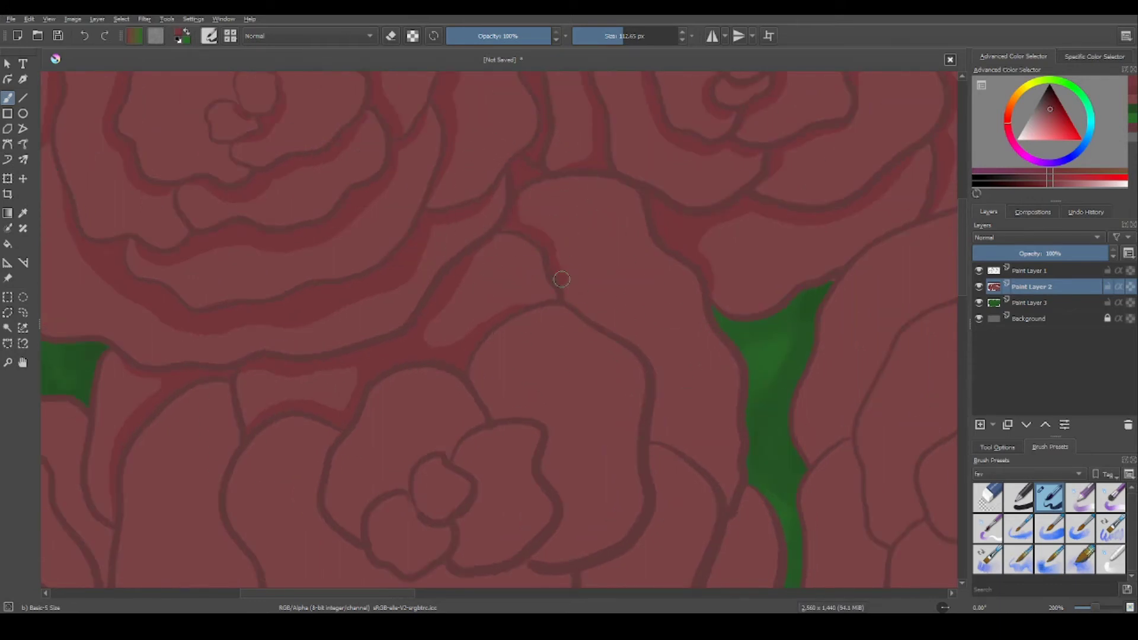
pyautogui.scroll(-3, 686, 419)
pyautogui.hscroll(1, 686, 420)
pyautogui.scroll(-7, 671, 252)
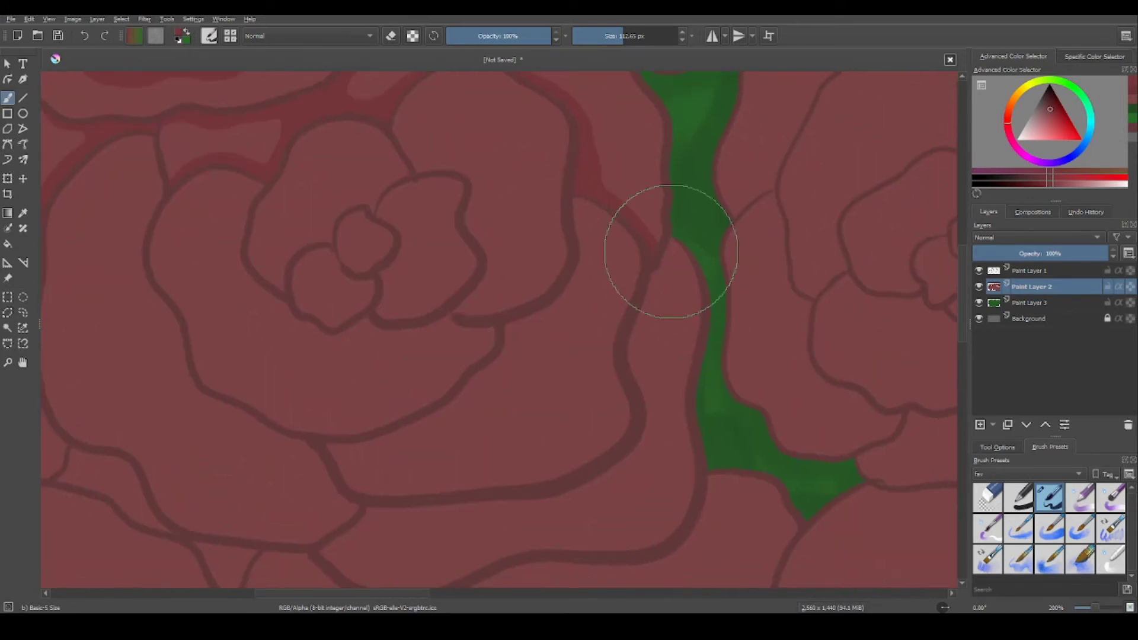
# Shade darker red along the lower-right outer petal and beneath the middle petals of the rose below the top-left rose.
pyautogui.scroll(-3, 671, 251)
pyautogui.hscroll(-2, 671, 251)
pyautogui.moveTo(433, 418)
pyautogui.mouseDown()
pyautogui.moveTo(461, 416)
pyautogui.moveTo(695, 368)
pyautogui.mouseUp()
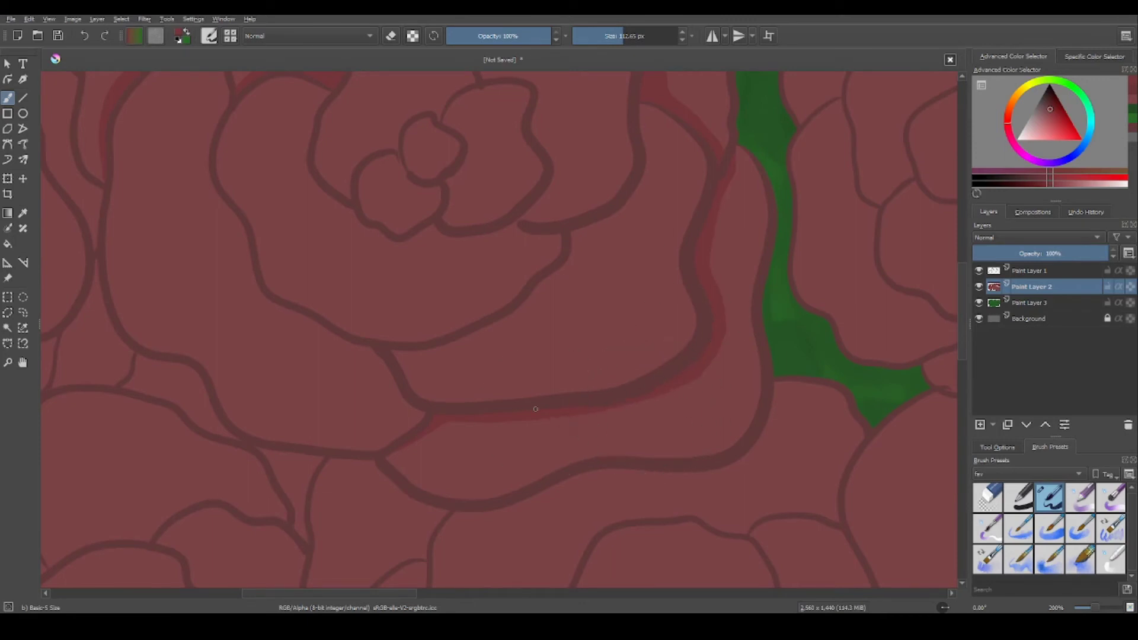
pyautogui.scroll(3, 706, 300)
pyautogui.hscroll(-3, 706, 300)
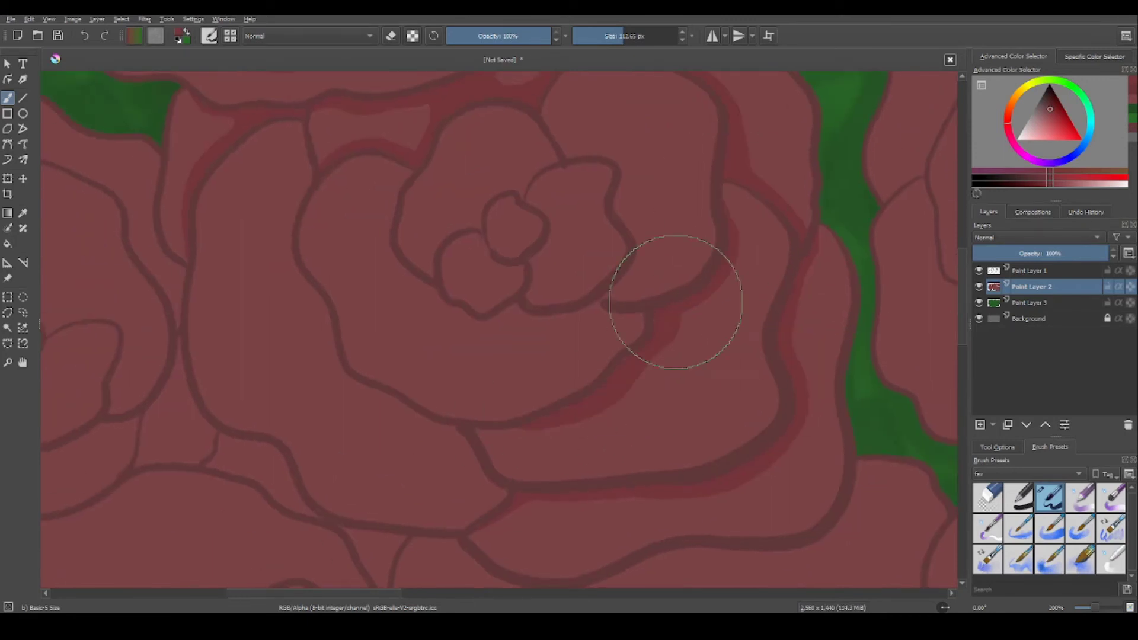
# Shade darker red to the left of and beneath the central petals of the rose below the top-left rose.
pyautogui.hscroll(-3, 599, 279)
pyautogui.moveTo(522, 255)
pyautogui.mouseDown()
pyautogui.moveTo(586, 312)
pyautogui.moveTo(743, 285)
pyautogui.mouseUp()
pyautogui.scroll(2, 686, 353)
pyautogui.hscroll(-2, 686, 353)
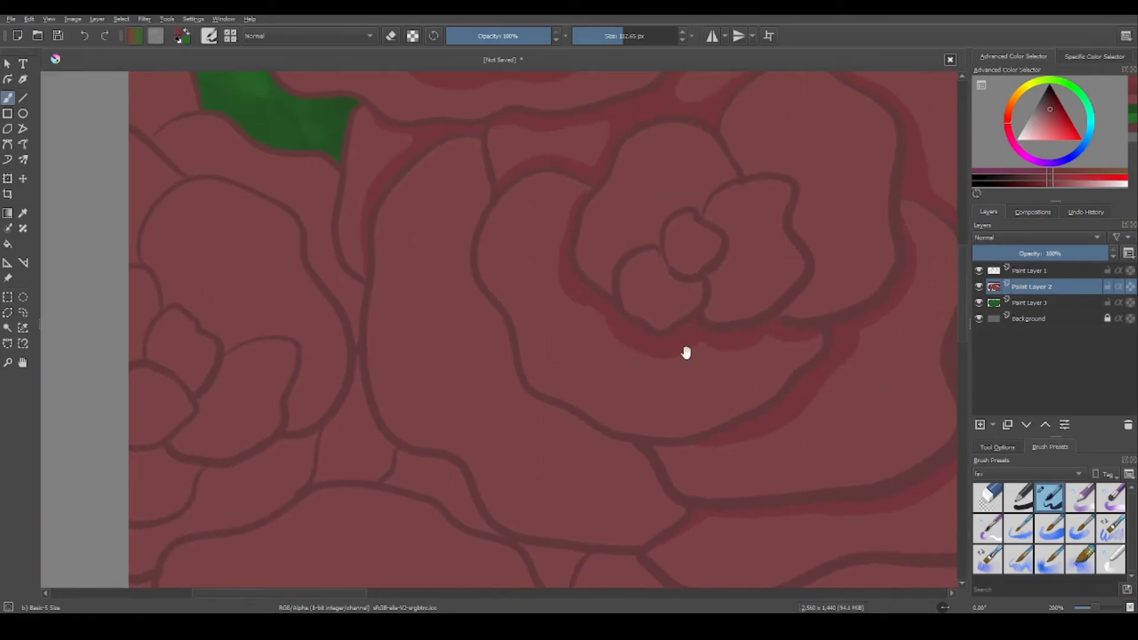
# Shade darker red around the bud and its neighbouring central petals in the rose below the top-left rose.
pyautogui.hscroll(2, 686, 353)
pyautogui.scroll(2, 678, 336)
pyautogui.hscroll(-3, 678, 336)
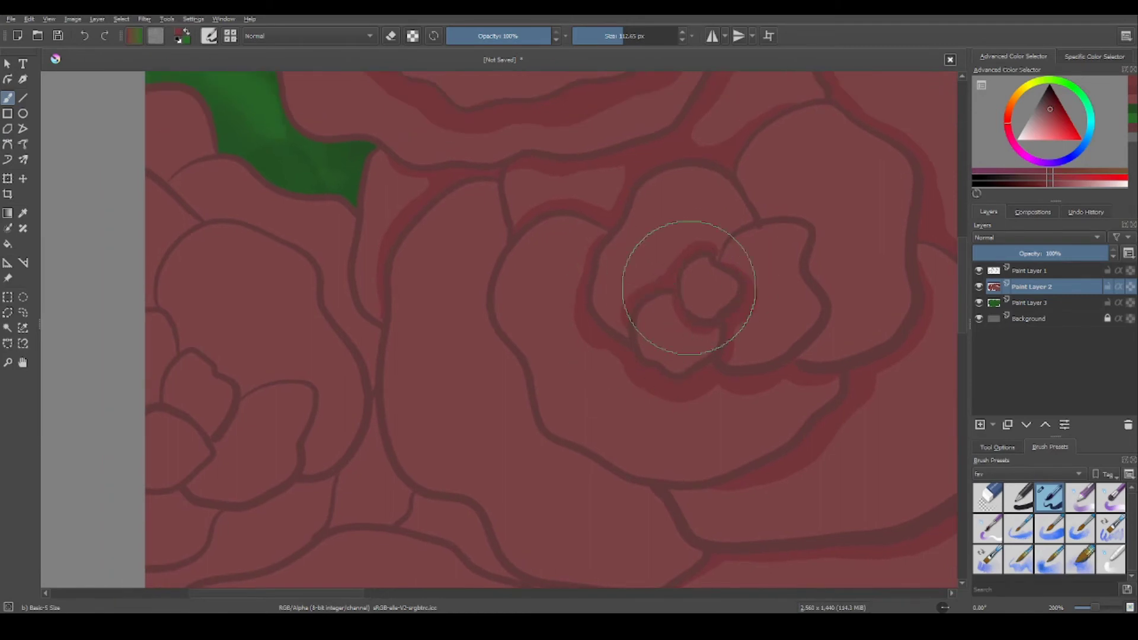
pyautogui.hscroll(3, 688, 288)
pyautogui.hscroll(-2, 745, 241)
pyautogui.scroll(-2, 790, 333)
pyautogui.hscroll(-2, 790, 333)
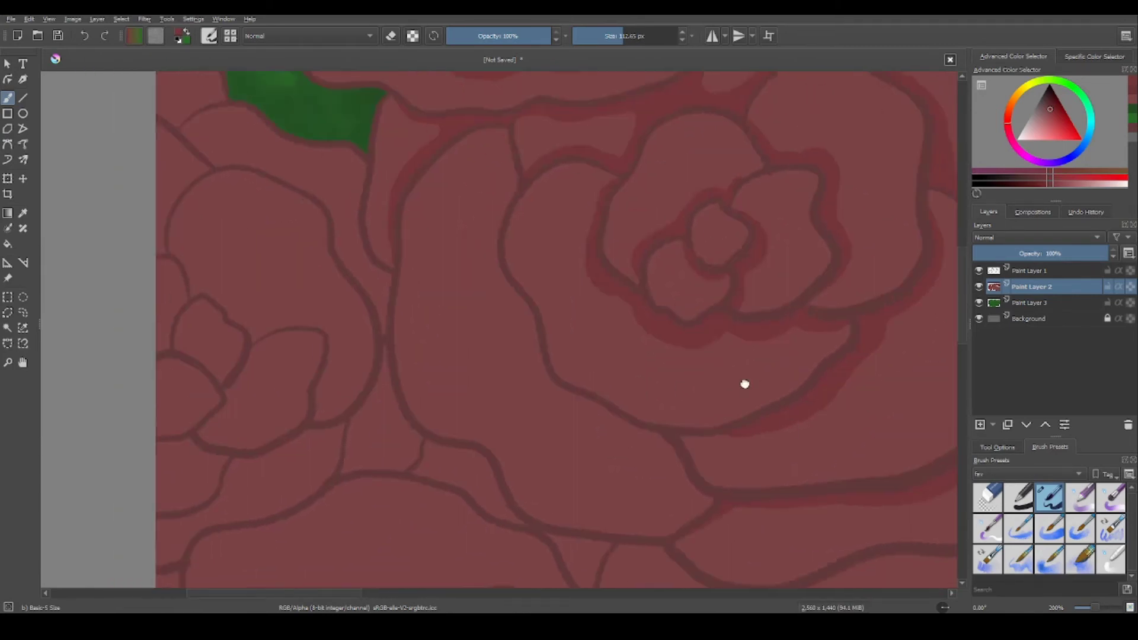
# Shade darker red on the large left petal of the same rose, along the outside of its middle petals.
pyautogui.scroll(-3, 746, 384)
pyautogui.hscroll(-3, 746, 384)
pyautogui.scroll(3, 630, 172)
pyautogui.hscroll(-1, 631, 173)
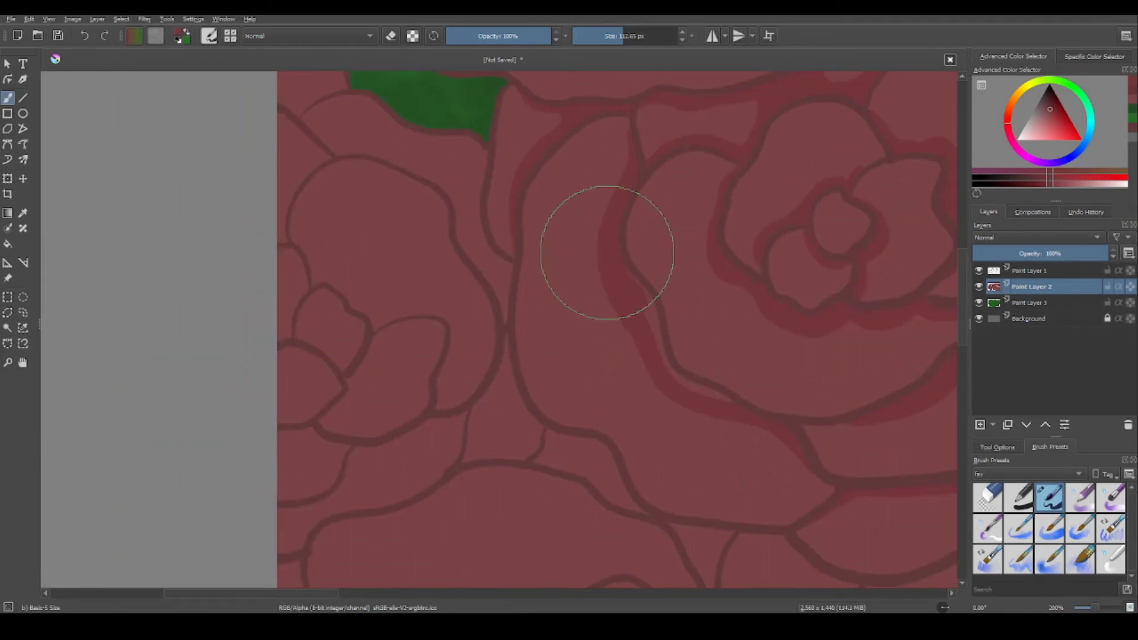
pyautogui.hscroll(3, 647, 309)
pyautogui.scroll(-2, 647, 309)
pyautogui.hscroll(-1, 772, 393)
pyautogui.hscroll(5, 684, 388)
pyautogui.scroll(1, 683, 388)
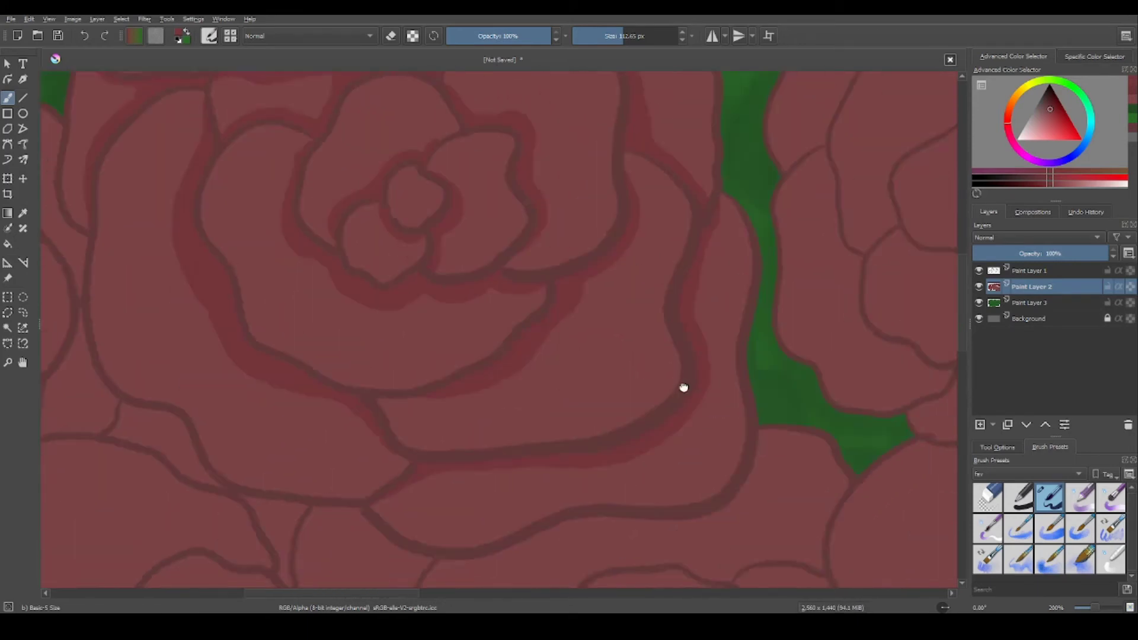
# Shade darker red across the upper outer petals of the rose at the canvas's left edge.
pyautogui.hscroll(-5, 683, 388)
pyautogui.hscroll(-5, 727, 363)
pyautogui.hscroll(3, 813, 255)
pyautogui.hscroll(-3, 599, 287)
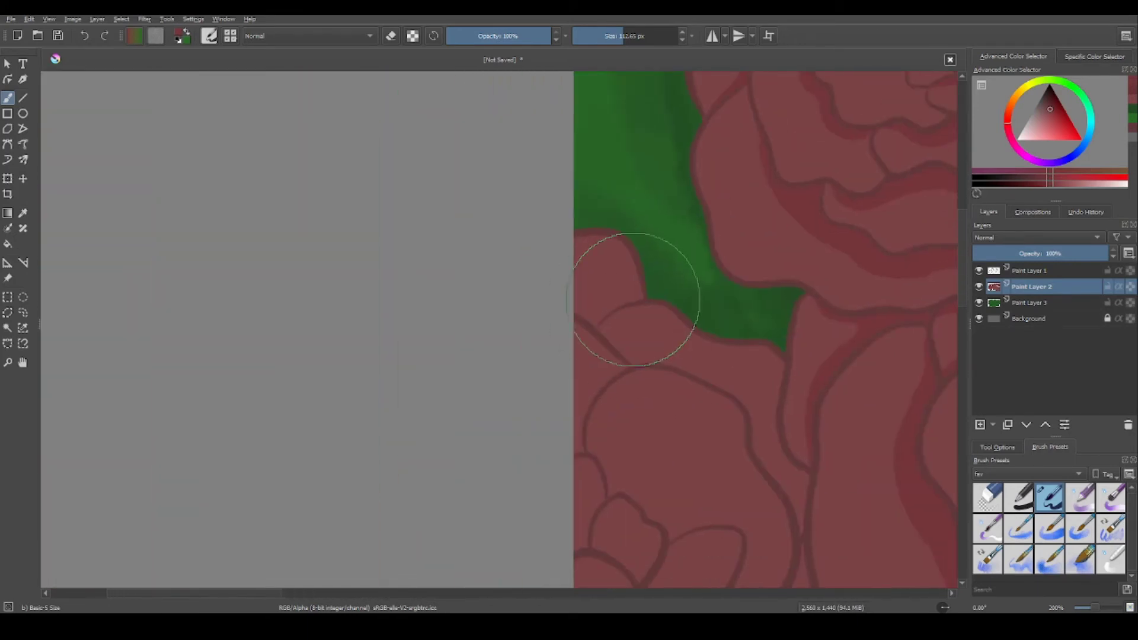
pyautogui.scroll(-3, 622, 303)
pyautogui.hscroll(-3, 622, 303)
pyautogui.hscroll(4, 648, 364)
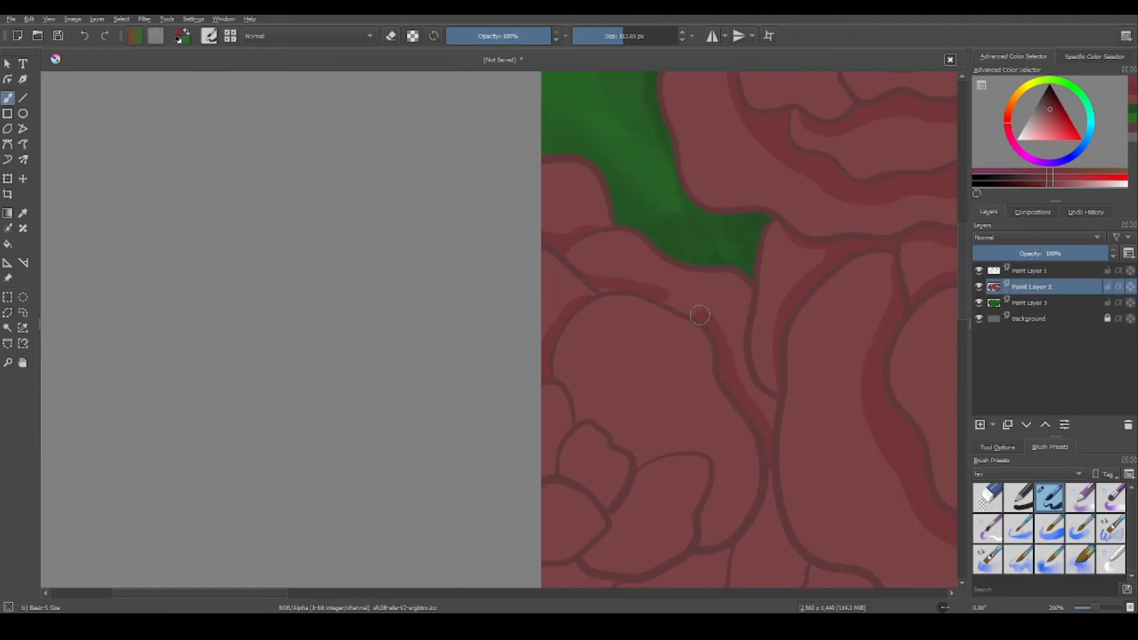
# Shade darker red down the right outer petals of the left-edge rose and in the small petals wedged between it and its neighbours.
pyautogui.scroll(-3, 777, 408)
pyautogui.hscroll(2, 777, 409)
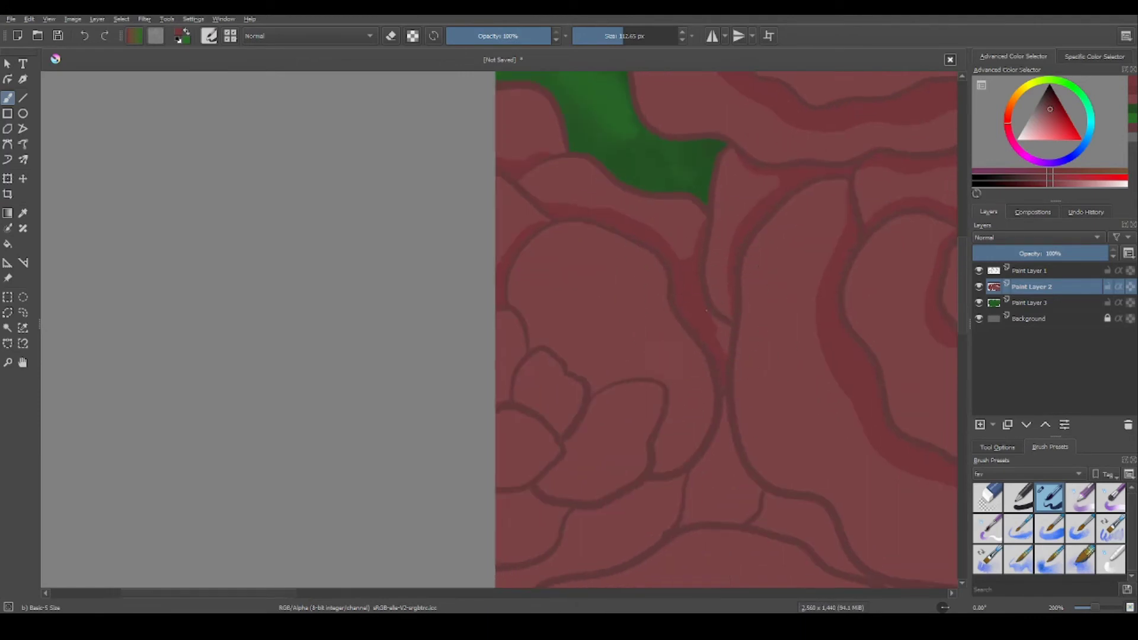
pyautogui.scroll(-3, 765, 374)
pyautogui.hscroll(-1, 752, 344)
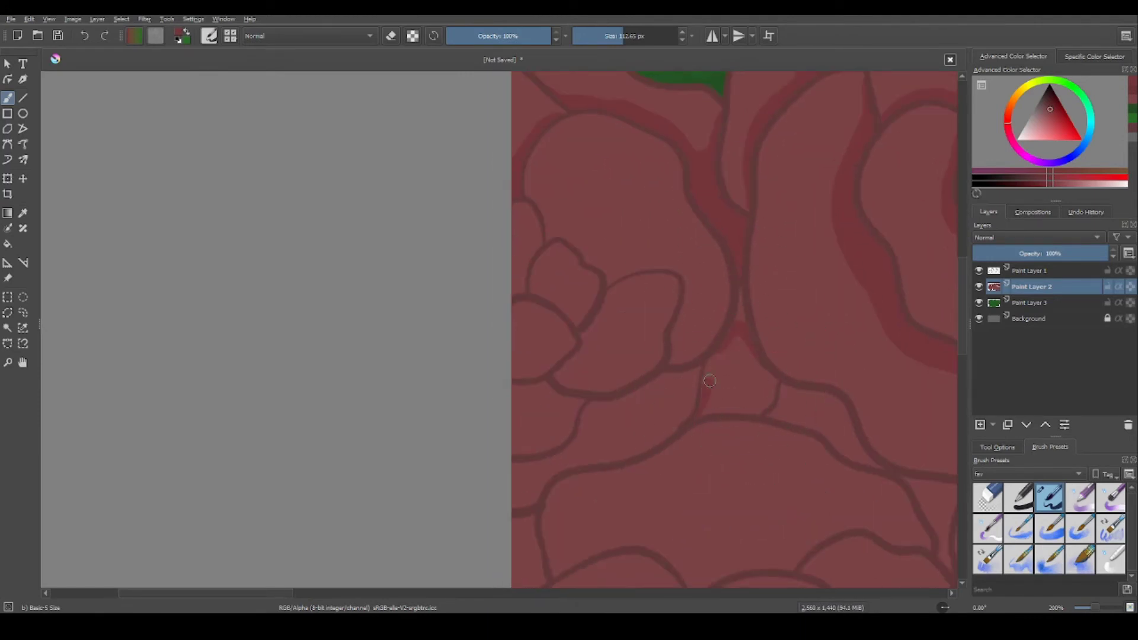
pyautogui.moveTo(731, 417); pyautogui.dragTo(734, 372)
pyautogui.scroll(-1, 773, 387)
pyautogui.hscroll(1, 773, 387)
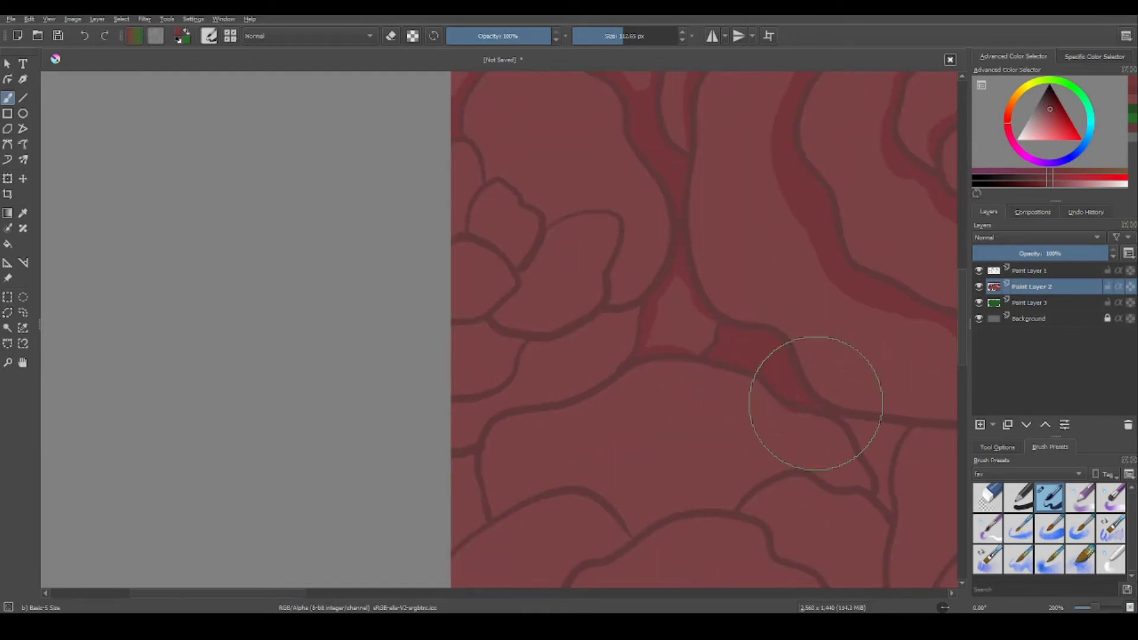
# Shade darker red around the bud and central petals of the left-edge rose, including beneath them.
pyautogui.scroll(-2, 816, 403)
pyautogui.hscroll(2, 770, 367)
pyautogui.hscroll(-5, 737, 327)
pyautogui.scroll(2, 729, 415)
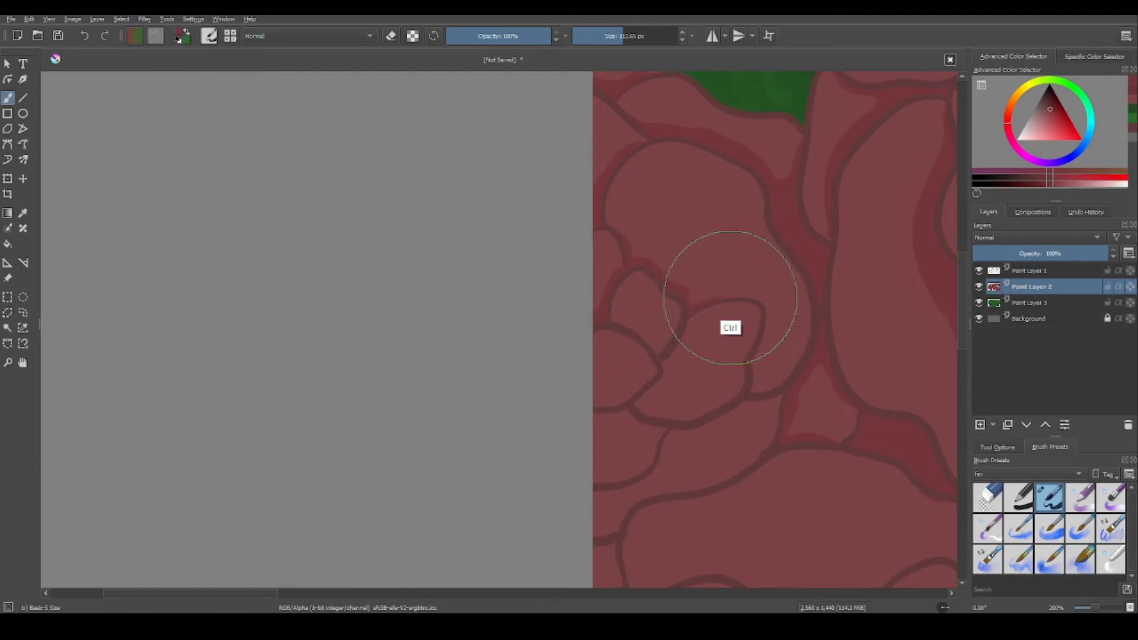
pyautogui.scroll(-1, 706, 332)
pyautogui.hscroll(1, 706, 332)
pyautogui.hscroll(-2, 731, 294)
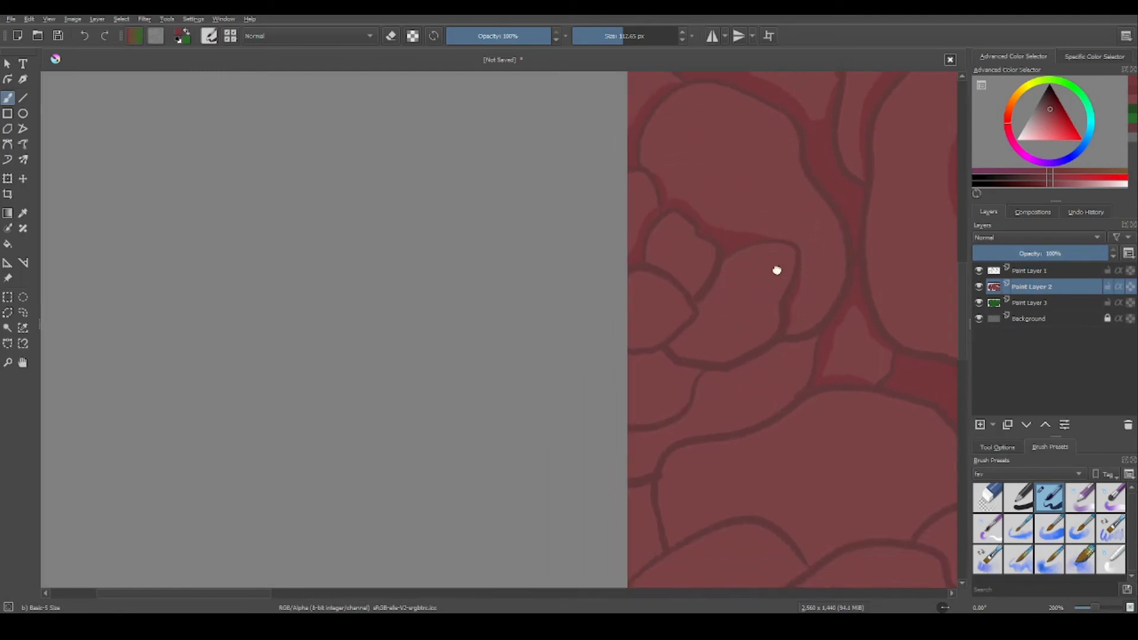
pyautogui.scroll(-1, 632, 412)
pyautogui.hscroll(-3, 772, 323)
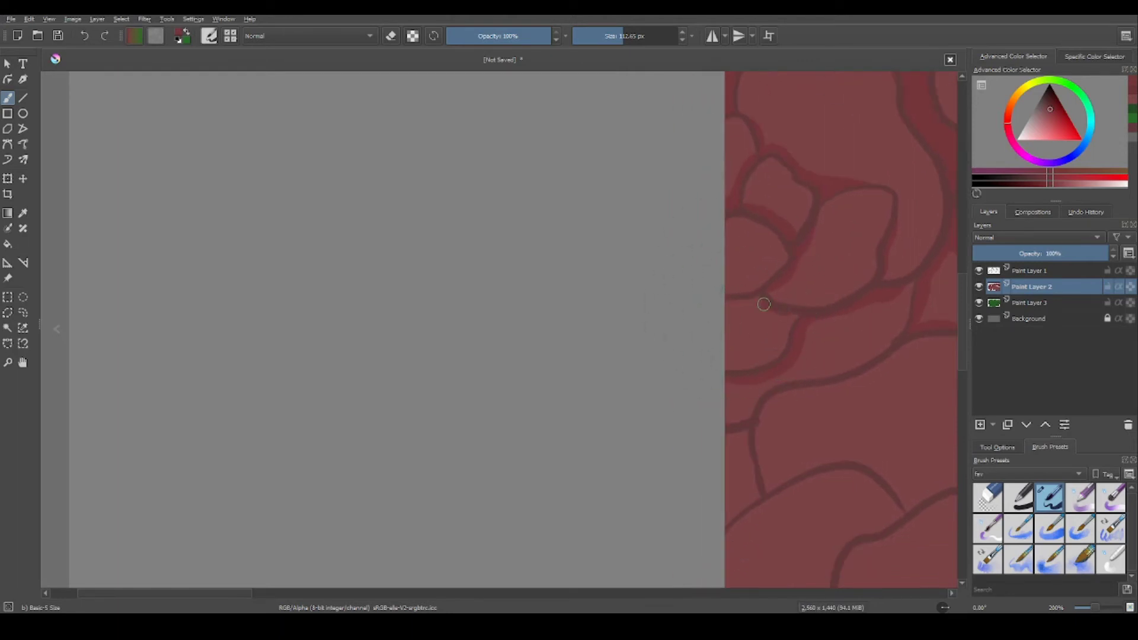
# Shade darker red on the lowest petals of the left-edge rose where they meet the bottom-left rose.
pyautogui.hscroll(2, 667, 356)
pyautogui.hscroll(2, 682, 419)
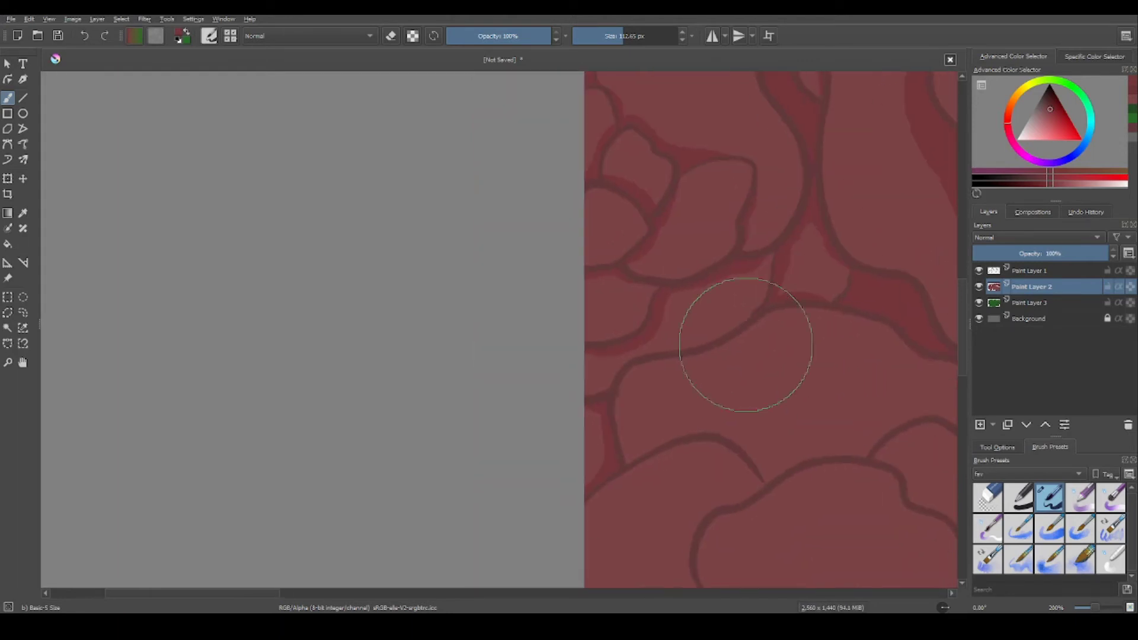
pyautogui.hscroll(2, 670, 362)
pyautogui.hscroll(-3, 579, 411)
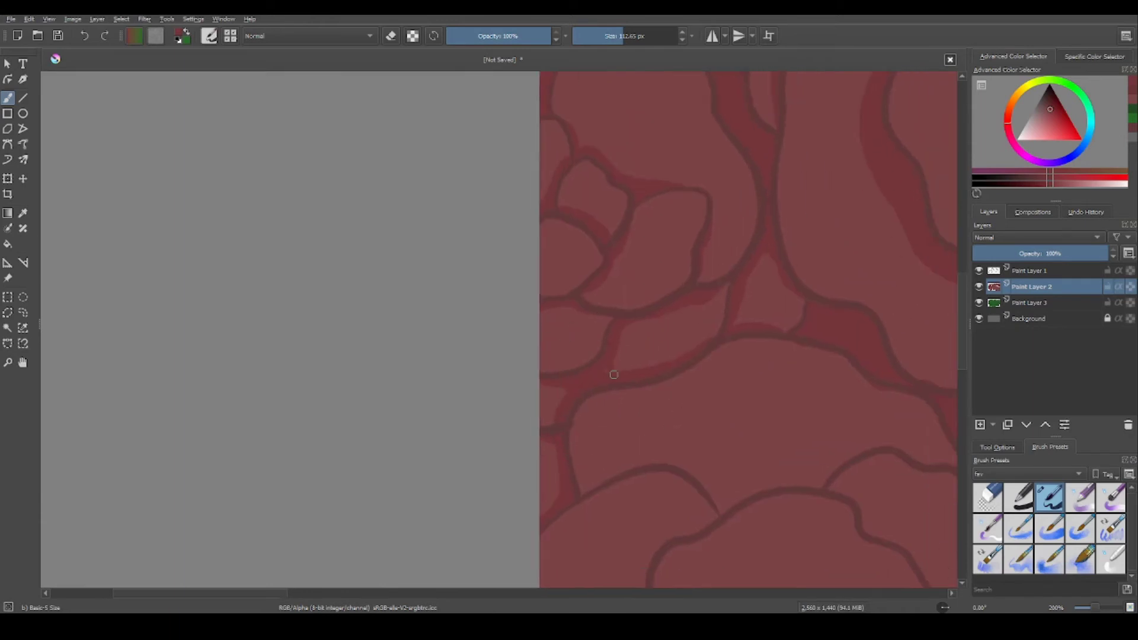
# Shade darker red on the bottom-left rose's top outer petal and along the inner edge of its left outer petal.
pyautogui.hscroll(3, 709, 265)
pyautogui.hscroll(-2, 592, 332)
pyautogui.scroll(-1, 593, 332)
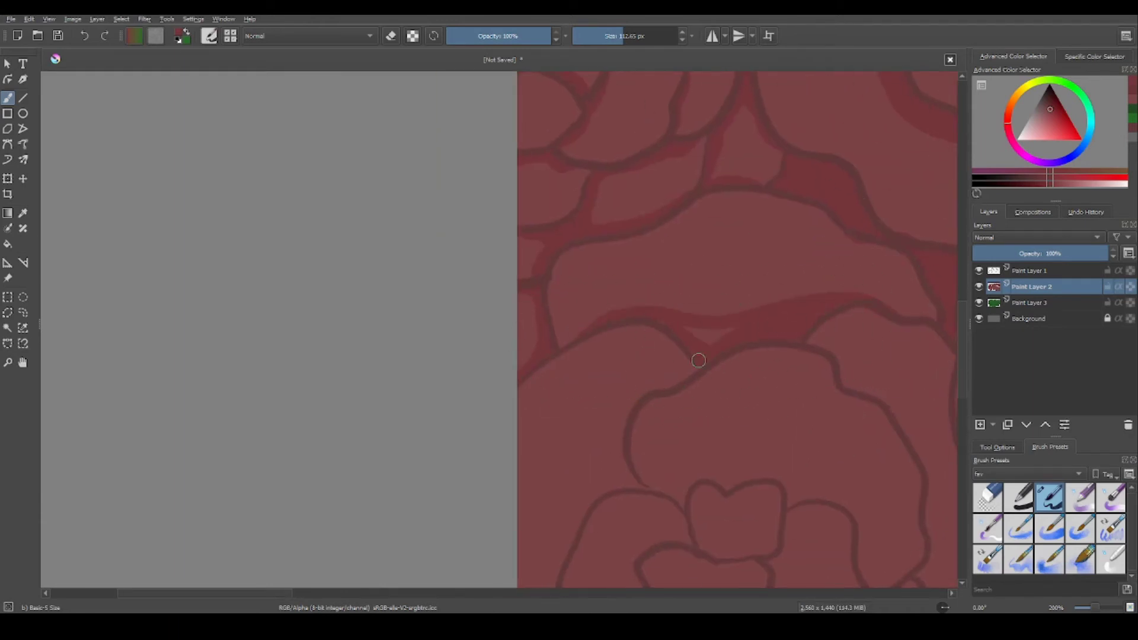
pyautogui.scroll(-4, 699, 361)
pyautogui.hscroll(-4, 699, 361)
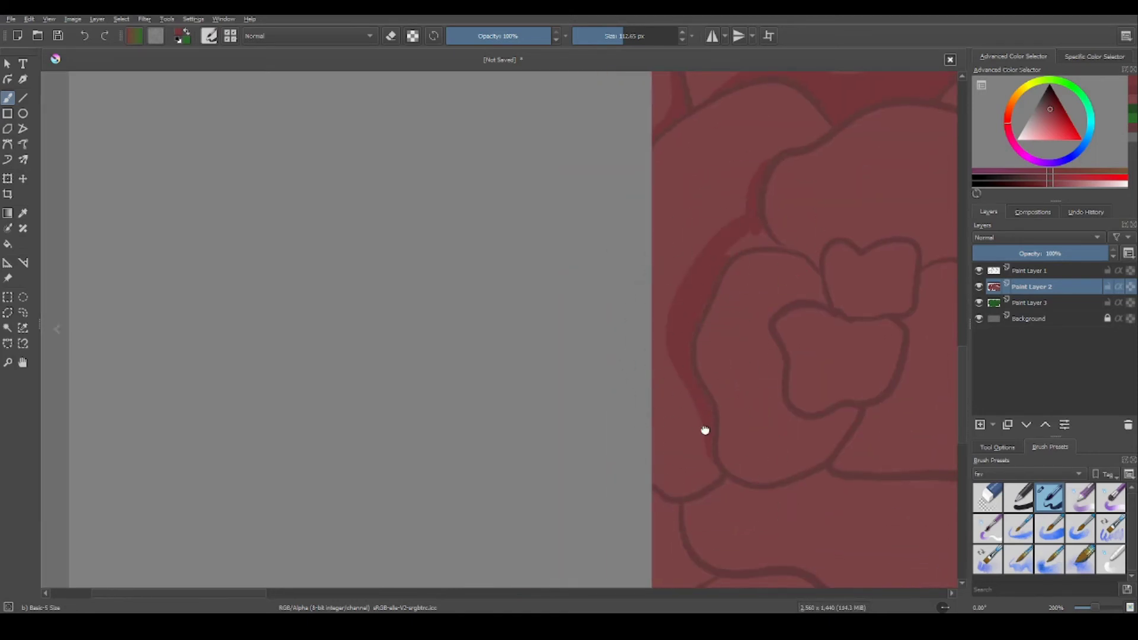
# Shade darker red down the right outer petals of the bottom-left rose, where they border the neighbouring rose.
pyautogui.hscroll(10, 644, 230)
pyautogui.hscroll(-2, 655, 326)
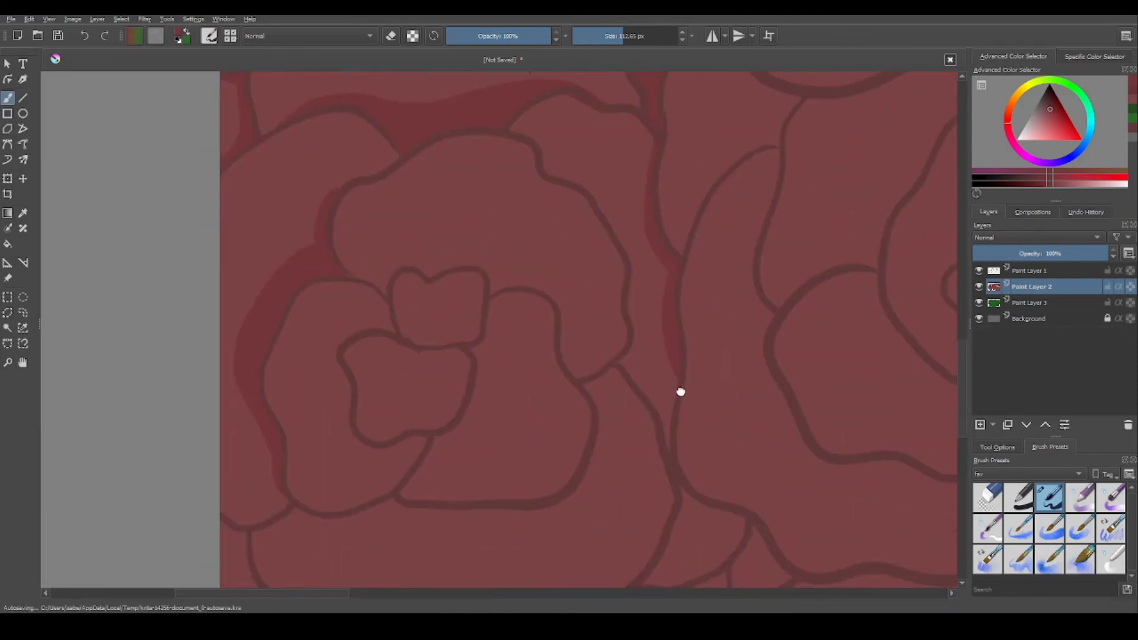
pyautogui.scroll(-2, 681, 391)
pyautogui.scroll(1, 730, 369)
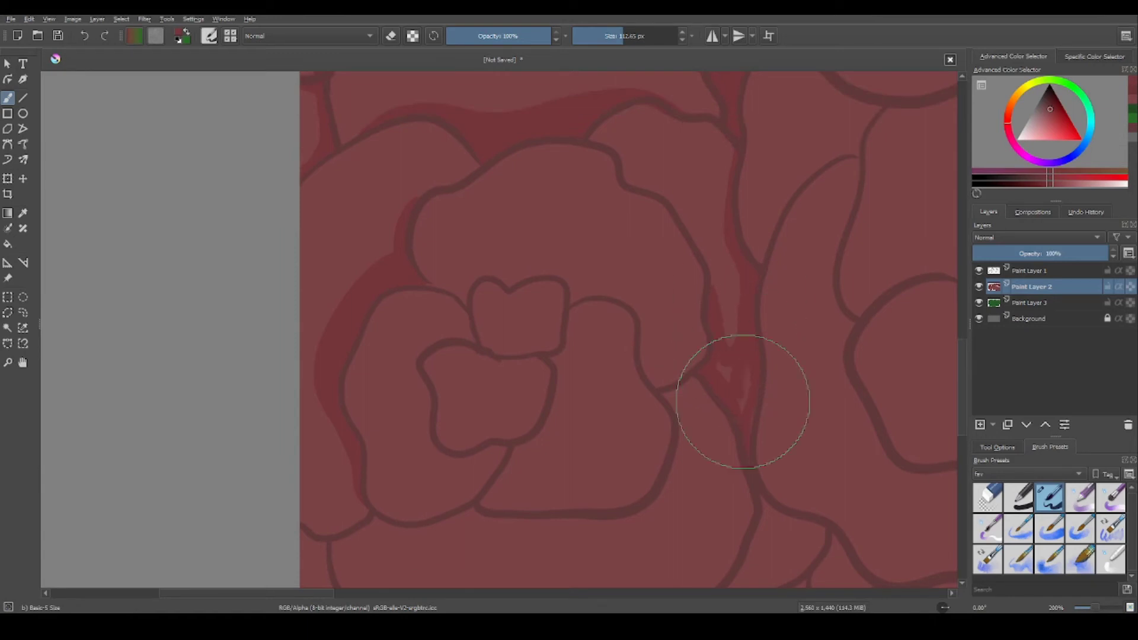
# Shade darker red around the two innermost petals and along the upper middle petals of the bottom-left rose.
pyautogui.scroll(1, 638, 197)
pyautogui.hscroll(-1, 638, 196)
pyautogui.scroll(1, 753, 374)
pyautogui.hscroll(-4, 730, 311)
pyautogui.scroll(-2, 730, 310)
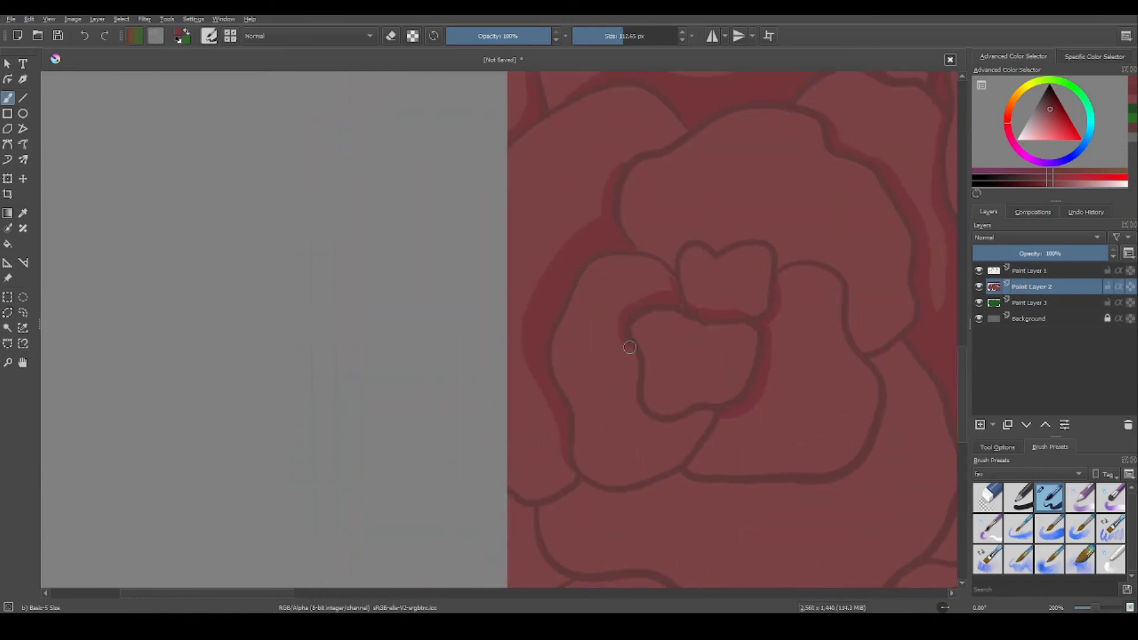
pyautogui.hscroll(1, 686, 389)
pyautogui.scroll(1, 668, 392)
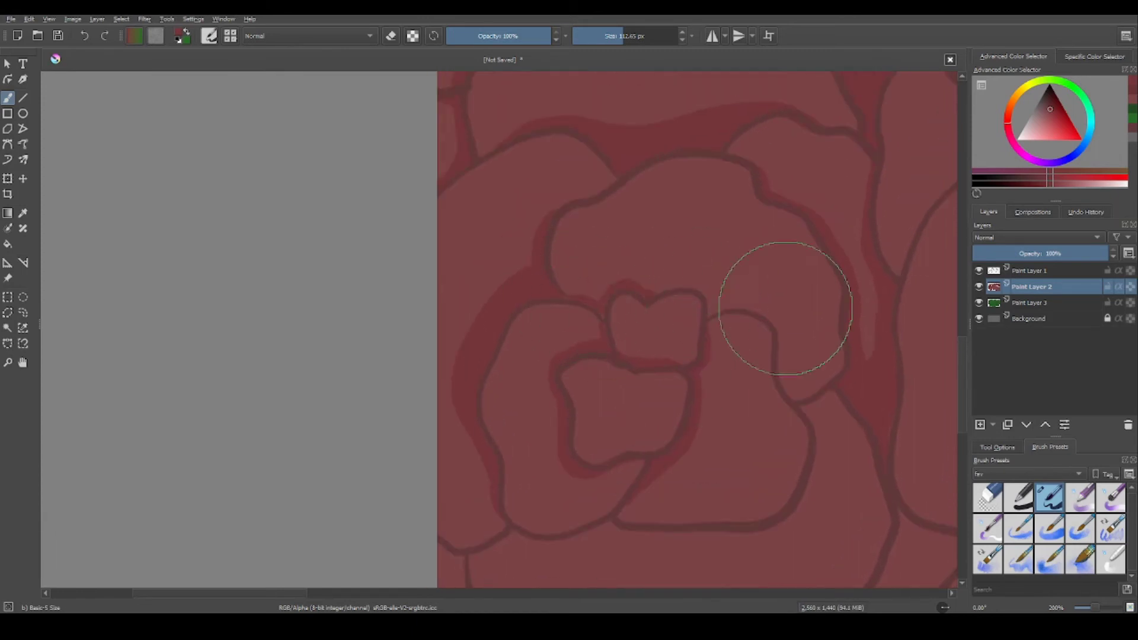
# Shade darker red on the bottom-left rose's wide lower petal, along the underside of its middle petals.
pyautogui.scroll(-3, 690, 285)
pyautogui.hscroll(2, 690, 285)
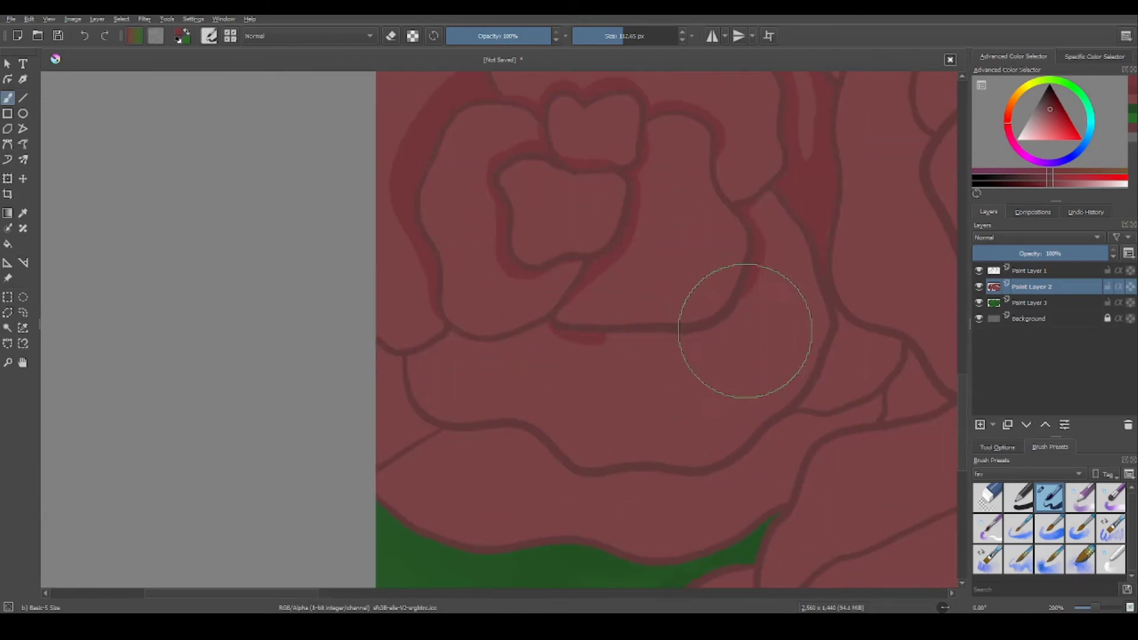
pyautogui.moveTo(770, 274); pyautogui.dragTo(833, 282)
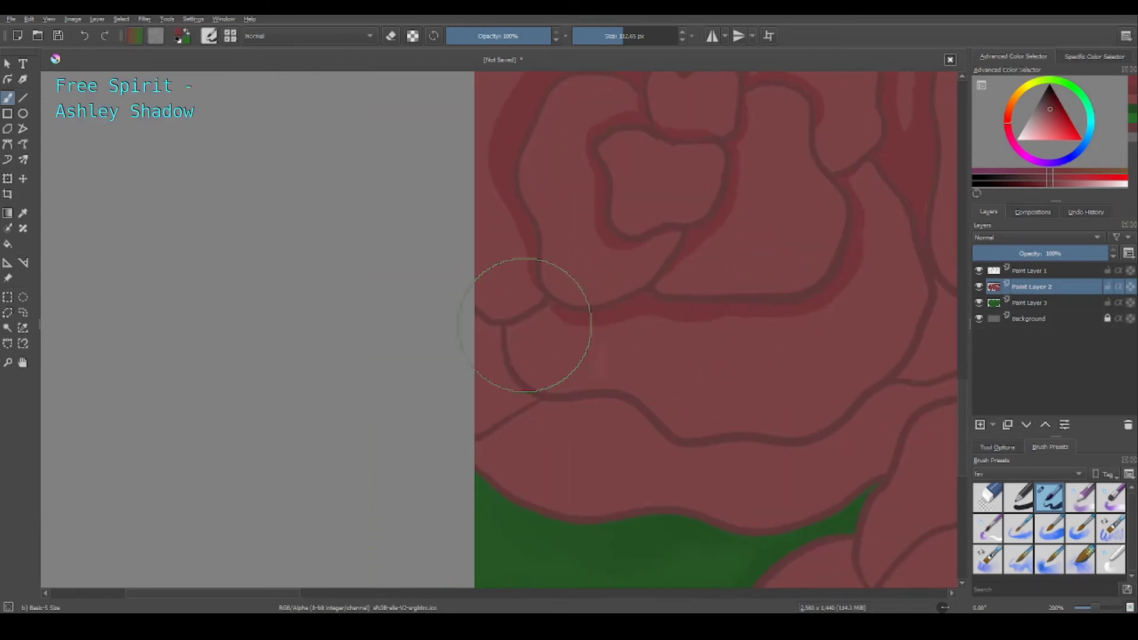
# Shade darker red across the bottom-left rose's lowest outer petals and the small petals filling the gap beside the next rose.
pyautogui.moveTo(544, 313); pyautogui.dragTo(460, 309)
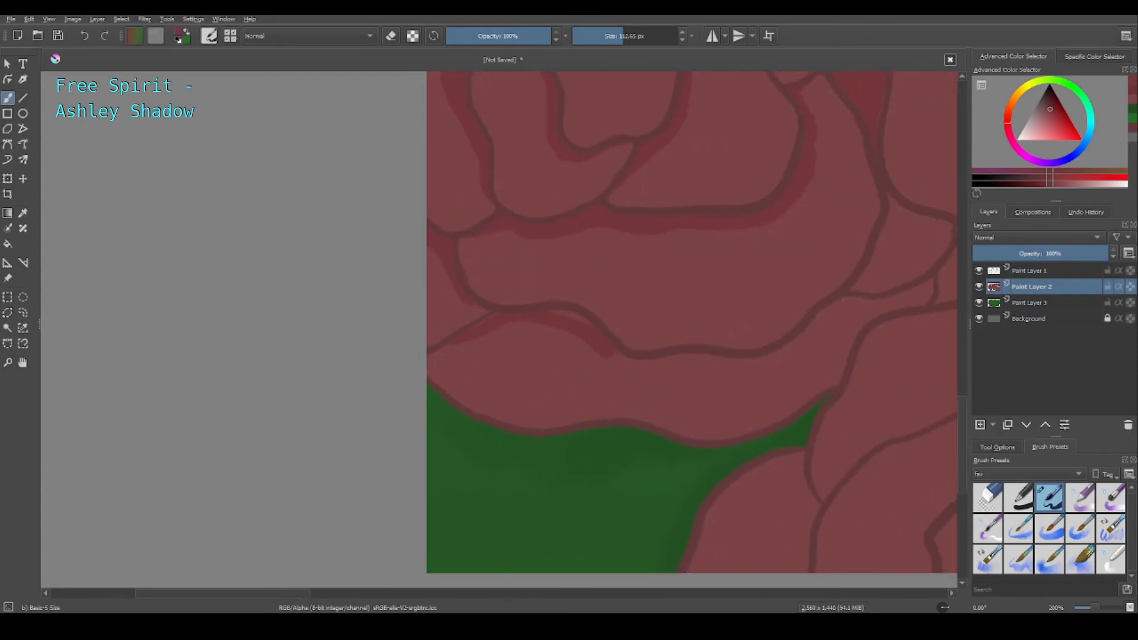
pyautogui.moveTo(664, 377); pyautogui.dragTo(478, 400)
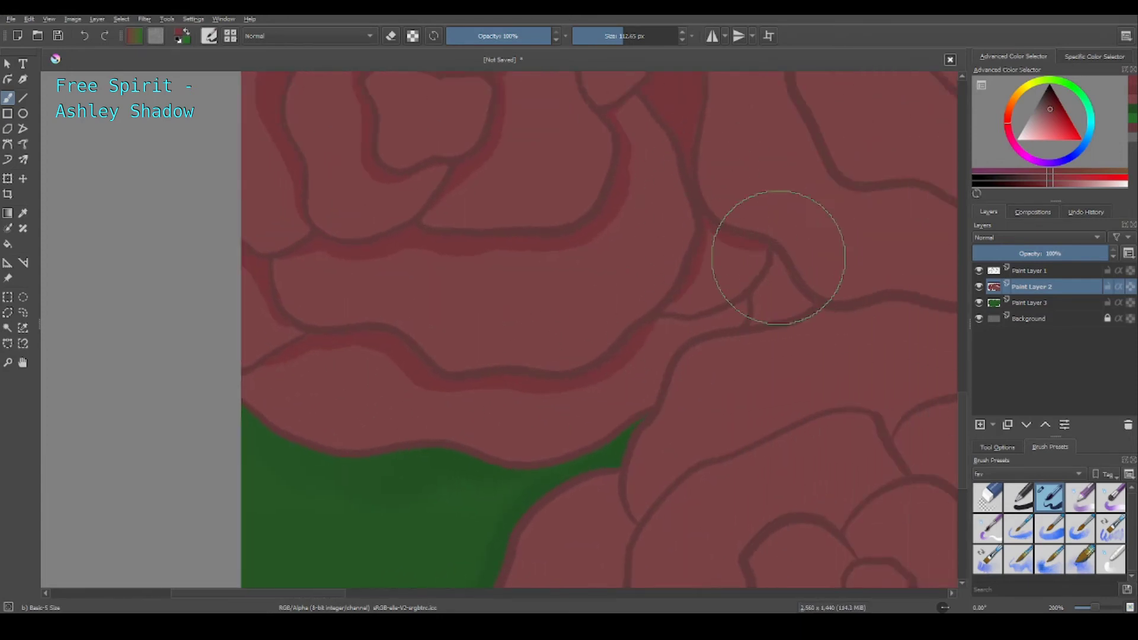
pyautogui.moveTo(654, 391); pyautogui.dragTo(676, 266)
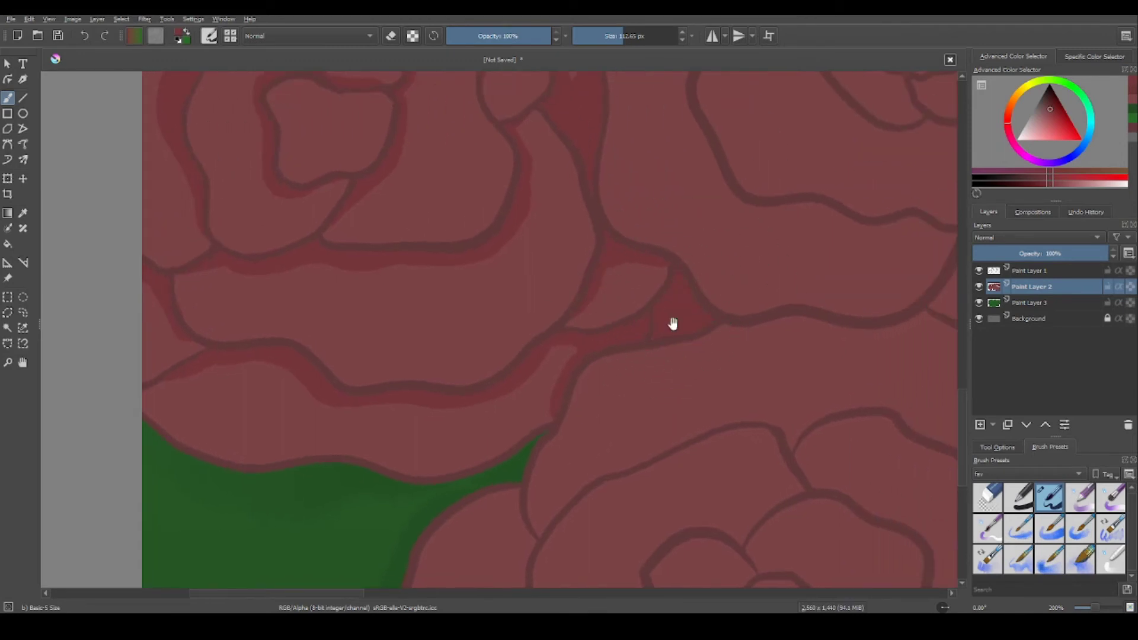
# Shade darker red around the innermost petals of the rose to the right of the bottom-left rose.
pyautogui.scroll(-3, 699, 464)
pyautogui.scroll(5, 661, 394)
pyautogui.scroll(-1, 660, 394)
pyautogui.moveTo(549, 320); pyautogui.dragTo(623, 332)
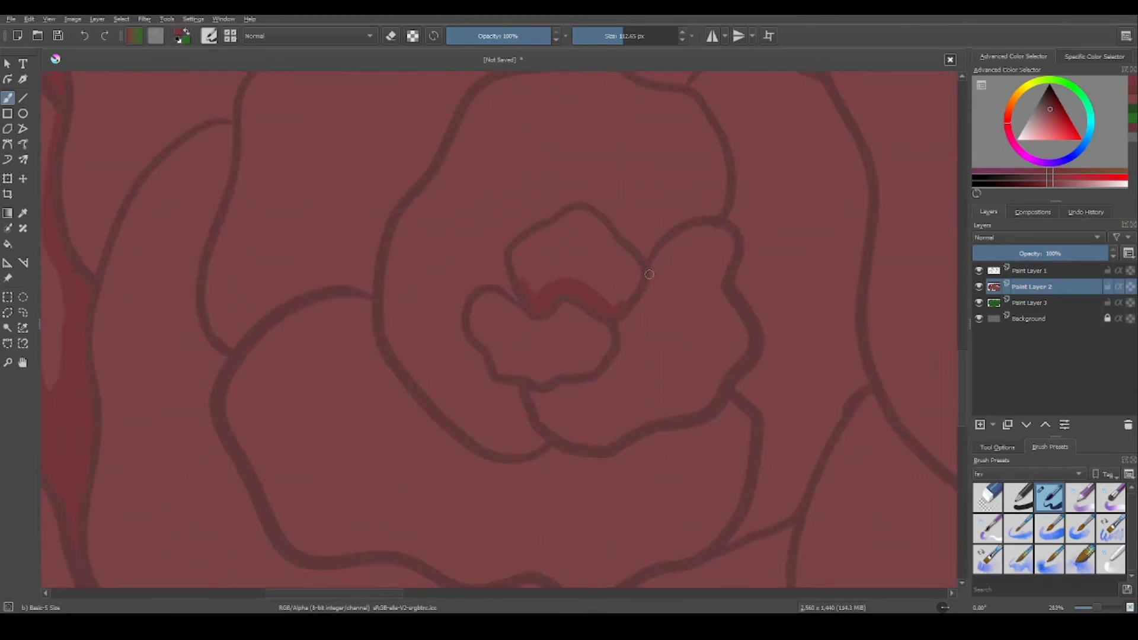
pyautogui.moveTo(613, 380)
pyautogui.mouseDown()
pyautogui.moveTo(559, 261)
pyautogui.moveTo(610, 305)
pyautogui.moveTo(666, 259)
pyautogui.moveTo(715, 304)
pyautogui.moveTo(572, 330)
pyautogui.moveTo(564, 376)
pyautogui.moveTo(583, 391)
pyautogui.mouseUp()
# Shade darker red around the outside of the same rose's middle petals, across its upper and left petals.
pyautogui.moveTo(486, 441)
pyautogui.mouseDown()
pyautogui.moveTo(712, 183)
pyautogui.moveTo(856, 196)
pyautogui.mouseUp()
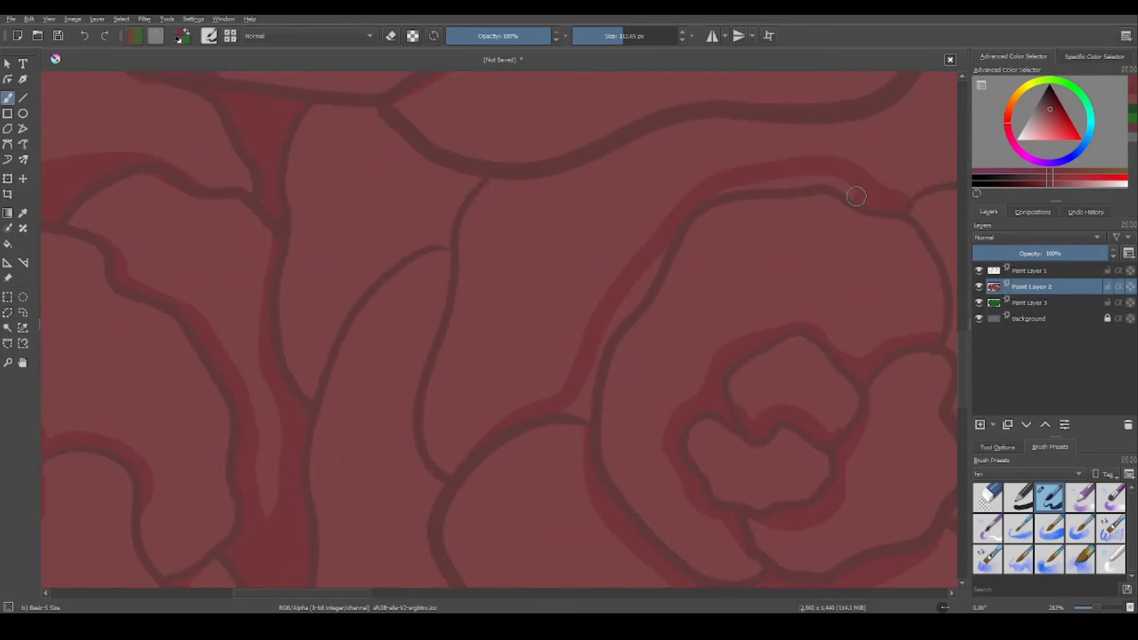
pyautogui.moveTo(570, 408); pyautogui.dragTo(592, 160)
pyautogui.moveTo(610, 297)
pyautogui.mouseDown()
pyautogui.moveTo(628, 409)
pyautogui.moveTo(660, 237)
pyautogui.mouseUp()
# Shade darker red on the same rose's lower outer petals, beneath the wavy edge of its middle petals.
pyautogui.moveTo(681, 431); pyautogui.dragTo(787, 330)
pyautogui.moveTo(791, 379); pyautogui.dragTo(860, 457)
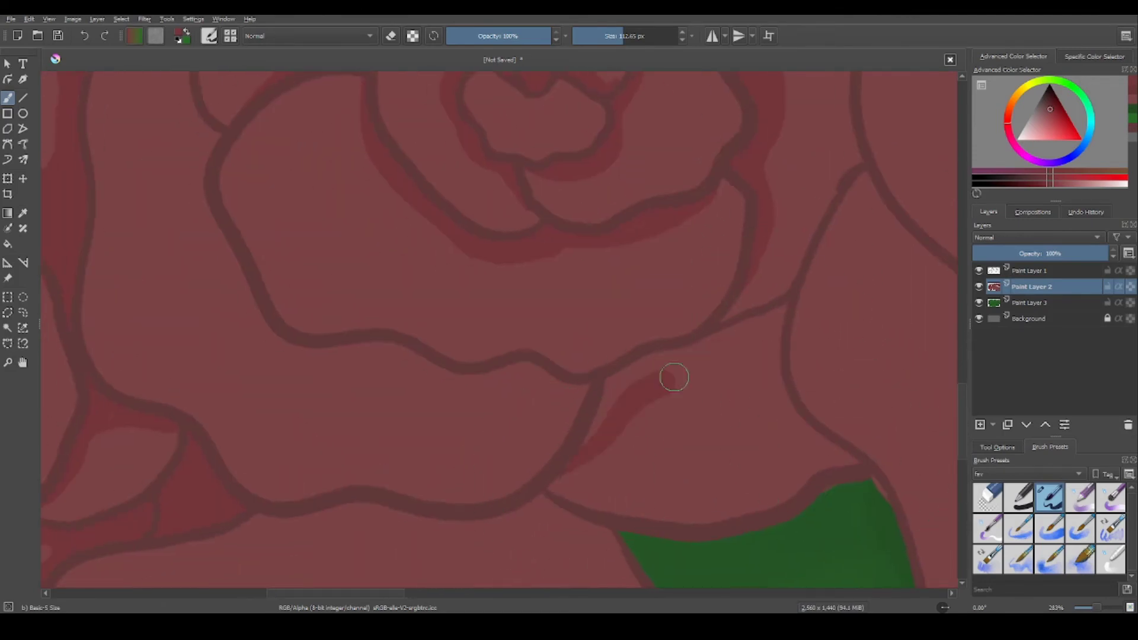
pyautogui.moveTo(768, 311); pyautogui.dragTo(768, 401)
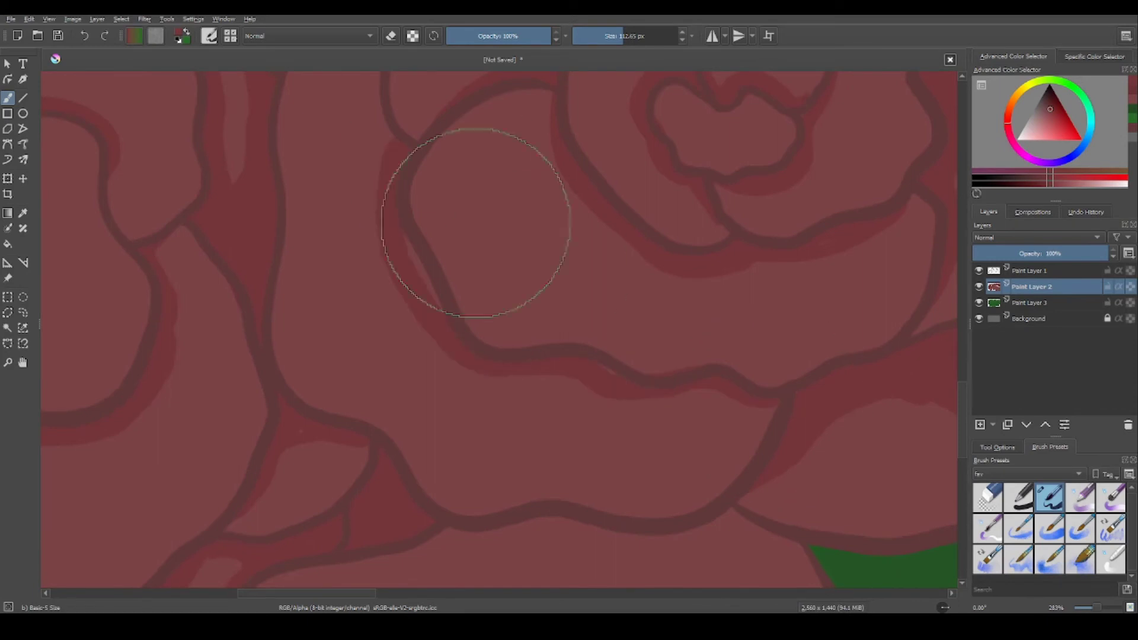
# Shade darker red on the same rose's upper-left outer petals and along its right edge beside the large central rose.
pyautogui.moveTo(414, 234)
pyautogui.mouseDown()
pyautogui.moveTo(611, 219)
pyautogui.moveTo(658, 409)
pyautogui.mouseUp()
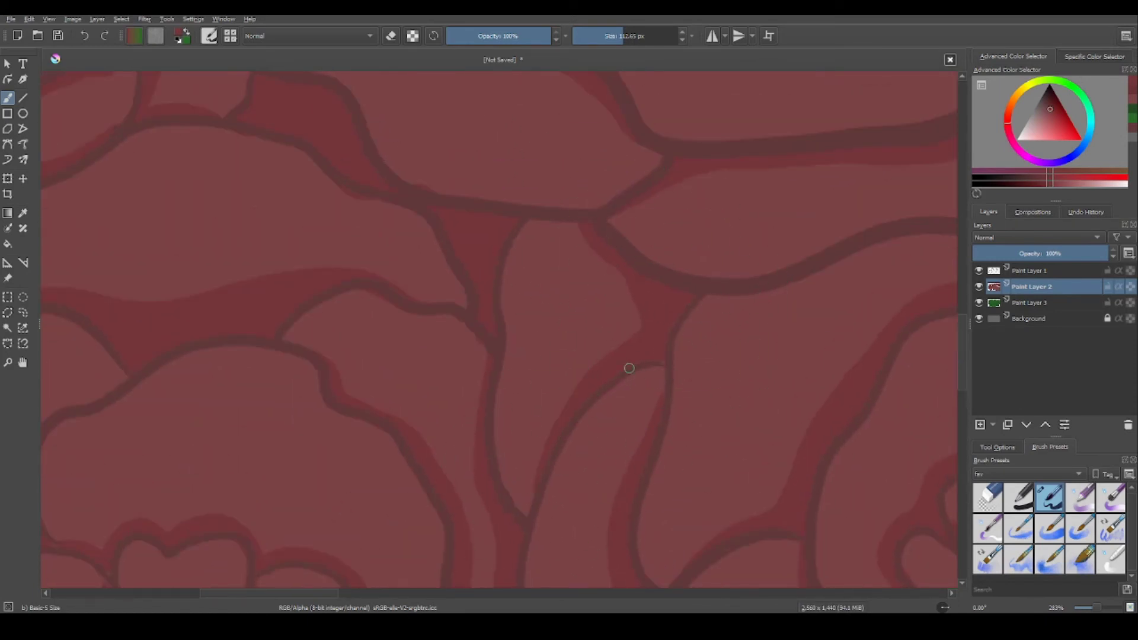
pyautogui.moveTo(630, 368)
pyautogui.mouseDown()
pyautogui.moveTo(607, 402)
pyautogui.moveTo(769, 362)
pyautogui.mouseUp()
pyautogui.moveTo(789, 322); pyautogui.dragTo(759, 356)
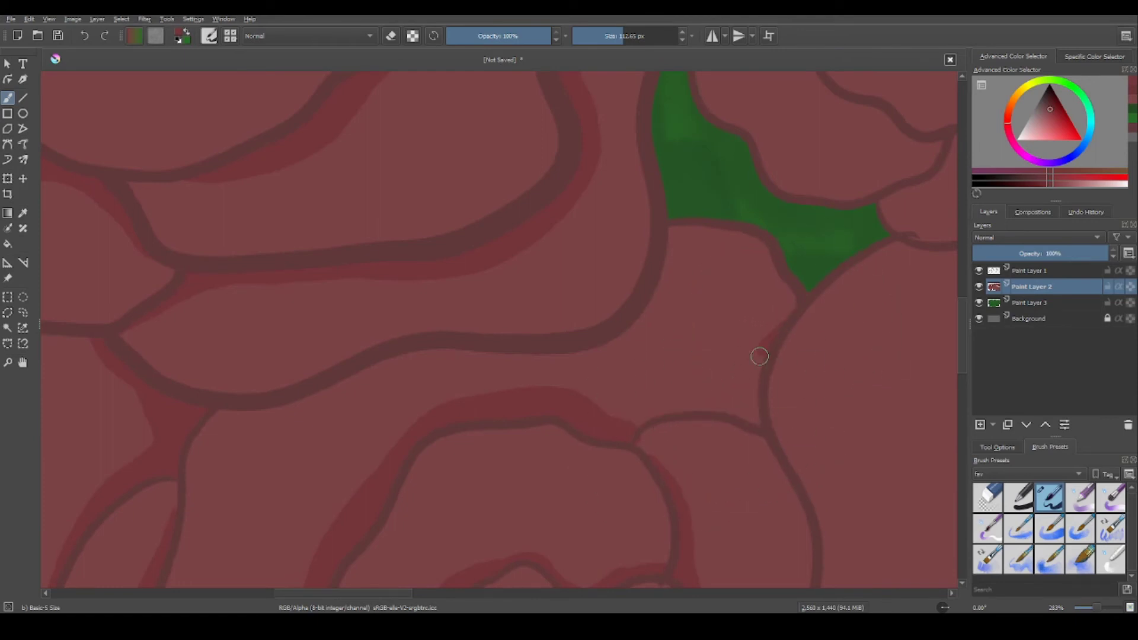
pyautogui.scroll(-10, 727, 332)
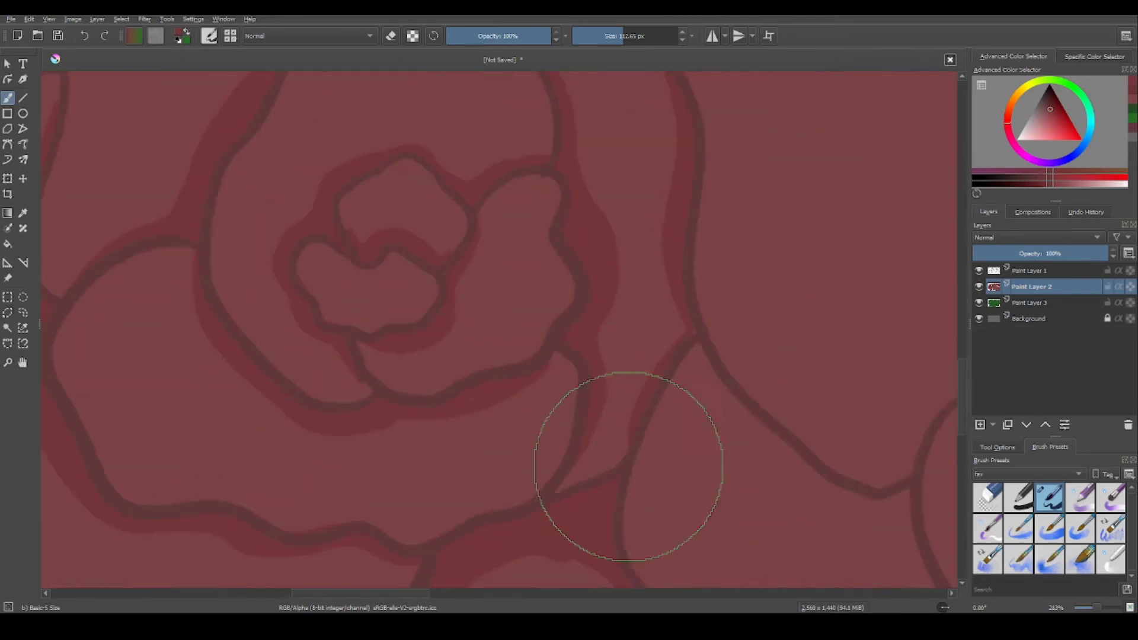
# Shade darker red along the top edge of the rose at the canvas's bottom edge and on its far-left petal.
pyautogui.hscroll(-5, 702, 330)
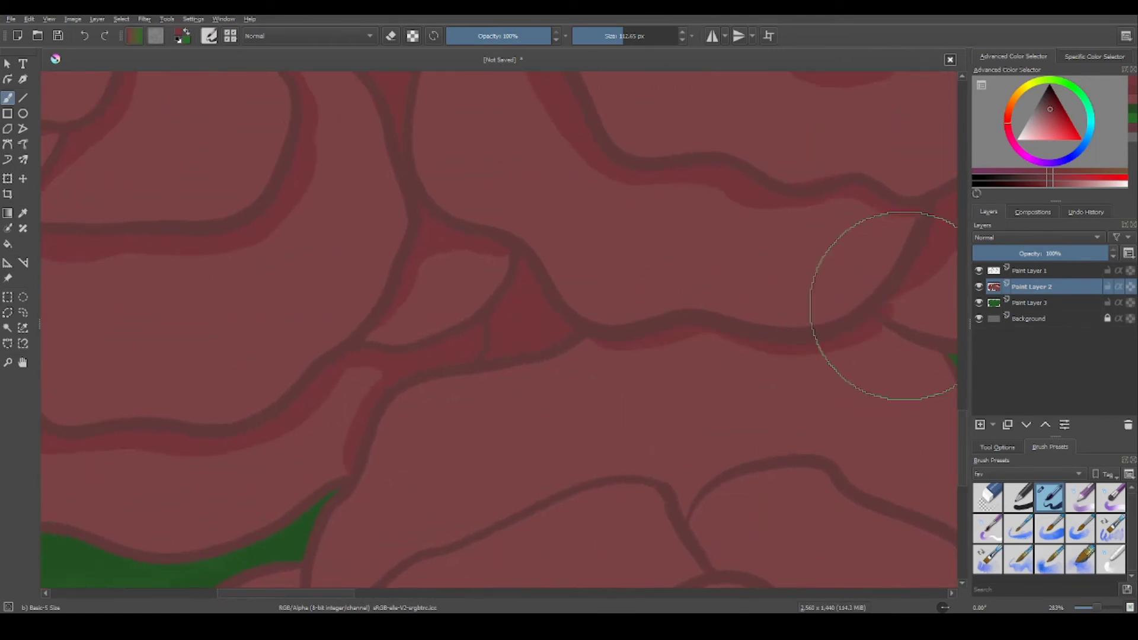
pyautogui.scroll(-5, 518, 330)
pyautogui.hscroll(3, 561, 437)
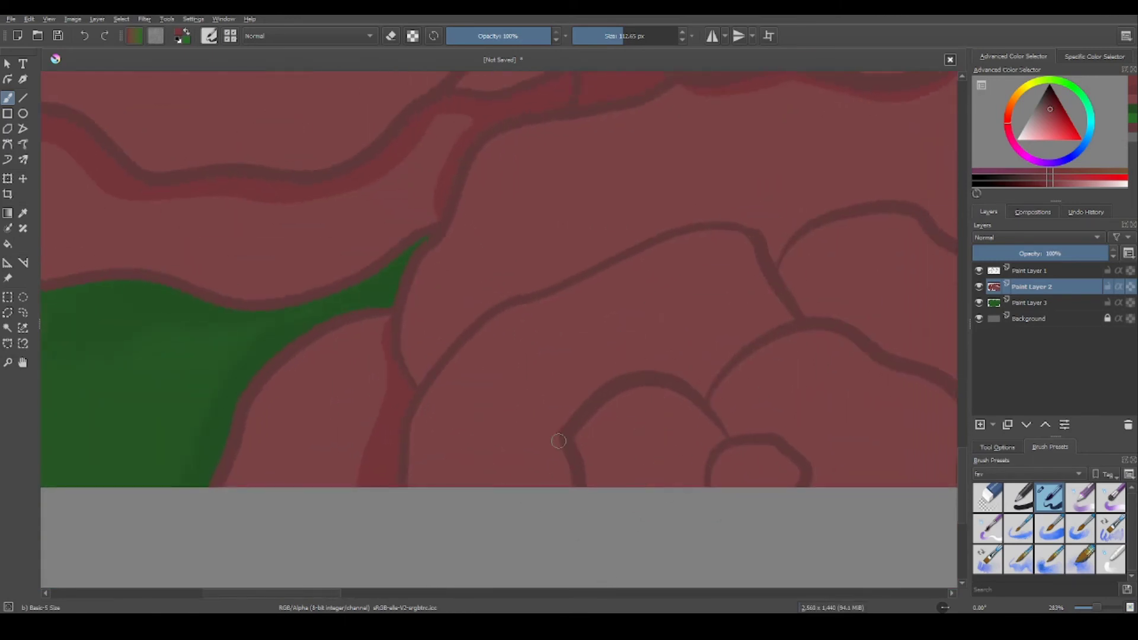
# Shade darker red around the central and middle petals of the rose at the canvas's bottom edge.
pyautogui.scroll(-2, 636, 400)
pyautogui.hscroll(3, 636, 400)
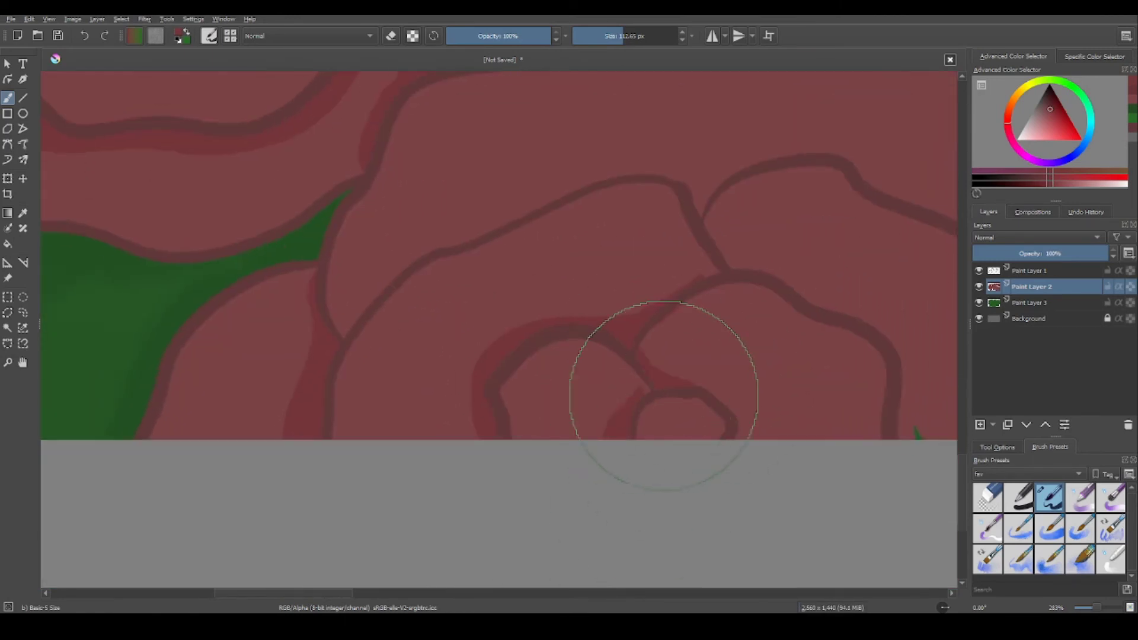
pyautogui.hscroll(6, 663, 396)
pyautogui.scroll(3, 663, 396)
pyautogui.hscroll(-4, 687, 445)
pyautogui.scroll(-1, 630, 323)
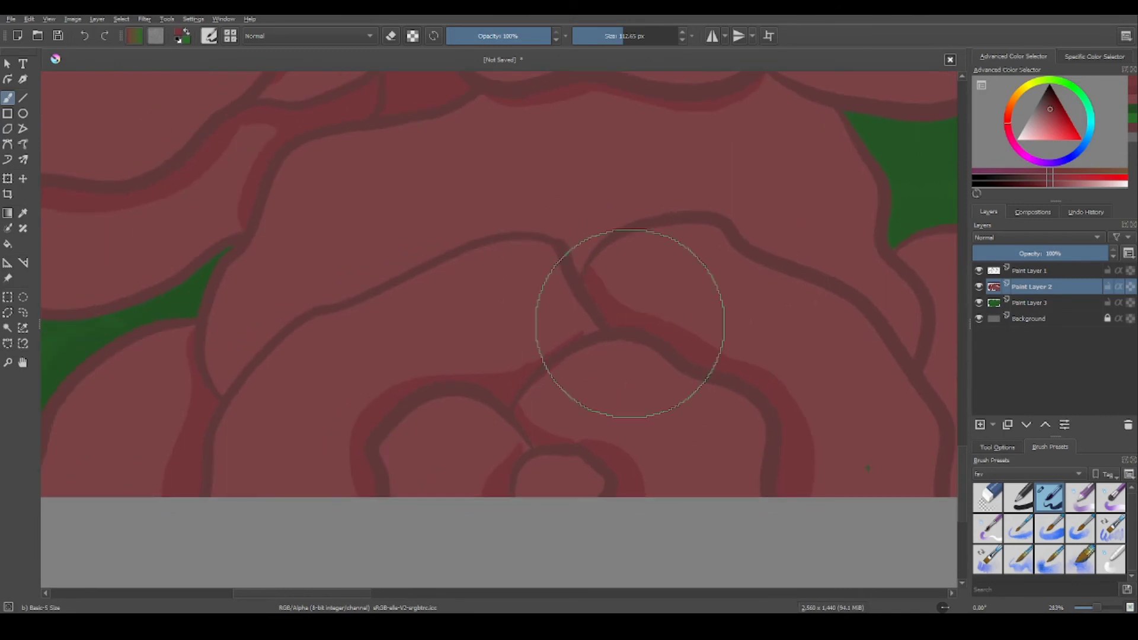
# Shade darker red on the right outer petal and across the large top petal of the bottom-edge rose.
pyautogui.hscroll(5, 630, 323)
pyautogui.scroll(-1, 666, 394)
pyautogui.scroll(3, 585, 247)
pyautogui.hscroll(-3, 585, 246)
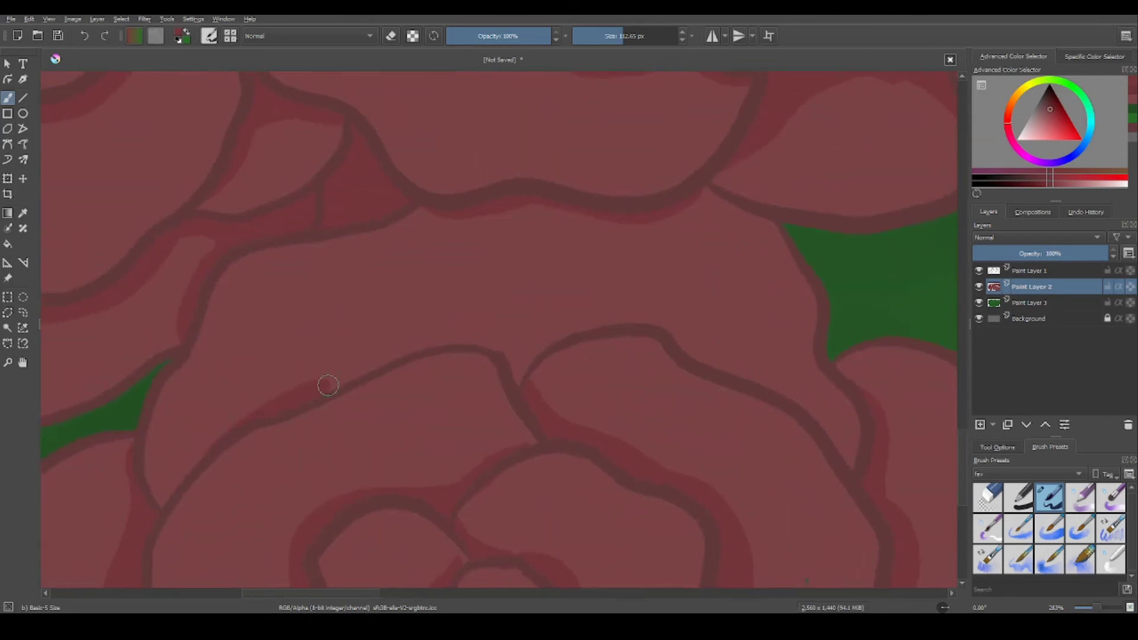
pyautogui.hscroll(-5, 646, 341)
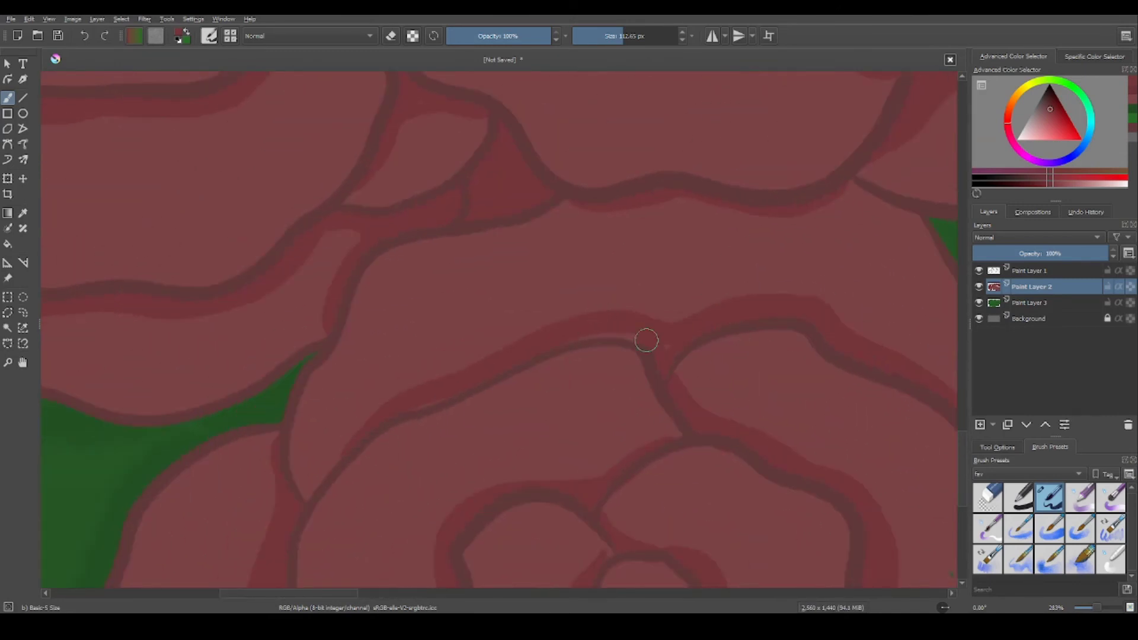
# Shade darker red around the central petals of the rose beside the narrow green gap and outside its inner-left petal.
pyautogui.scroll(-8, 646, 340)
pyautogui.scroll(2, 587, 412)
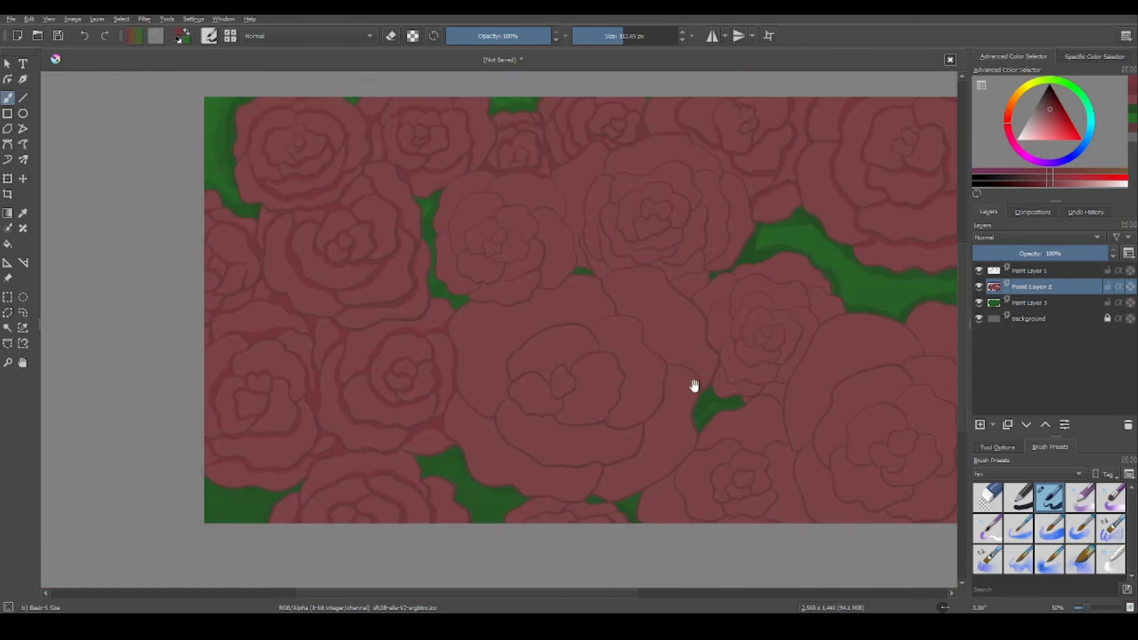
pyautogui.scroll(5, 578, 382)
pyautogui.scroll(1, 475, 365)
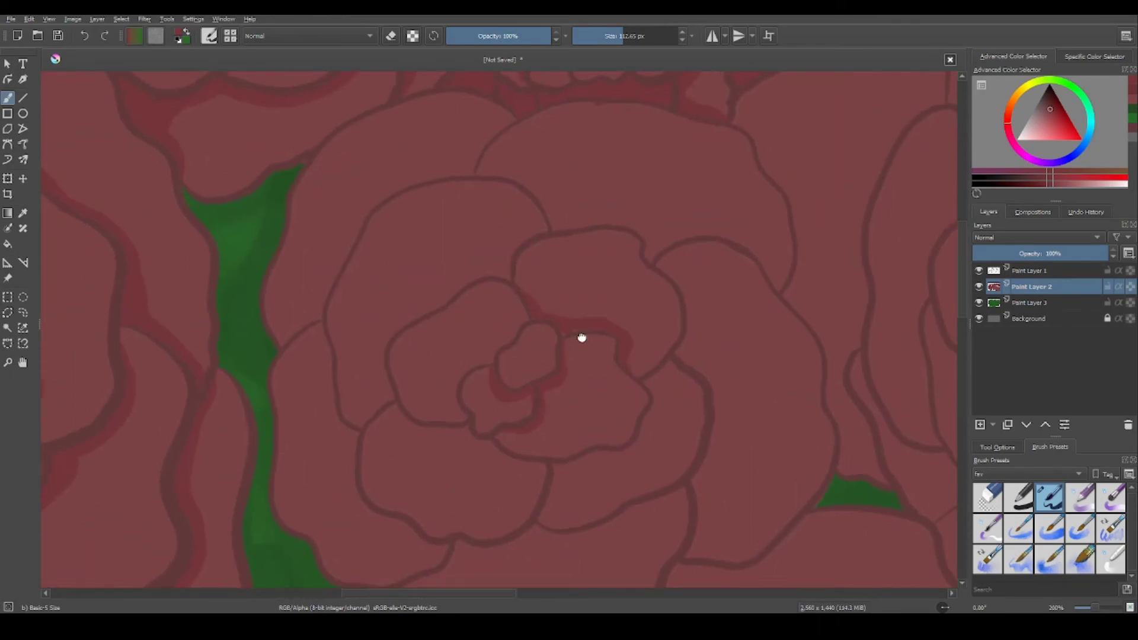
pyautogui.scroll(1, 597, 267)
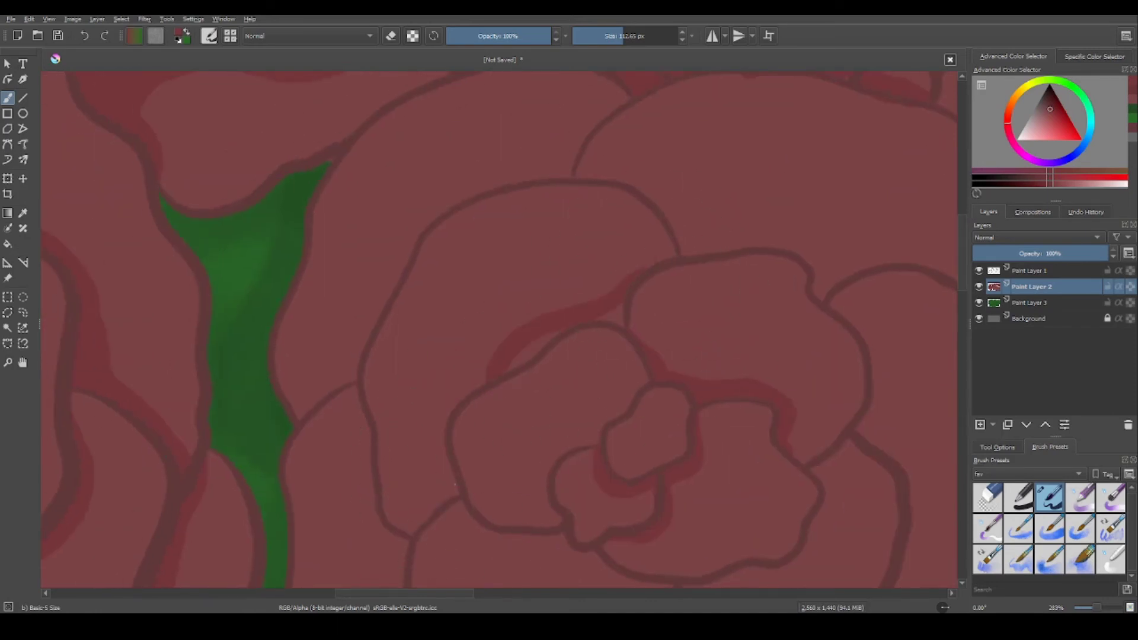
pyautogui.scroll(-1, 626, 344)
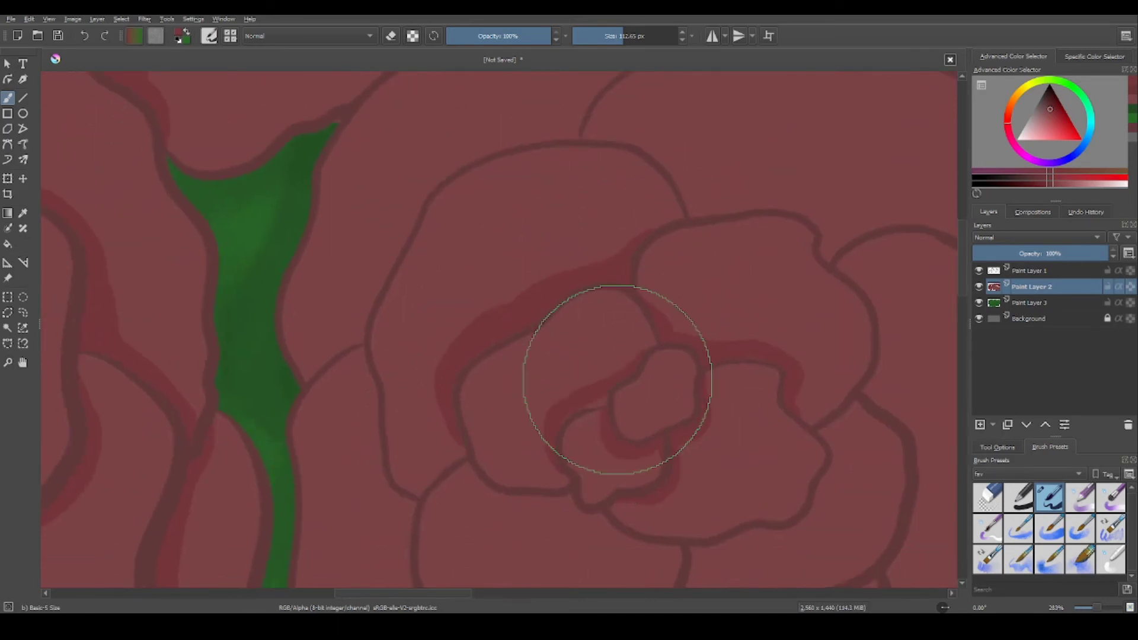
# Shade darker red on the same rose's large top petal and on the lower petals directly beneath and beside its centre.
pyautogui.hscroll(3, 600, 368)
pyautogui.moveTo(321, 266)
pyautogui.mouseDown()
pyautogui.moveTo(385, 261)
pyautogui.moveTo(545, 296)
pyautogui.mouseUp()
pyautogui.hscroll(-2, 450, 273)
pyautogui.scroll(-3, 622, 409)
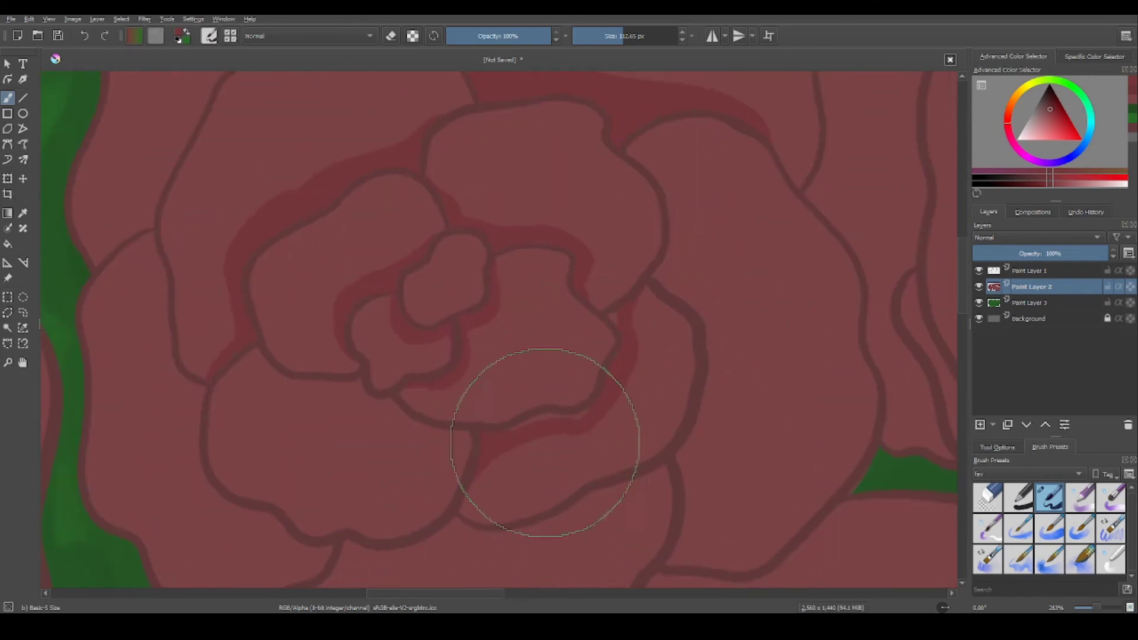
pyautogui.hscroll(-2, 619, 325)
pyautogui.scroll(-1, 385, 313)
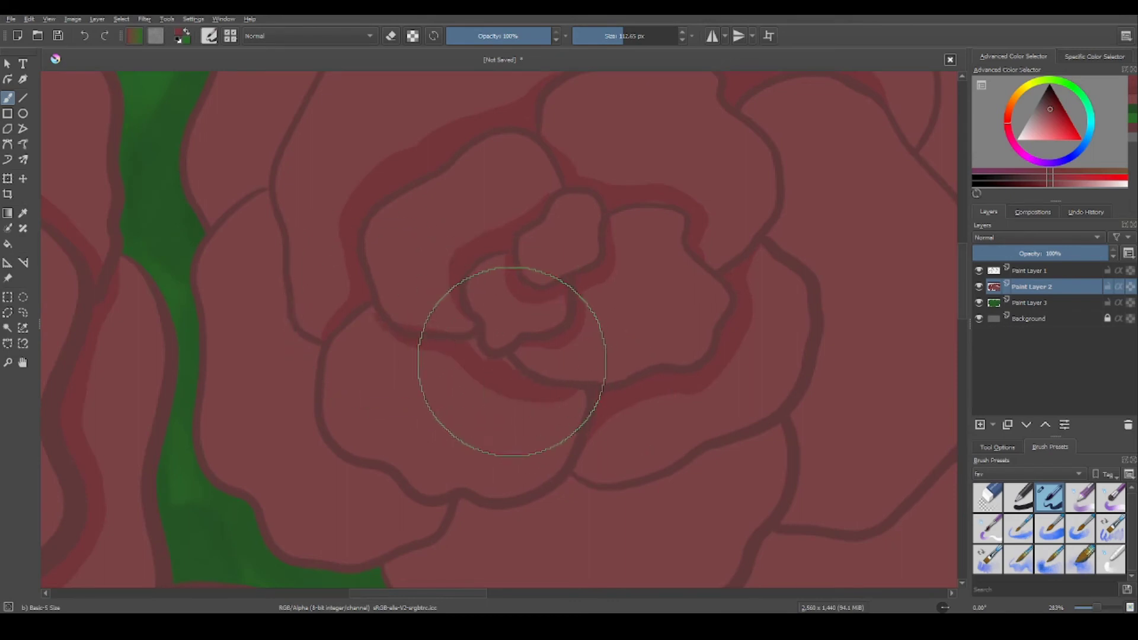
# Shade darker red along the same rose's upper-left outer petals and start the shadow on its left outer petal.
pyautogui.hscroll(-2, 510, 363)
pyautogui.scroll(5, 521, 367)
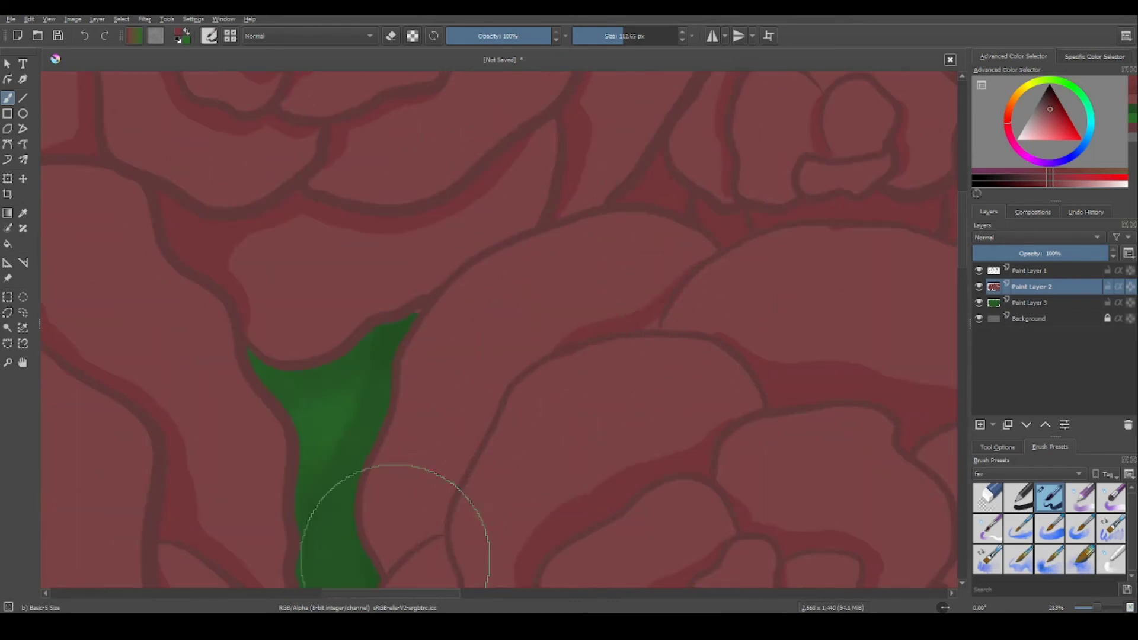
pyautogui.scroll(-3, 500, 393)
pyautogui.hscroll(-2, 501, 393)
pyautogui.hscroll(3, 420, 229)
pyautogui.scroll(-3, 419, 229)
pyautogui.moveTo(399, 187); pyautogui.dragTo(405, 334)
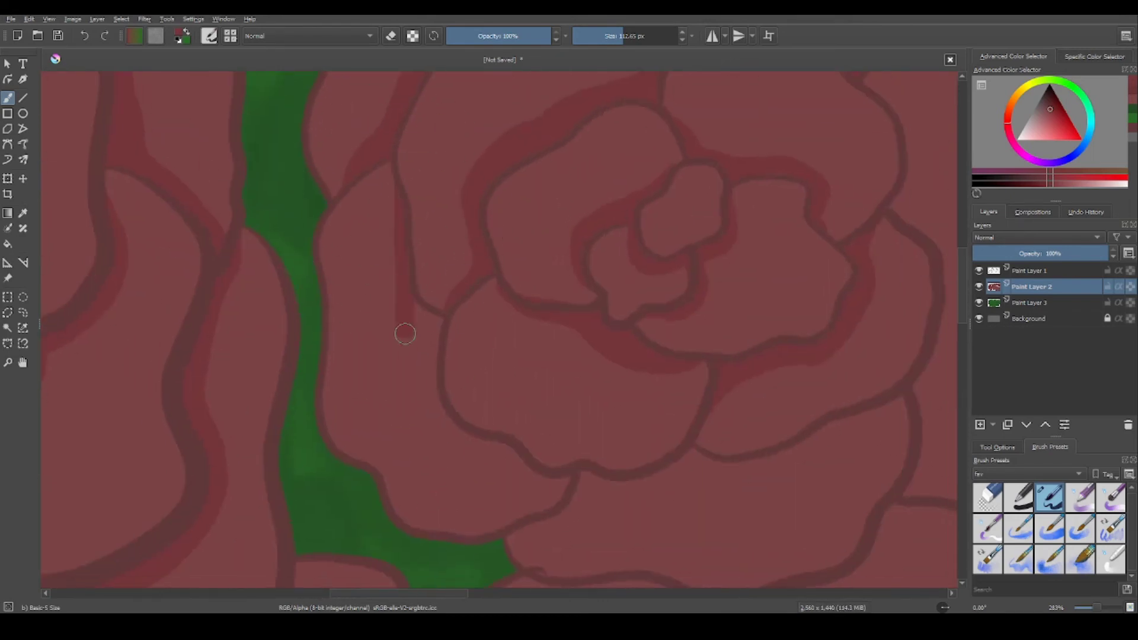
# Shade darker red along the inner edges of the rose's lower-left and bottom outer petals.
pyautogui.scroll(-1, 492, 415)
pyautogui.hscroll(4, 392, 409)
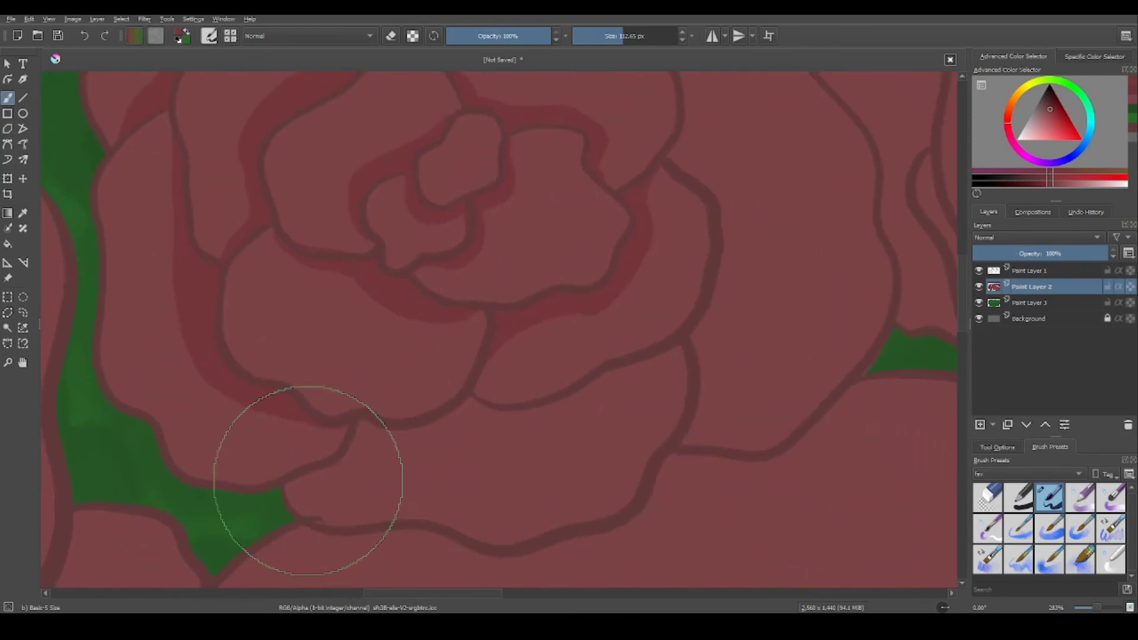
pyautogui.moveTo(389, 450); pyautogui.dragTo(399, 443)
pyautogui.hscroll(4, 628, 401)
pyautogui.scroll(3, 628, 401)
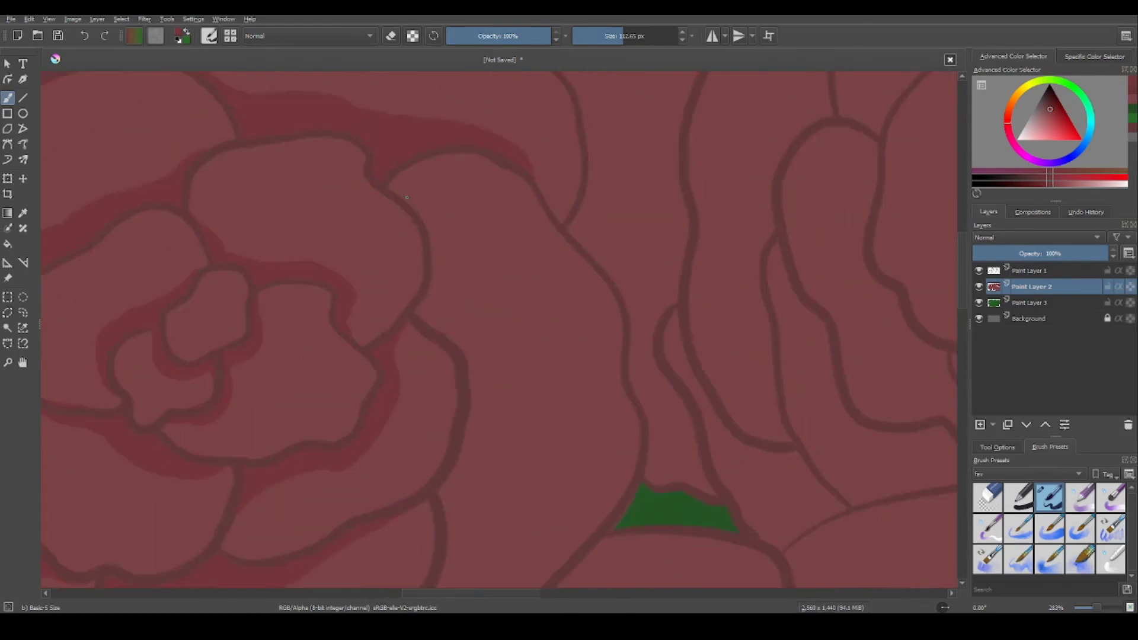
# Shade darker red along the inner edge of the rose's large right outer petal.
pyautogui.scroll(-2, 628, 400)
pyautogui.scroll(2, 496, 445)
pyautogui.hscroll(-1, 496, 445)
pyautogui.scroll(-3, 533, 312)
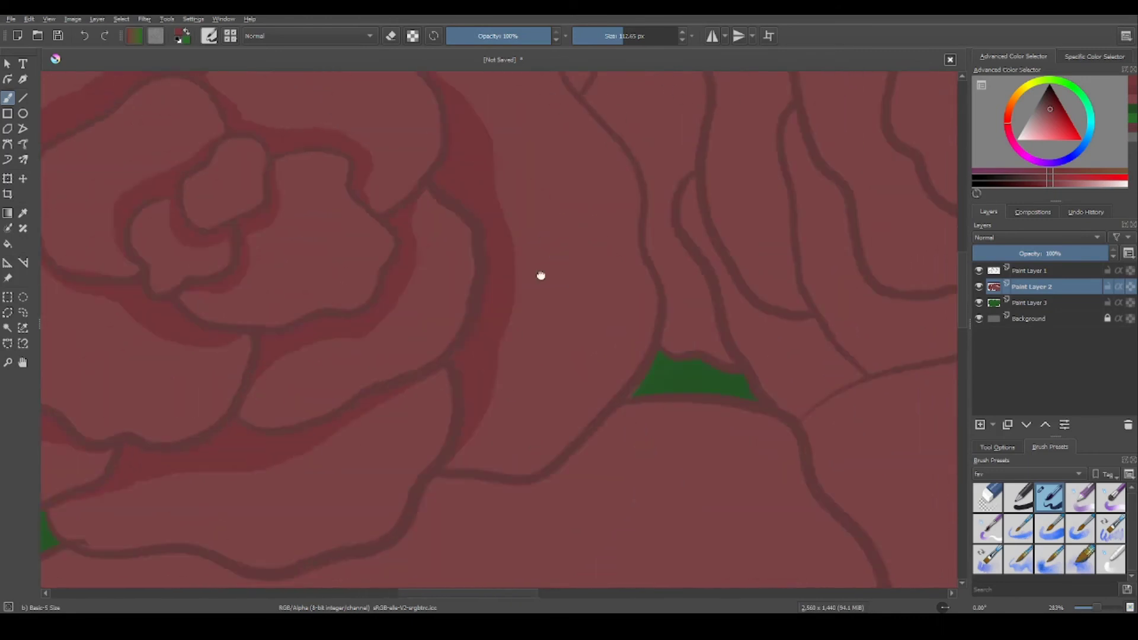
# Fill darker red into the narrow petals between this rose and its right neighbour, down to the small green gap.
pyautogui.hscroll(4, 541, 274)
pyautogui.scroll(2, 702, 488)
pyautogui.scroll(-1, 432, 320)
pyautogui.scroll(-2, 499, 331)
pyautogui.hscroll(-1, 501, 308)
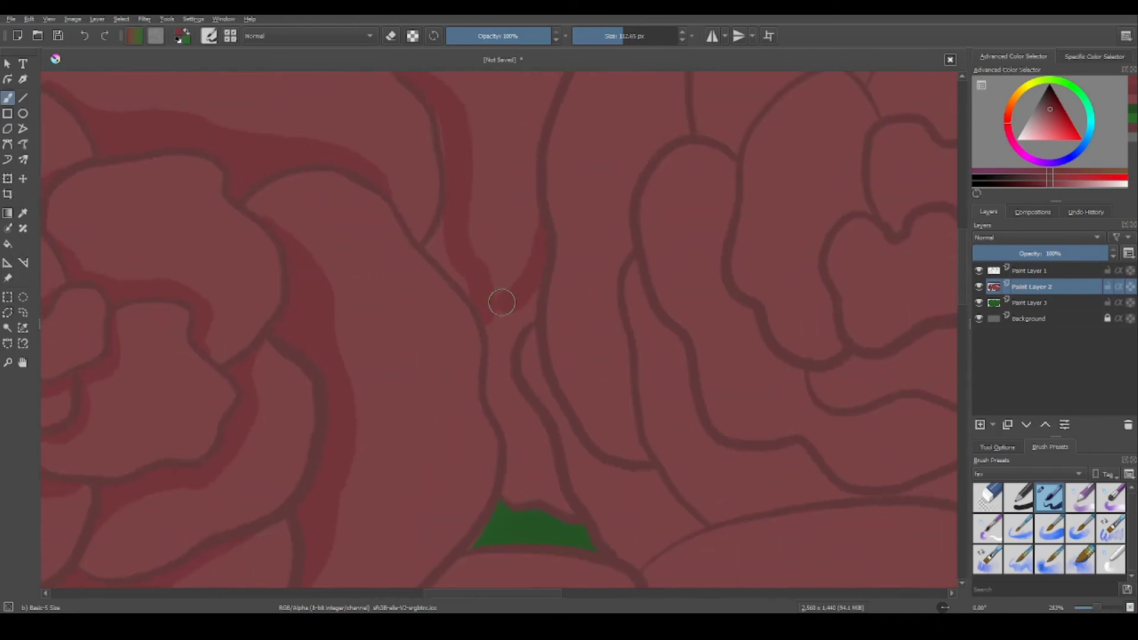
pyautogui.moveTo(503, 254); pyautogui.dragTo(539, 463)
pyautogui.moveTo(548, 354); pyautogui.dragTo(574, 432)
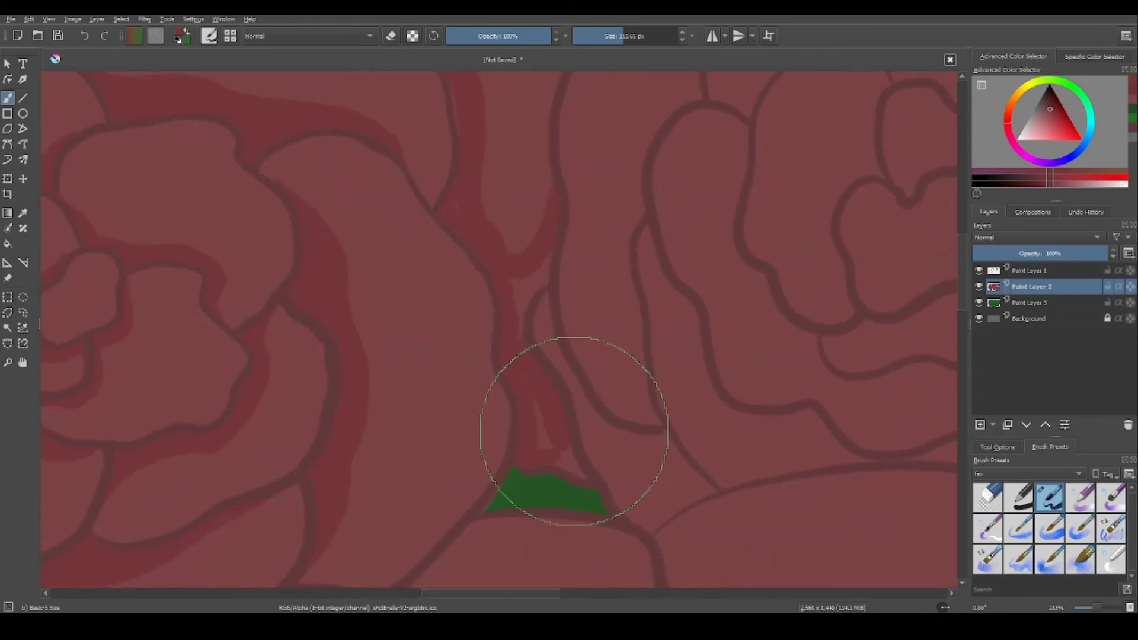
pyautogui.scroll(2, 557, 433)
pyautogui.hscroll(-1, 569, 409)
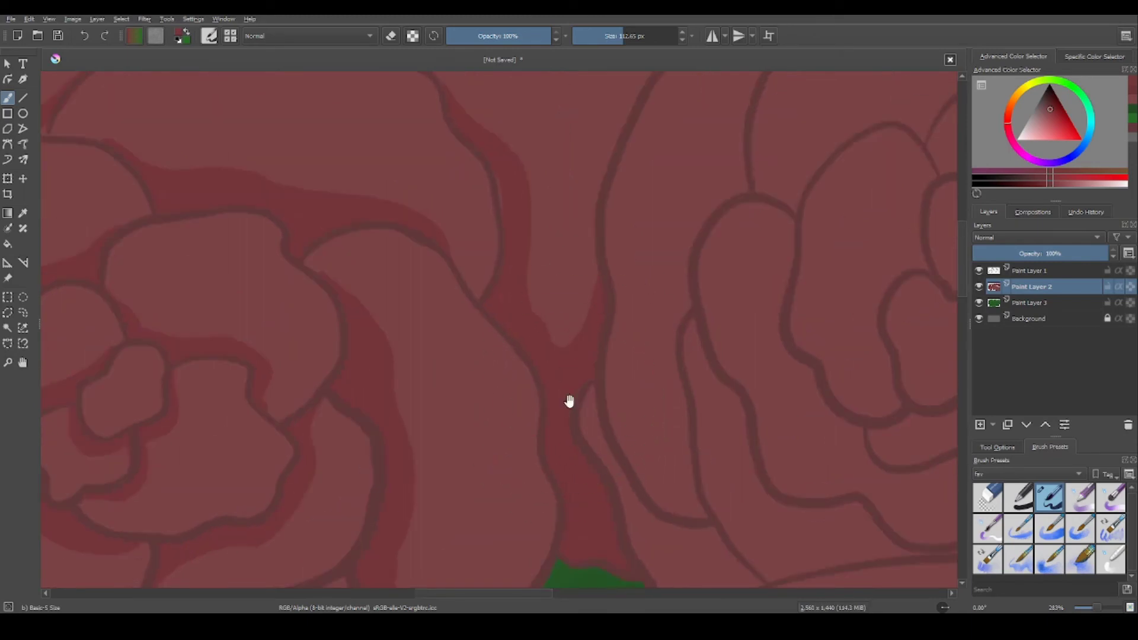
# Shade darker red along both sides of the broad petal wedged between the two roses, up to its upper-right corner.
pyautogui.scroll(3, 569, 401)
pyautogui.hscroll(1, 564, 407)
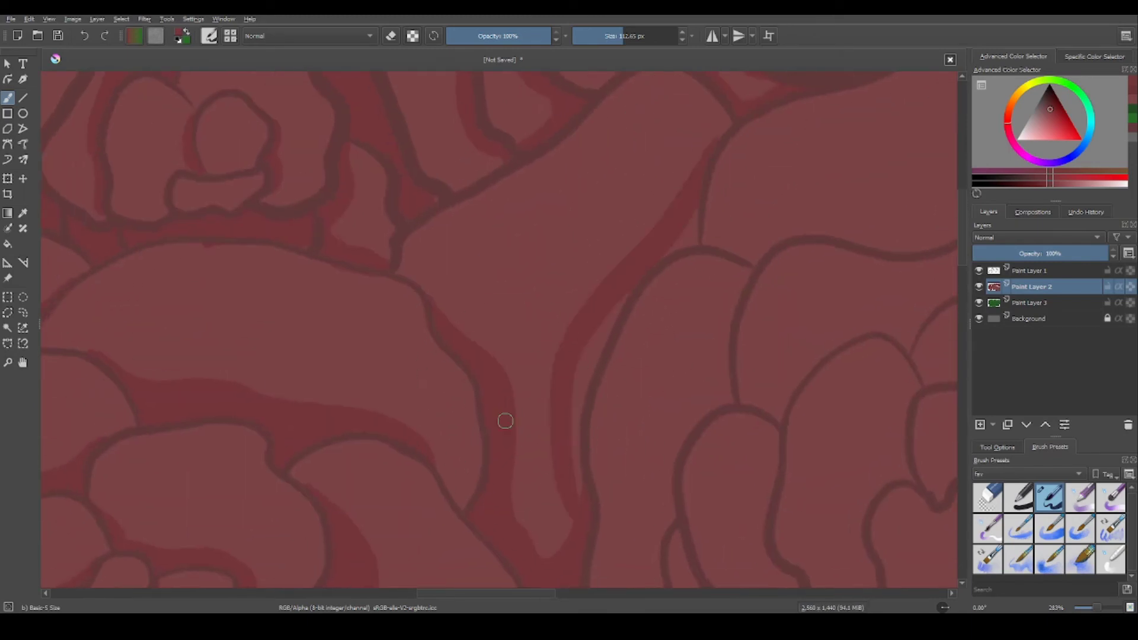
pyautogui.scroll(3, 505, 421)
pyautogui.hscroll(1, 610, 376)
pyautogui.scroll(-3, 620, 377)
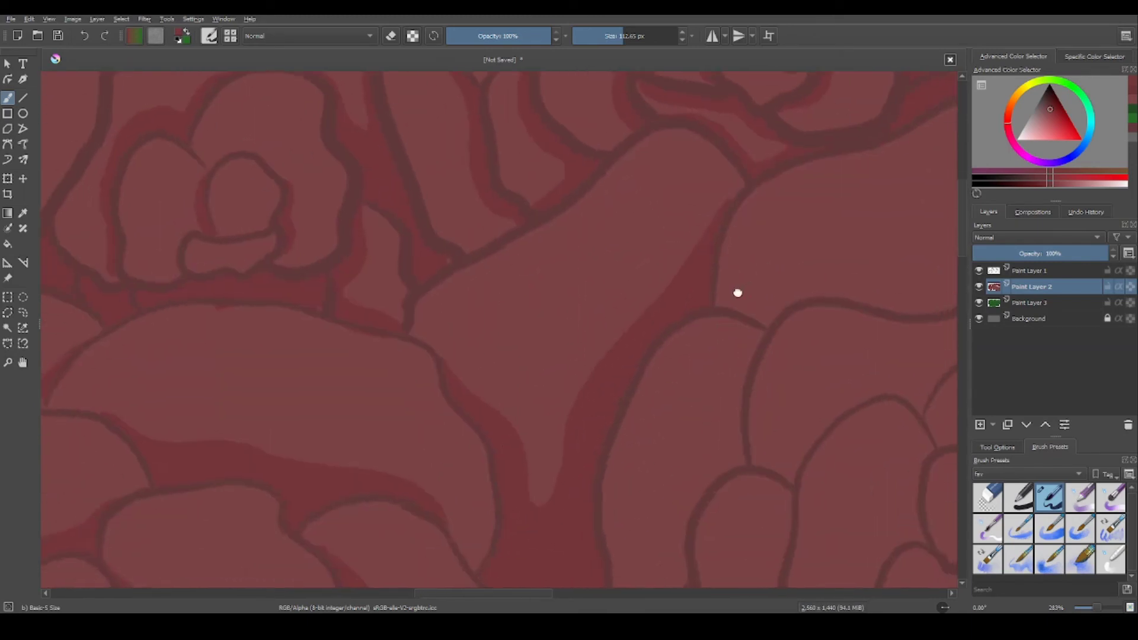
# Shade darker red around the central petals of the large rose to the right, above, beside and below its heart-shaped centre.
pyautogui.scroll(3, 731, 449)
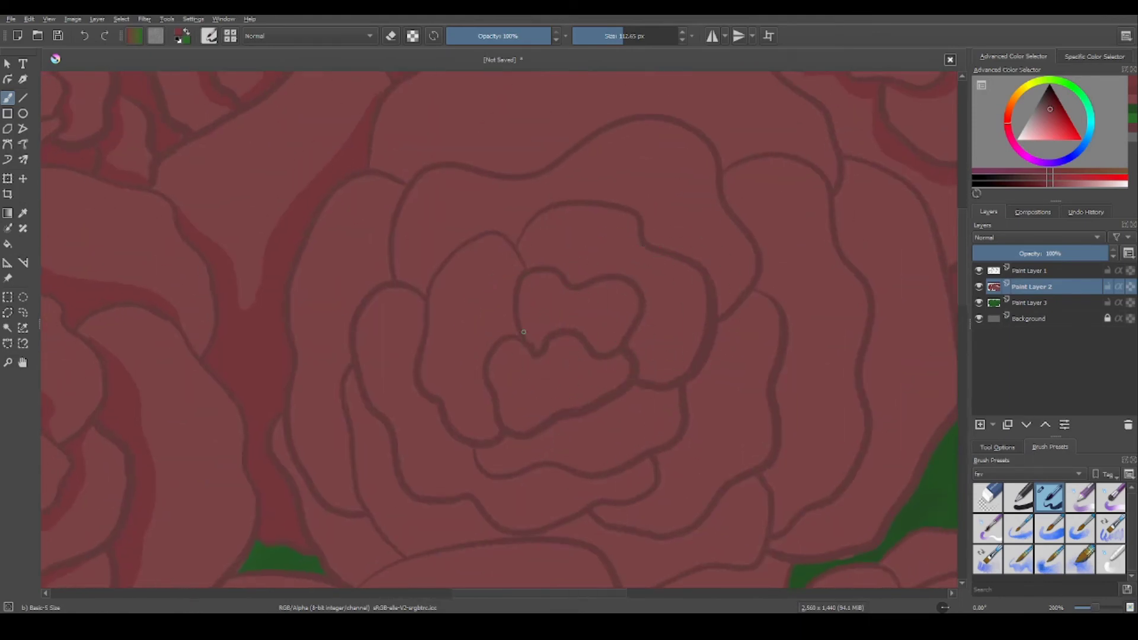
pyautogui.hscroll(1, 544, 291)
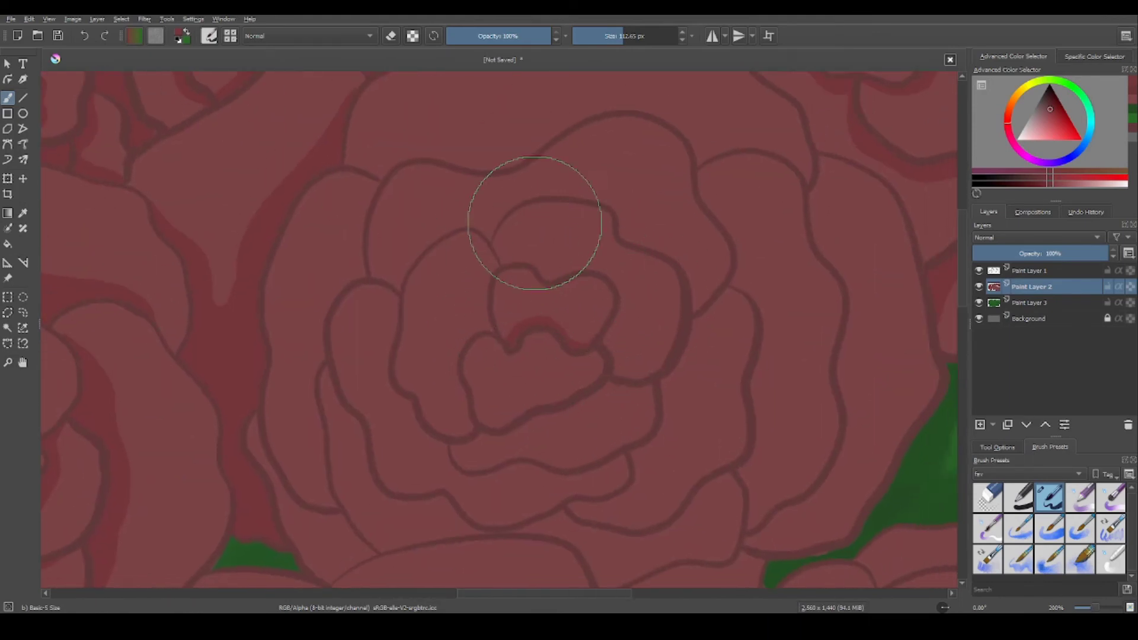
pyautogui.scroll(1, 600, 344)
pyautogui.hscroll(-3, 660, 241)
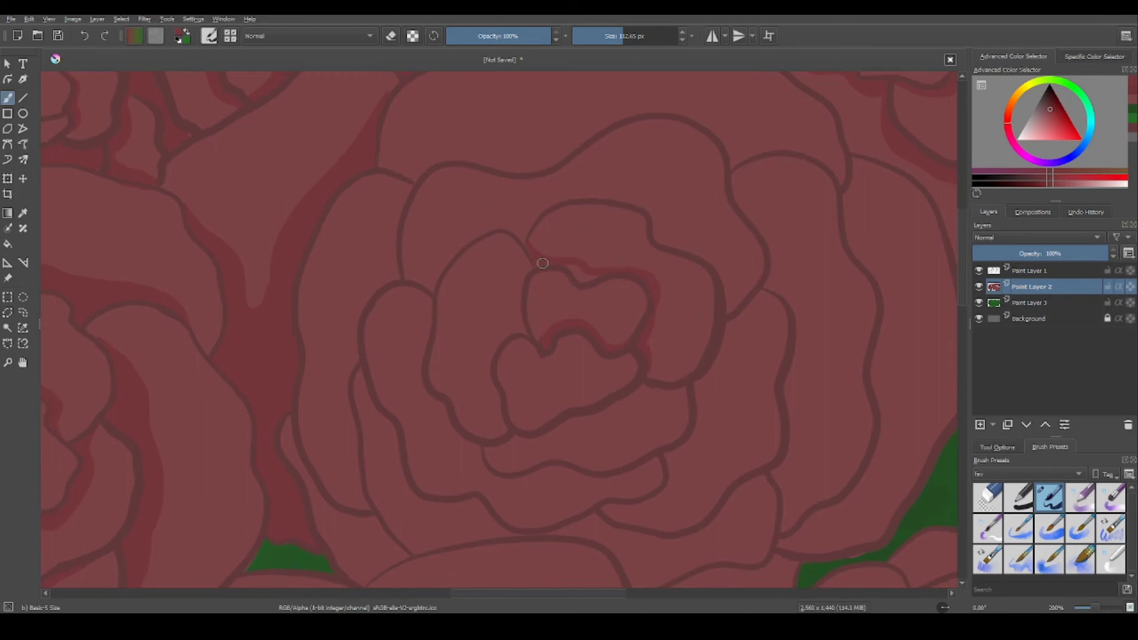
pyautogui.scroll(-3, 561, 243)
pyautogui.scroll(-2, 724, 342)
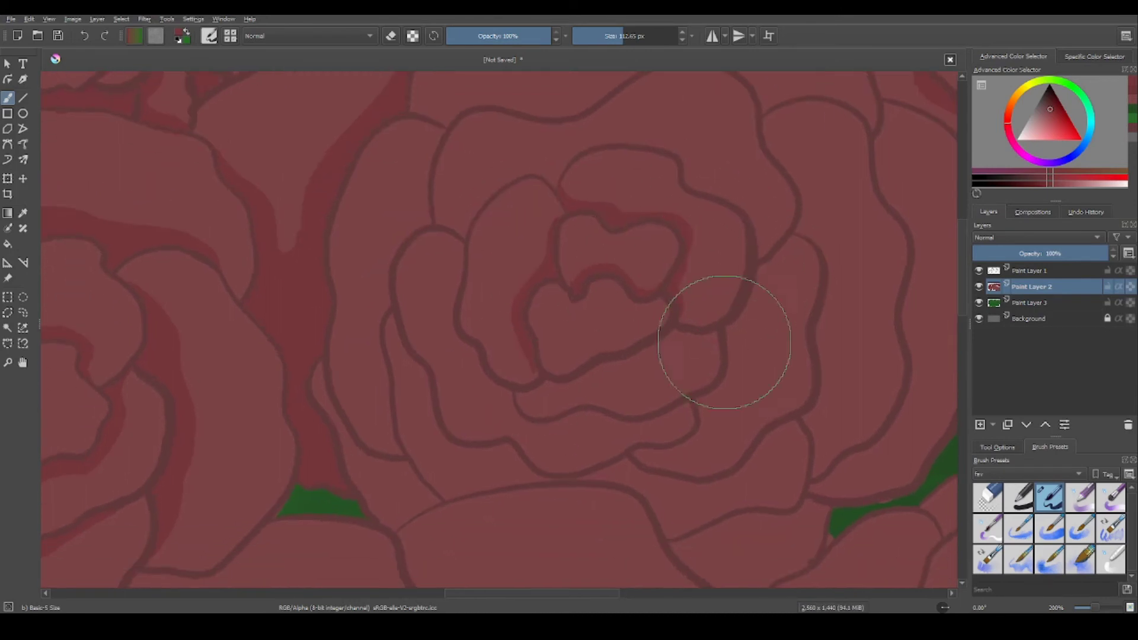
pyautogui.hscroll(3, 643, 355)
pyautogui.scroll(-1, 687, 315)
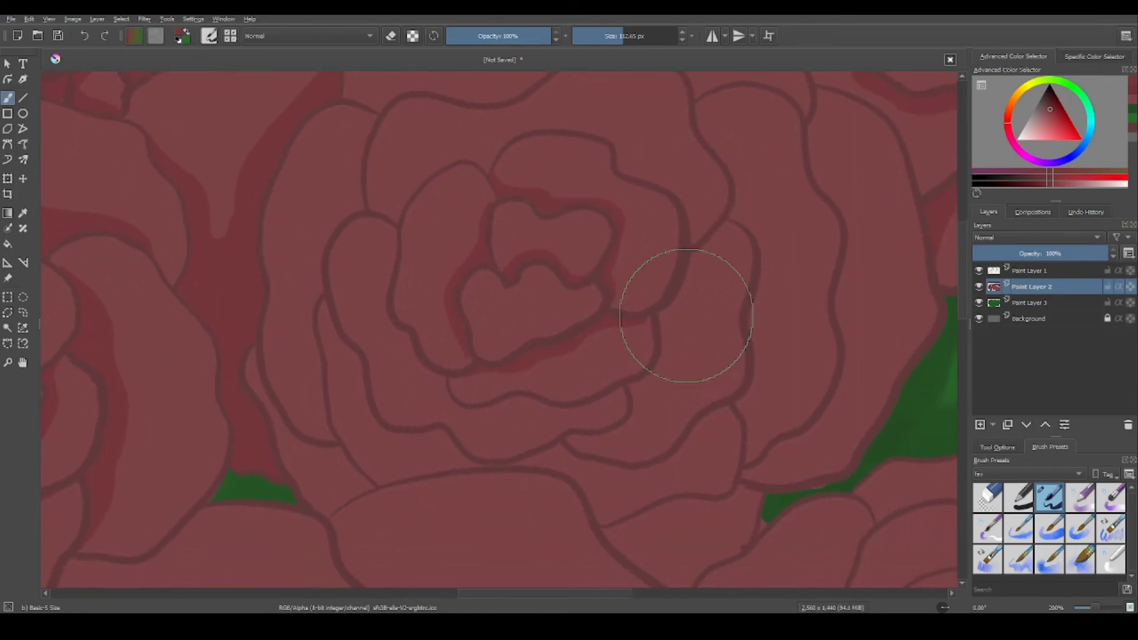
# Shade darker red on the large rose's lower-right, lower-left and bottom petals, down to the rose overlapping it below.
pyautogui.hscroll(-5, 702, 383)
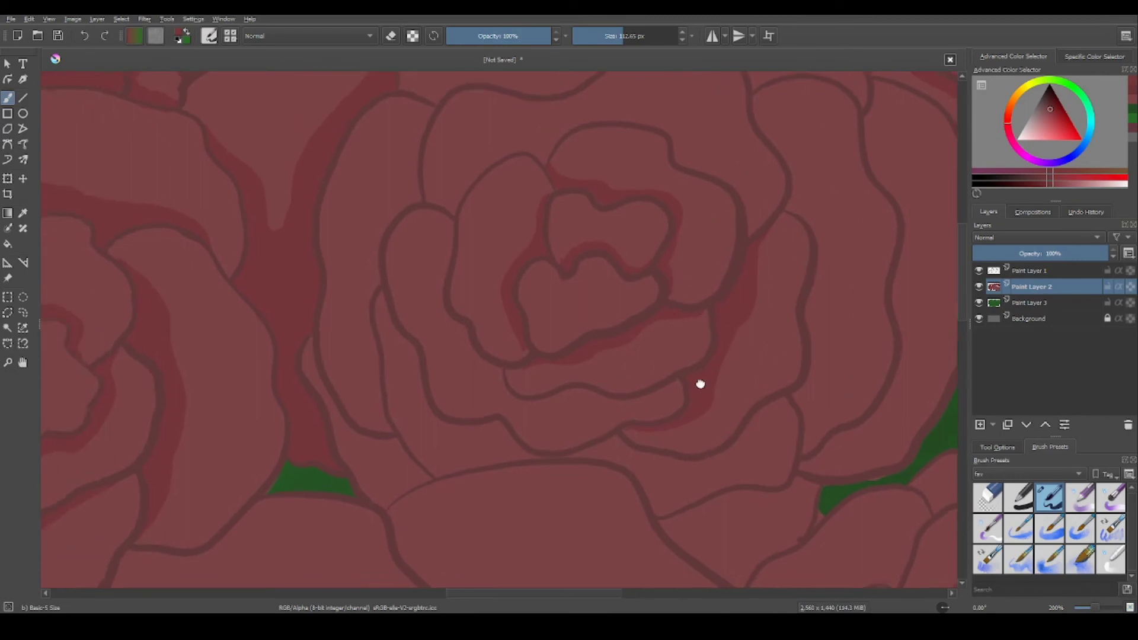
pyautogui.scroll(3, 646, 443)
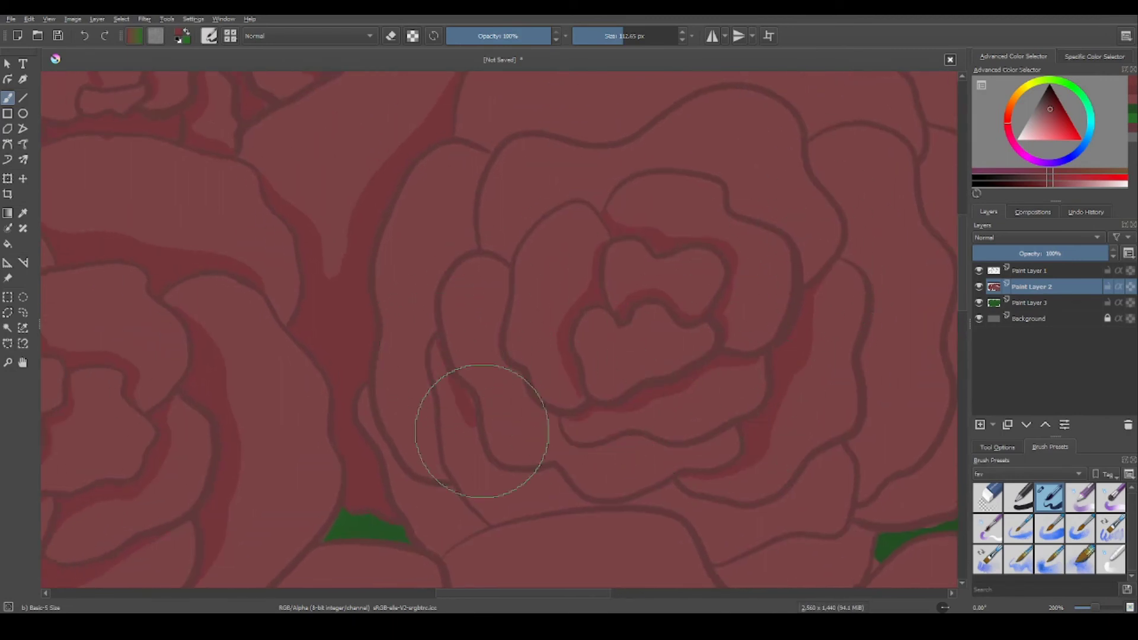
pyautogui.hscroll(6, 376, 399)
pyautogui.scroll(-5, 376, 398)
pyautogui.scroll(-1, 564, 462)
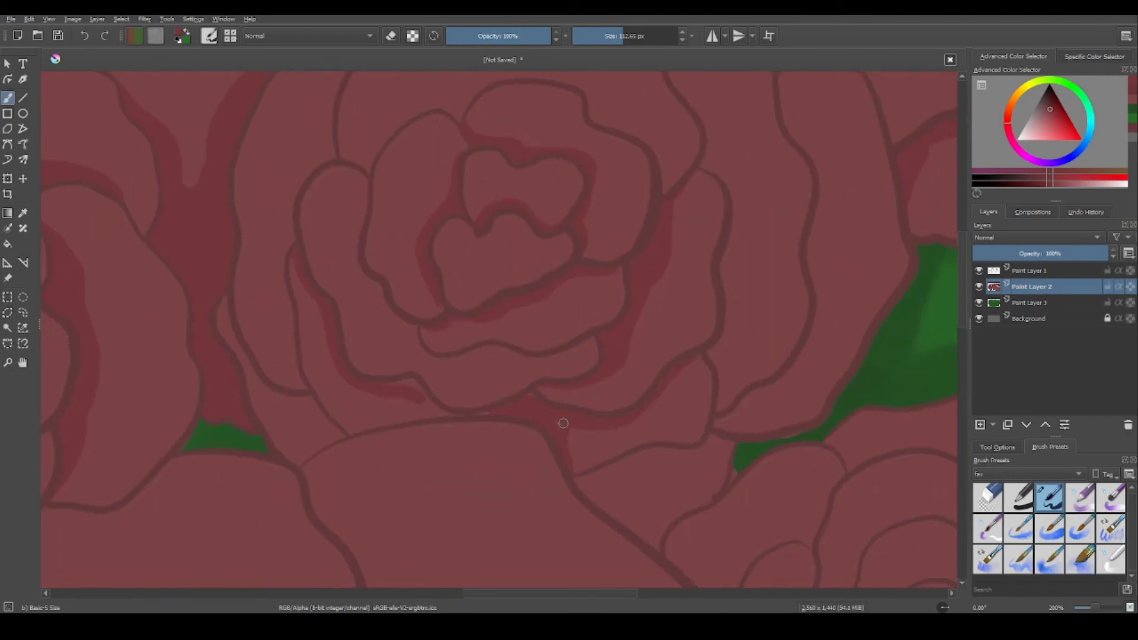
pyautogui.hscroll(-9, 572, 419)
pyautogui.scroll(-1, 573, 420)
pyautogui.hscroll(3, 566, 370)
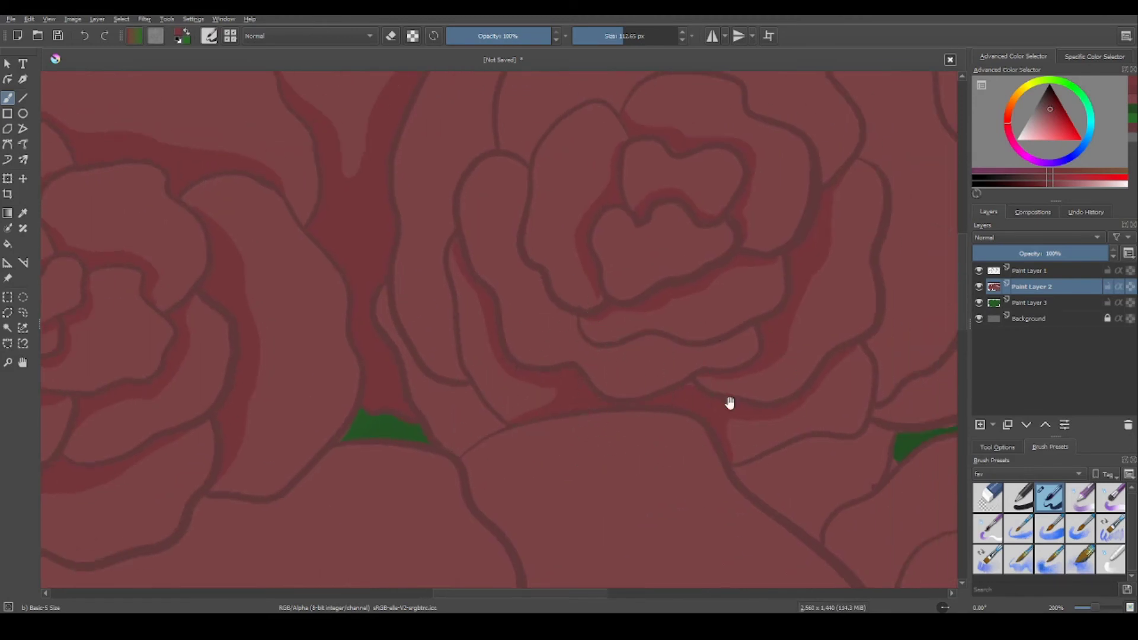
# Shade darker red outside the large rose's inner-left and lower petals and across the petal arching over its centre.
pyautogui.hscroll(5, 730, 404)
pyautogui.scroll(3, 730, 403)
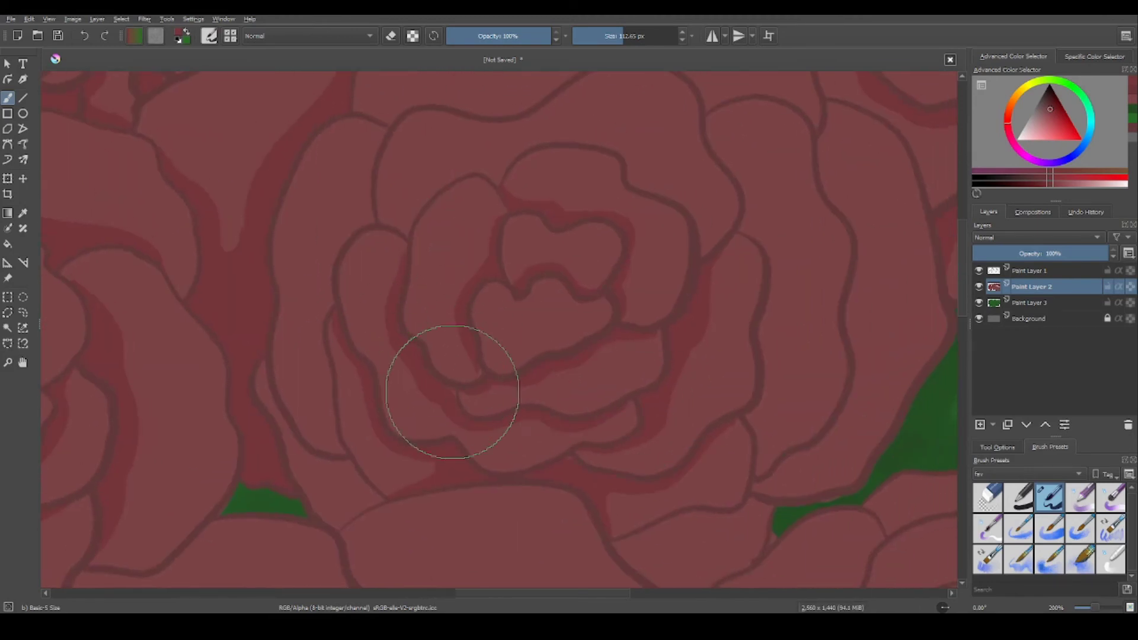
pyautogui.hscroll(-1, 565, 459)
pyautogui.scroll(7, 666, 444)
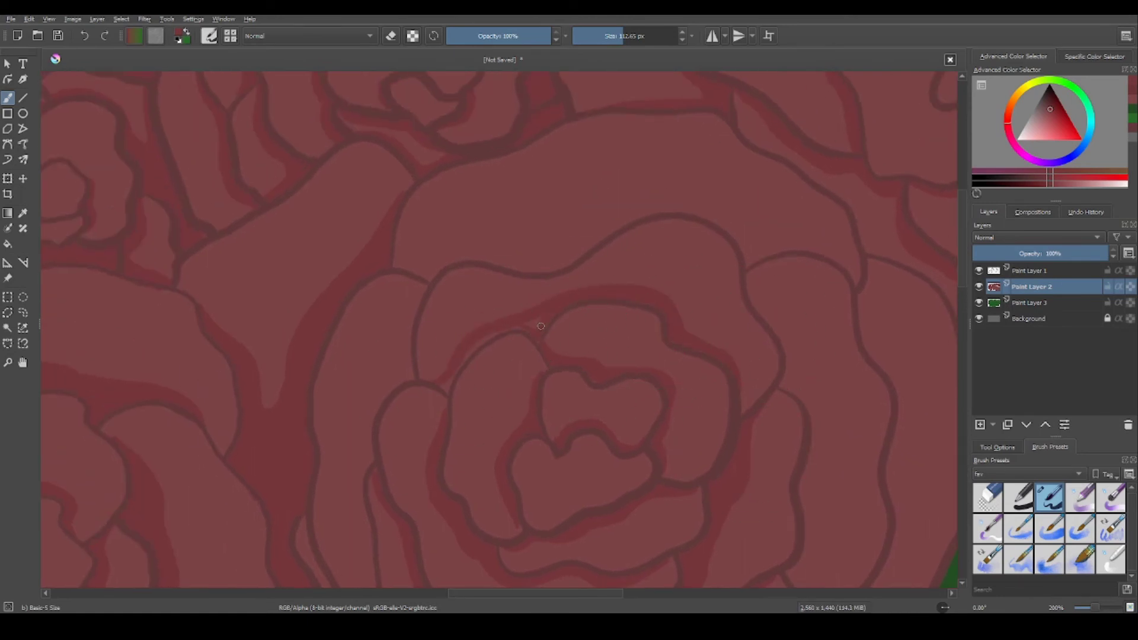
# Shade darker red on the large rose's left outer petal and the small petals at its lower left.
pyautogui.scroll(-4, 474, 291)
pyautogui.hscroll(-3, 474, 291)
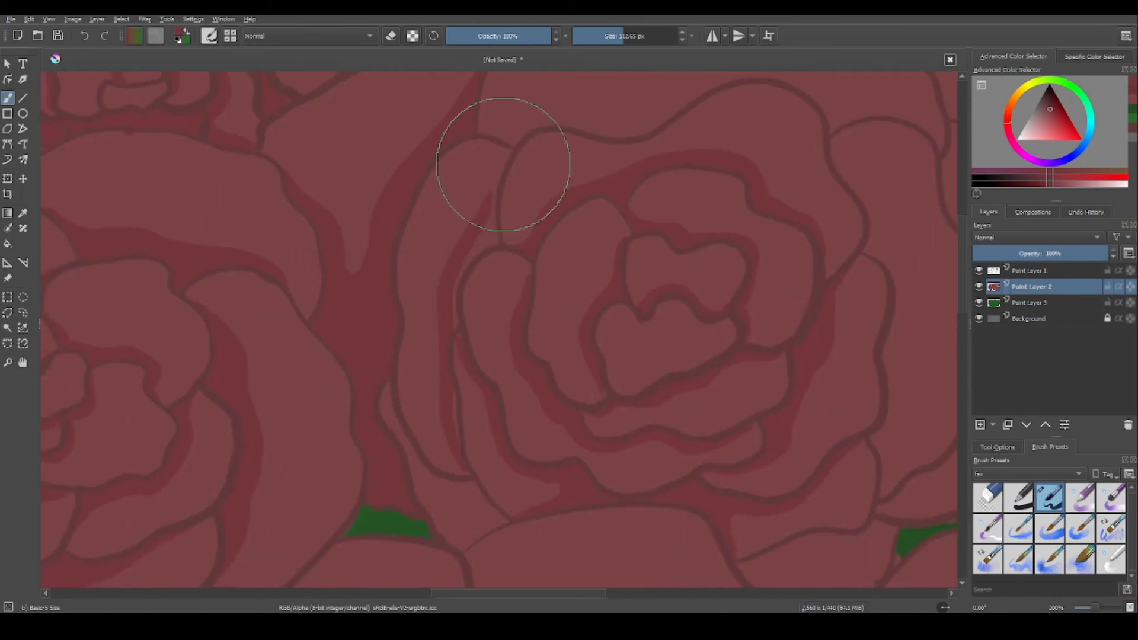
pyautogui.scroll(-5, 495, 241)
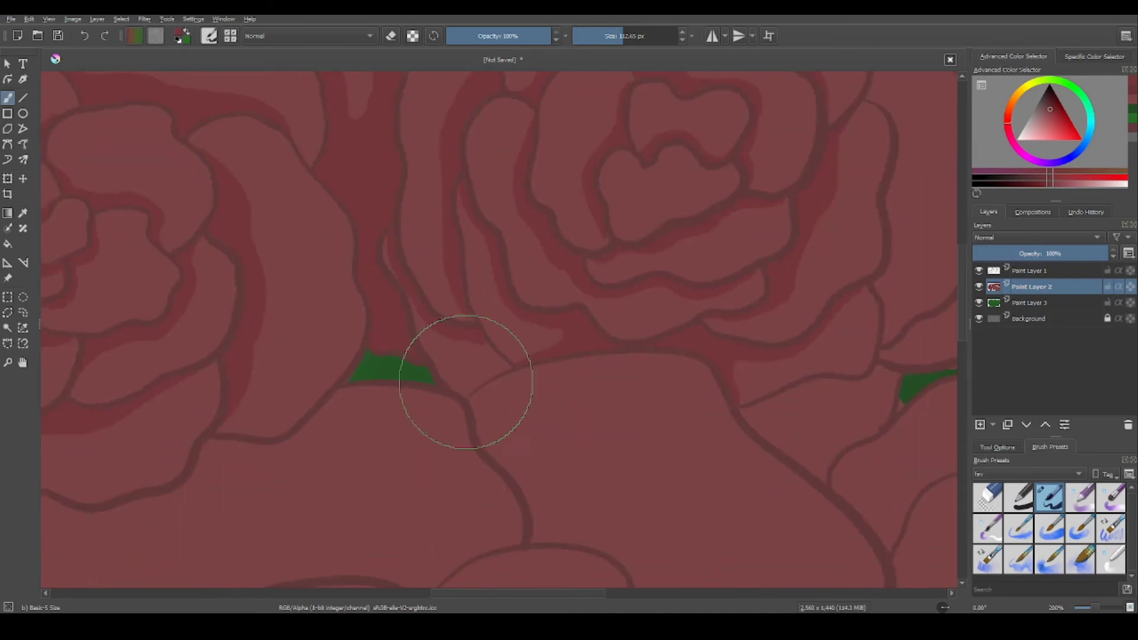
# Shade darker red across the large rose's top outer petal, following the wavy edge of the petal beneath it.
pyautogui.scroll(5, 499, 361)
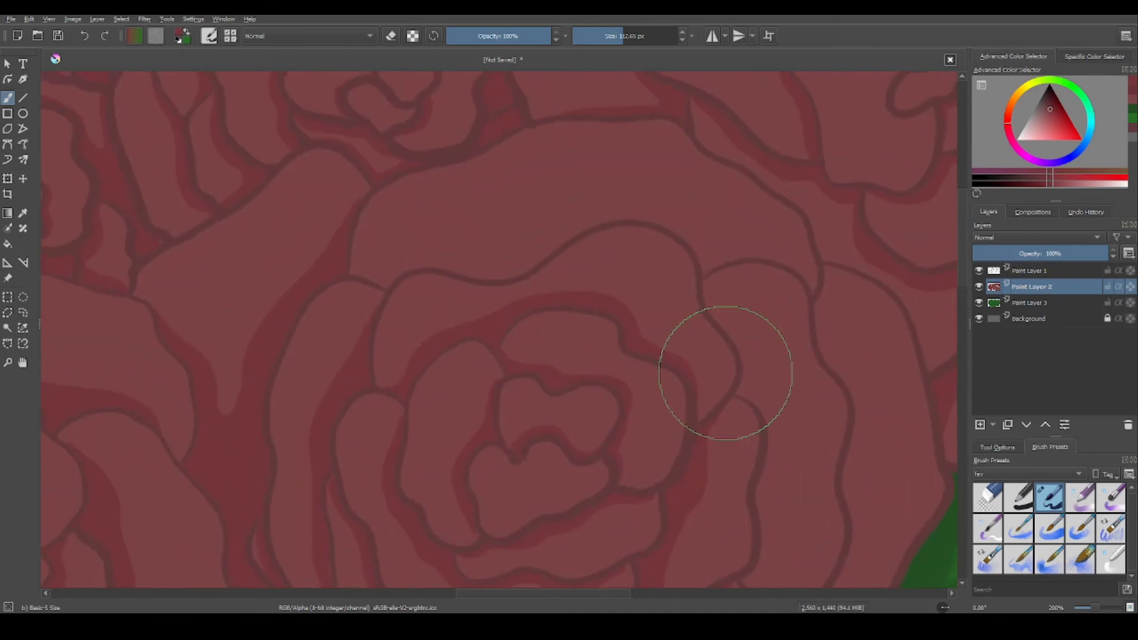
pyautogui.scroll(2, 715, 377)
pyautogui.moveTo(830, 298); pyautogui.dragTo(525, 279)
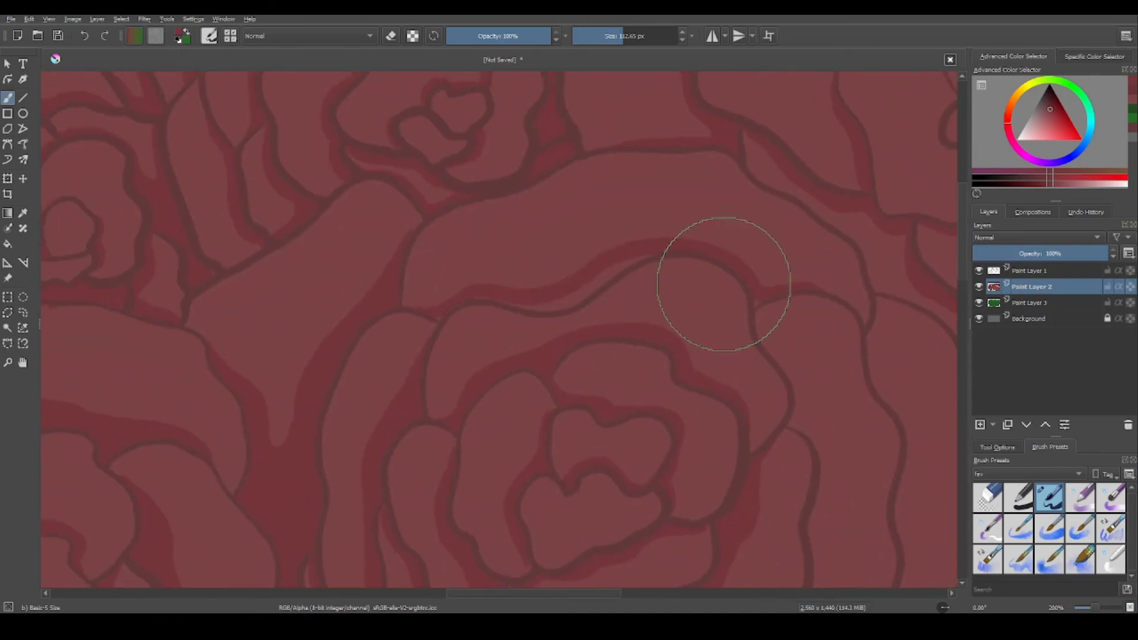
# Shade darker red on the background petals bordering the large rose's upper-right edge.
pyautogui.hscroll(3, 741, 344)
pyautogui.scroll(1, 741, 344)
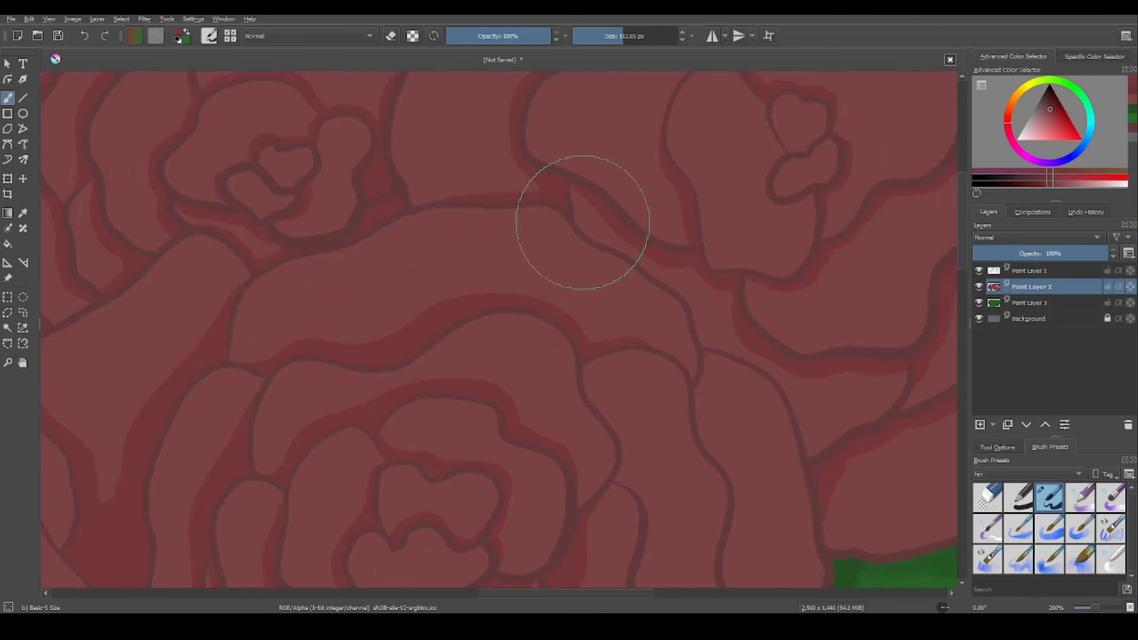
pyautogui.moveTo(788, 397); pyautogui.dragTo(644, 264)
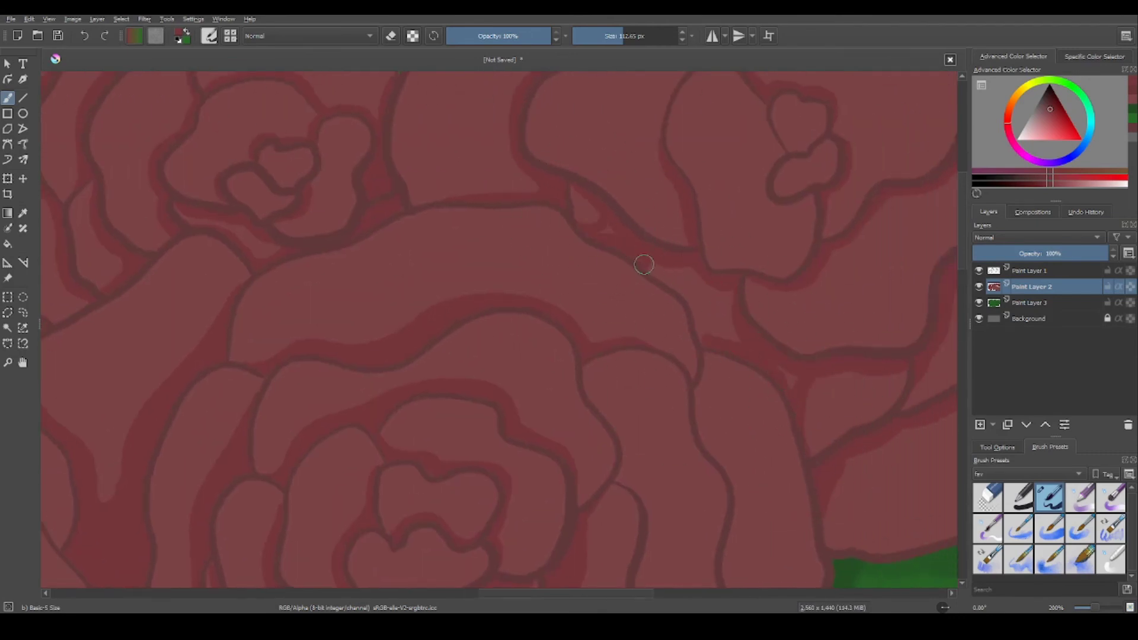
pyautogui.scroll(1, 782, 173)
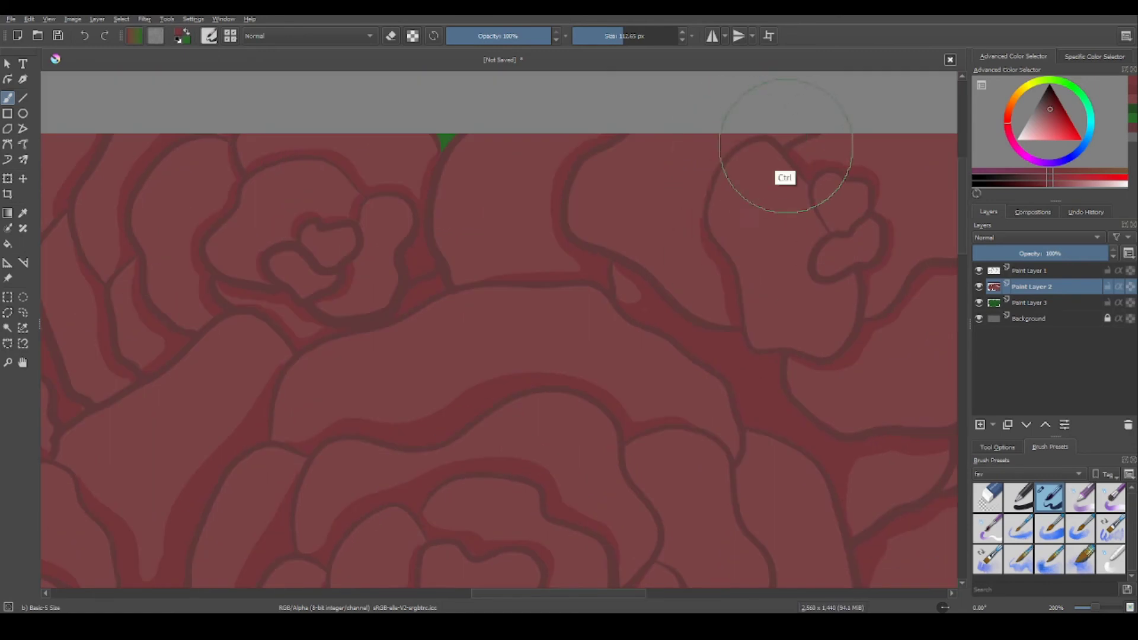
pyautogui.scroll(-4, 780, 194)
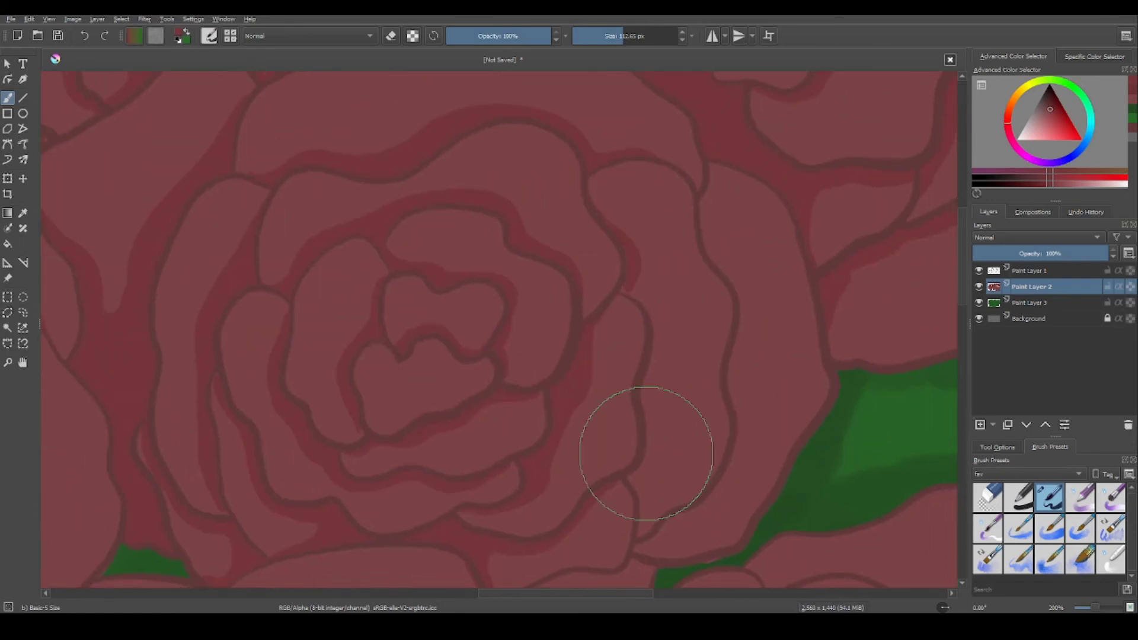
# Shade darker red on the small petals beneath the large rose, around the one beside the small green gap.
pyautogui.scroll(-3, 648, 317)
pyautogui.hscroll(-2, 648, 318)
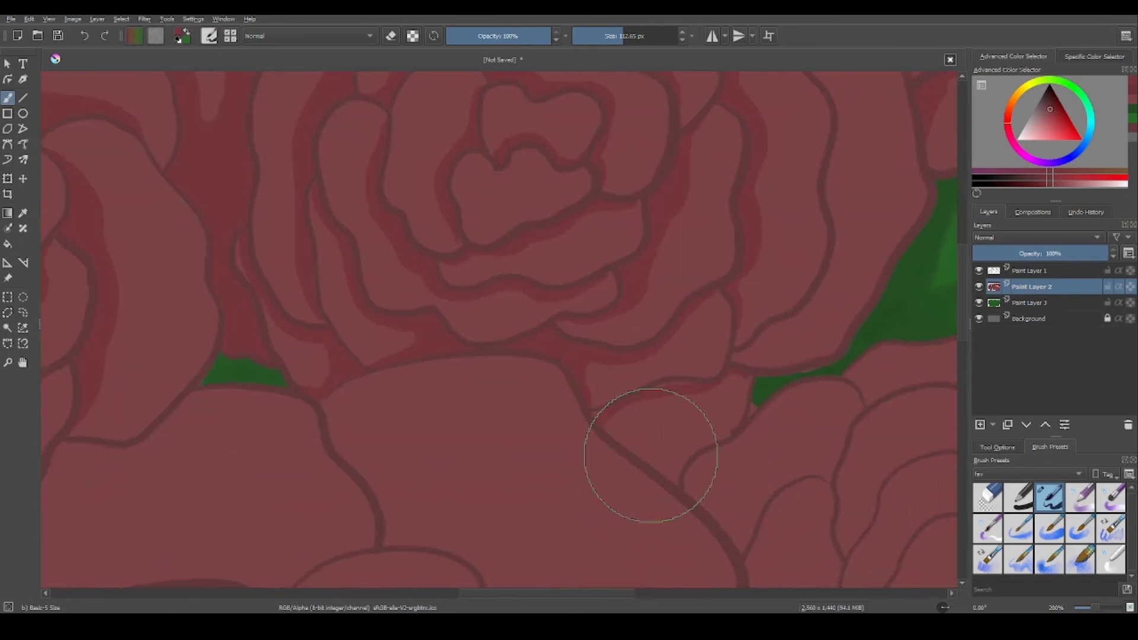
pyautogui.moveTo(696, 388)
pyautogui.mouseDown()
pyautogui.moveTo(671, 445)
pyautogui.moveTo(712, 443)
pyautogui.mouseUp()
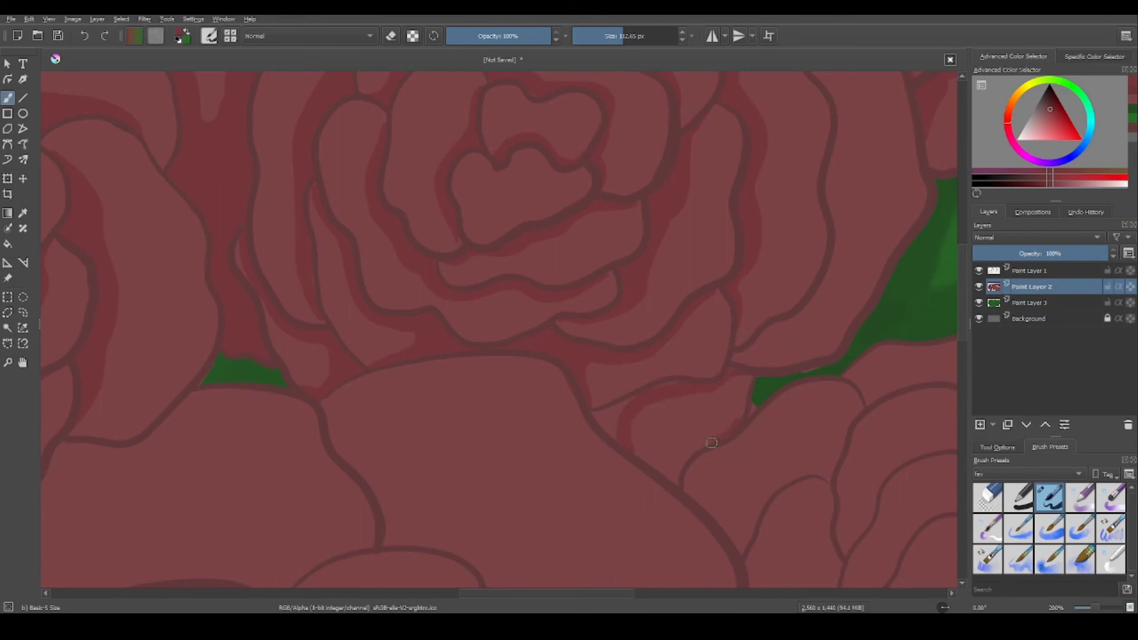
pyautogui.scroll(2, 593, 421)
pyautogui.hscroll(3, 593, 421)
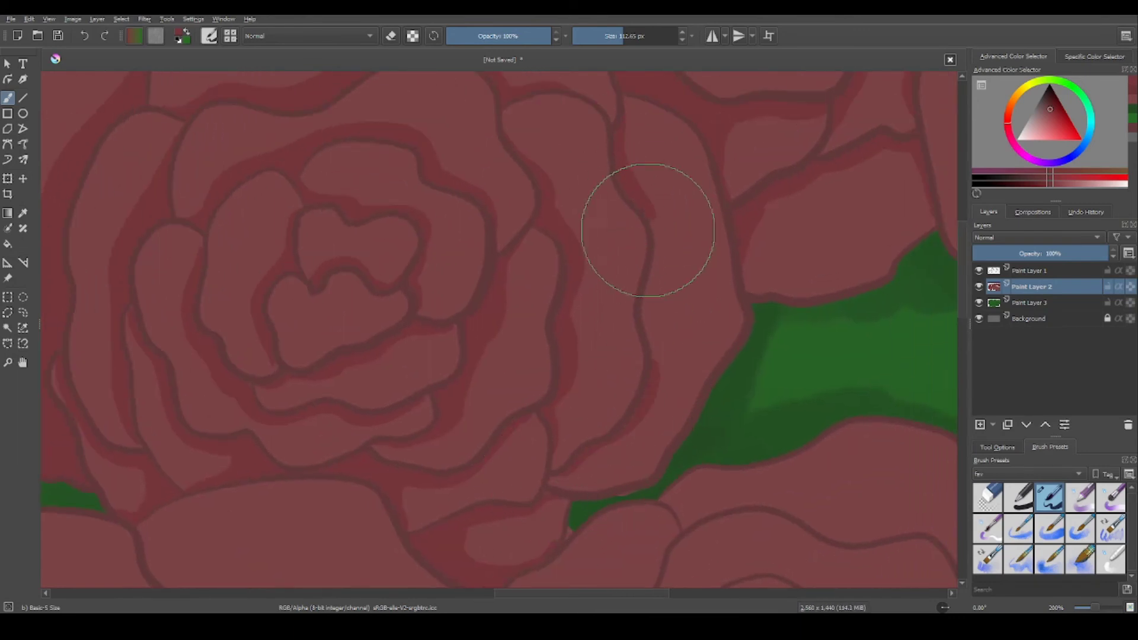
pyautogui.scroll(1, 632, 176)
pyautogui.moveTo(670, 326)
pyautogui.mouseDown()
pyautogui.moveTo(724, 368)
pyautogui.moveTo(754, 496)
pyautogui.moveTo(777, 307)
pyautogui.moveTo(630, 538)
pyautogui.mouseUp()
# Shade darker red around the centre bud of the big unshaded rose below the large one, filling the gaps between its innermost petals.
pyautogui.scroll(2, 522, 248)
pyautogui.hscroll(2, 522, 247)
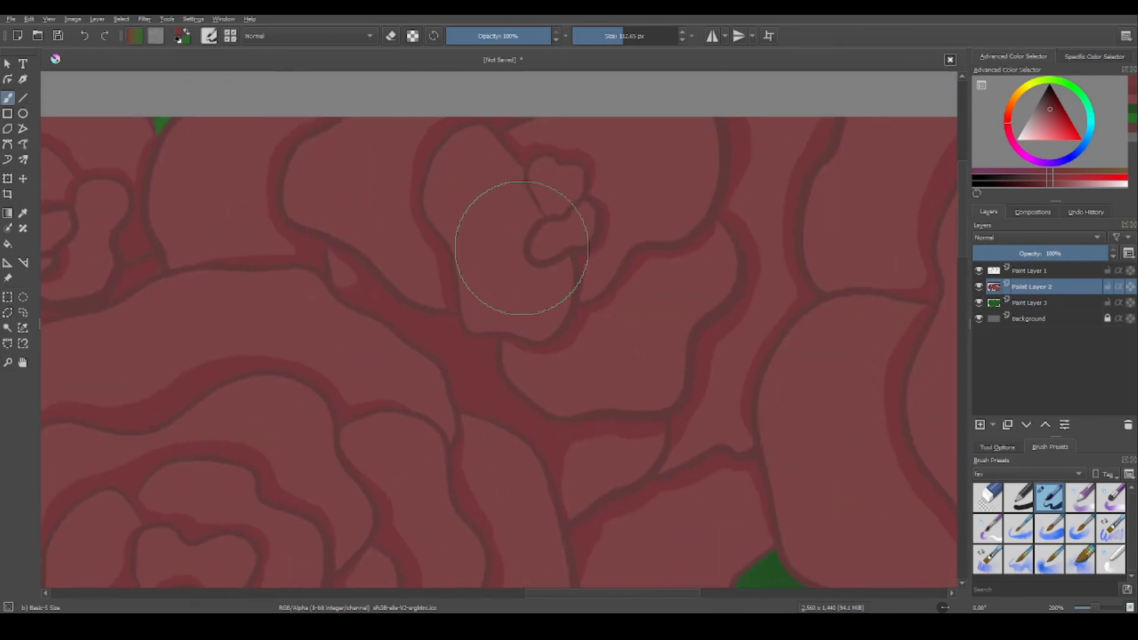
pyautogui.scroll(-4, 699, 358)
pyautogui.hscroll(3, 699, 358)
pyautogui.scroll(-3, 737, 279)
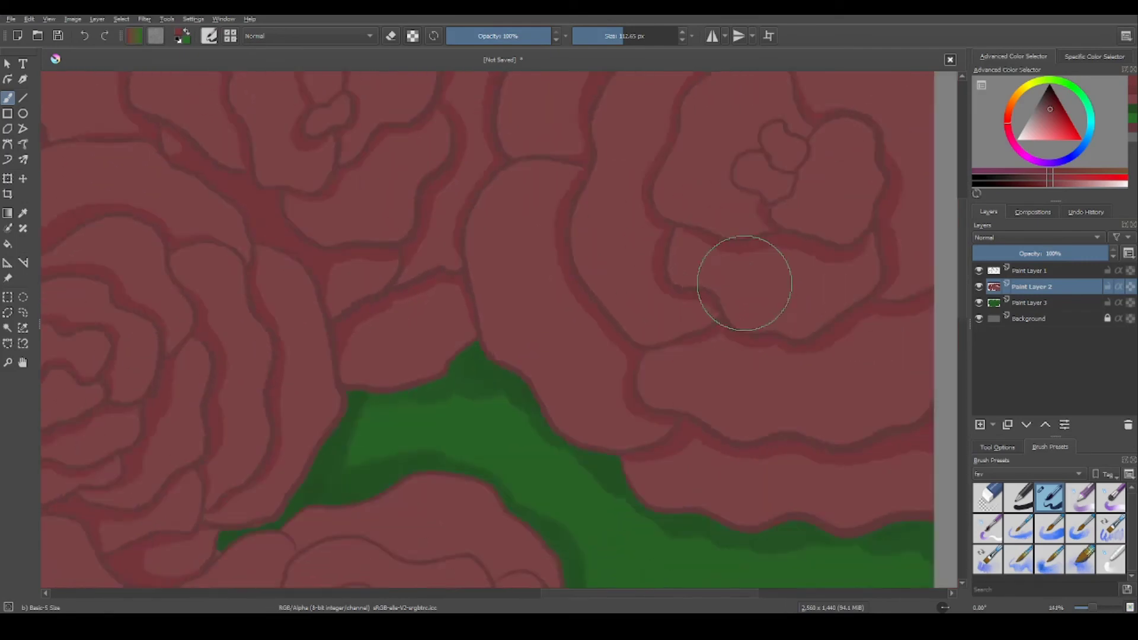
pyautogui.scroll(1, 541, 291)
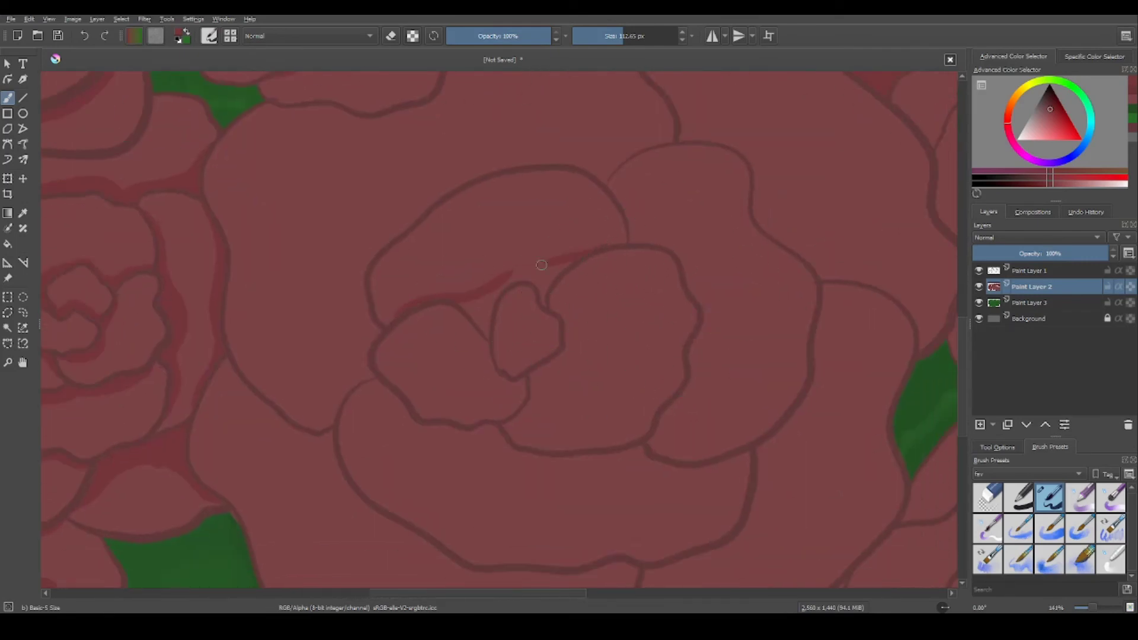
pyautogui.scroll(2, 541, 265)
pyautogui.moveTo(597, 310)
pyautogui.mouseDown()
pyautogui.moveTo(604, 274)
pyautogui.moveTo(503, 375)
pyautogui.moveTo(542, 289)
pyautogui.moveTo(492, 348)
pyautogui.mouseUp()
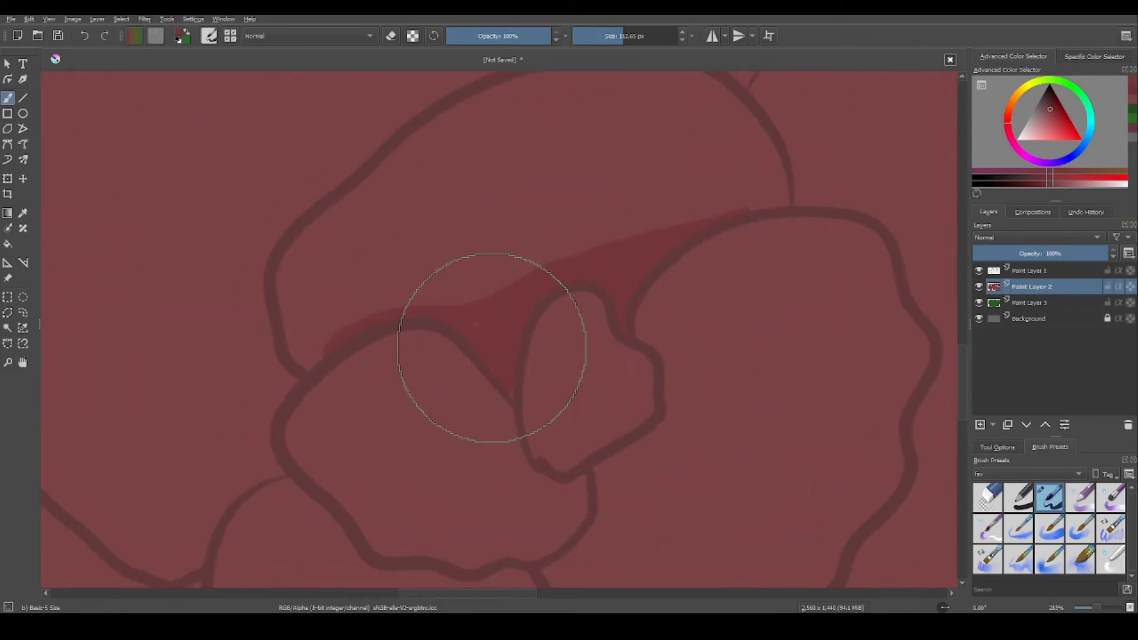
pyautogui.scroll(-1, 628, 322)
pyautogui.moveTo(510, 255)
pyautogui.mouseDown()
pyautogui.moveTo(554, 356)
pyautogui.moveTo(531, 336)
pyautogui.moveTo(593, 325)
pyautogui.mouseUp()
pyautogui.scroll(-1, 531, 336)
pyautogui.scroll(-1, 593, 325)
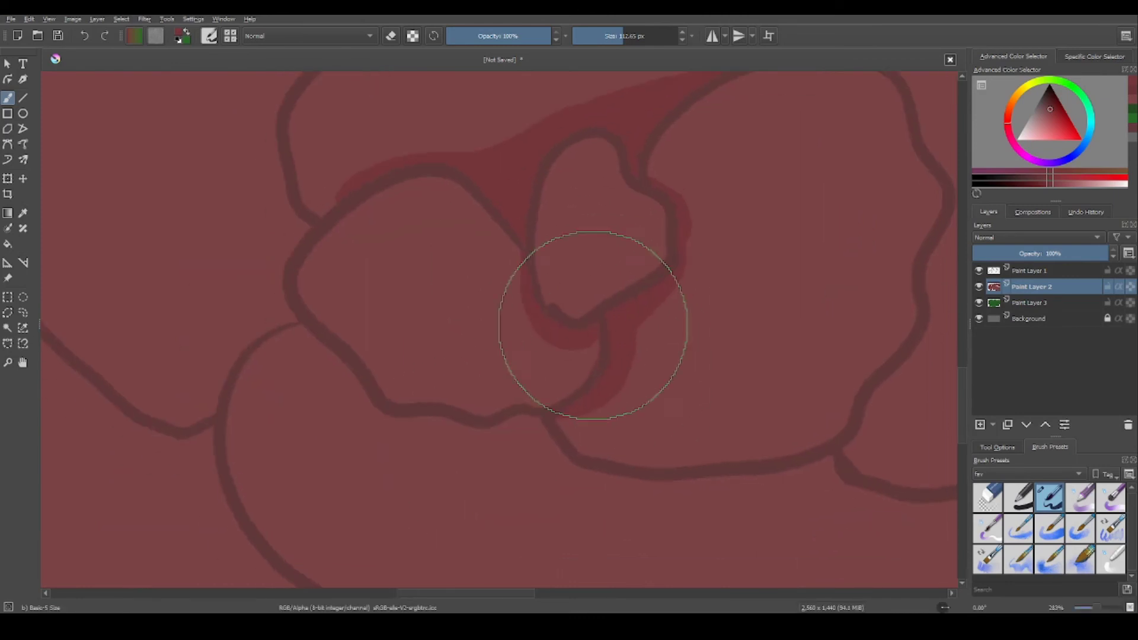
# Shade darker red outside the lower-middle rose's right inner petal, following its wavy edge.
pyautogui.scroll(3, 593, 325)
pyautogui.hscroll(5, 534, 321)
pyautogui.scroll(-3, 454, 195)
pyautogui.moveTo(622, 89); pyautogui.dragTo(559, 445)
pyautogui.scroll(2, 559, 444)
pyautogui.moveTo(593, 332); pyautogui.dragTo(622, 461)
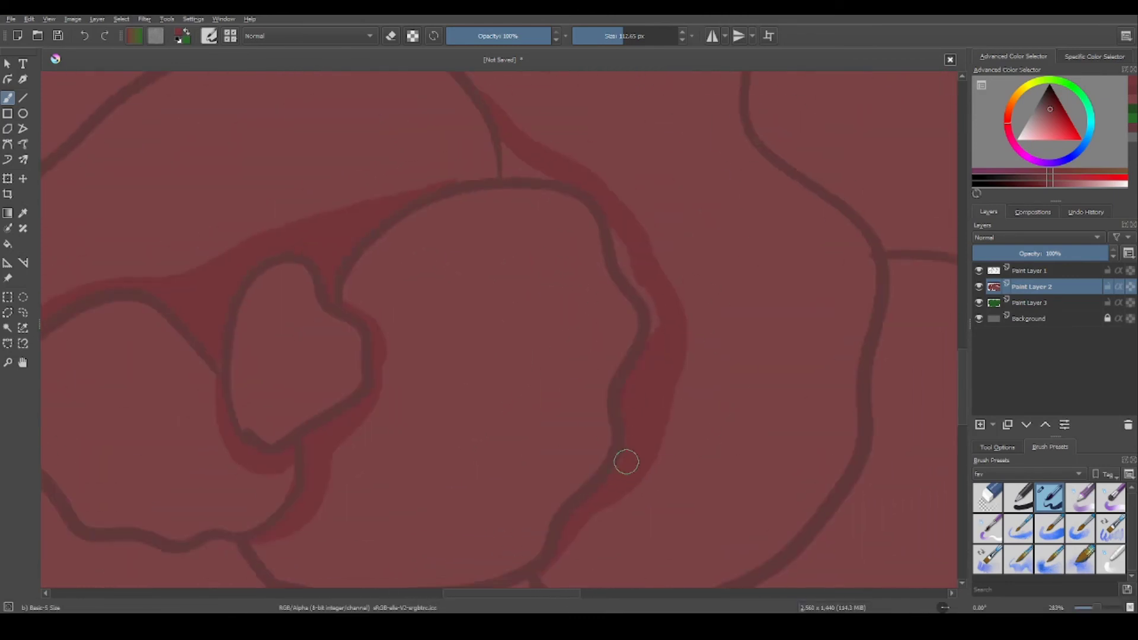
# Shade a darker red band across the lower-middle rose's broad lower petal, beneath the inner petals.
pyautogui.scroll(1, 655, 336)
pyautogui.hscroll(-1, 687, 234)
pyautogui.scroll(-4, 688, 234)
pyautogui.moveTo(753, 401)
pyautogui.mouseDown()
pyautogui.moveTo(629, 405)
pyautogui.moveTo(154, 266)
pyautogui.mouseUp()
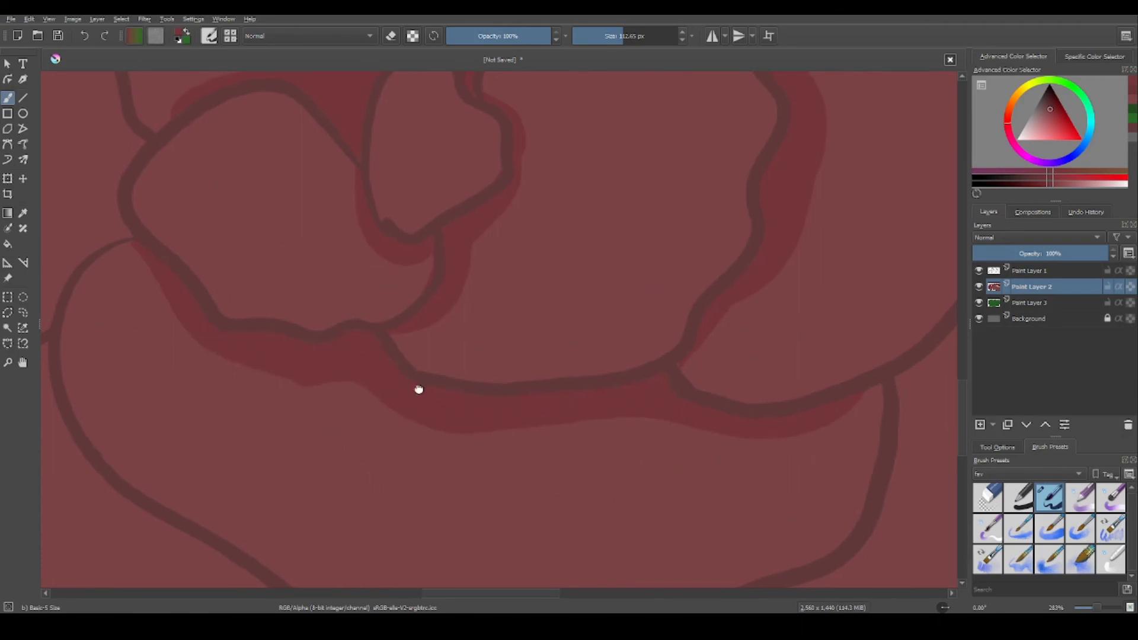
# Shade darker red outside the lower-middle rose's upper-left inner petal and along its top outer petal beneath the neighbouring rose.
pyautogui.scroll(3, 419, 389)
pyautogui.scroll(-3, 503, 457)
pyautogui.scroll(2, 615, 241)
pyautogui.moveTo(490, 419)
pyautogui.mouseDown()
pyautogui.moveTo(498, 370)
pyautogui.moveTo(518, 445)
pyautogui.mouseUp()
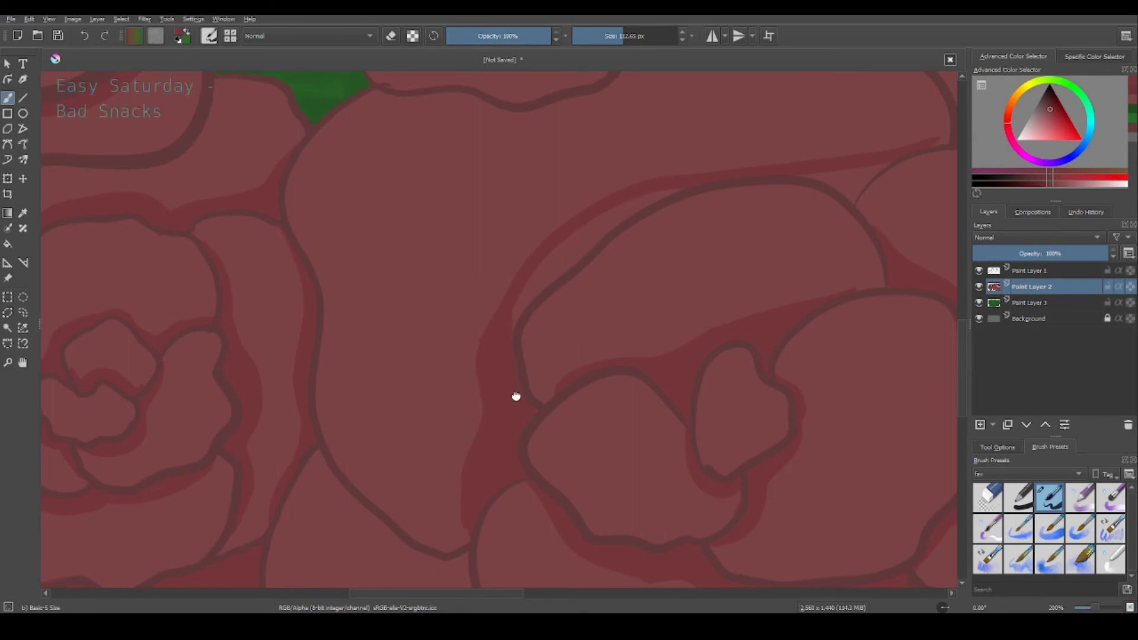
pyautogui.moveTo(516, 396)
pyautogui.mouseDown()
pyautogui.moveTo(472, 409)
pyautogui.moveTo(611, 348)
pyautogui.moveTo(788, 417)
pyautogui.mouseUp()
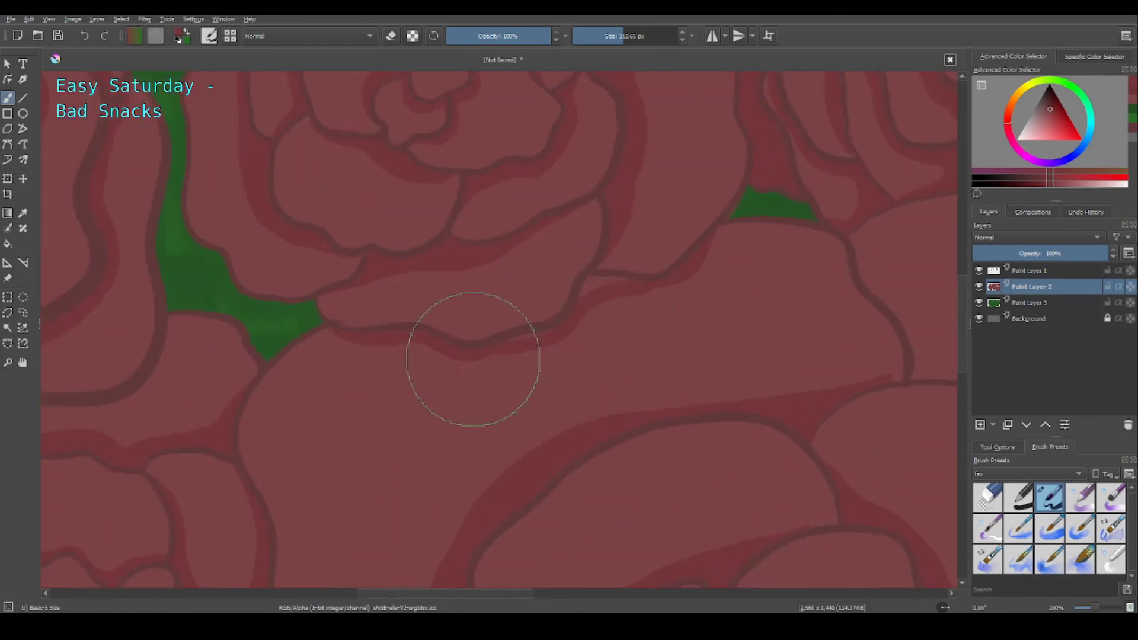
pyautogui.moveTo(473, 338); pyautogui.dragTo(394, 170)
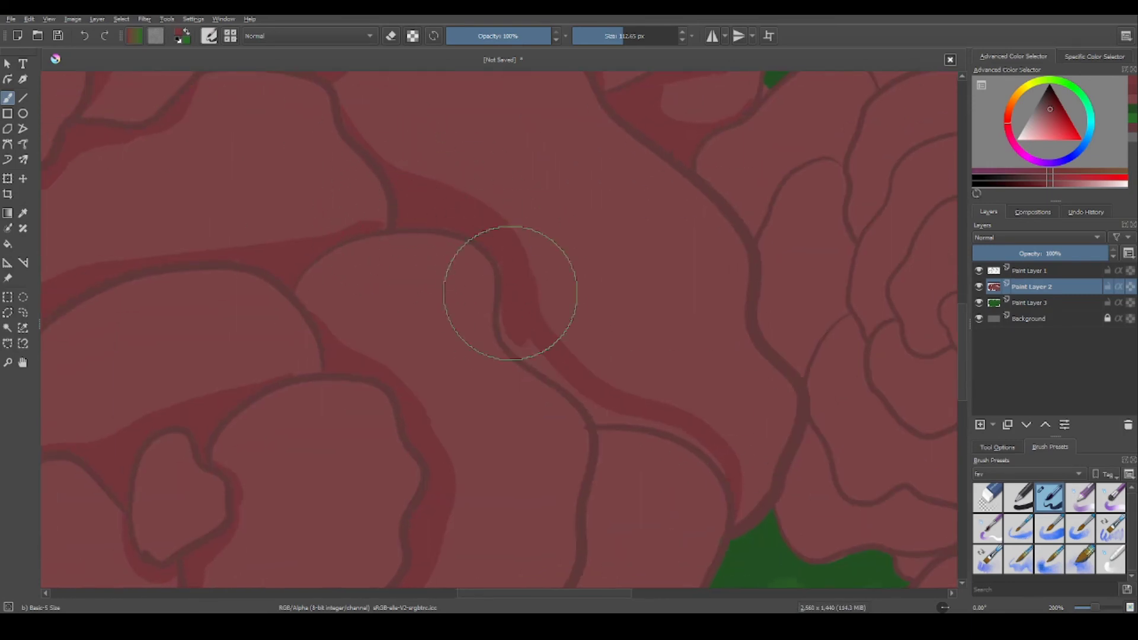
# Shade darker red on the lower-middle rose's right outer petal, following the wavy edge of the petals it wraps.
pyautogui.moveTo(563, 371); pyautogui.dragTo(500, 317)
pyautogui.moveTo(664, 416)
pyautogui.mouseDown()
pyautogui.moveTo(567, 219)
pyautogui.moveTo(467, 470)
pyautogui.moveTo(620, 288)
pyautogui.moveTo(668, 315)
pyautogui.moveTo(684, 302)
pyautogui.moveTo(618, 352)
pyautogui.mouseUp()
pyautogui.moveTo(355, 320)
pyautogui.mouseDown()
pyautogui.moveTo(392, 324)
pyautogui.moveTo(546, 444)
pyautogui.moveTo(699, 475)
pyautogui.moveTo(394, 310)
pyautogui.moveTo(719, 382)
pyautogui.moveTo(701, 460)
pyautogui.moveTo(810, 389)
pyautogui.moveTo(813, 348)
pyautogui.moveTo(729, 384)
pyautogui.moveTo(727, 371)
pyautogui.mouseUp()
# Shade darker red around the centre bud and innermost petals of the smaller rose to the right.
pyautogui.scroll(2, 727, 371)
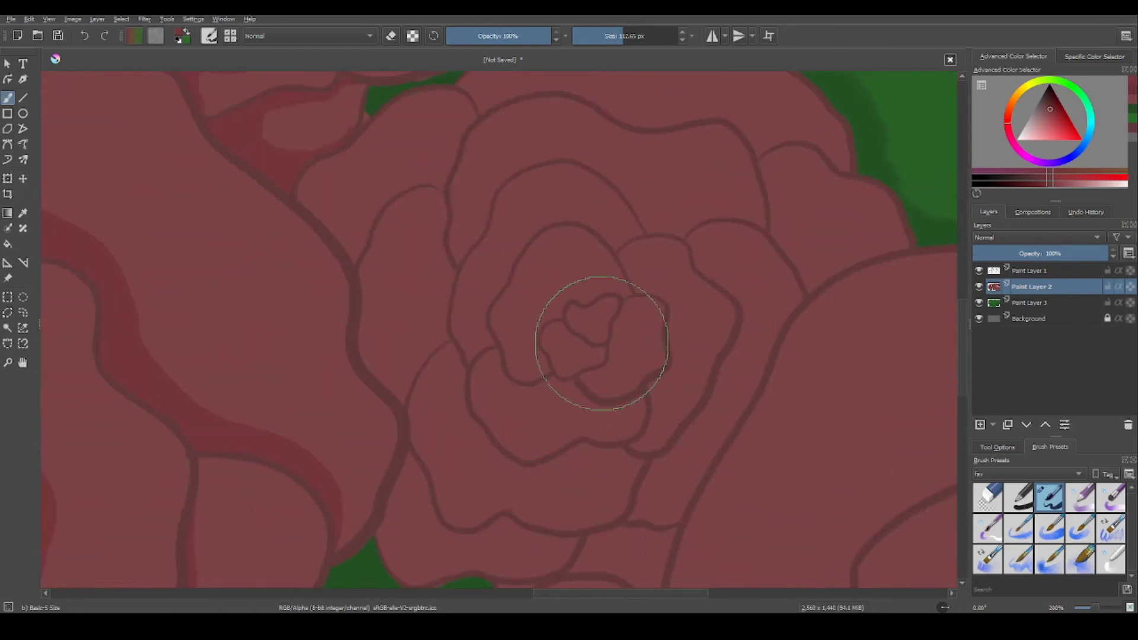
pyautogui.moveTo(612, 352); pyautogui.dragTo(661, 342)
pyautogui.moveTo(584, 323)
pyautogui.mouseDown()
pyautogui.moveTo(632, 290)
pyautogui.moveTo(587, 301)
pyautogui.mouseUp()
pyautogui.moveTo(635, 242)
pyautogui.mouseDown()
pyautogui.moveTo(700, 302)
pyautogui.moveTo(685, 257)
pyautogui.mouseUp()
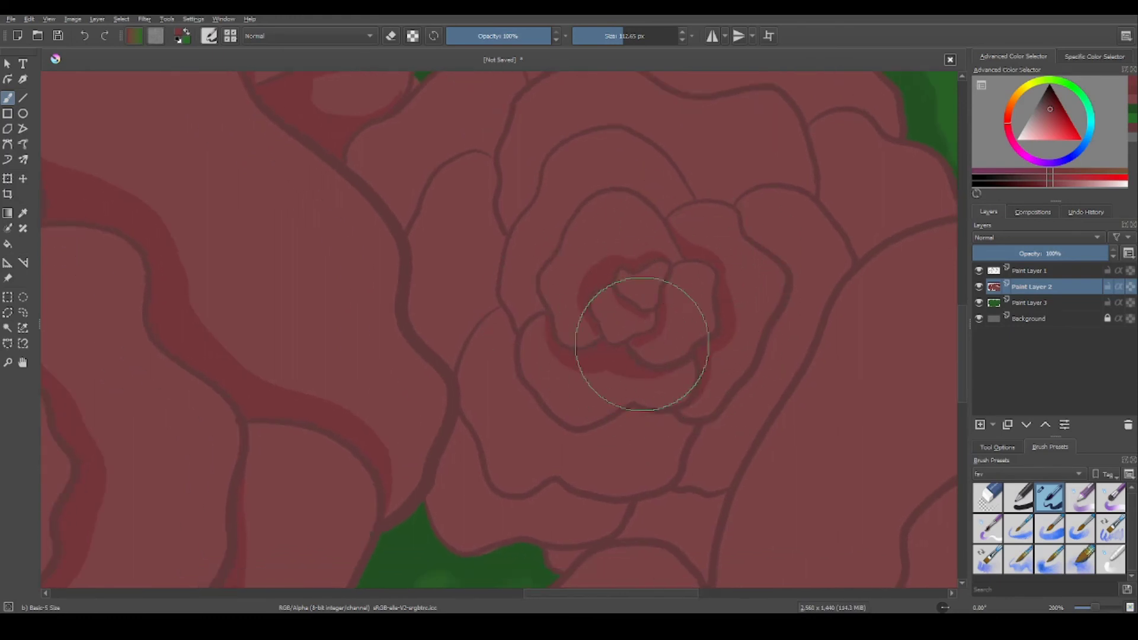
pyautogui.moveTo(643, 344); pyautogui.dragTo(667, 333)
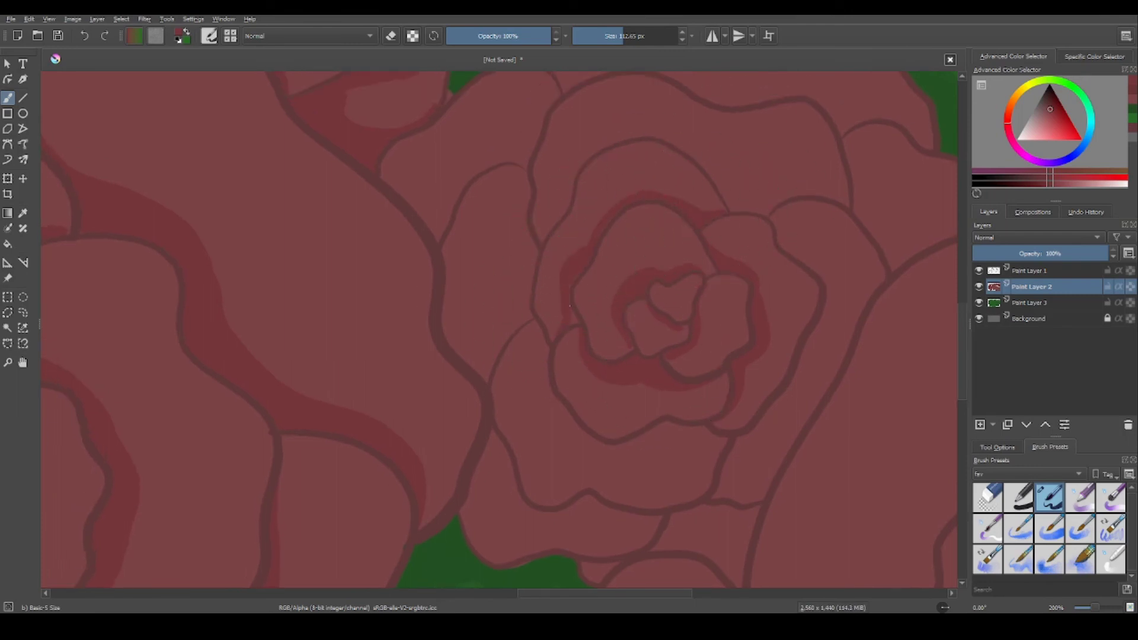
# Shade darker red on the smaller rose's left outer petals, in the gaps between them and the neighbouring rose.
pyautogui.moveTo(806, 330)
pyautogui.mouseDown()
pyautogui.moveTo(732, 330)
pyautogui.moveTo(726, 356)
pyautogui.moveTo(814, 375)
pyautogui.mouseUp()
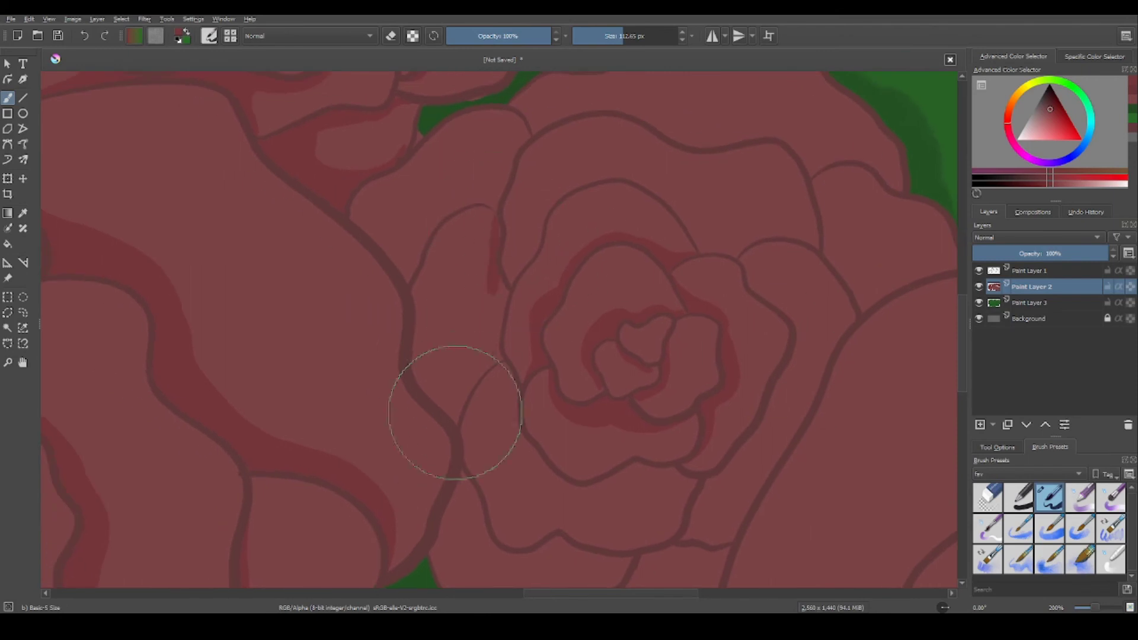
pyautogui.moveTo(455, 412); pyautogui.dragTo(469, 383)
pyautogui.scroll(4, 496, 229)
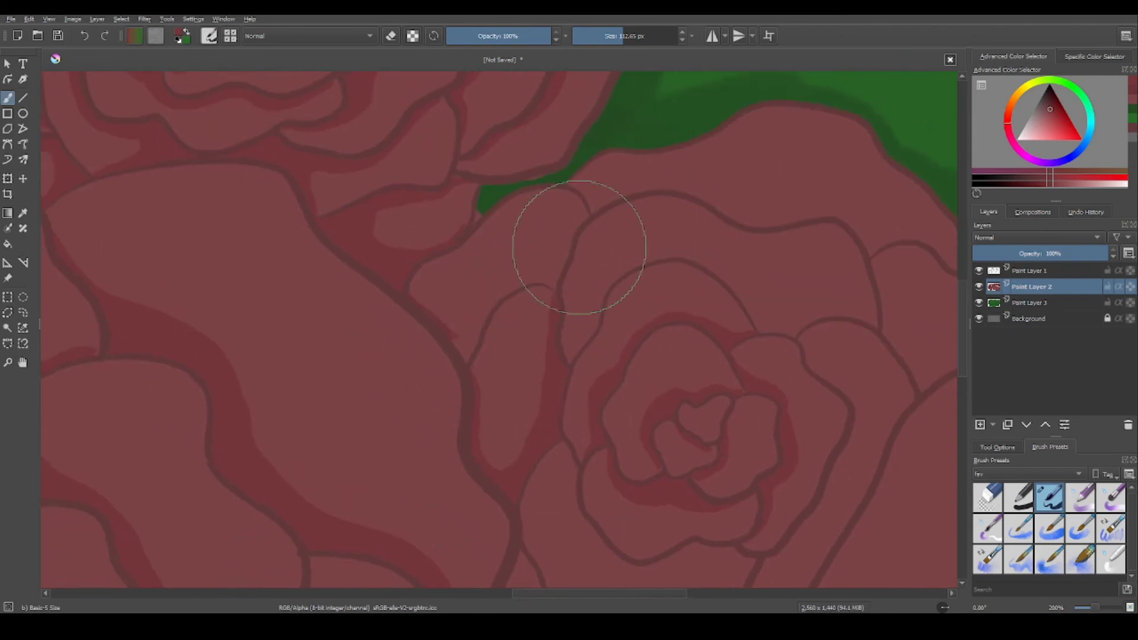
pyautogui.scroll(2, 771, 255)
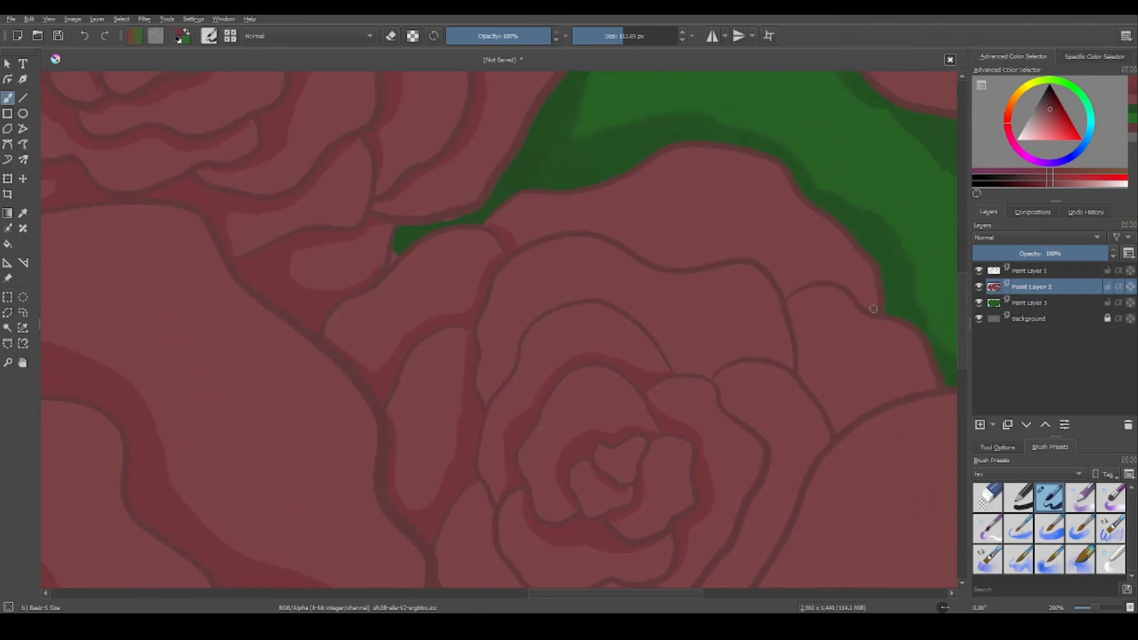
# Shade darker red across the smaller rose's top outer petal and the petals arching over and around its centre.
pyautogui.moveTo(794, 280)
pyautogui.mouseDown()
pyautogui.moveTo(702, 242)
pyautogui.moveTo(686, 259)
pyautogui.mouseUp()
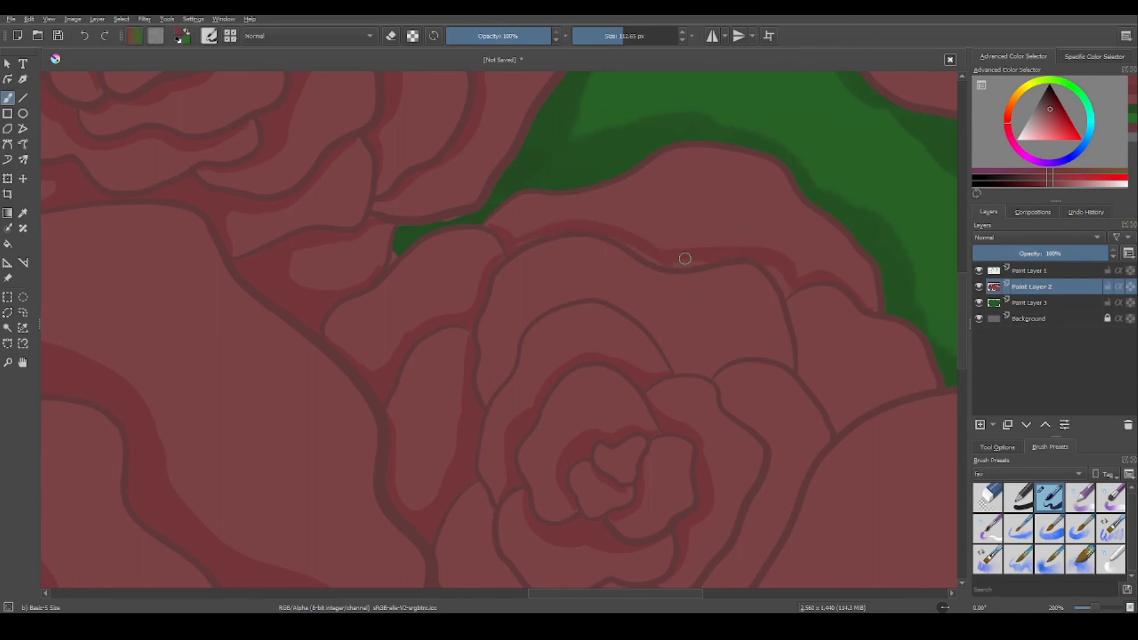
pyautogui.scroll(-2, 764, 315)
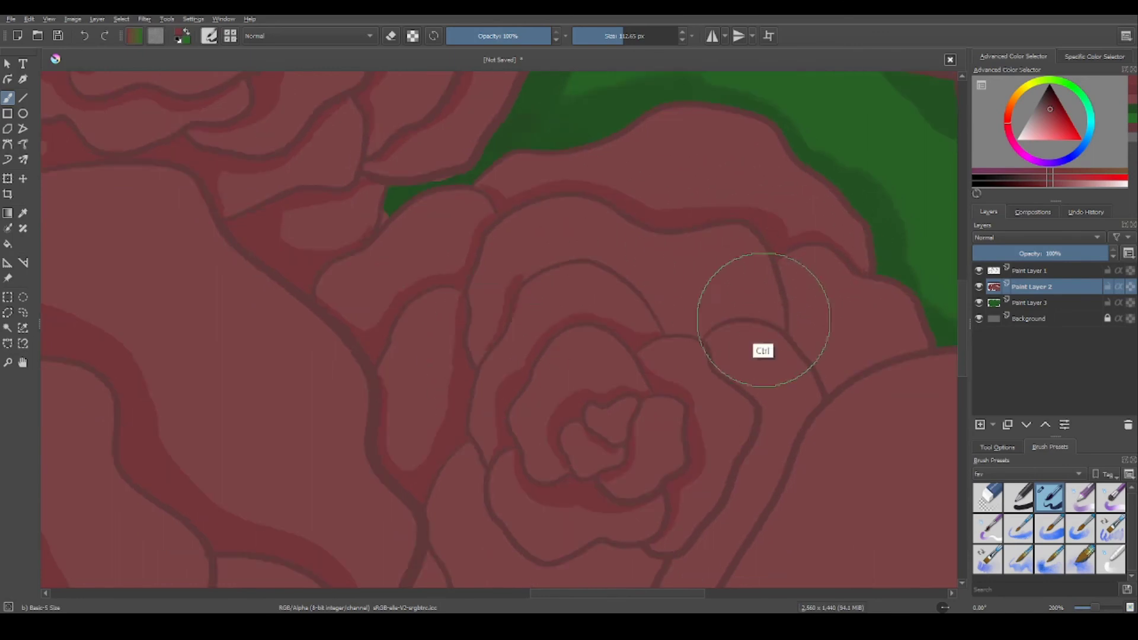
pyautogui.moveTo(566, 261); pyautogui.dragTo(622, 277)
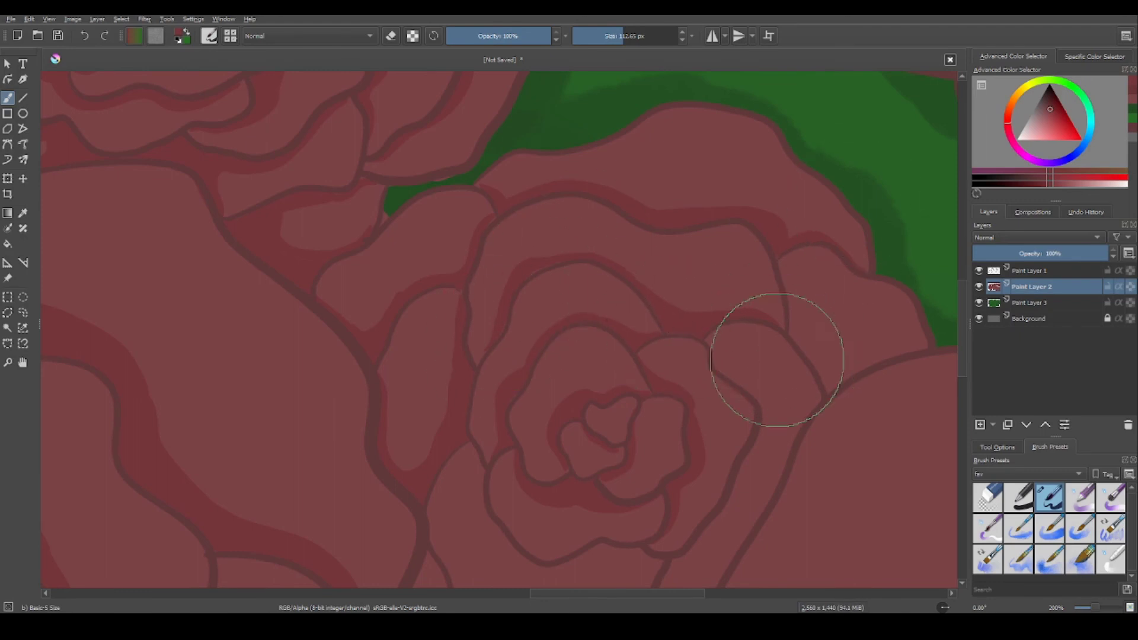
pyautogui.scroll(-3, 618, 492)
pyautogui.scroll(-3, 663, 450)
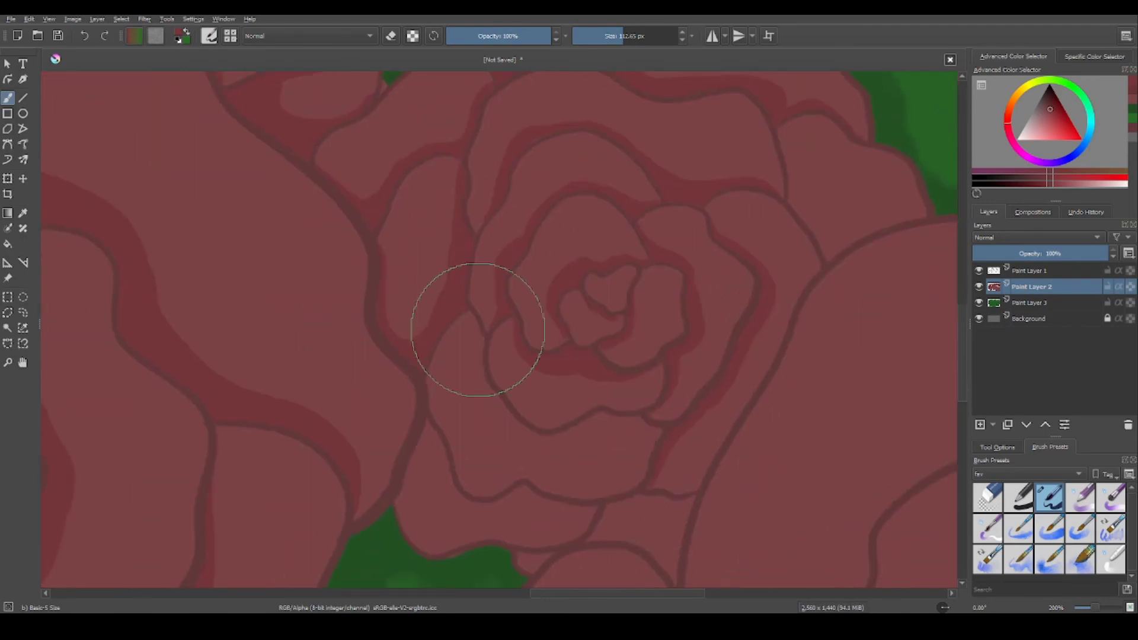
# Shade darker red beneath the smaller rose's lower petals and on its right outer petals beside the neighbouring rose.
pyautogui.scroll(-1, 647, 429)
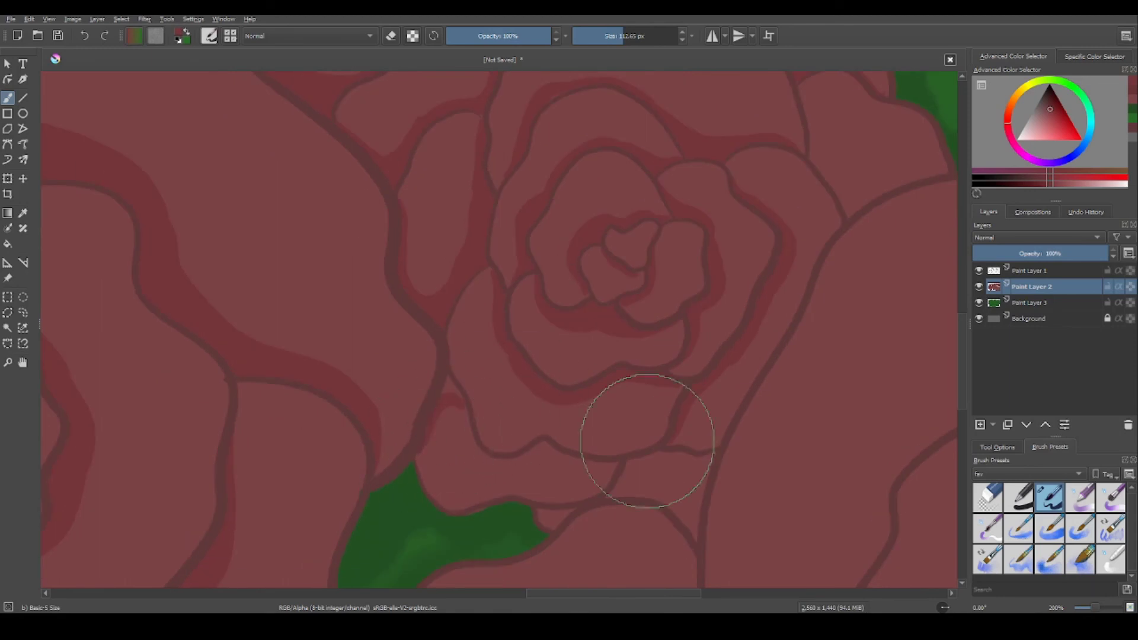
pyautogui.scroll(-1, 564, 457)
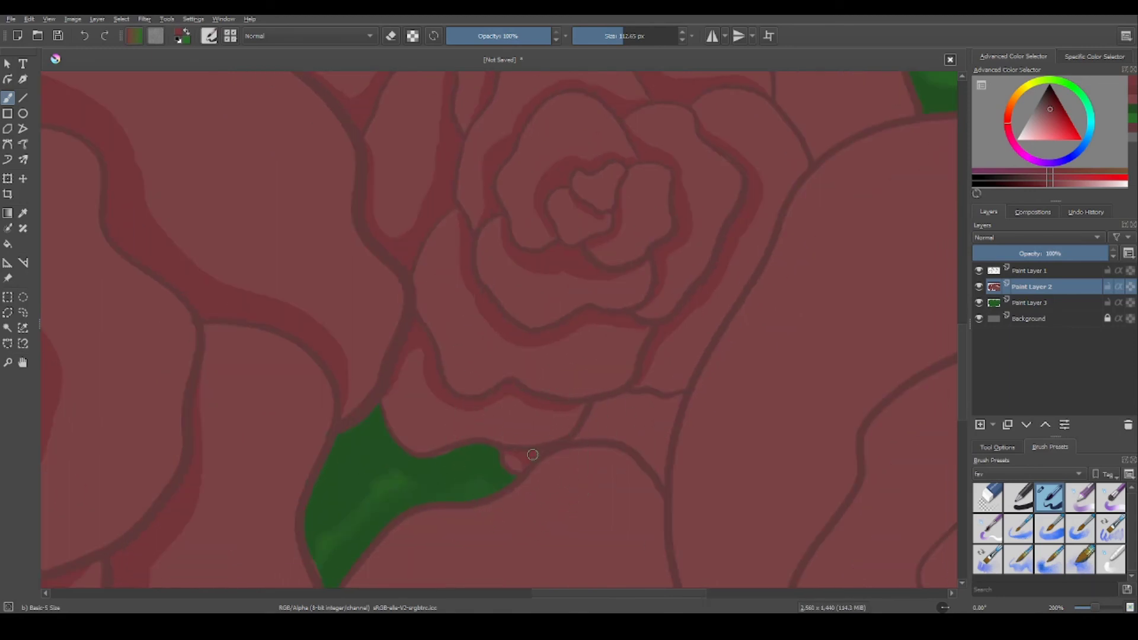
pyautogui.moveTo(610, 408)
pyautogui.mouseDown()
pyautogui.moveTo(593, 415)
pyautogui.moveTo(670, 406)
pyautogui.mouseUp()
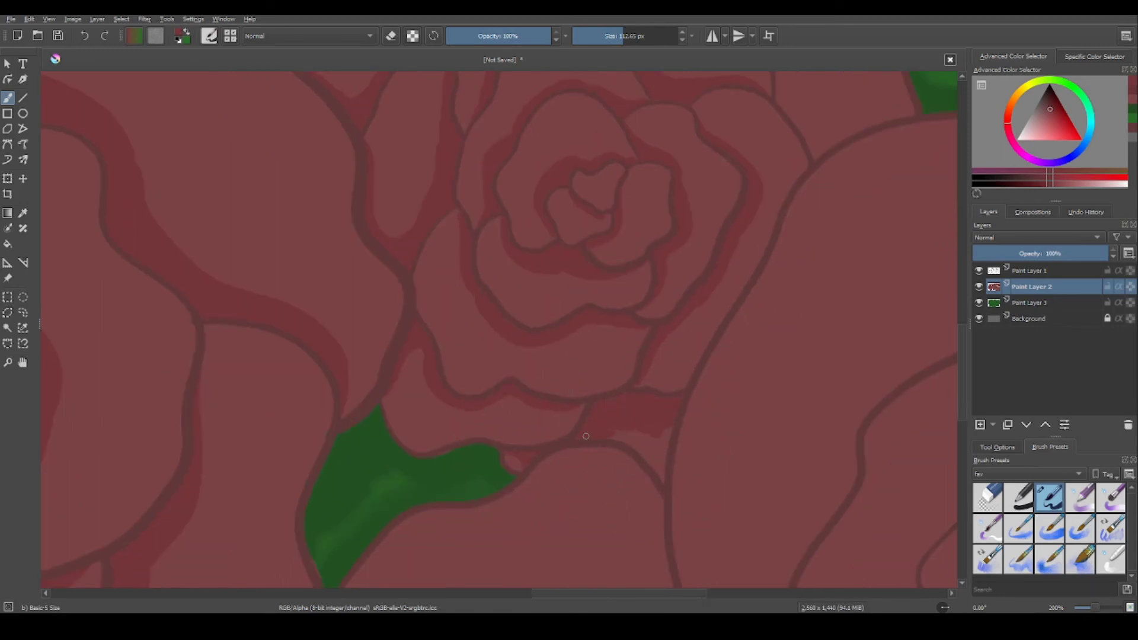
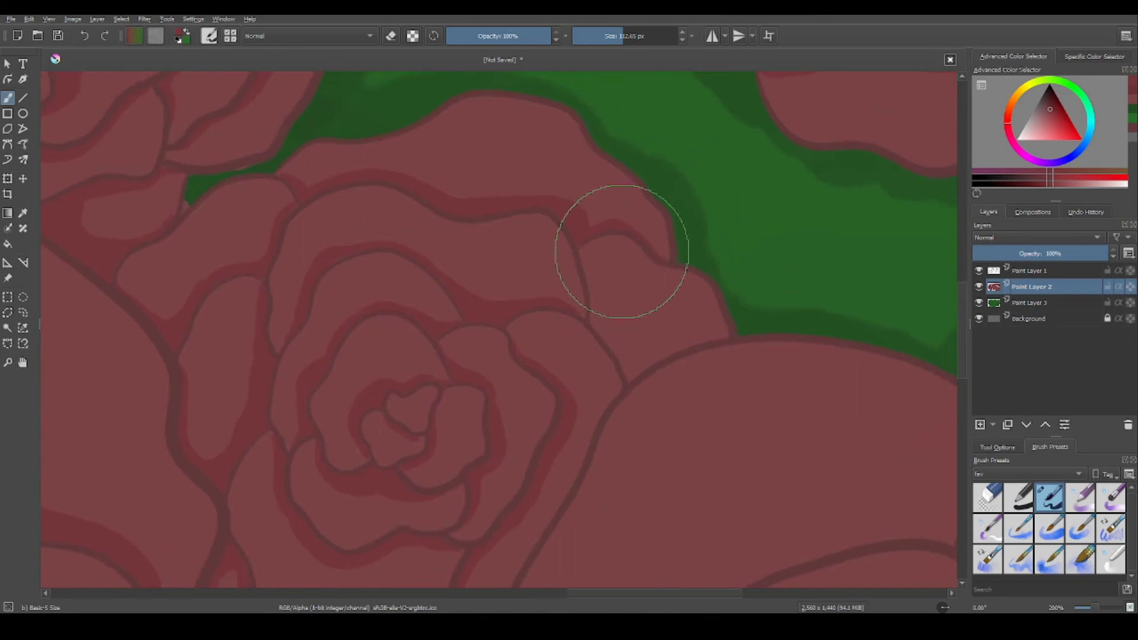
pyautogui.moveTo(608, 335)
pyautogui.mouseDown()
pyautogui.moveTo(739, 325)
pyautogui.moveTo(615, 338)
pyautogui.moveTo(671, 340)
pyautogui.moveTo(665, 381)
pyautogui.moveTo(617, 360)
pyautogui.moveTo(579, 412)
pyautogui.mouseUp()
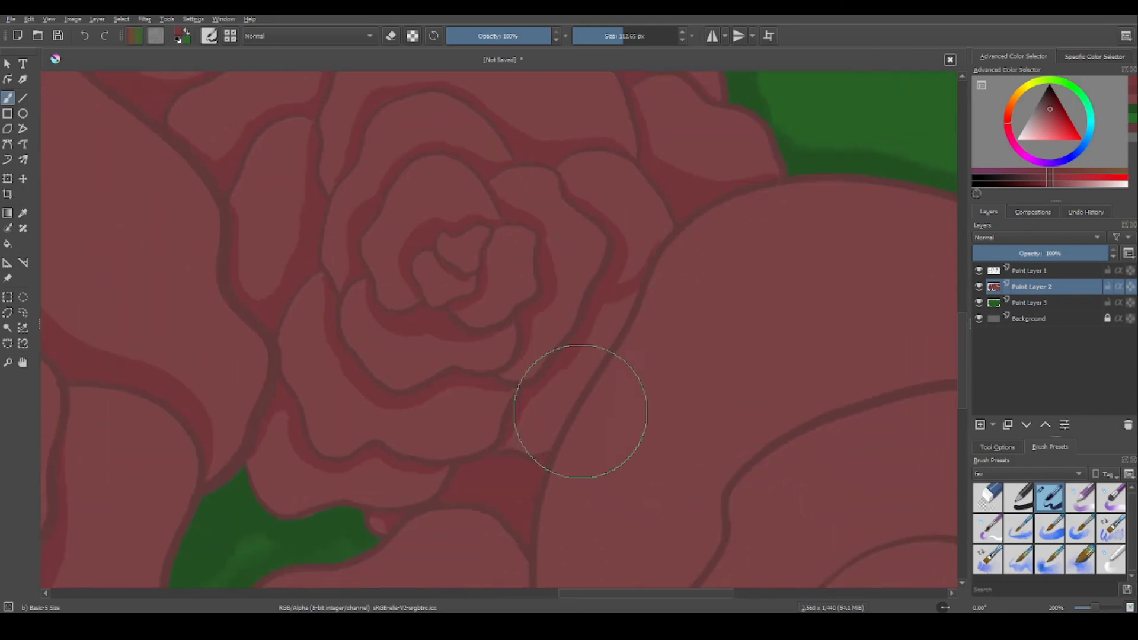
# Shade darker red on the lower-right rose's upper and right outer petals and the background petal at the canvas edge.
pyautogui.scroll(-2, 637, 344)
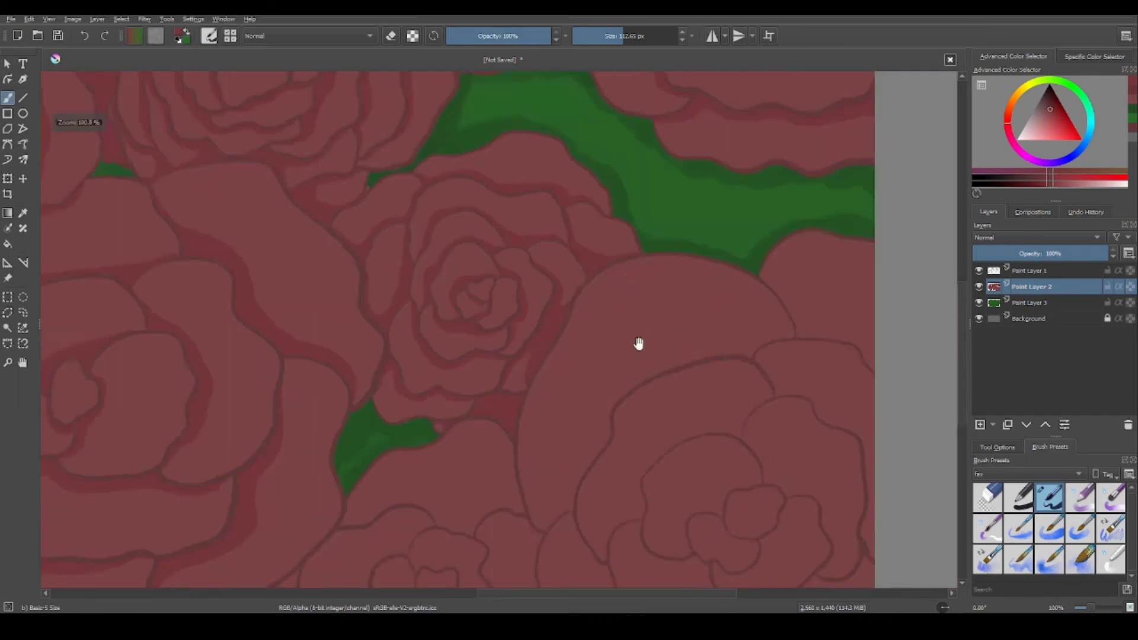
pyautogui.moveTo(637, 343); pyautogui.dragTo(583, 354)
pyautogui.scroll(1, 583, 353)
pyautogui.moveTo(507, 282); pyautogui.dragTo(635, 381)
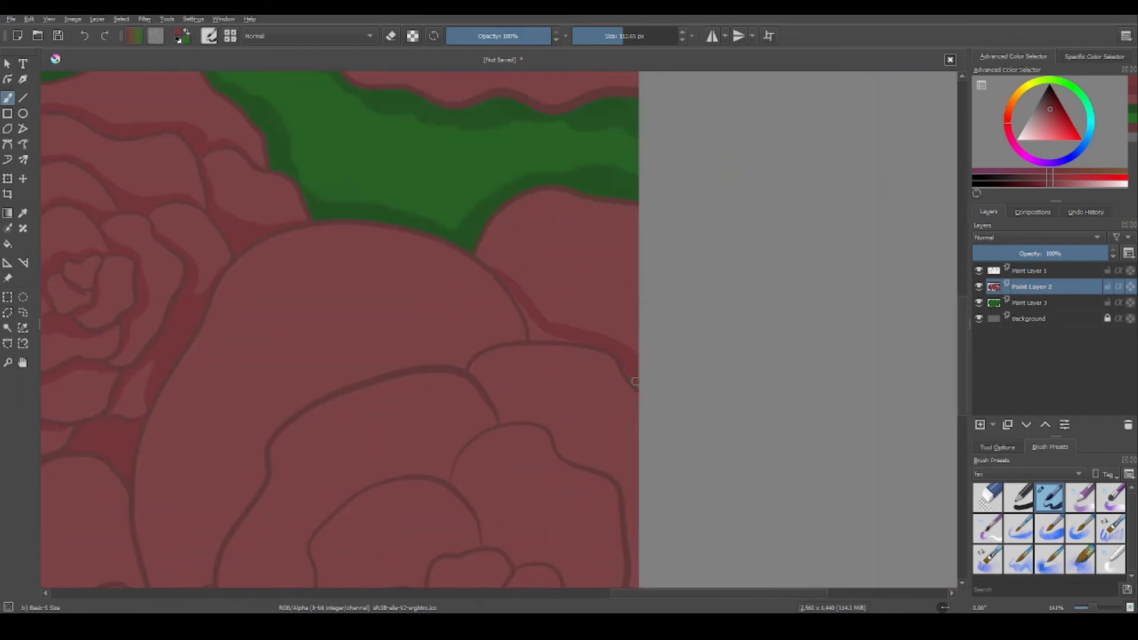
pyautogui.moveTo(541, 336); pyautogui.dragTo(700, 229)
pyautogui.moveTo(521, 320); pyautogui.dragTo(335, 323)
pyautogui.moveTo(729, 410); pyautogui.dragTo(699, 278)
pyautogui.moveTo(594, 196); pyautogui.dragTo(550, 201)
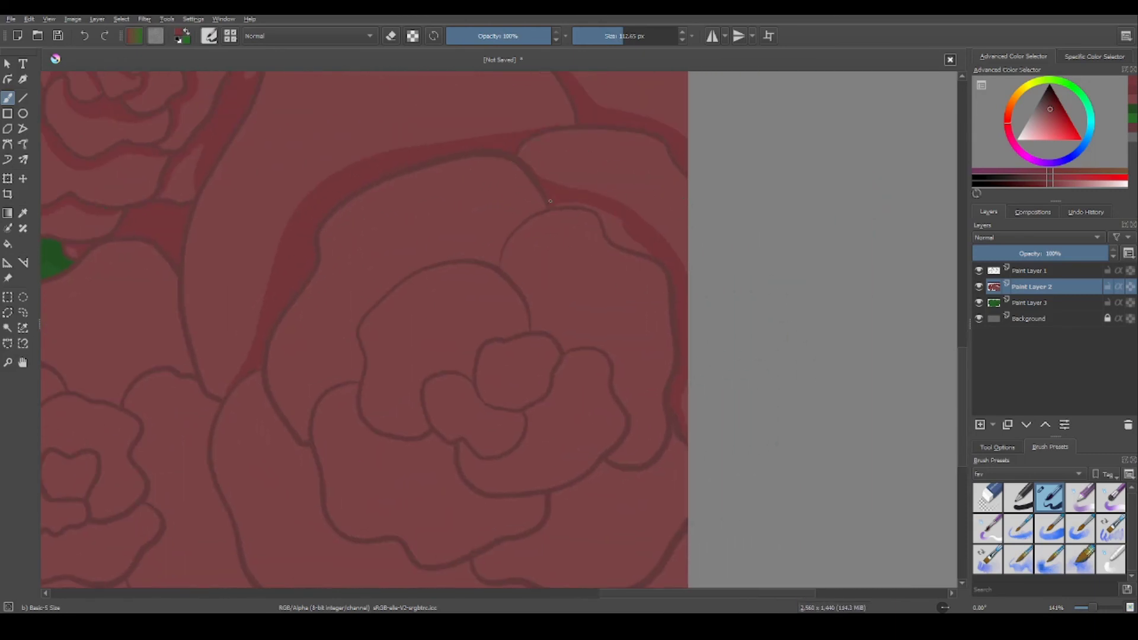
# Shade darker red on the petal arching over the lower-right rose's centre and in the canvas's lower-right corner.
pyautogui.moveTo(618, 236)
pyautogui.mouseDown()
pyautogui.moveTo(718, 186)
pyautogui.moveTo(789, 197)
pyautogui.mouseUp()
pyautogui.moveTo(520, 321); pyautogui.dragTo(478, 384)
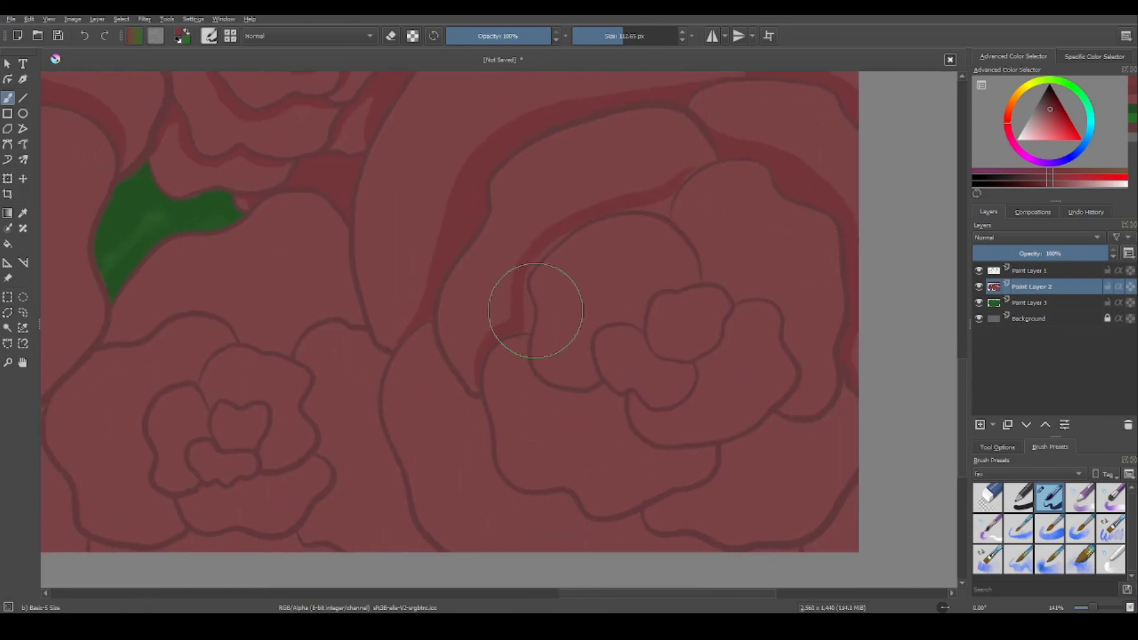
pyautogui.moveTo(699, 172)
pyautogui.mouseDown()
pyautogui.moveTo(605, 208)
pyautogui.moveTo(522, 320)
pyautogui.mouseUp()
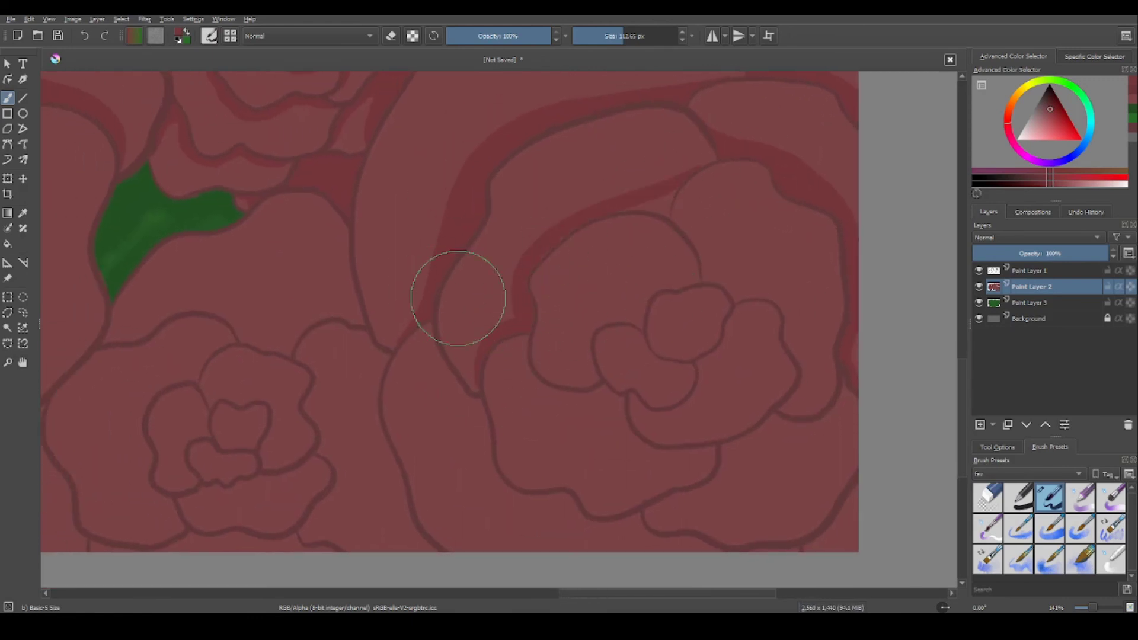
pyautogui.scroll(-3, 647, 207)
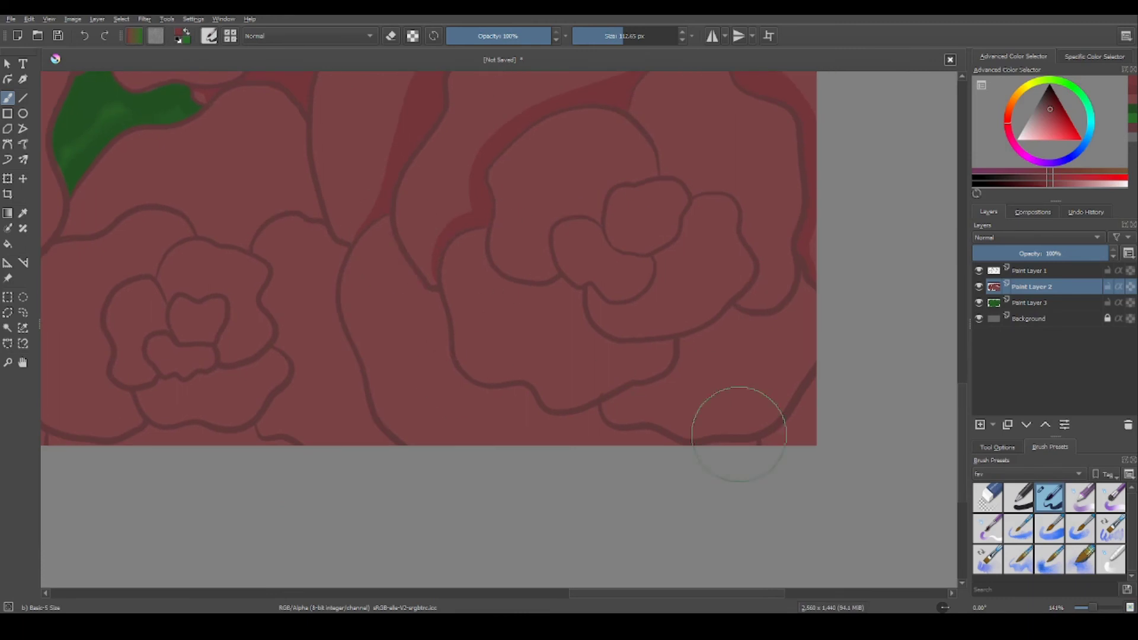
pyautogui.hscroll(-3, 762, 451)
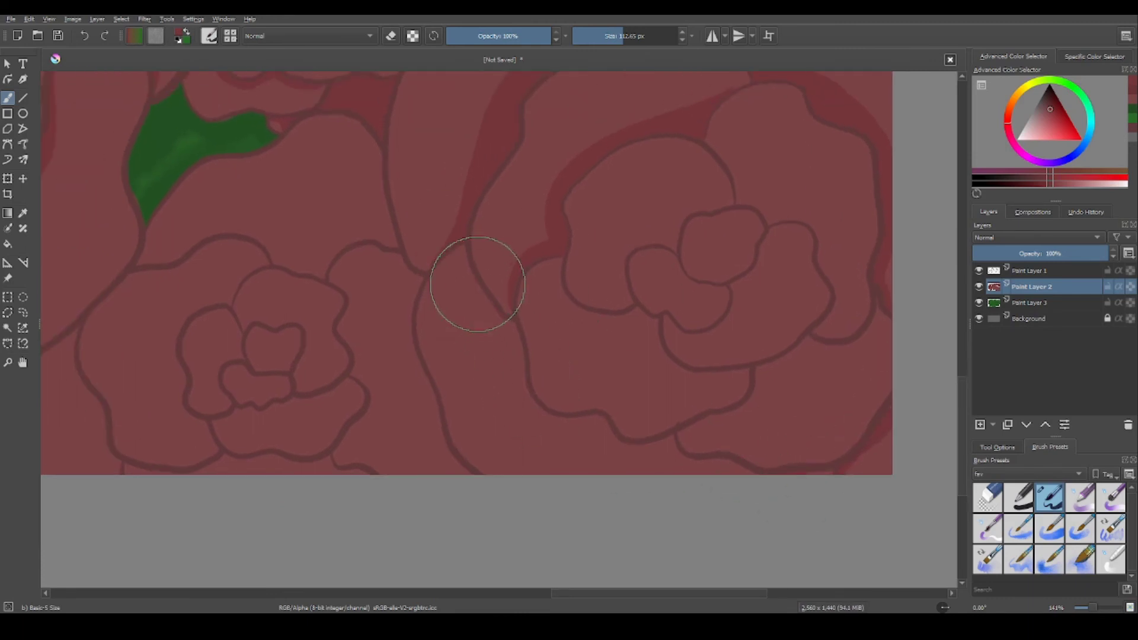
# Shade darker red along the outer petals around the left and lower sides of the lower-right rose.
pyautogui.moveTo(491, 303)
pyautogui.mouseDown()
pyautogui.moveTo(528, 403)
pyautogui.moveTo(699, 425)
pyautogui.moveTo(711, 468)
pyautogui.mouseUp()
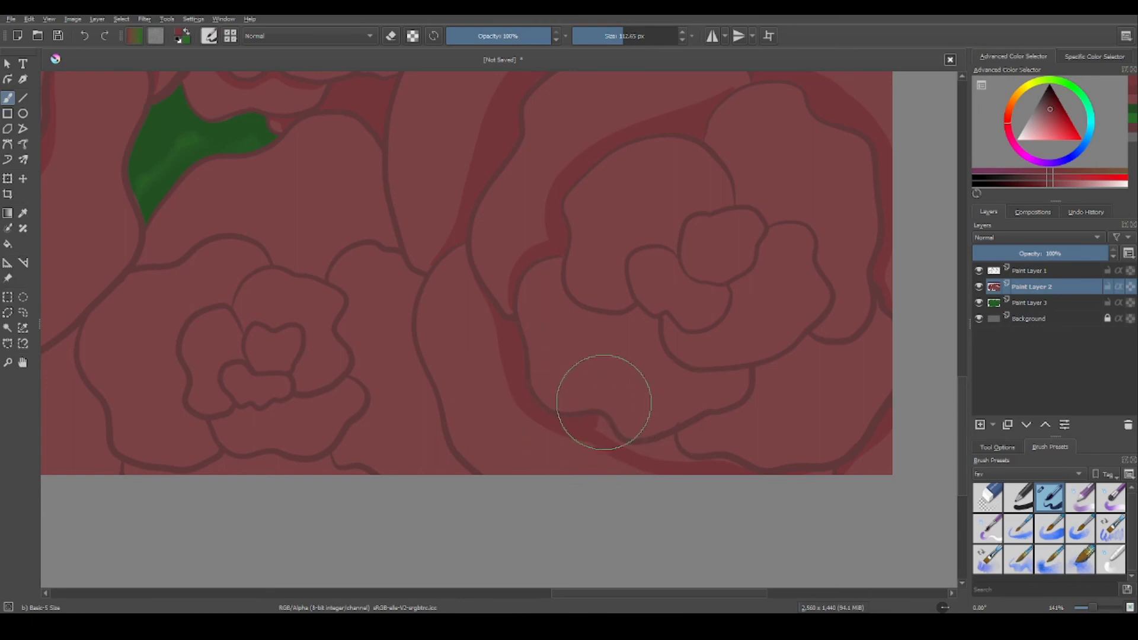
pyautogui.moveTo(671, 437); pyautogui.dragTo(651, 449)
pyautogui.moveTo(757, 489); pyautogui.dragTo(718, 522)
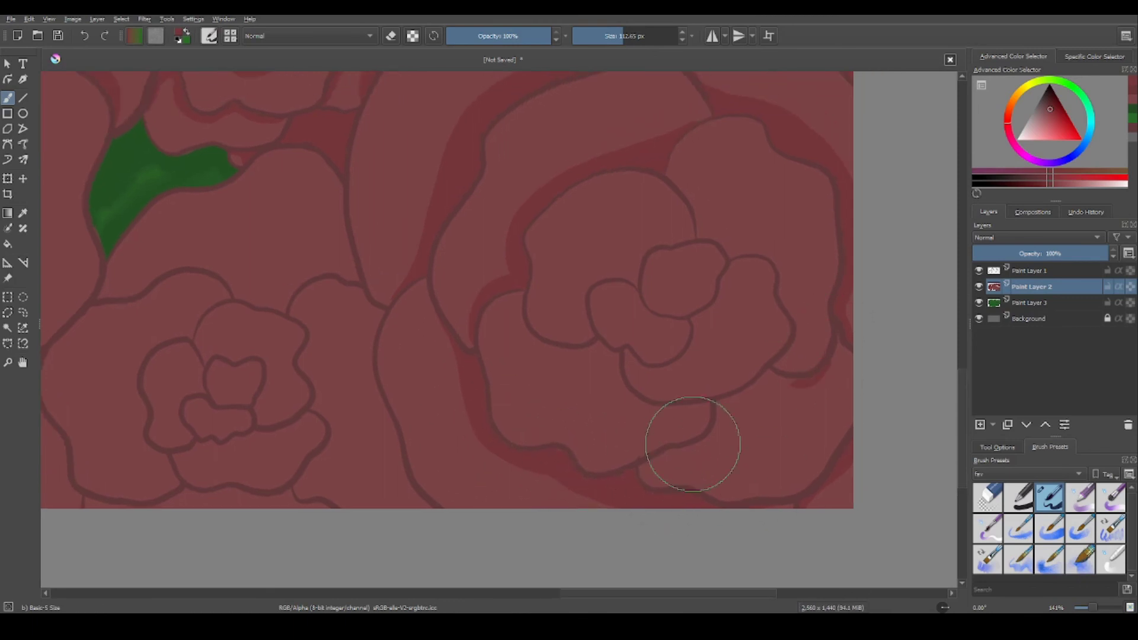
# Shade darker red beneath the lower-right rose's inner petals and around the small petals at its centre.
pyautogui.moveTo(737, 396); pyautogui.dragTo(758, 393)
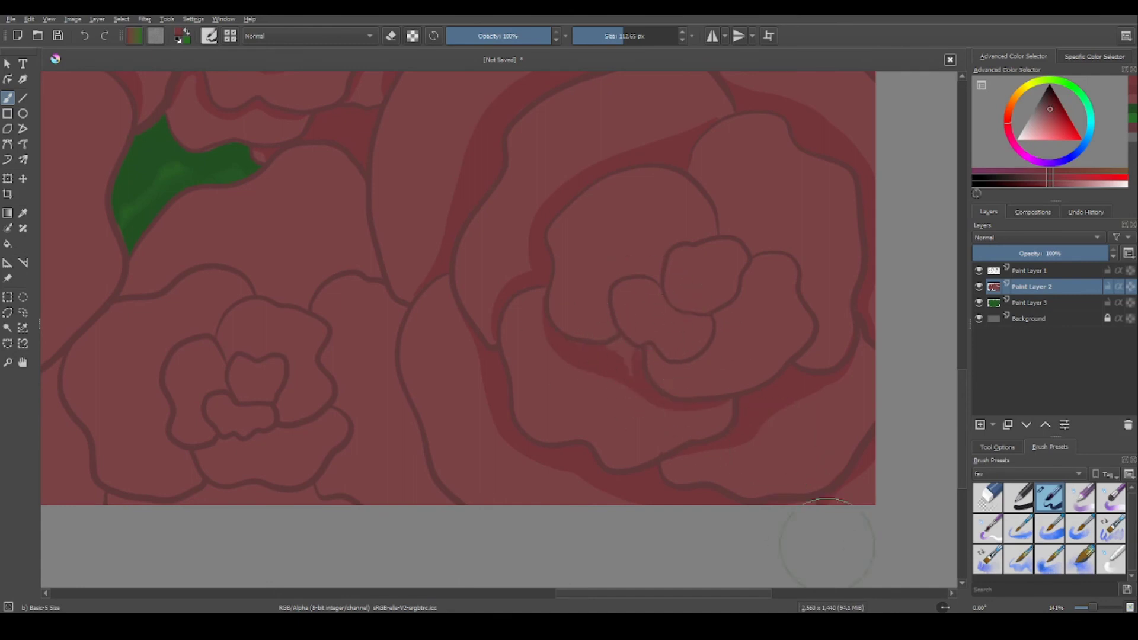
pyautogui.moveTo(705, 355)
pyautogui.mouseDown()
pyautogui.moveTo(724, 308)
pyautogui.moveTo(709, 316)
pyautogui.moveTo(670, 243)
pyautogui.mouseUp()
pyautogui.moveTo(762, 255)
pyautogui.mouseDown()
pyautogui.moveTo(707, 185)
pyautogui.moveTo(815, 303)
pyautogui.moveTo(698, 177)
pyautogui.moveTo(755, 250)
pyautogui.mouseUp()
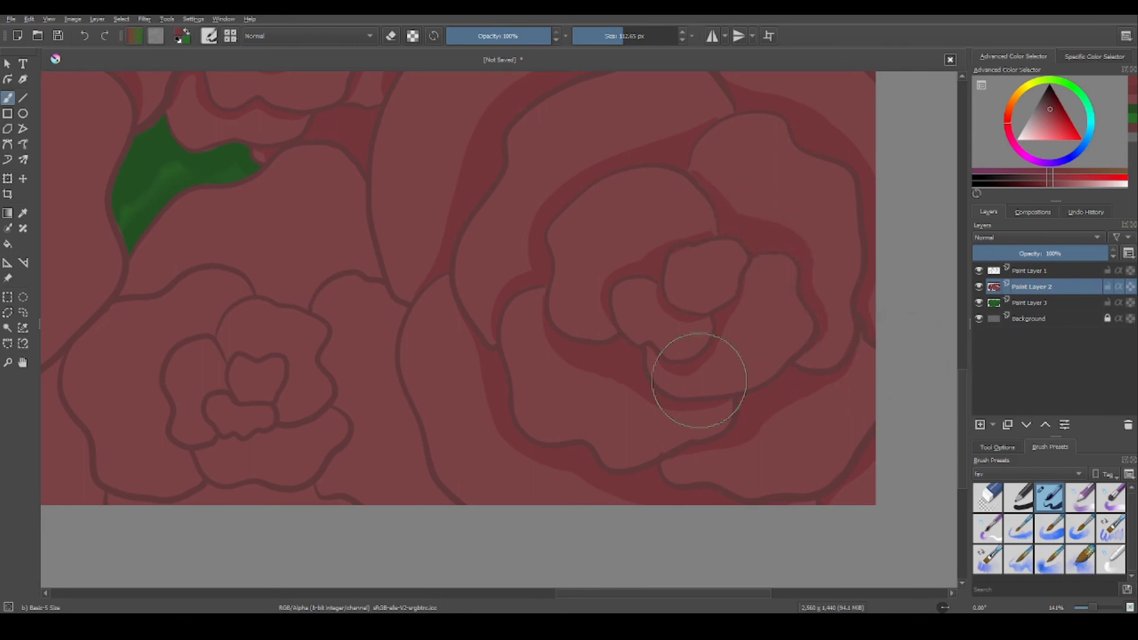
# Shade darker red along the petal edge between the lower-right rose and the small bottom rose, and beneath the small rose's lower petals.
pyautogui.hscroll(-5, 699, 380)
pyautogui.scroll(-3, 781, 400)
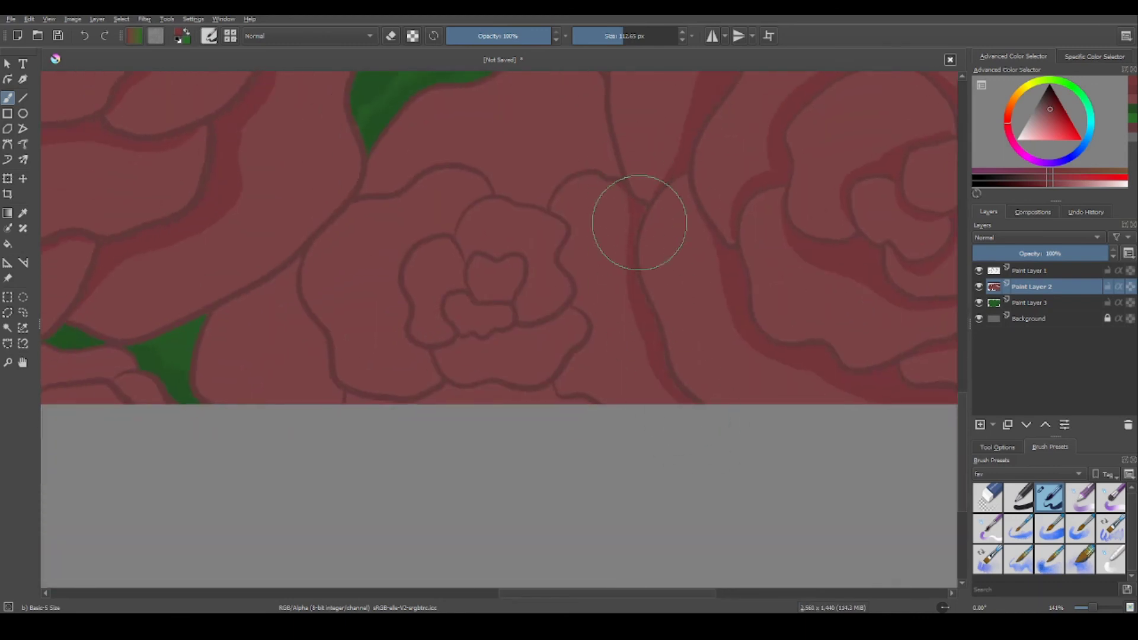
pyautogui.hscroll(-2, 640, 223)
pyautogui.scroll(-1, 455, 364)
pyautogui.moveTo(530, 367); pyautogui.dragTo(554, 391)
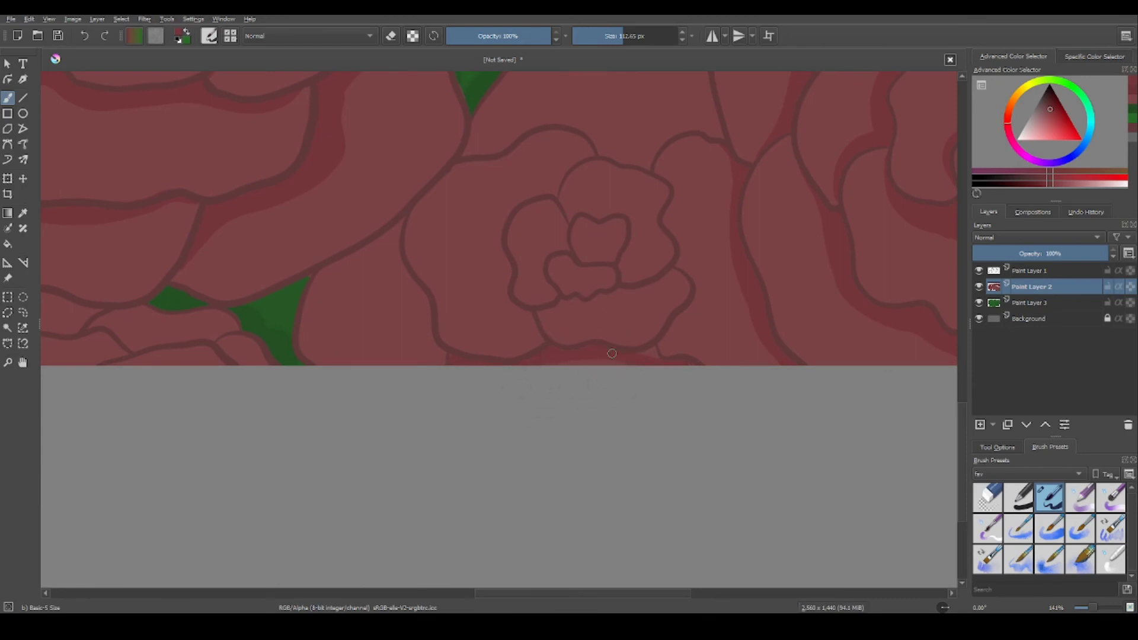
# Shade darker red inside the small bottom rose, around its heart-shaped centre and behind its inner ring of petals.
pyautogui.scroll(1, 612, 354)
pyautogui.moveTo(548, 313)
pyautogui.mouseDown()
pyautogui.moveTo(653, 308)
pyautogui.moveTo(680, 262)
pyautogui.mouseUp()
pyautogui.scroll(1, 672, 301)
pyautogui.scroll(2, 729, 231)
pyautogui.hscroll(-5, 699, 266)
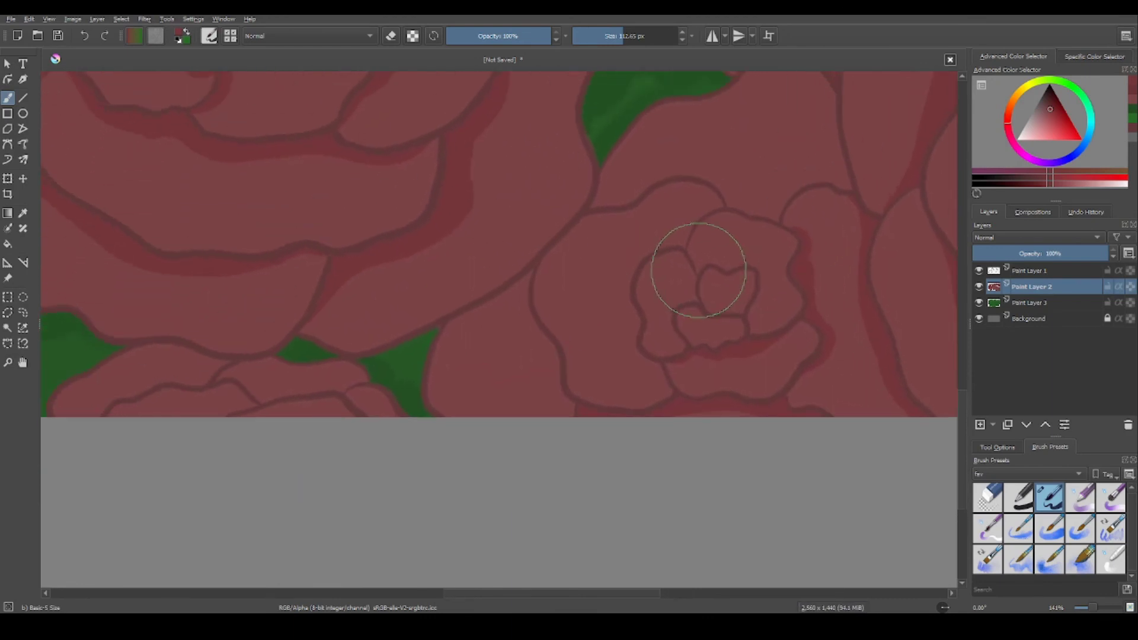
pyautogui.scroll(-1, 757, 304)
pyautogui.hscroll(-2, 724, 318)
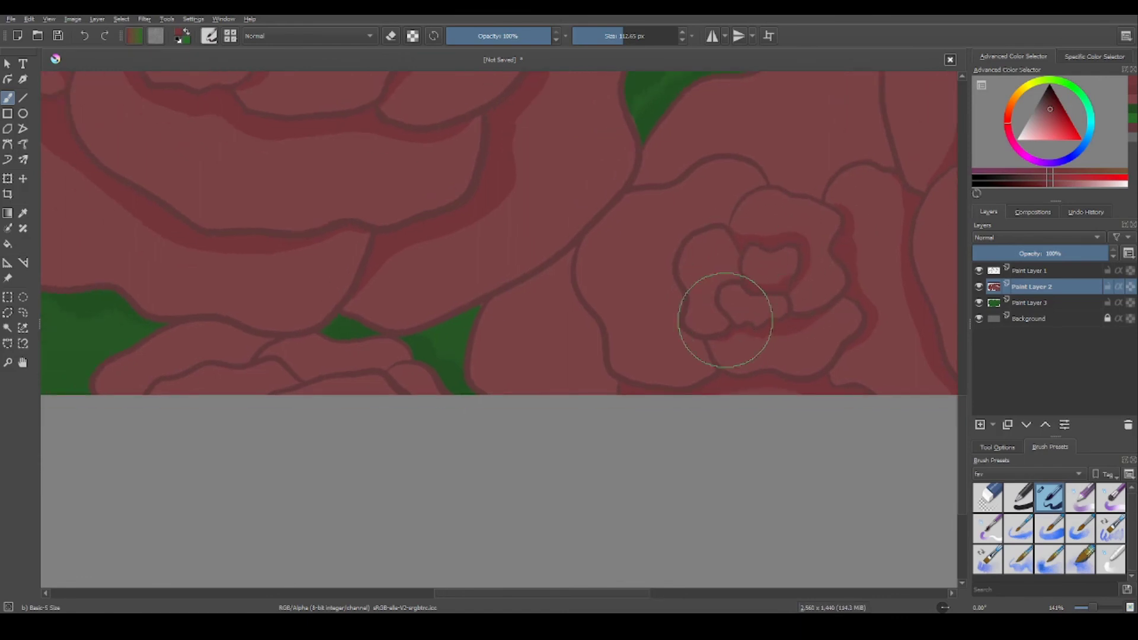
pyautogui.scroll(-1, 733, 186)
pyautogui.moveTo(733, 186)
pyautogui.mouseDown()
pyautogui.moveTo(690, 273)
pyautogui.moveTo(708, 317)
pyautogui.mouseUp()
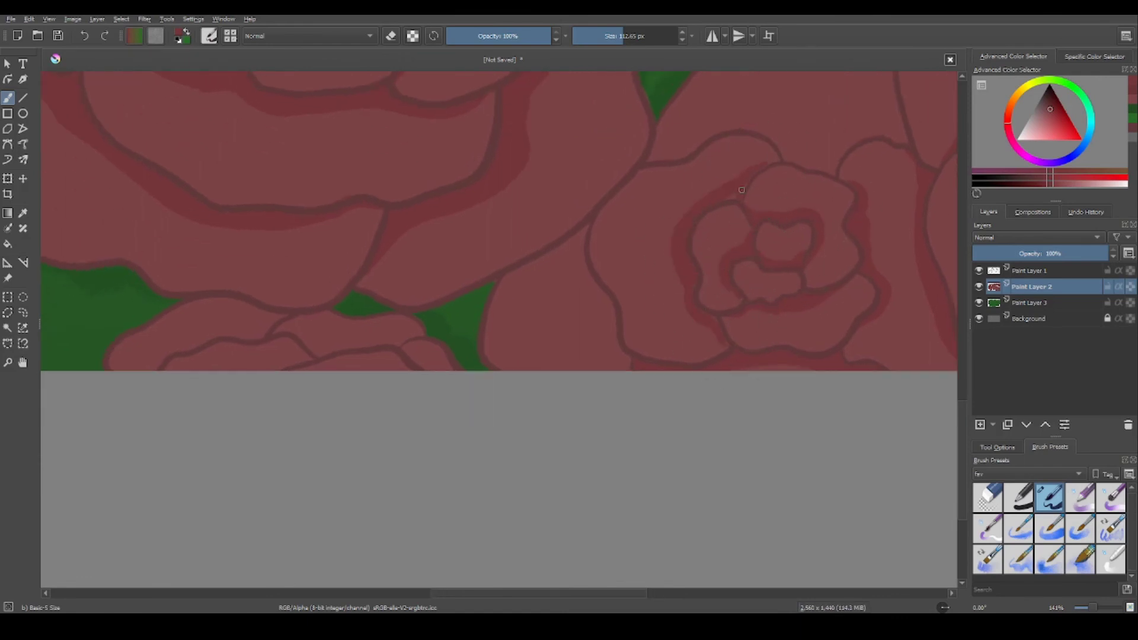
# Fill a darker red shadow on the large petal behind the top of the small bottom rose, below the green gap.
pyautogui.scroll(3, 705, 190)
pyautogui.hscroll(1, 788, 308)
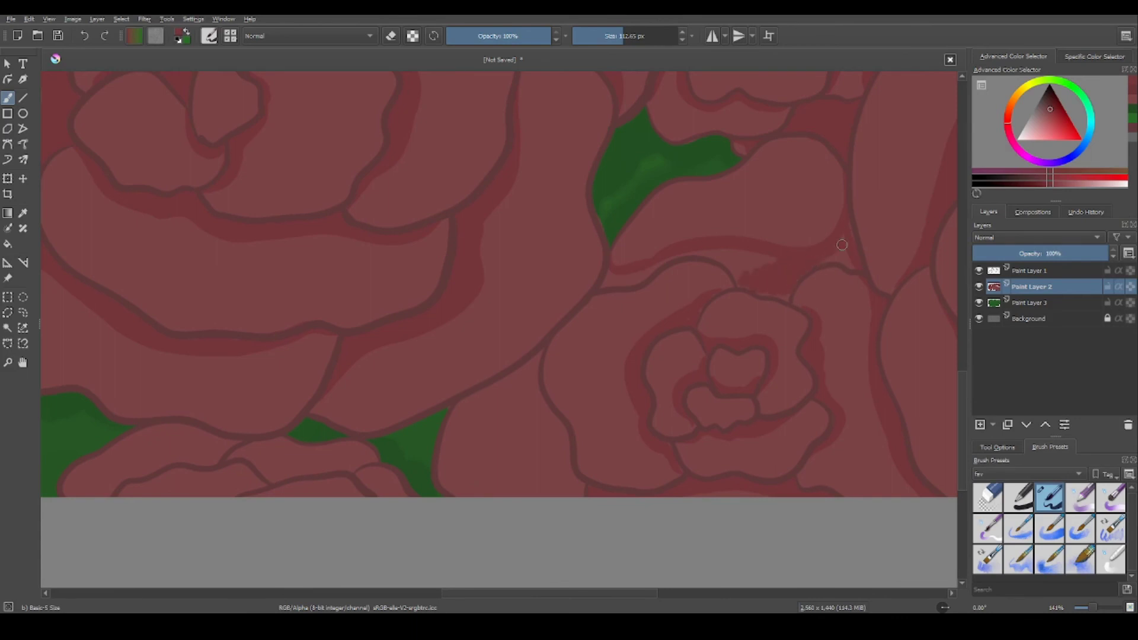
pyautogui.moveTo(763, 292); pyautogui.dragTo(763, 261)
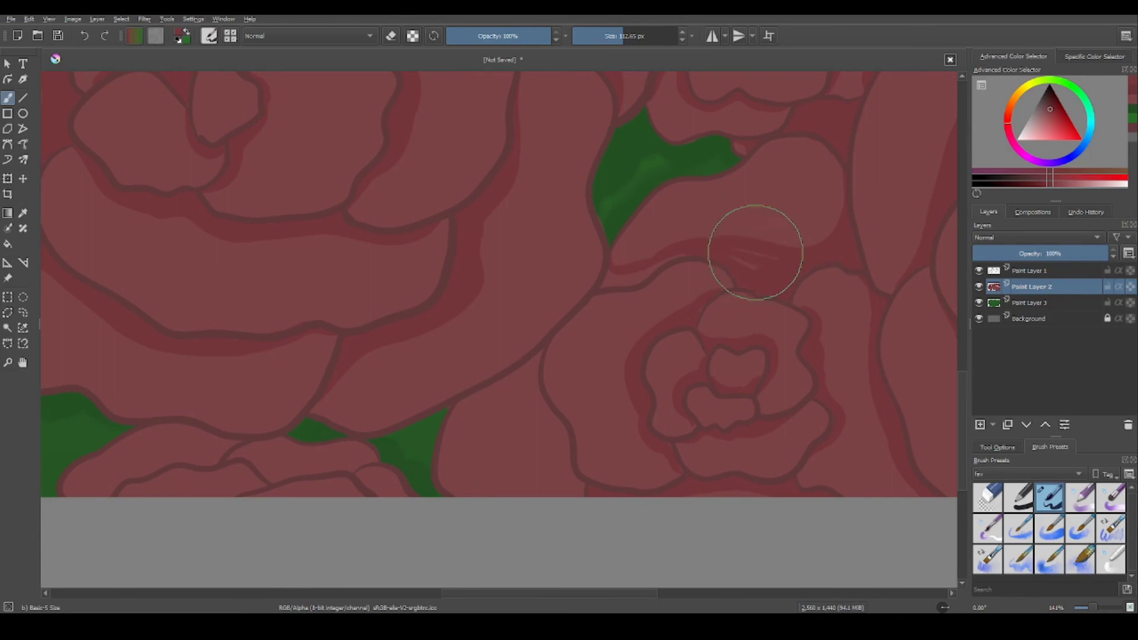
pyautogui.hscroll(-1, 716, 292)
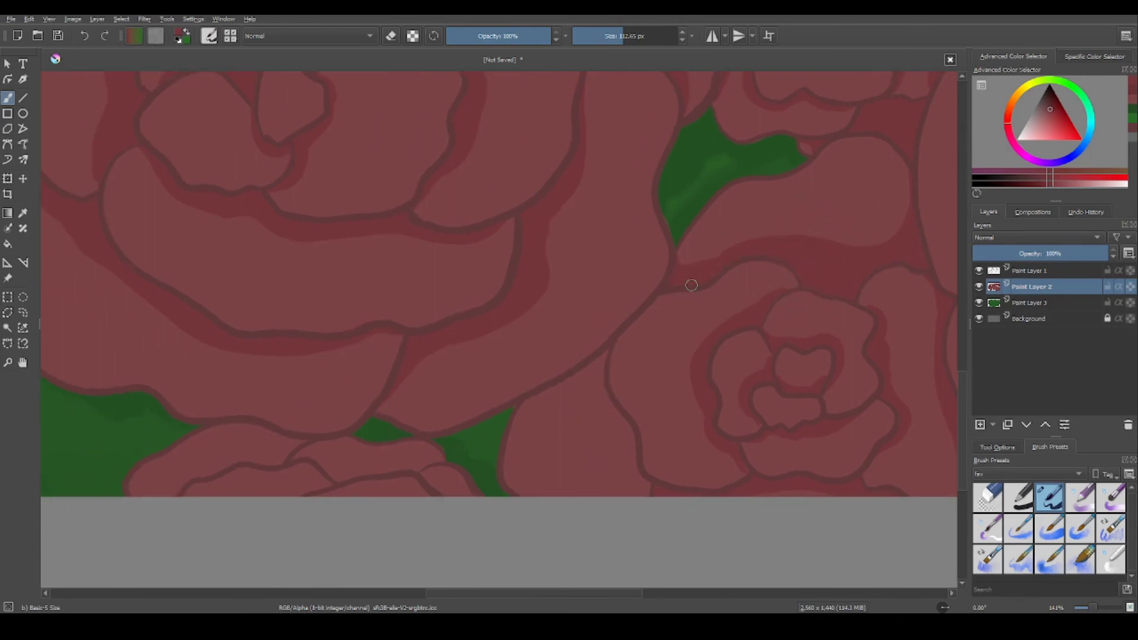
# Shade darker red on the background petal between the small bottom rose and the large central rose.
pyautogui.scroll(-2, 691, 332)
pyautogui.hscroll(-1, 692, 332)
pyautogui.moveTo(691, 391); pyautogui.dragTo(640, 294)
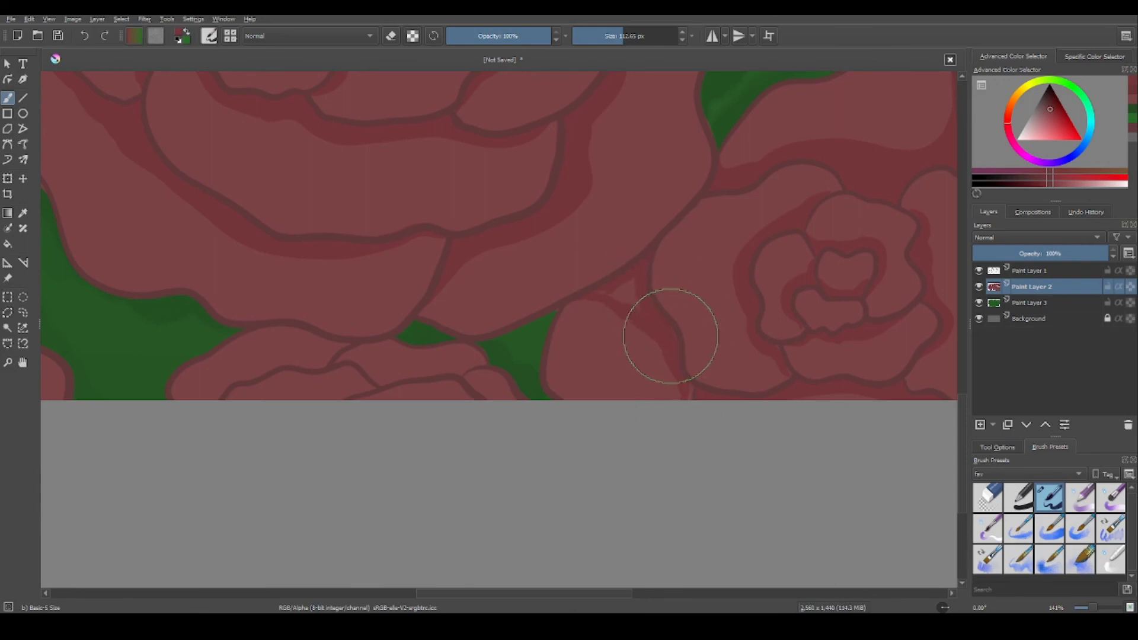
# Shade darker red on the petals of the partly cropped rose at the canvas's bottom edge, beneath the large central rose.
pyautogui.scroll(-4, 585, 445)
pyautogui.scroll(7, 600, 368)
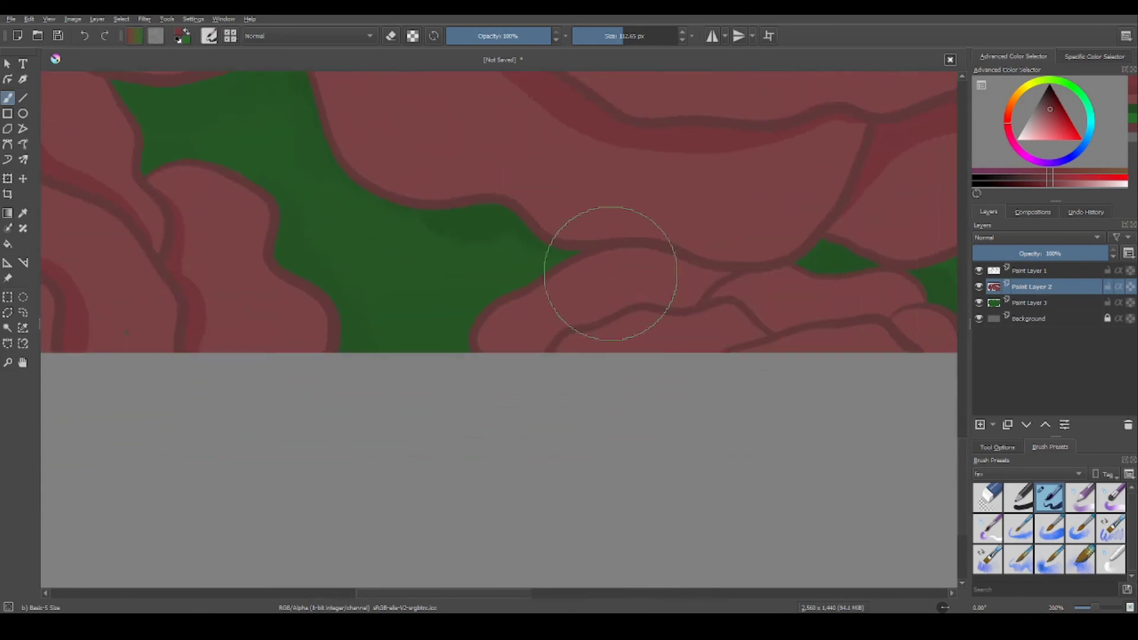
pyautogui.moveTo(705, 291); pyautogui.dragTo(673, 275)
pyautogui.scroll(-2, 610, 273)
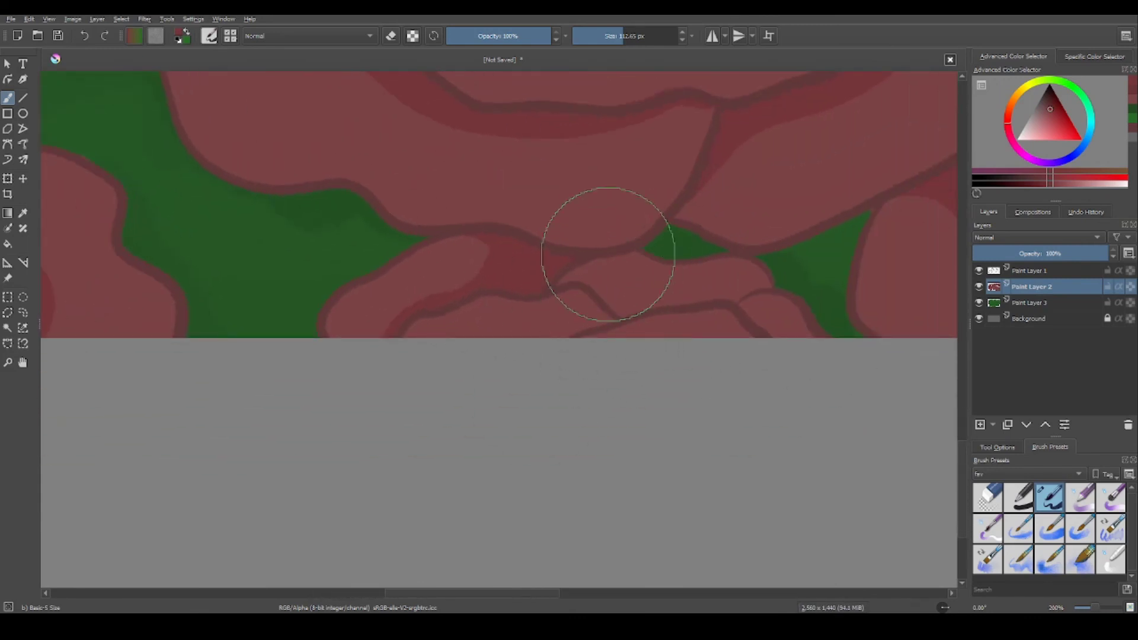
pyautogui.scroll(-1, 741, 305)
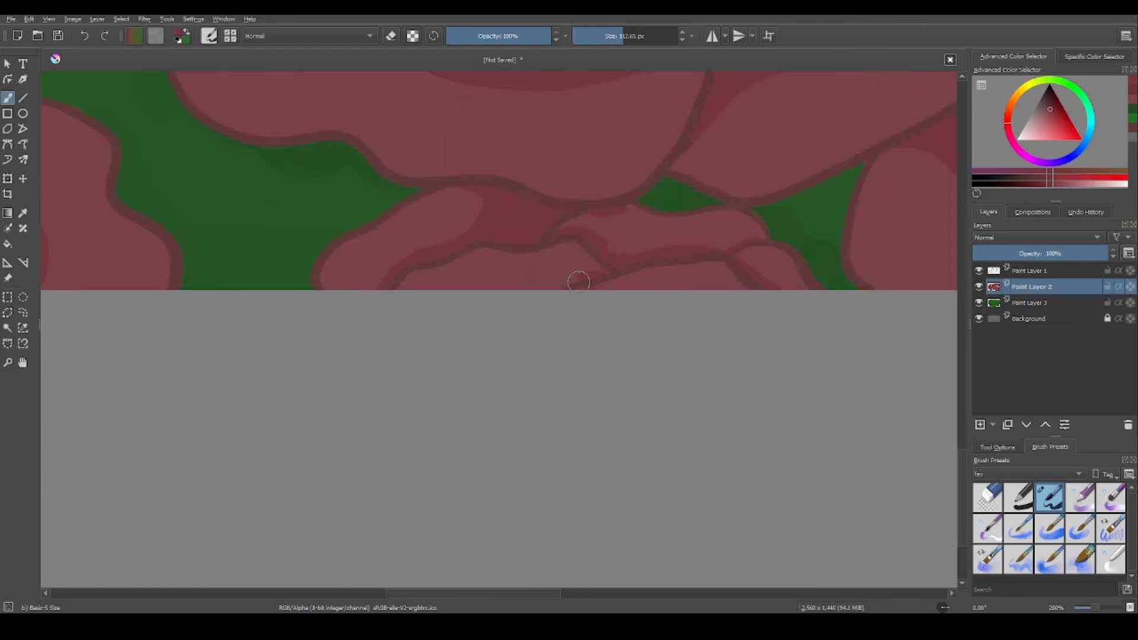
pyautogui.press('2')
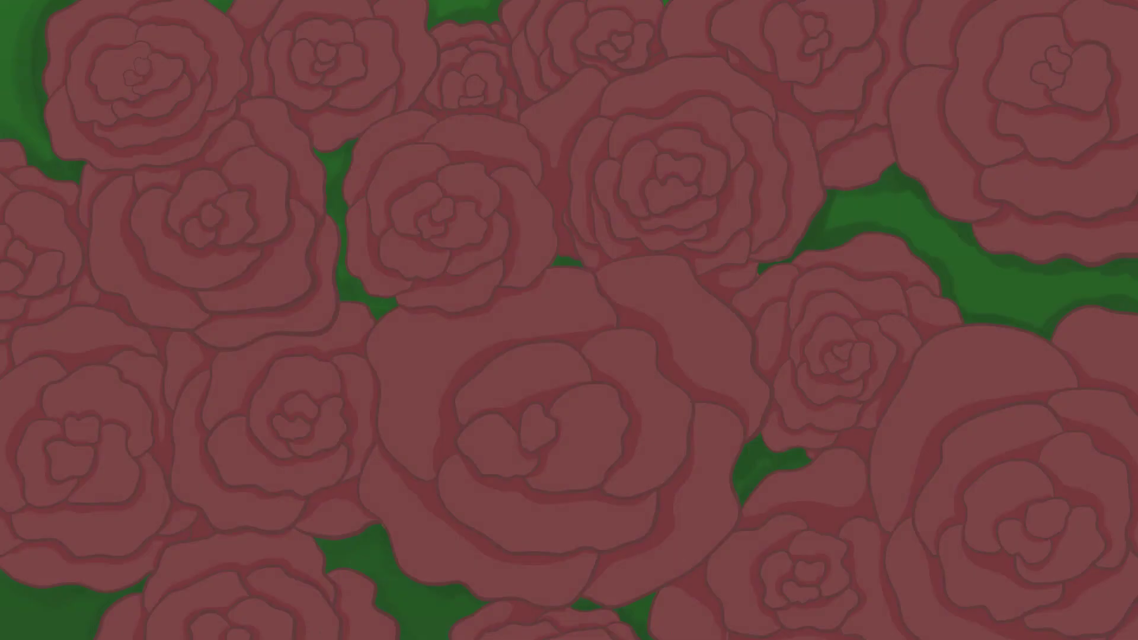